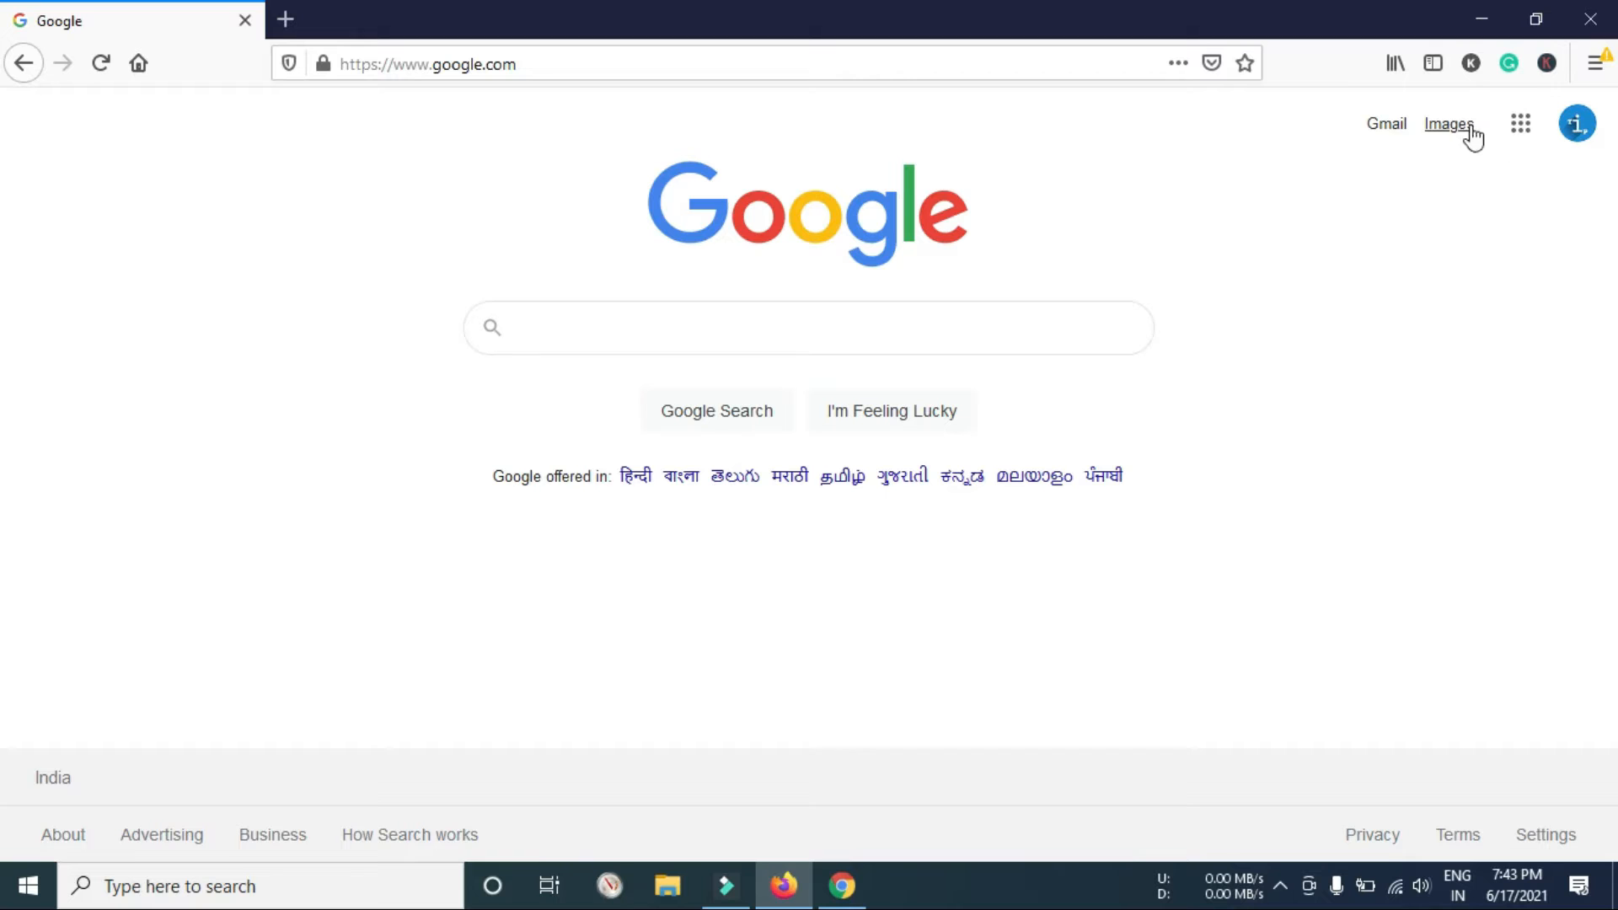
pyautogui.click(1527, 137)
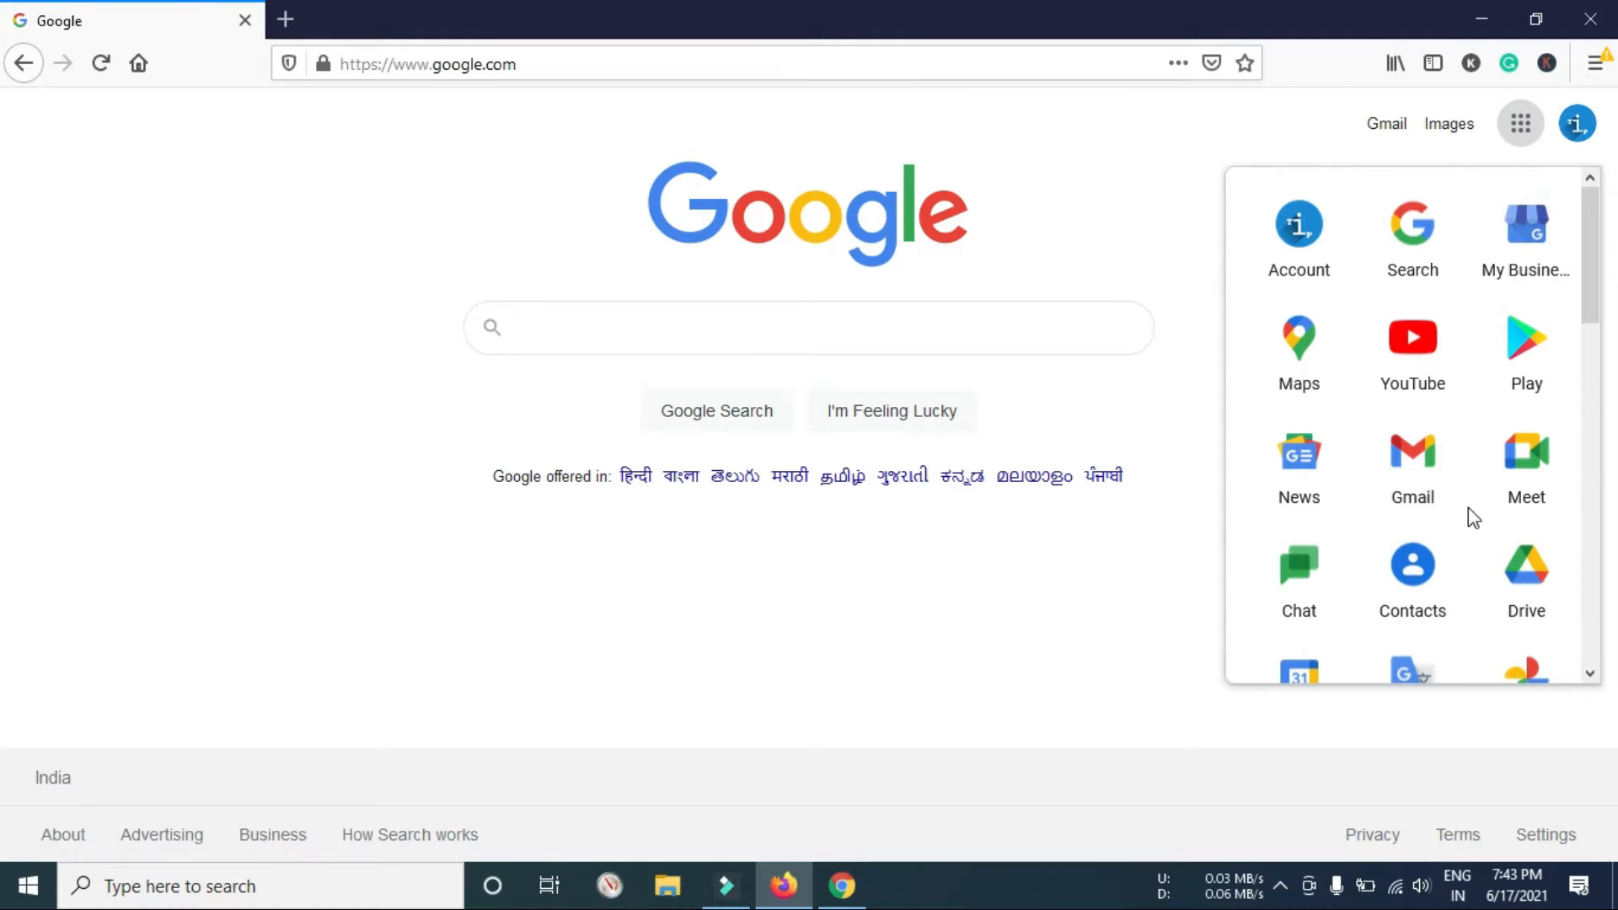
pyautogui.scroll(-3, 1468, 508)
pyautogui.scroll(-3, 1474, 522)
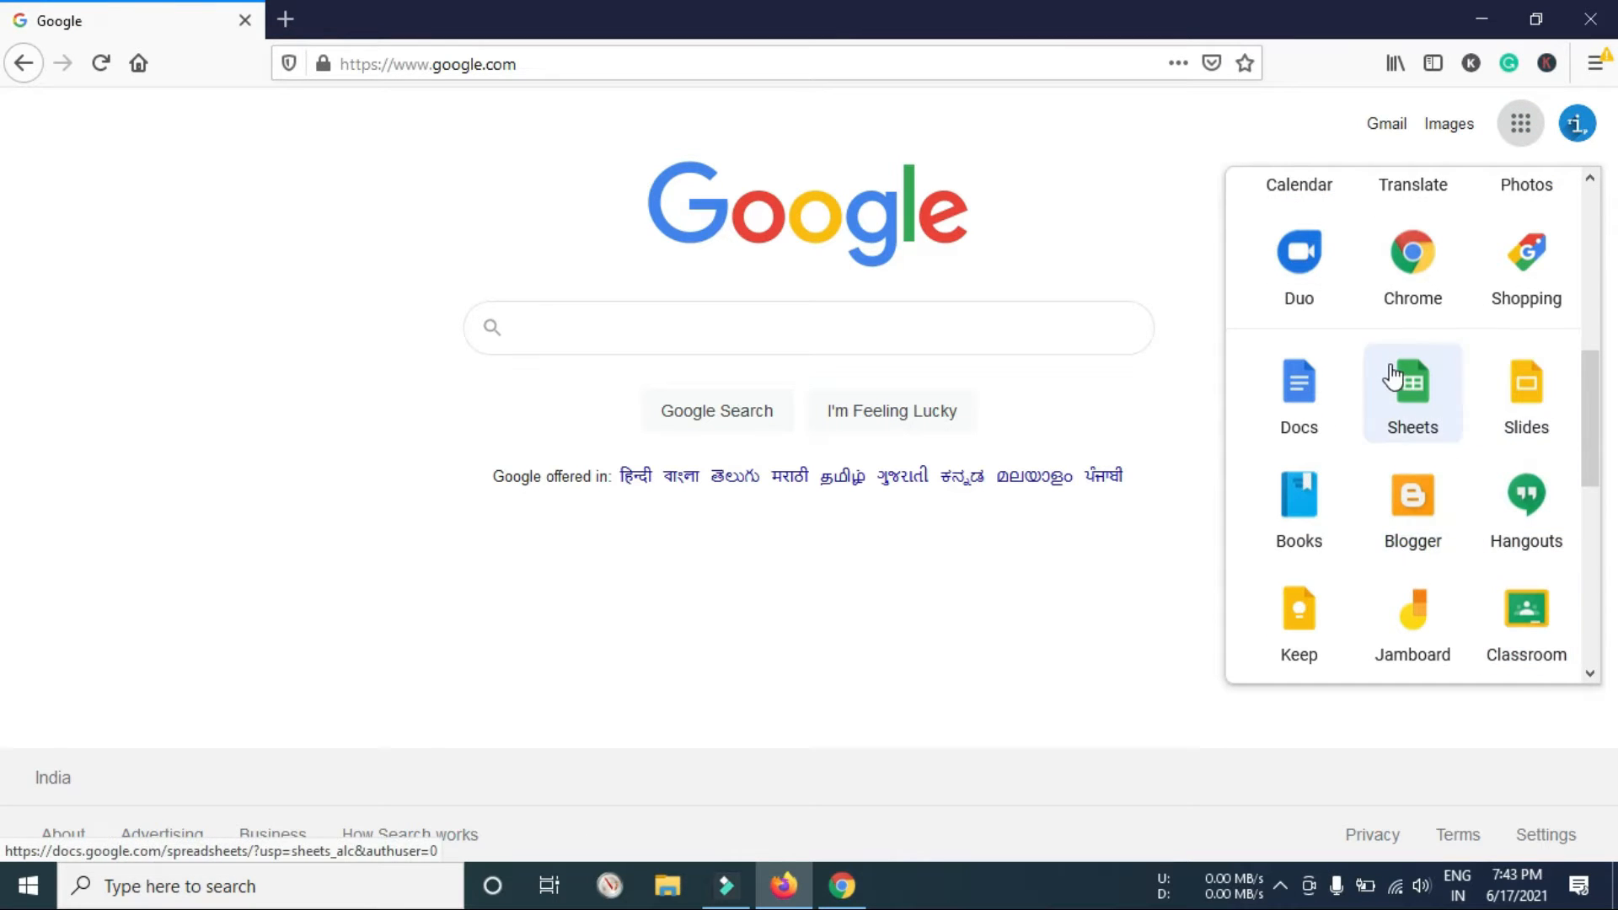
pyautogui.scroll(5, 1424, 354)
pyautogui.click(1132, 190)
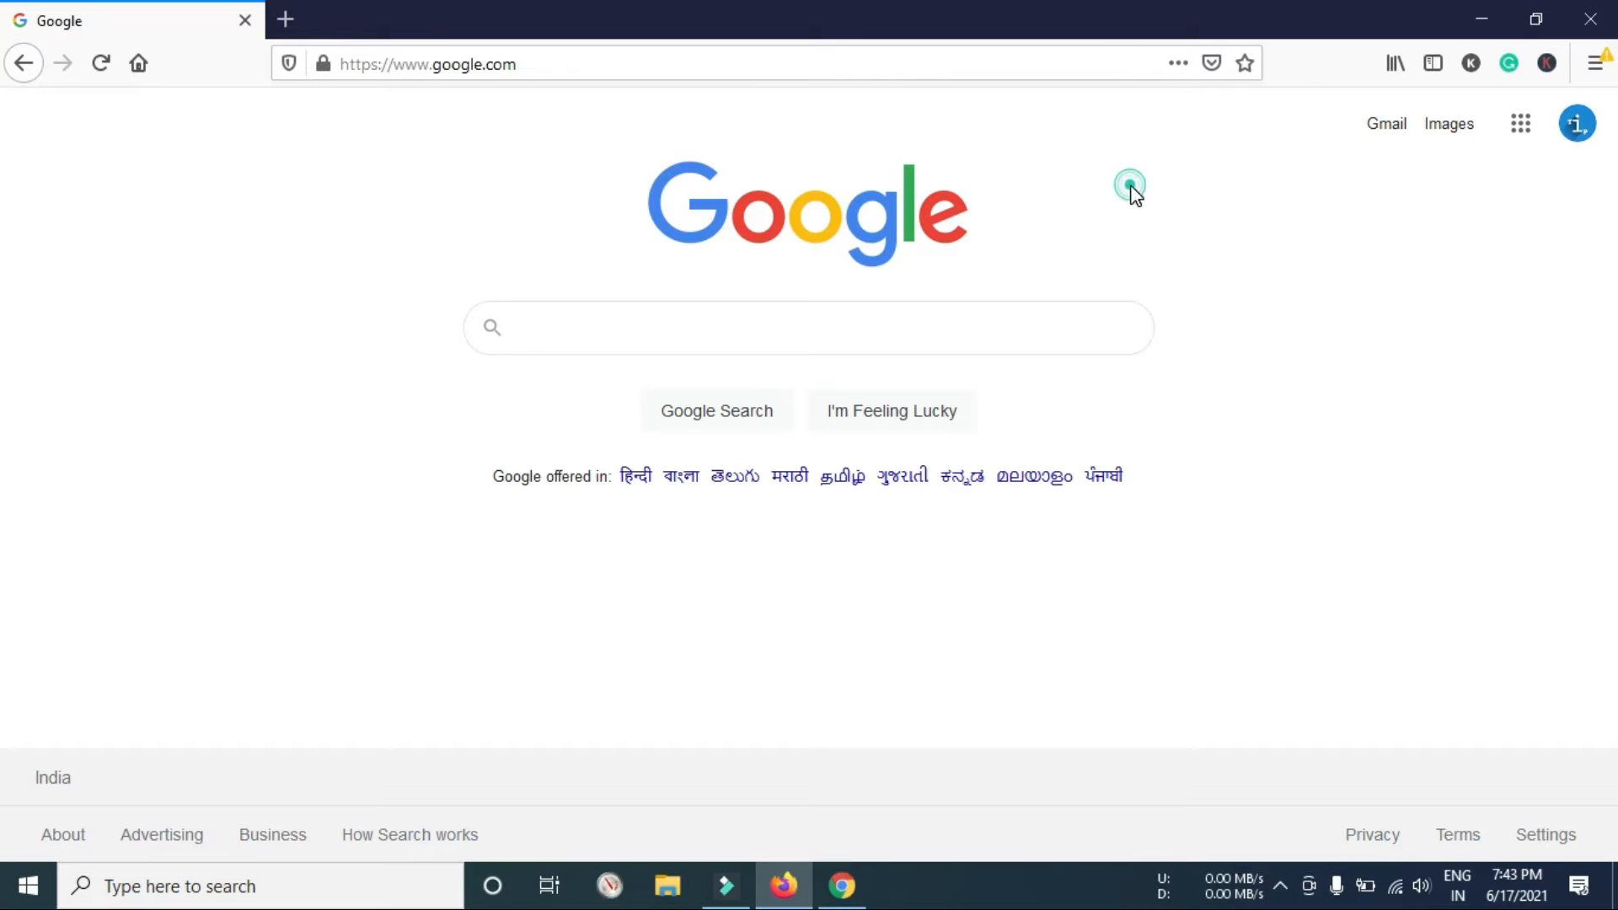
# Step: Open Google Classroom from the list of Google apps
pyautogui.click(1520, 126)
pyautogui.scroll(-3, 1500, 392)
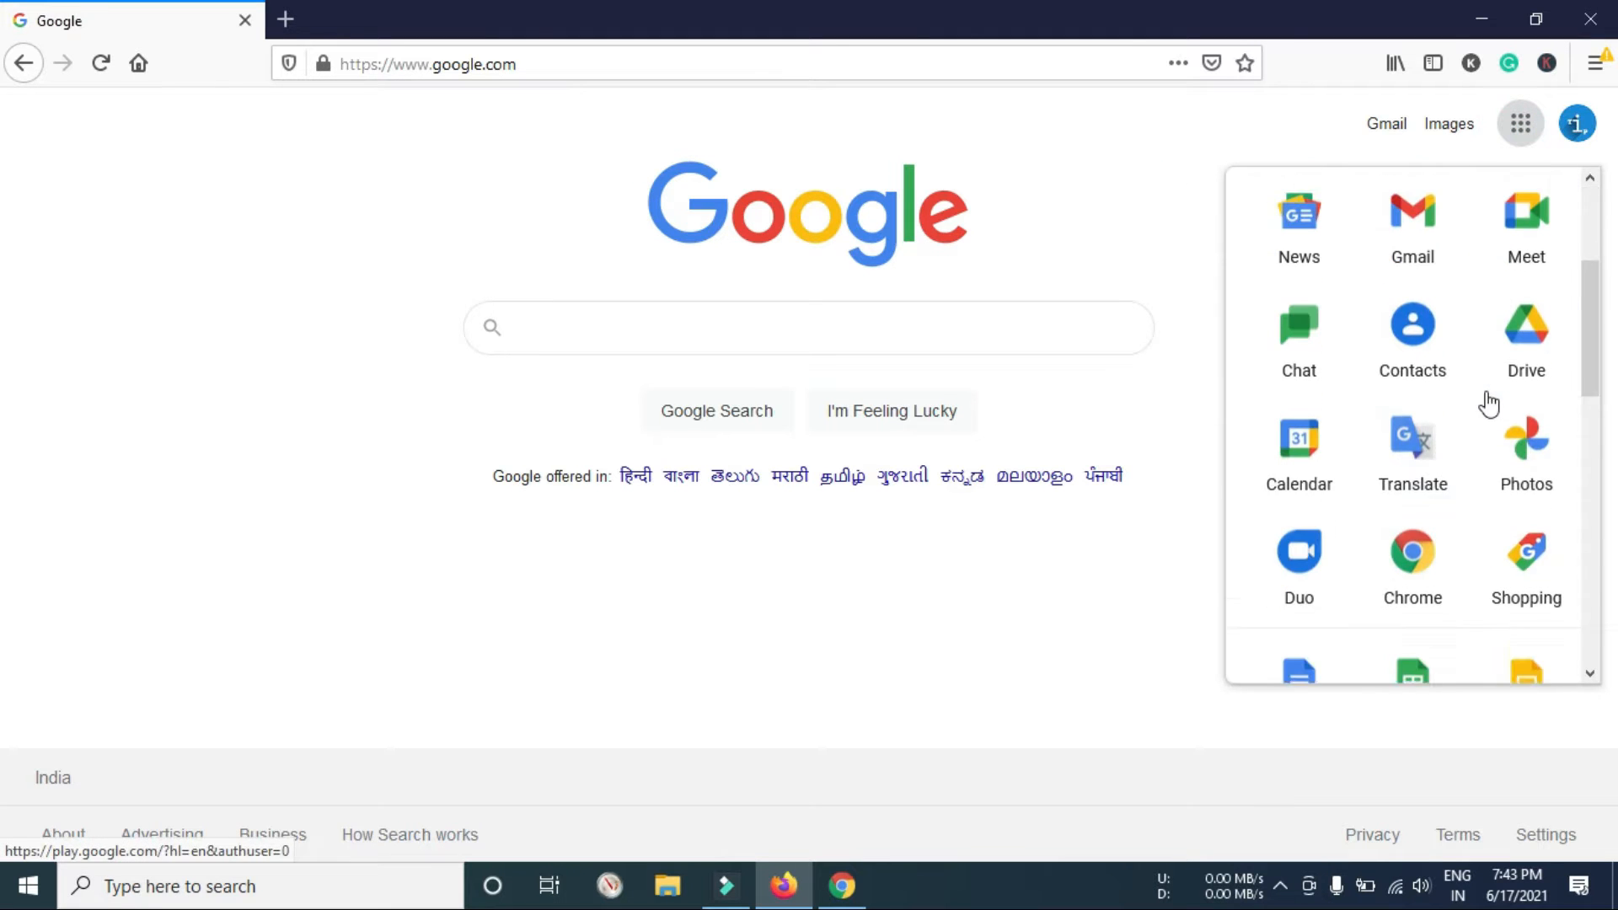
pyautogui.scroll(-3, 1457, 417)
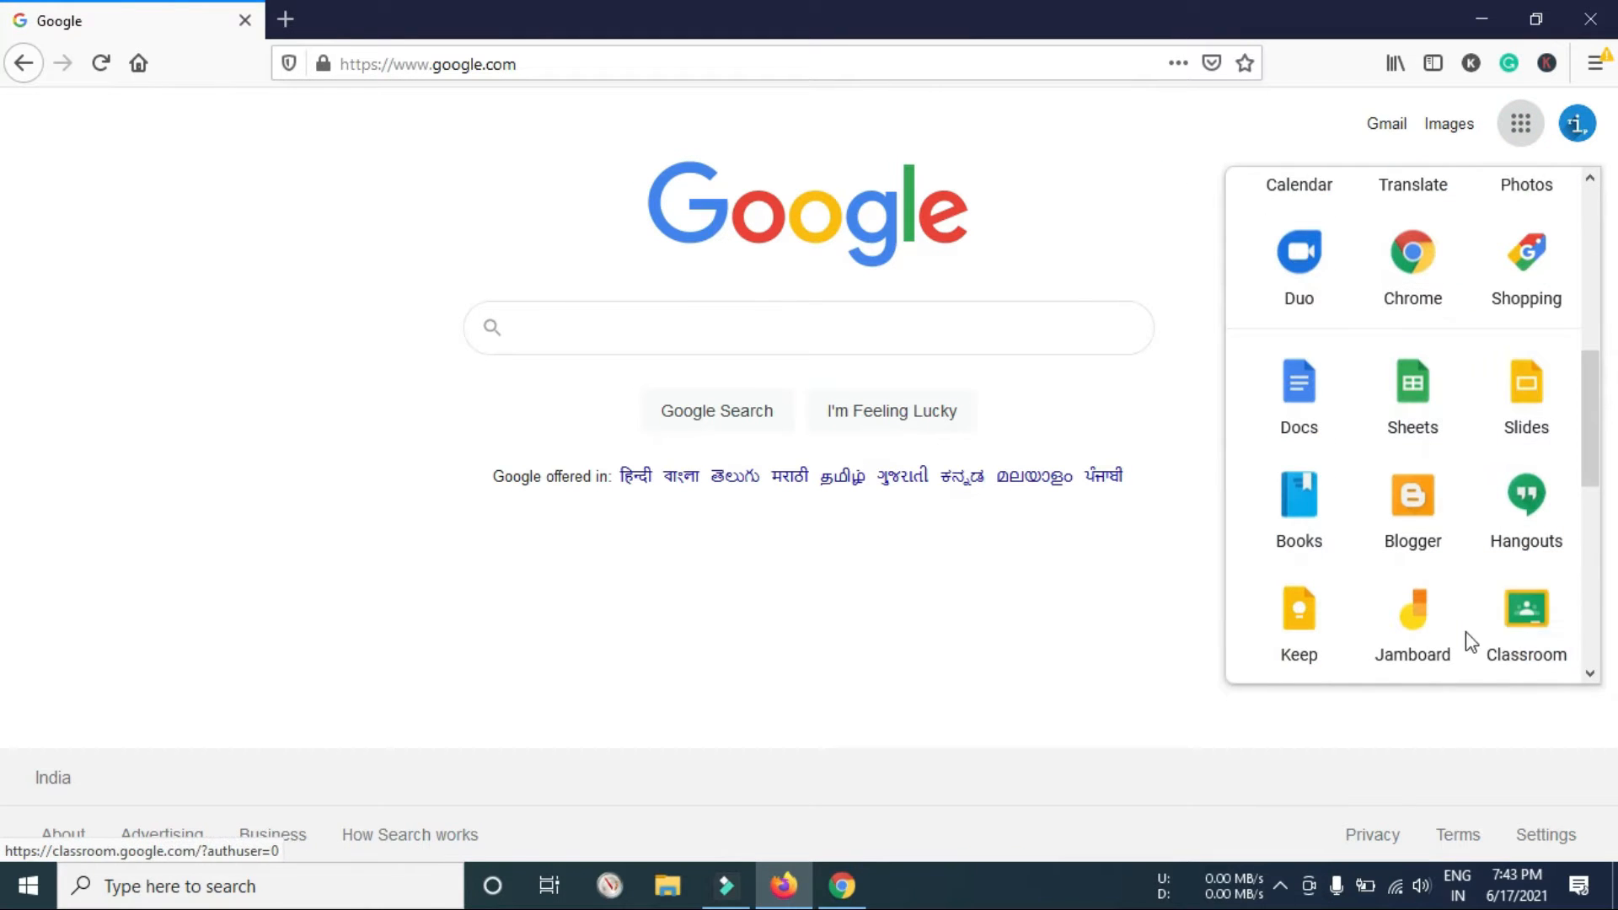
pyautogui.click(1542, 633)
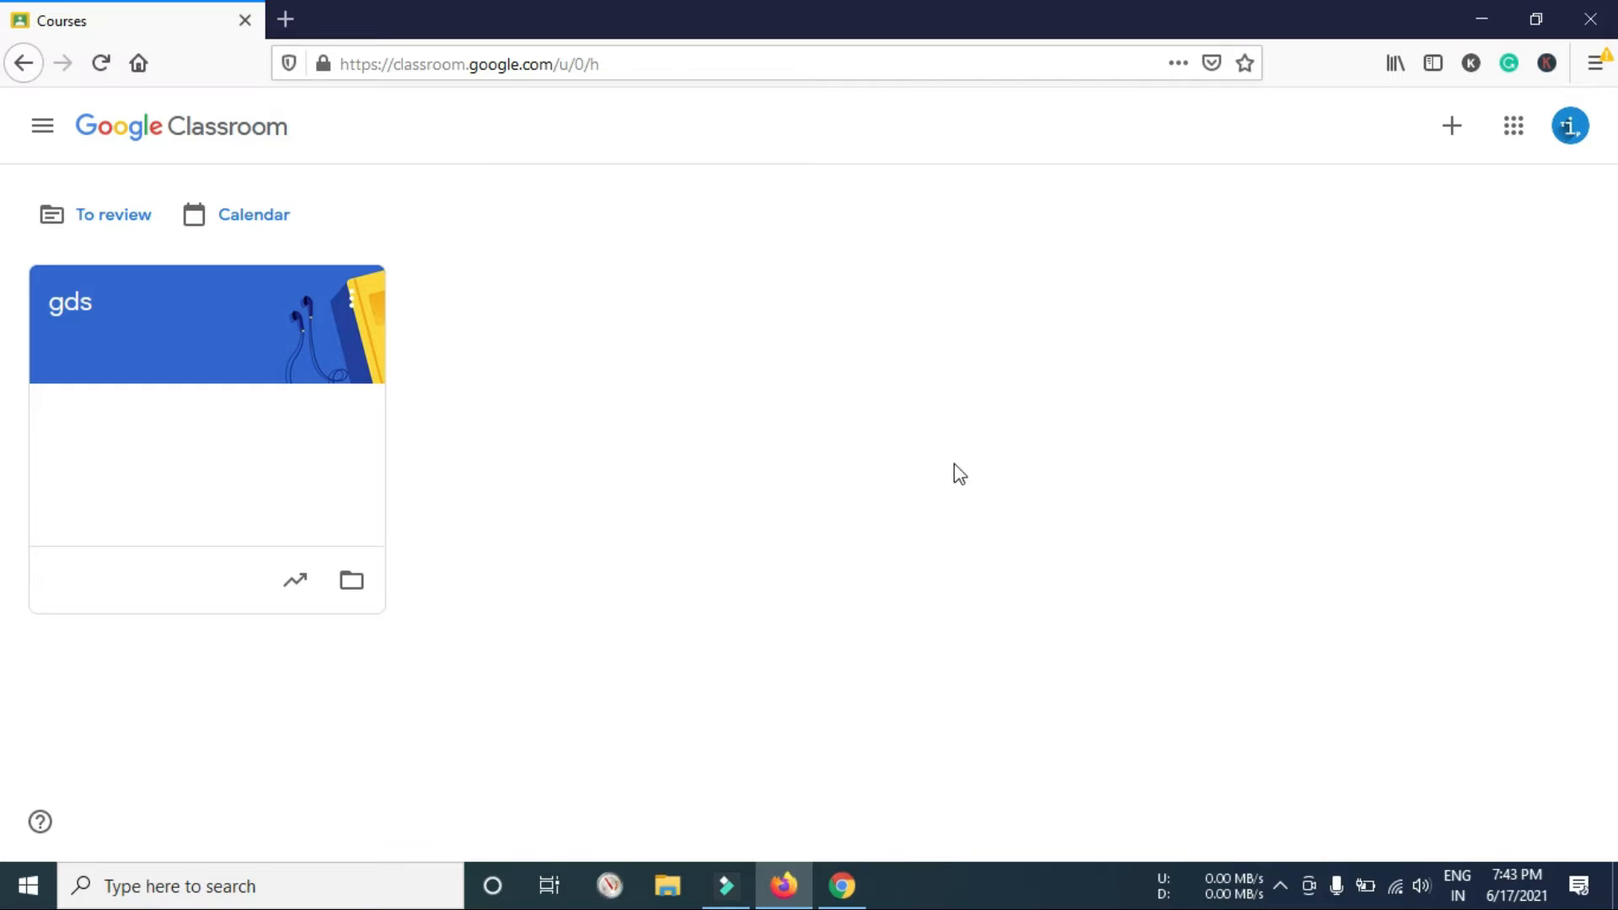
# Step: Start creating a new class and accept the notice about not using Classroom at a school or university with students
pyautogui.click(1453, 135)
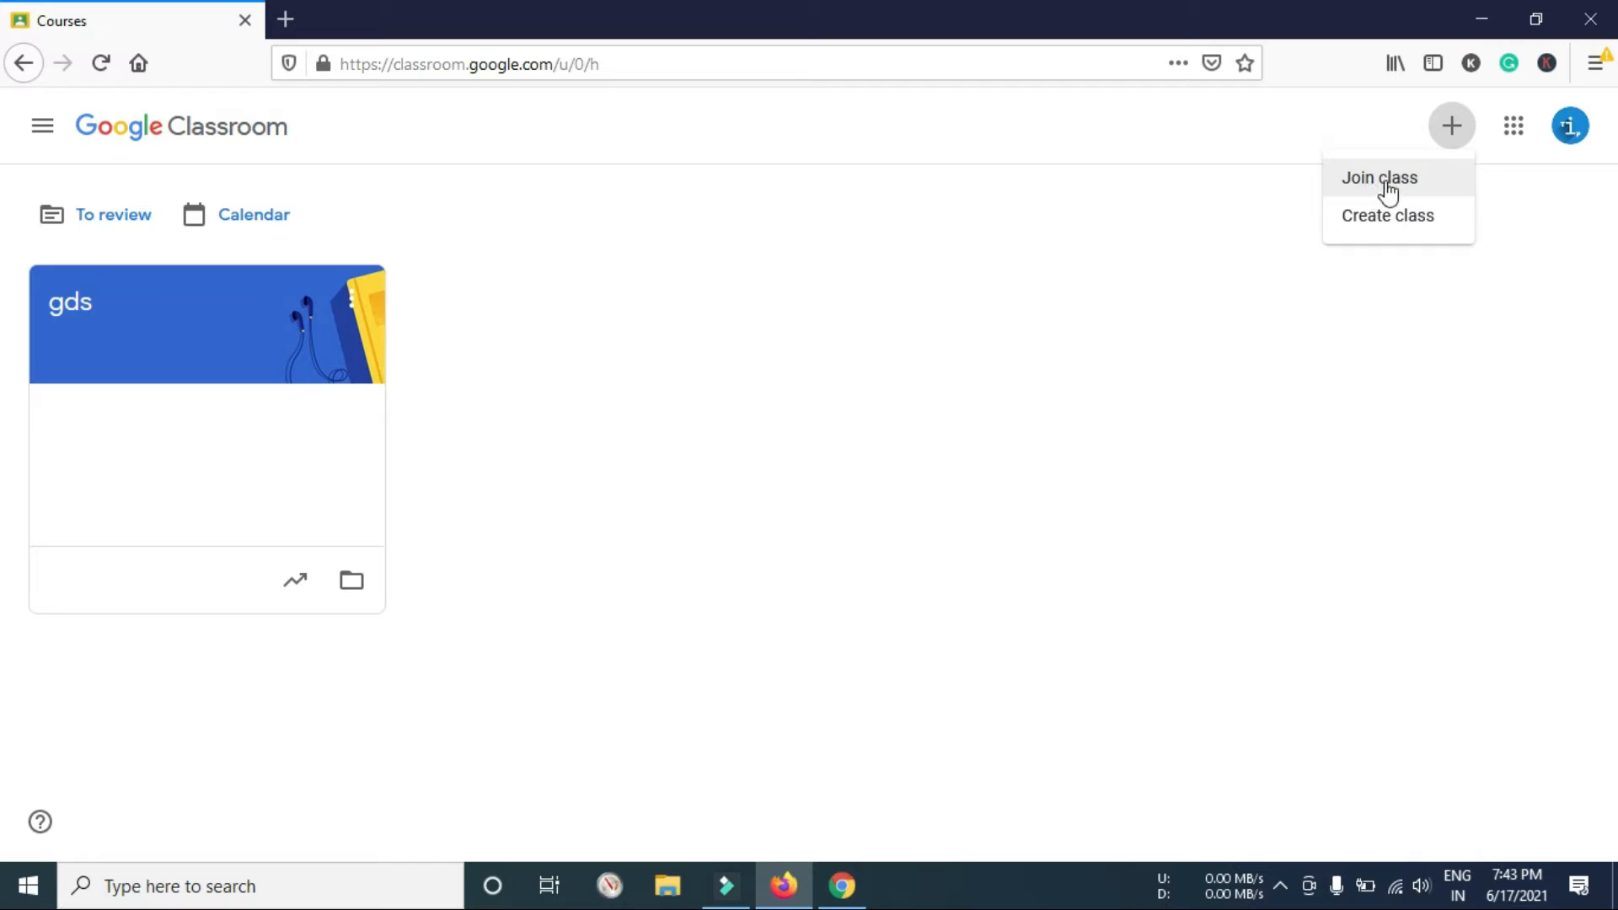
pyautogui.click(1388, 217)
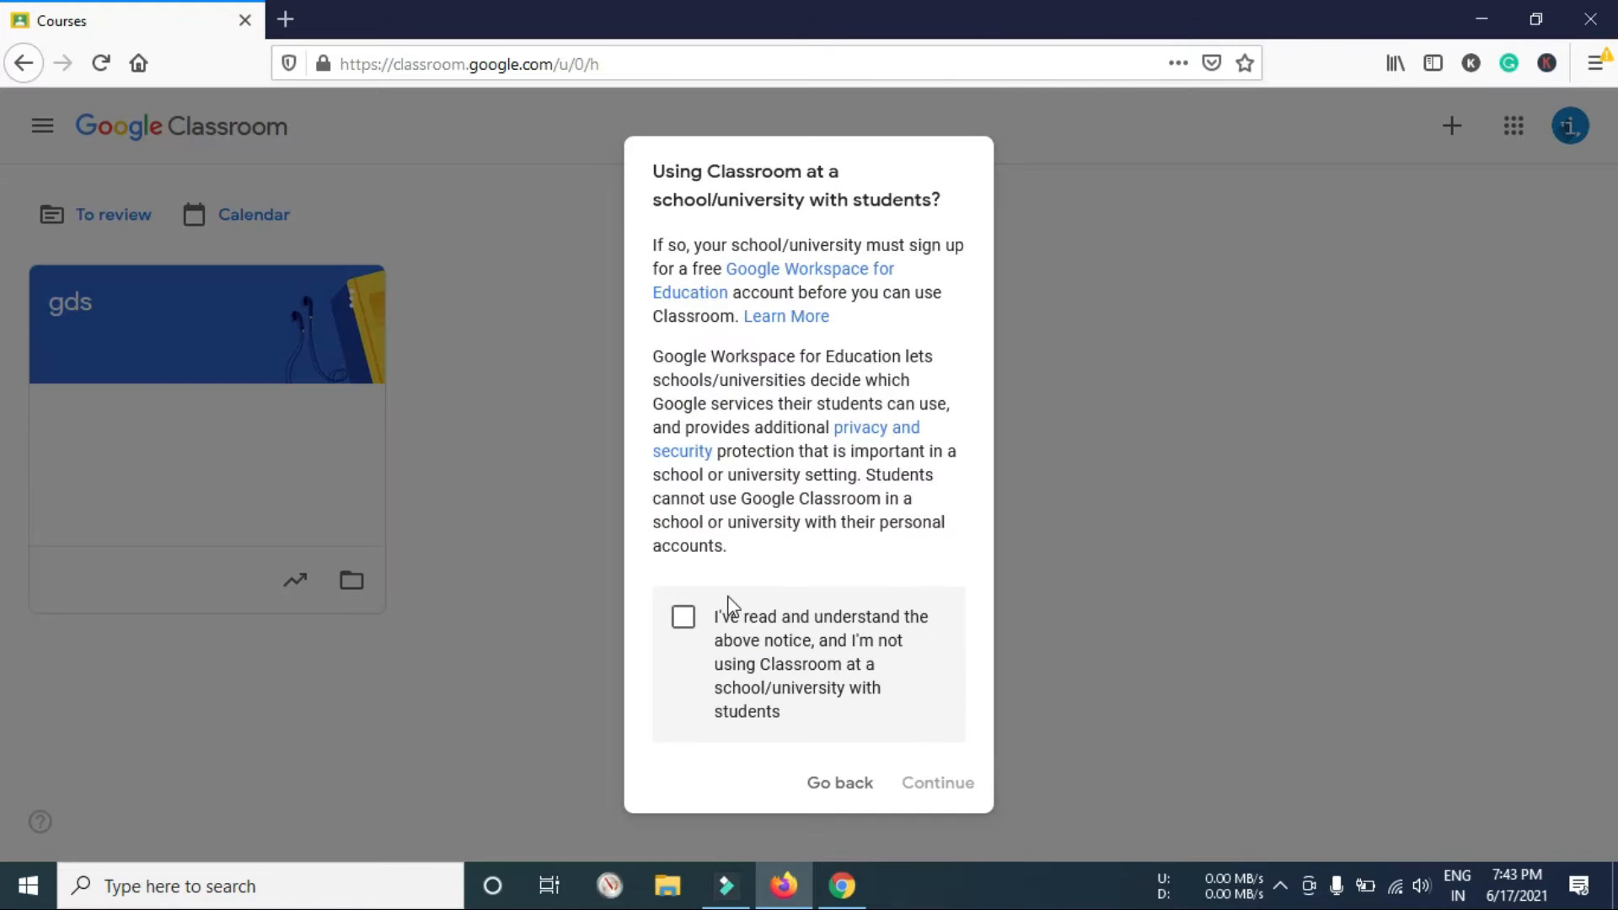
pyautogui.click(683, 621)
pyautogui.click(948, 783)
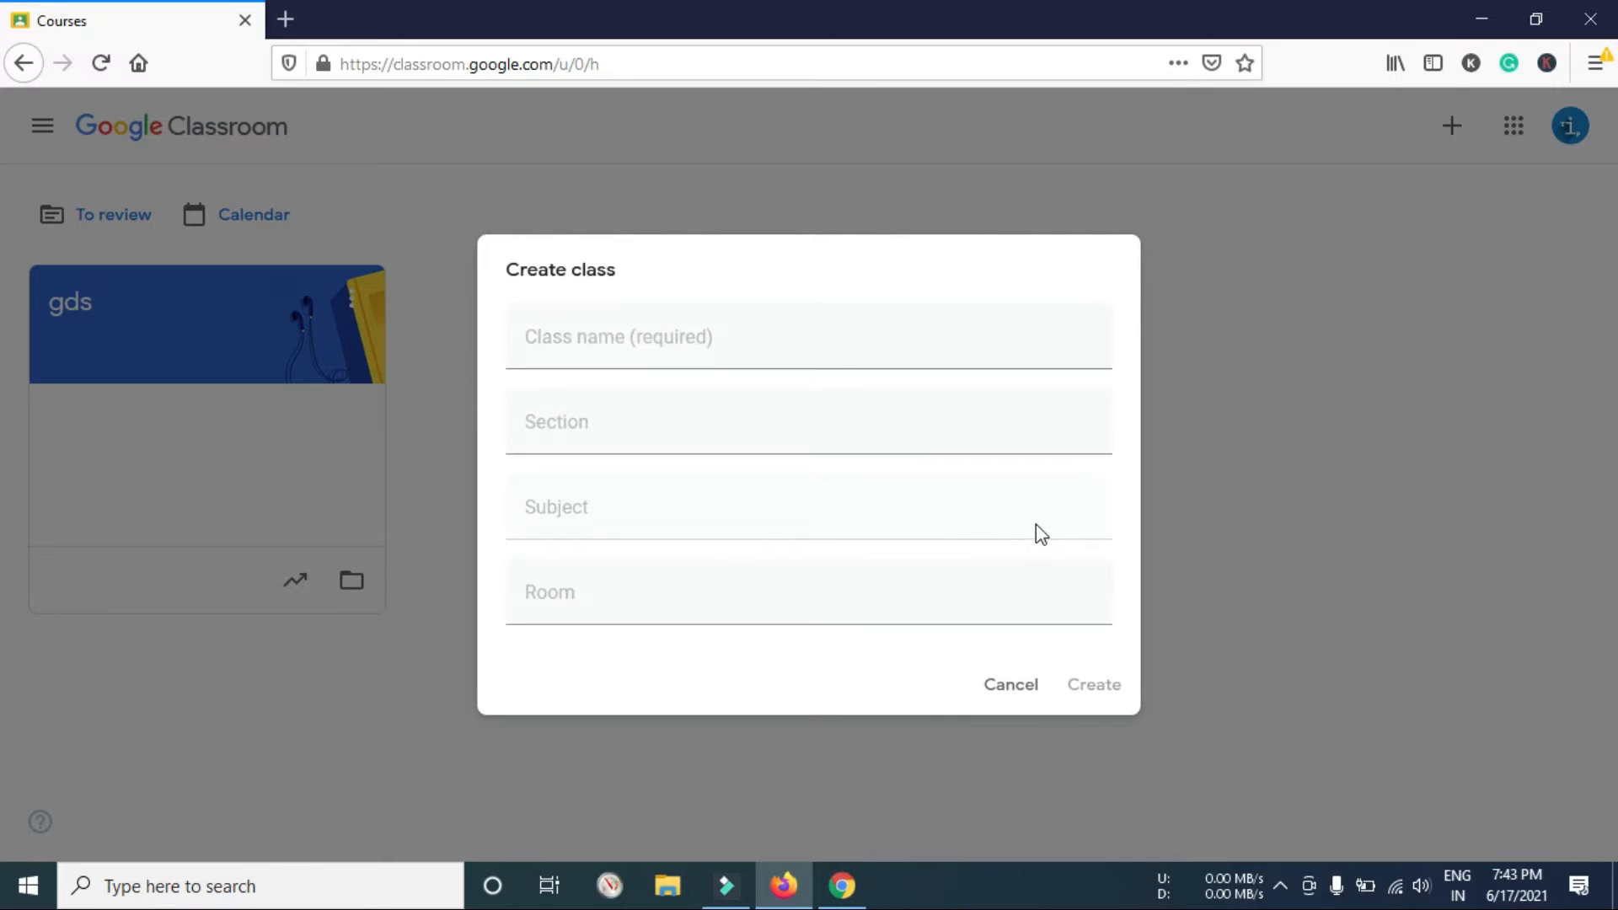
# Step: Enter English as the class name and A as the section of the new class
pyautogui.click(652, 352)
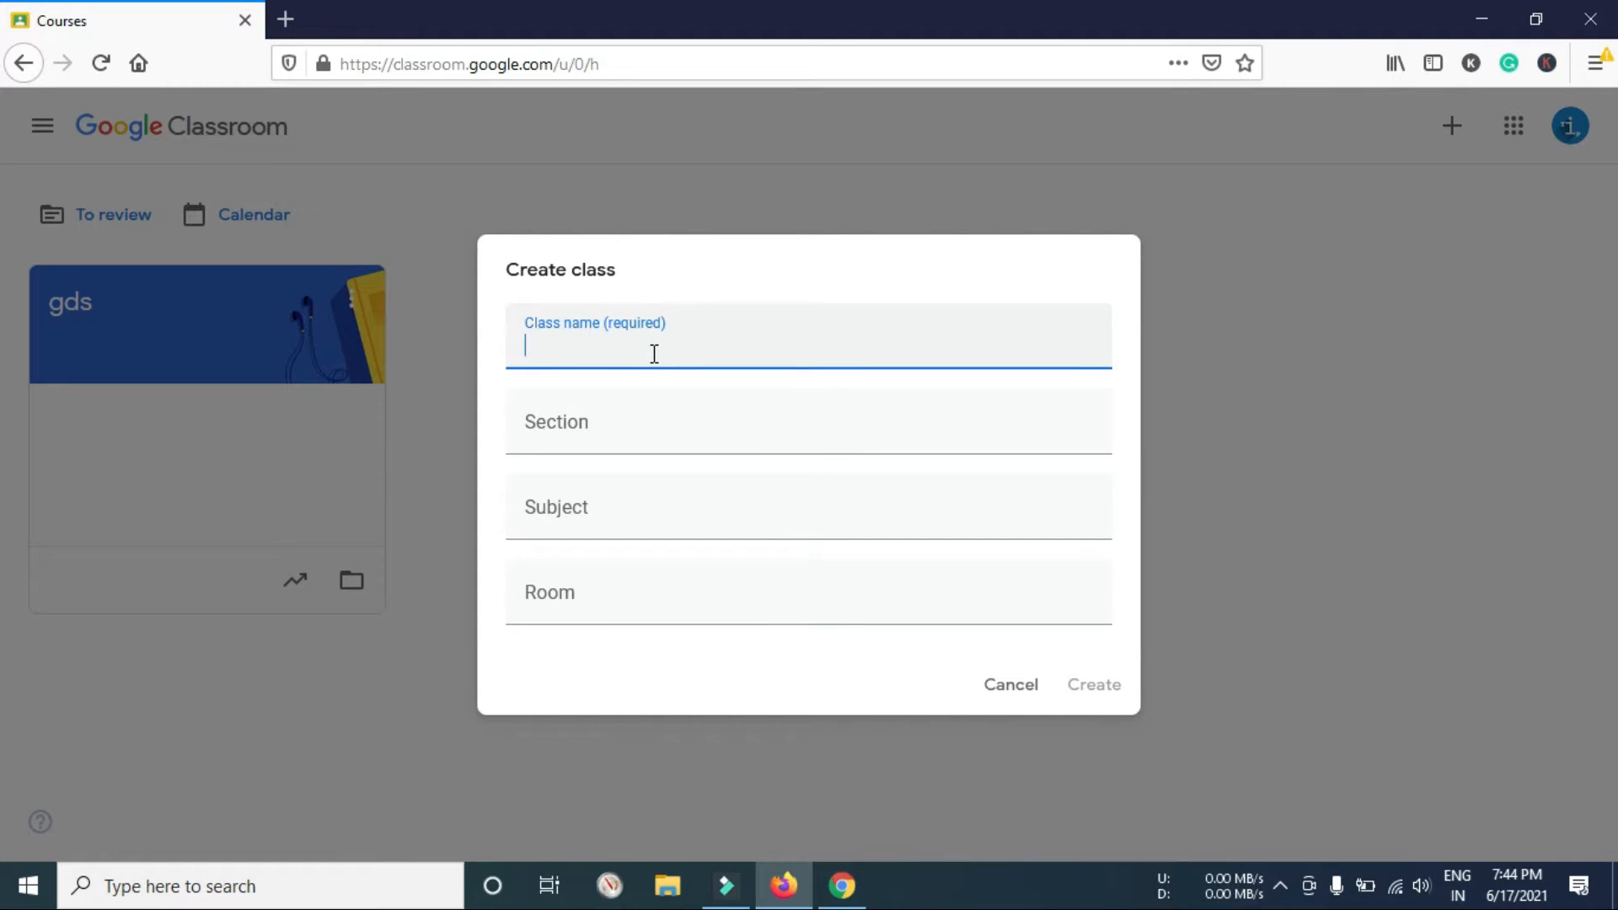
pyautogui.write('e')
pyautogui.press('BackSpace')
pyautogui.write('English')
pyautogui.click(579, 423)
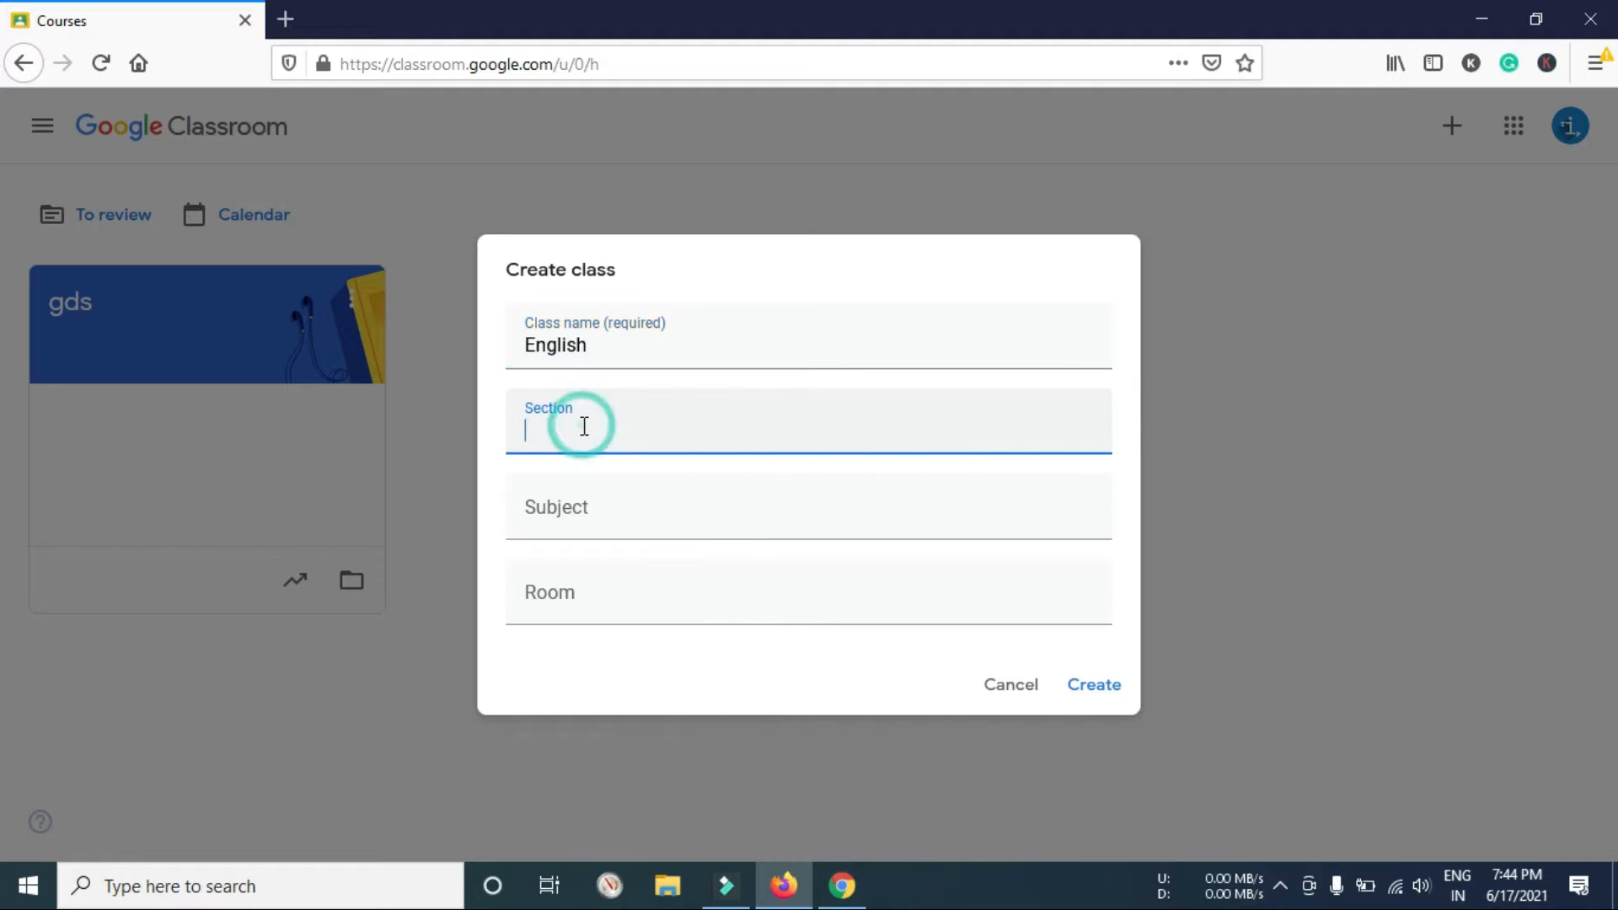
pyautogui.write('a')
pyautogui.click(584, 426)
pyautogui.press('BackSpace')
pyautogui.press('BackSpace')
pyautogui.write('A')
# Step: Move the text English from the class name to the subject and accept the matching subject suggestion
pyautogui.click(620, 515)
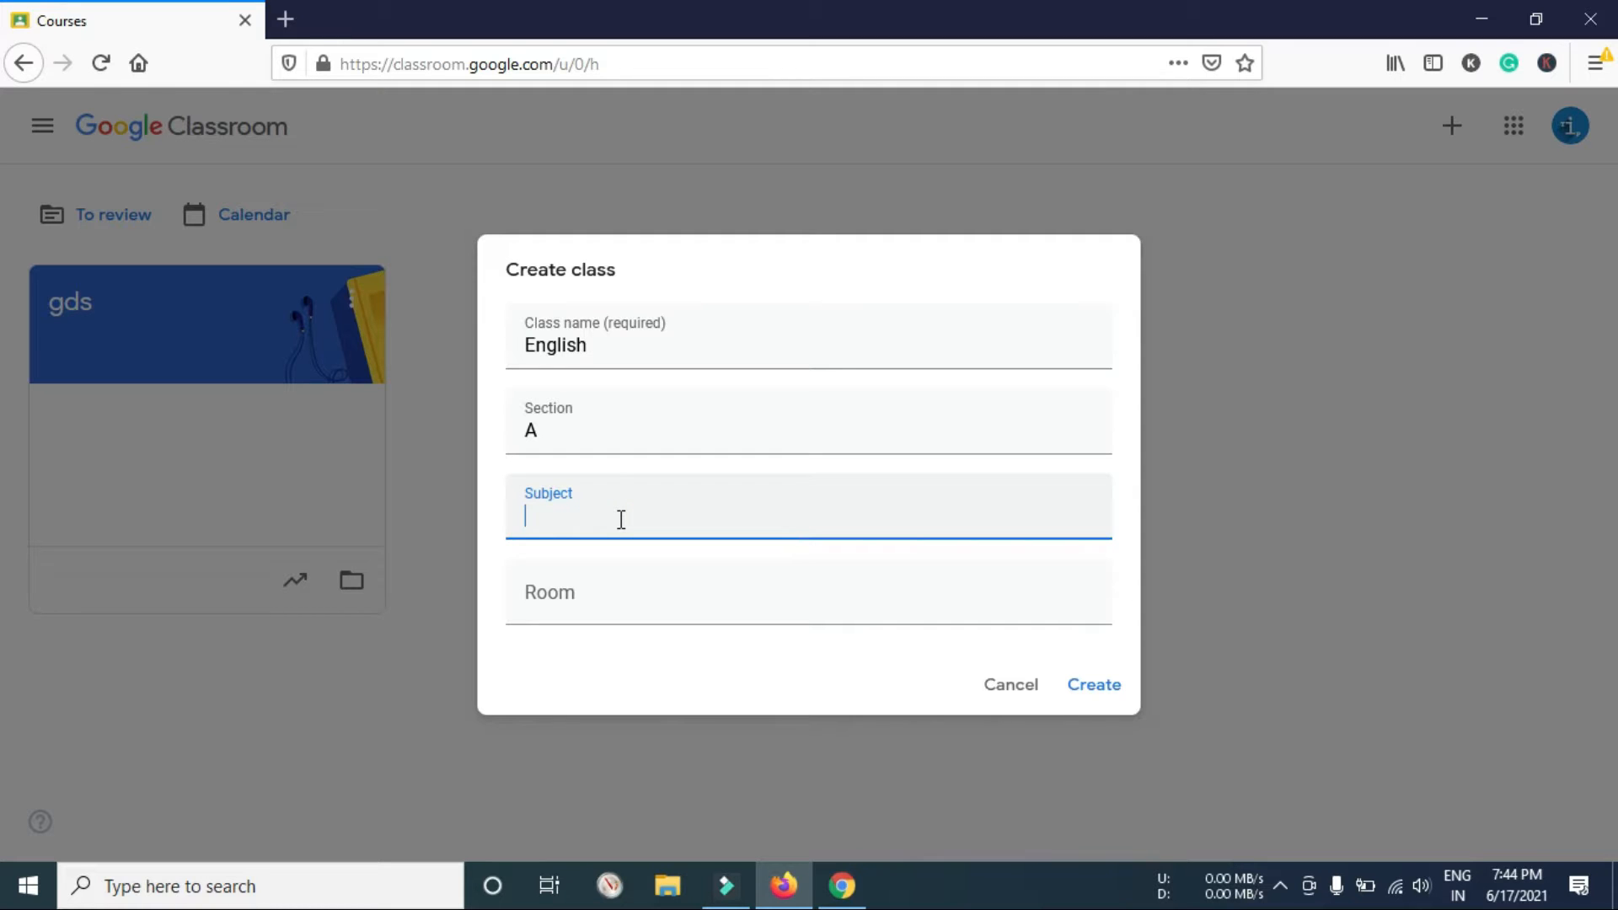
pyautogui.moveTo(641, 350); pyautogui.dragTo(522, 352)
pyautogui.hotkey('ctrl', 'c')
pyautogui.press('BackSpace')
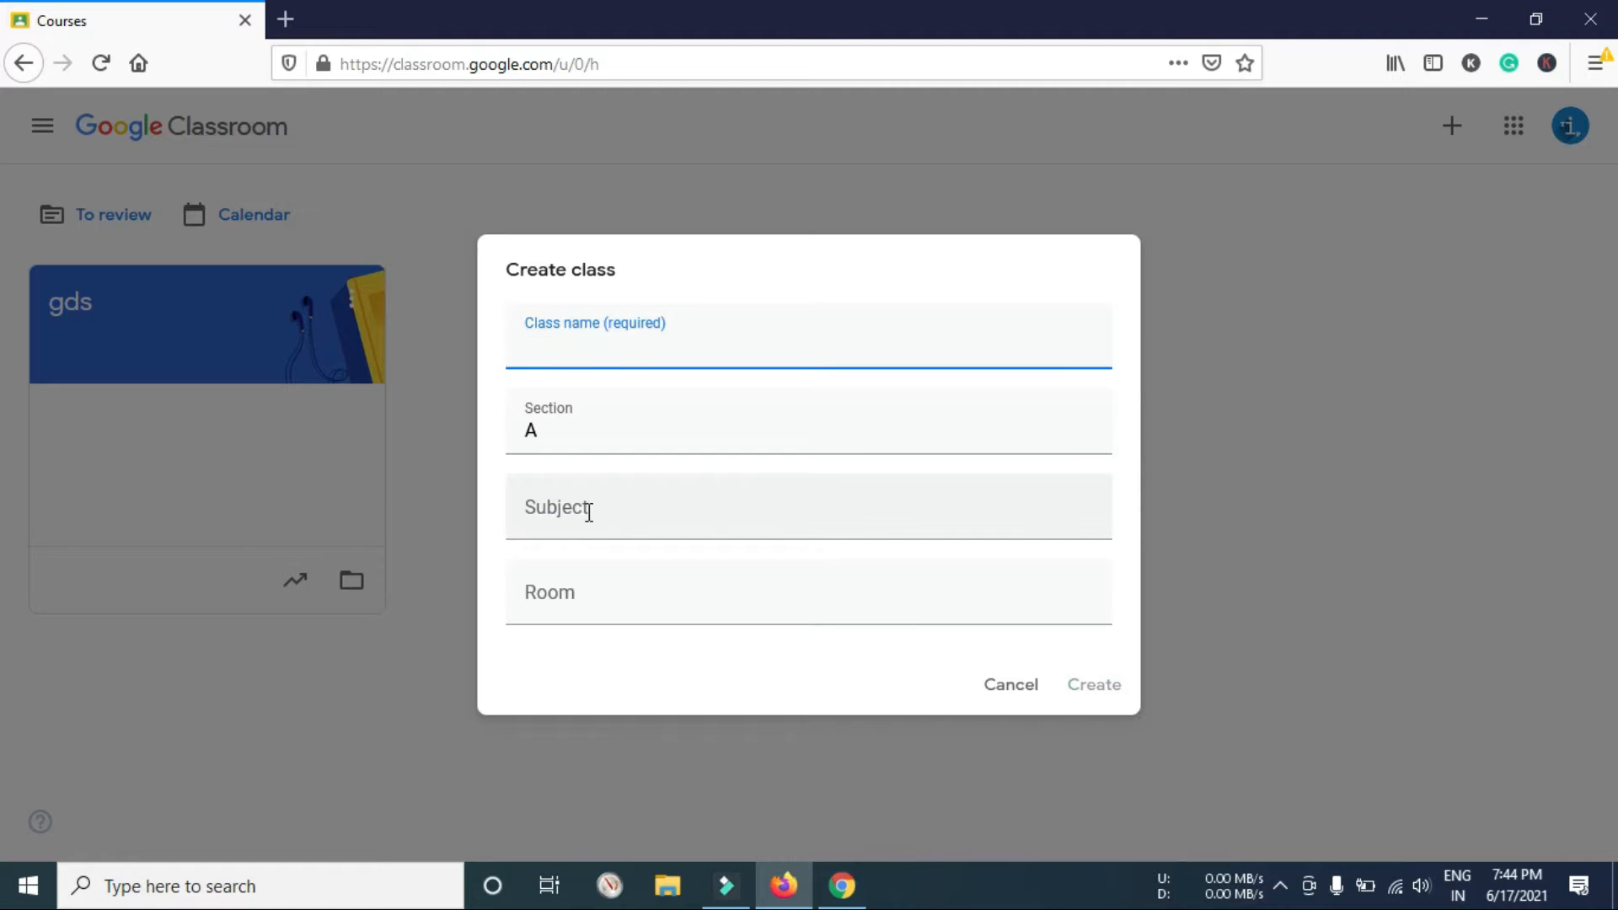
pyautogui.click(583, 516)
pyautogui.hotkey('ctrl', 'v')
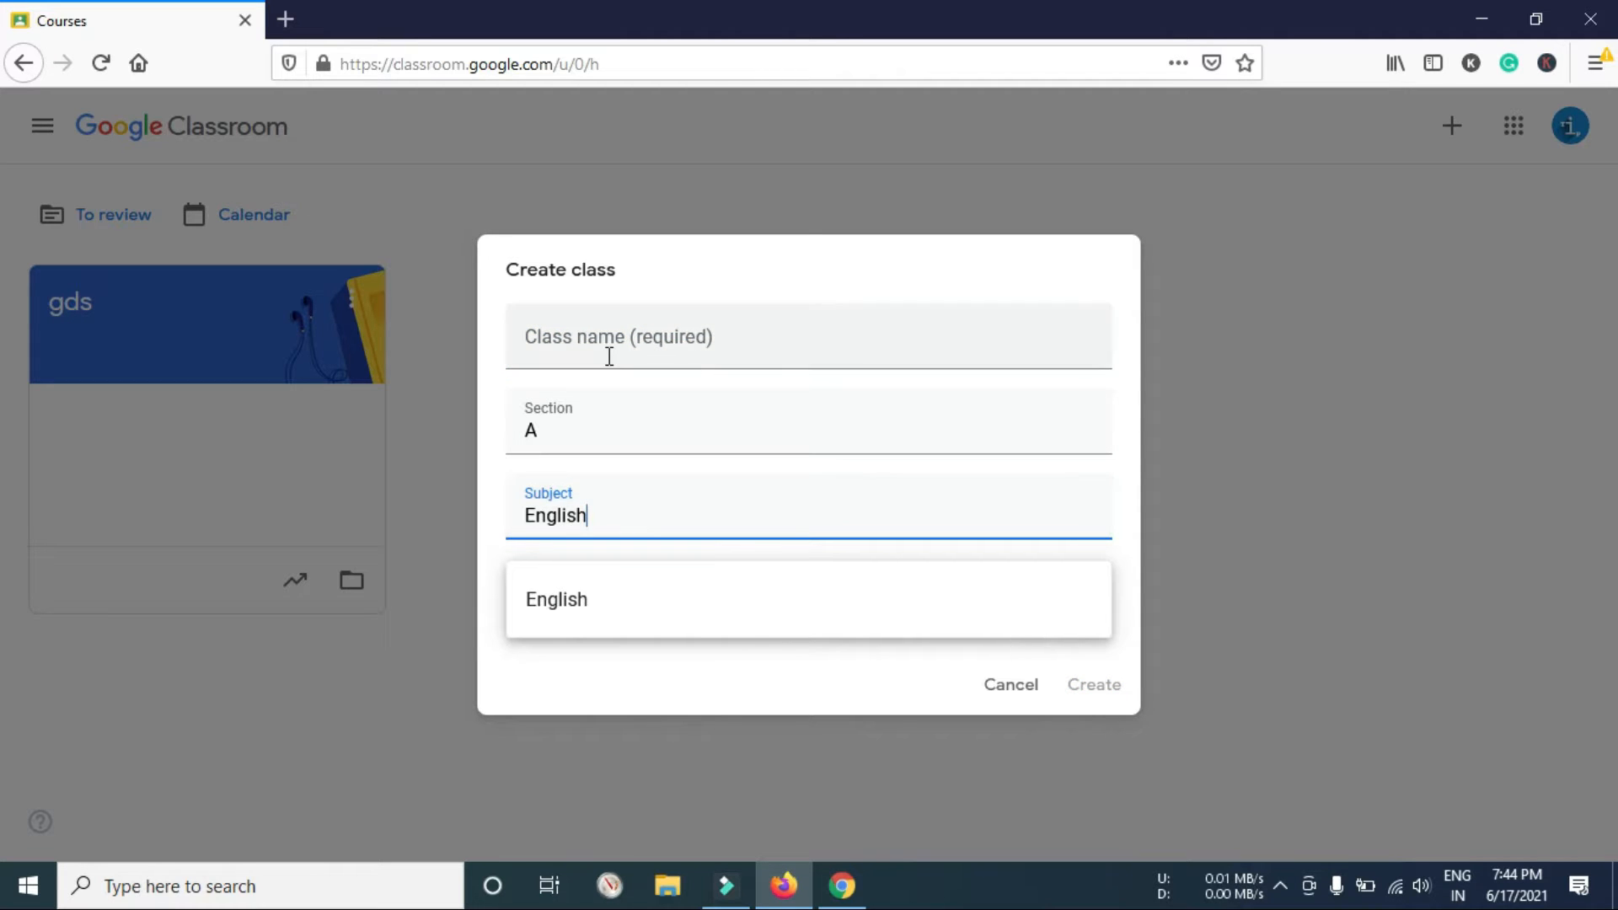
pyautogui.click(581, 605)
# Step: Set the class name to 10Th and the room to R45, and create the class
pyautogui.click(615, 348)
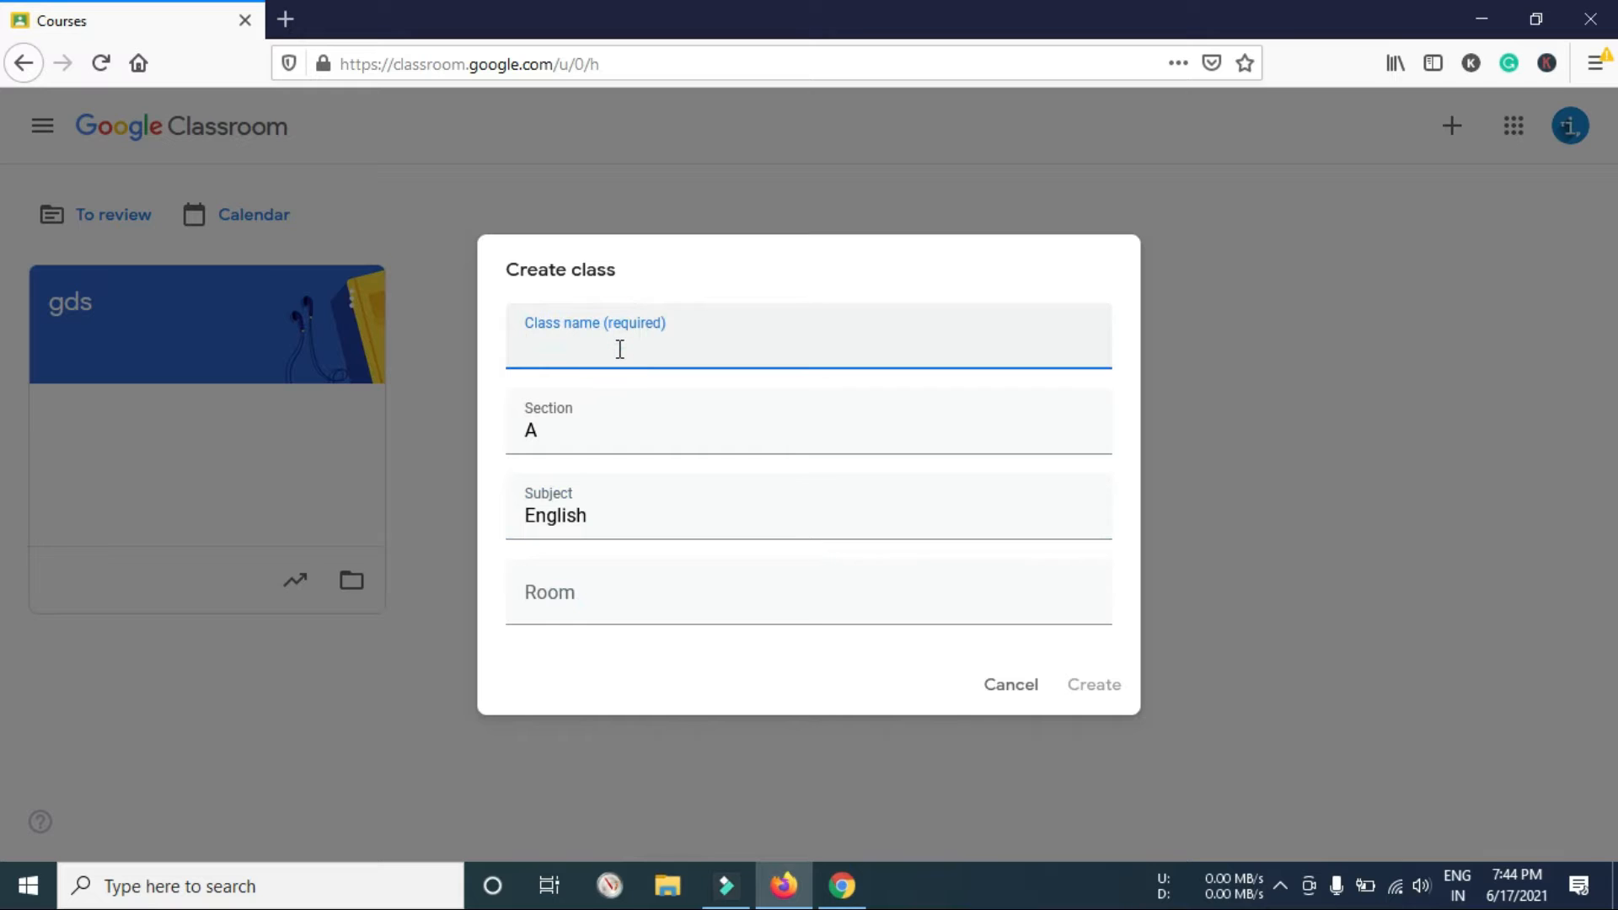
pyautogui.write('10Th')
pyautogui.click(536, 595)
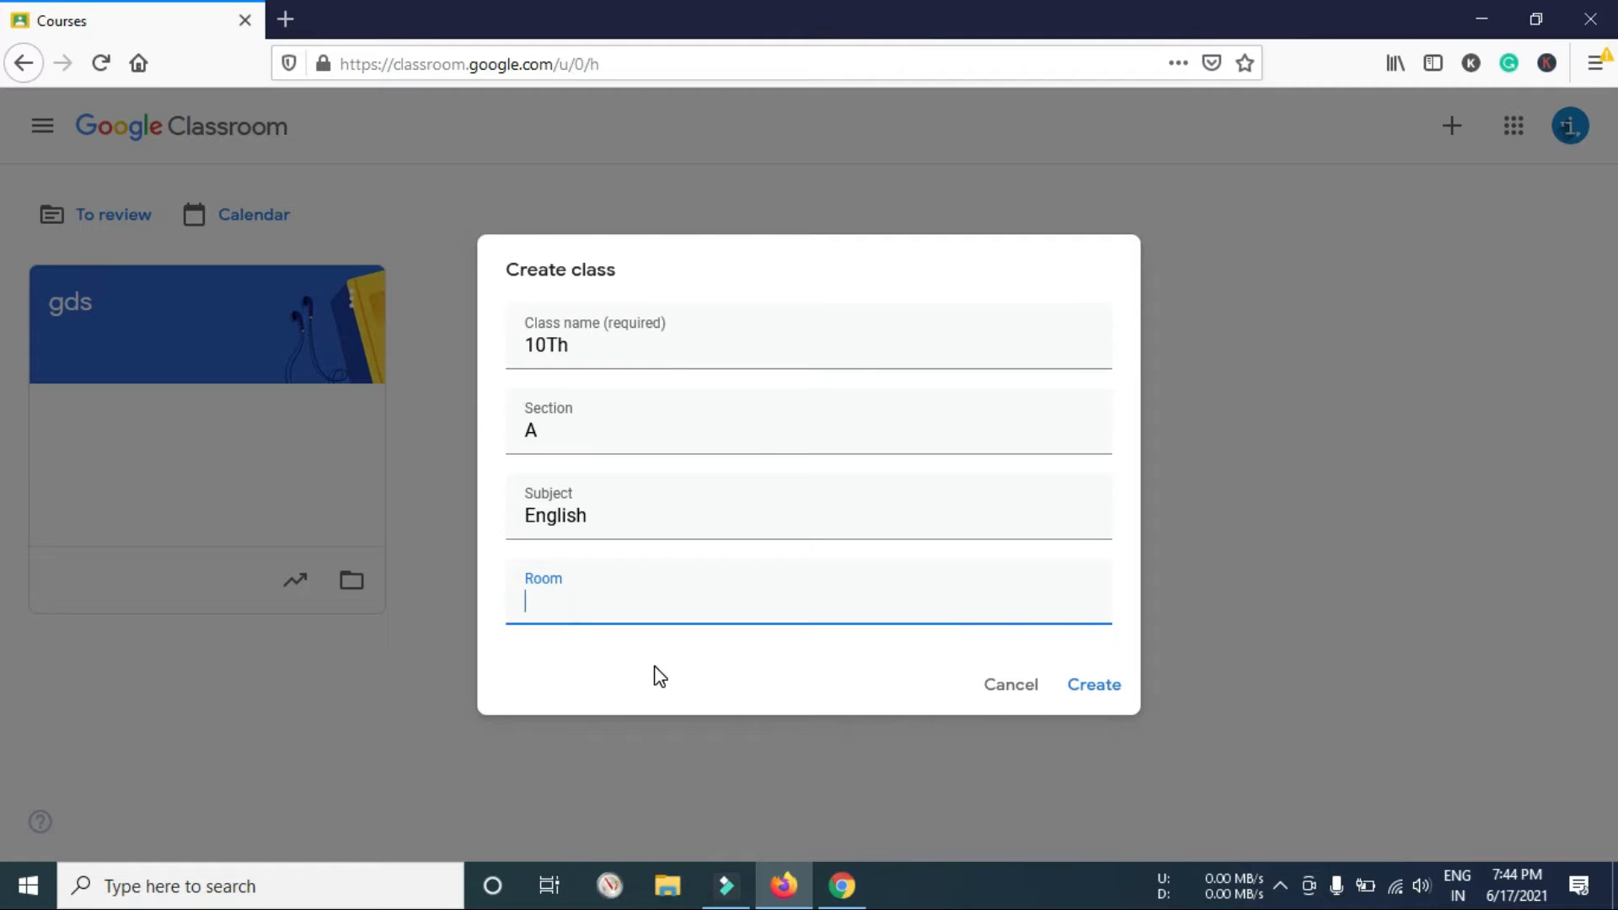
pyautogui.write('R45')
pyautogui.click(1091, 689)
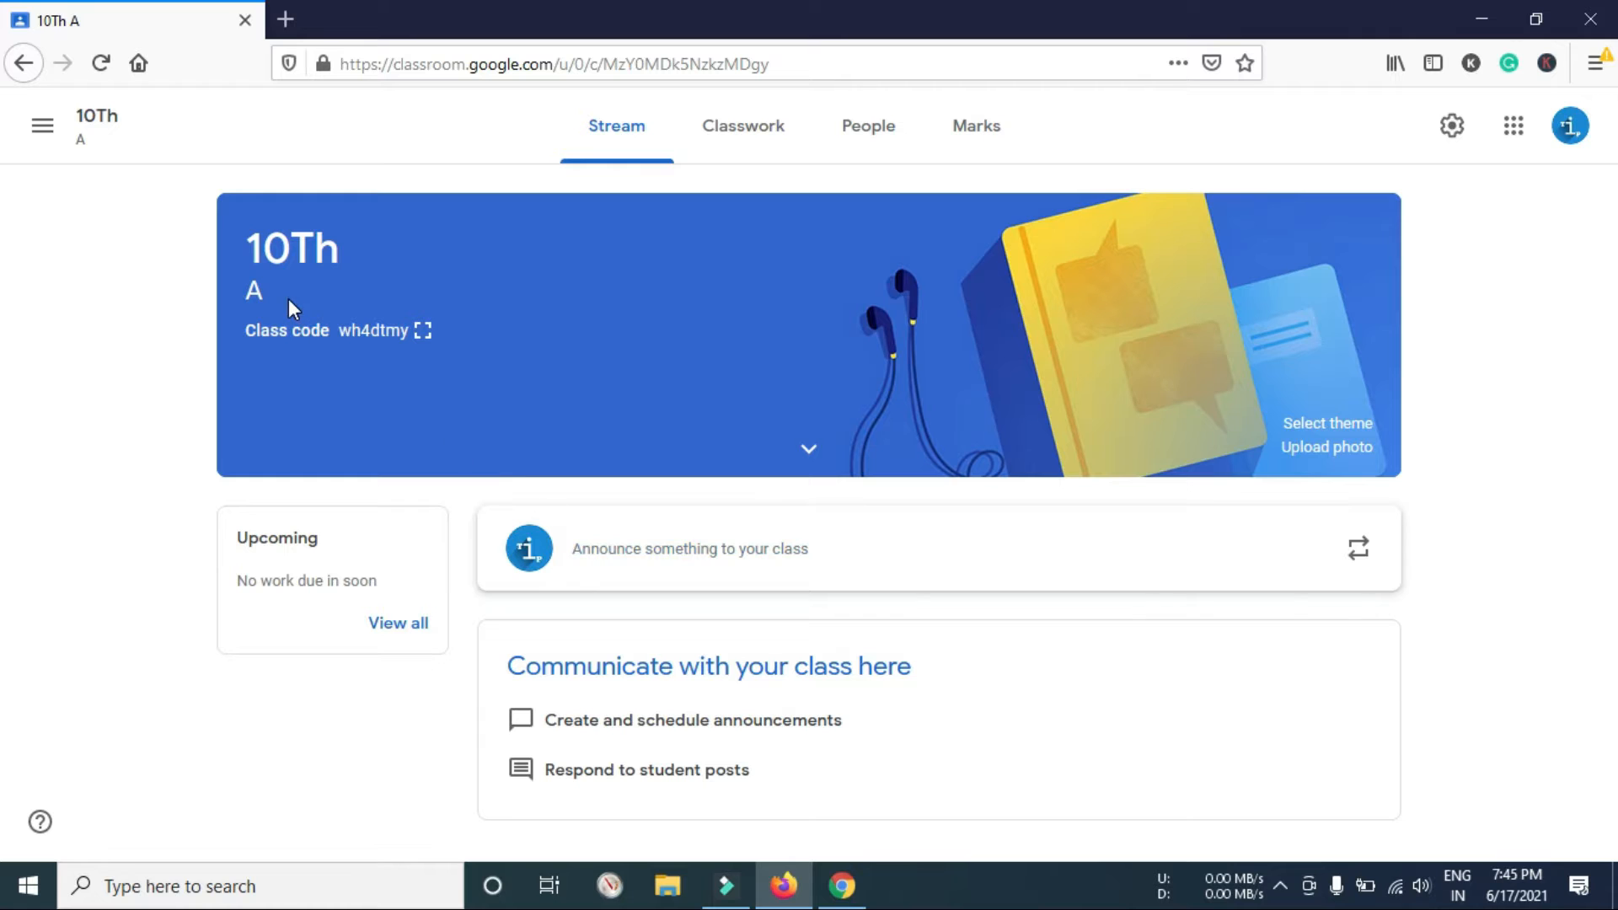
# Step: Examine the class name, section and class code in the stream banner, view the code enlarged, and close it
pyautogui.moveTo(244, 241); pyautogui.dragTo(406, 249)
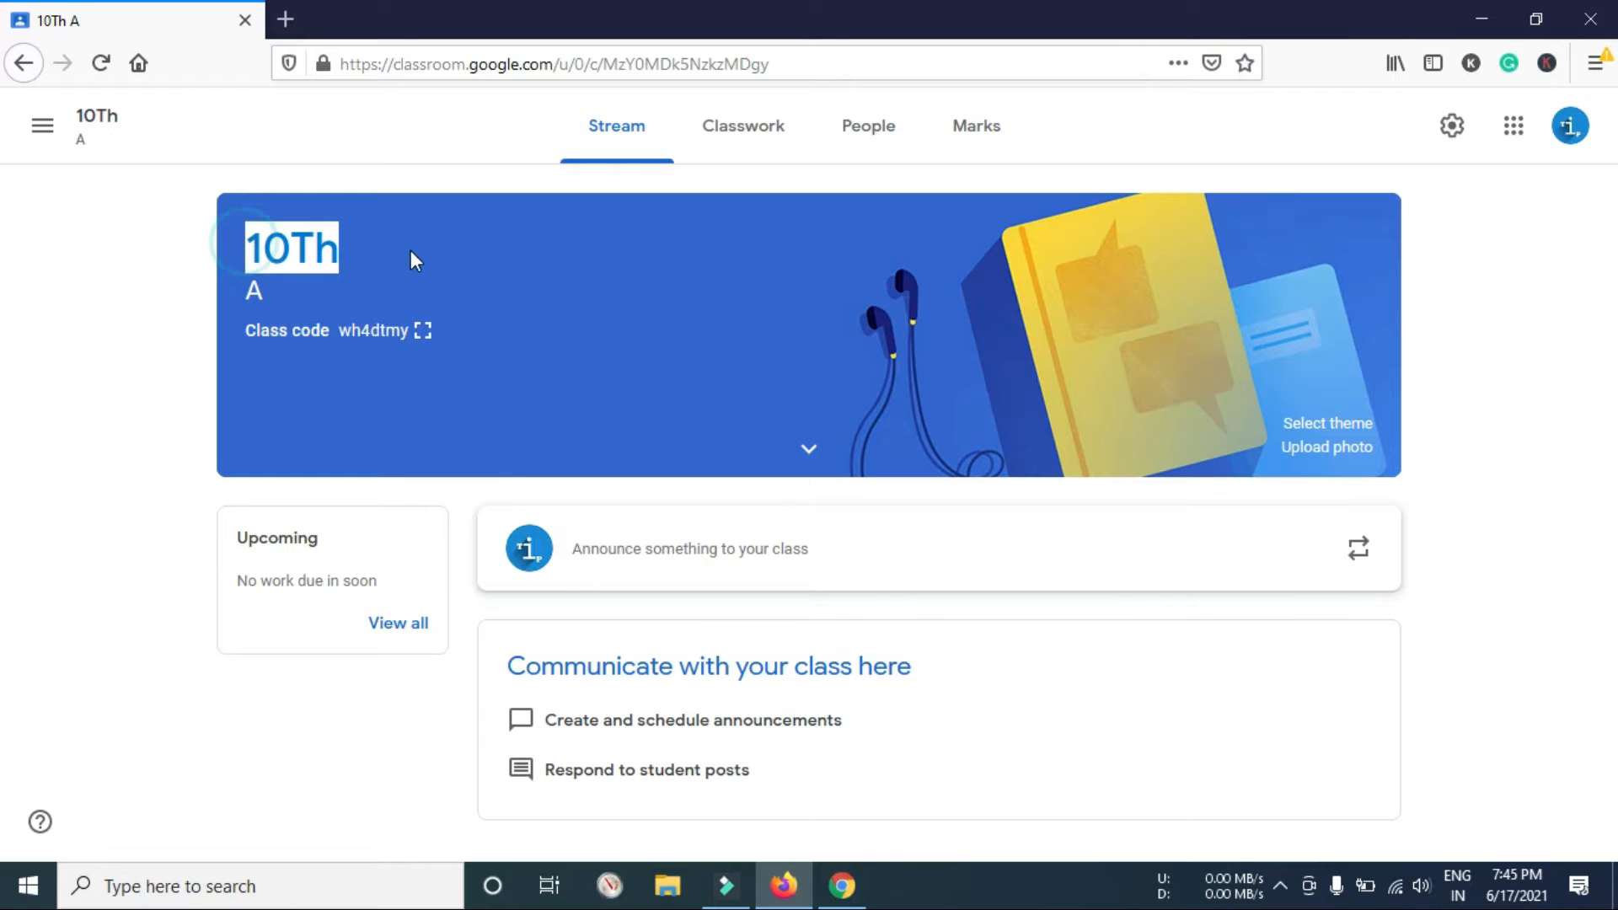
pyautogui.moveTo(246, 290); pyautogui.dragTo(345, 332)
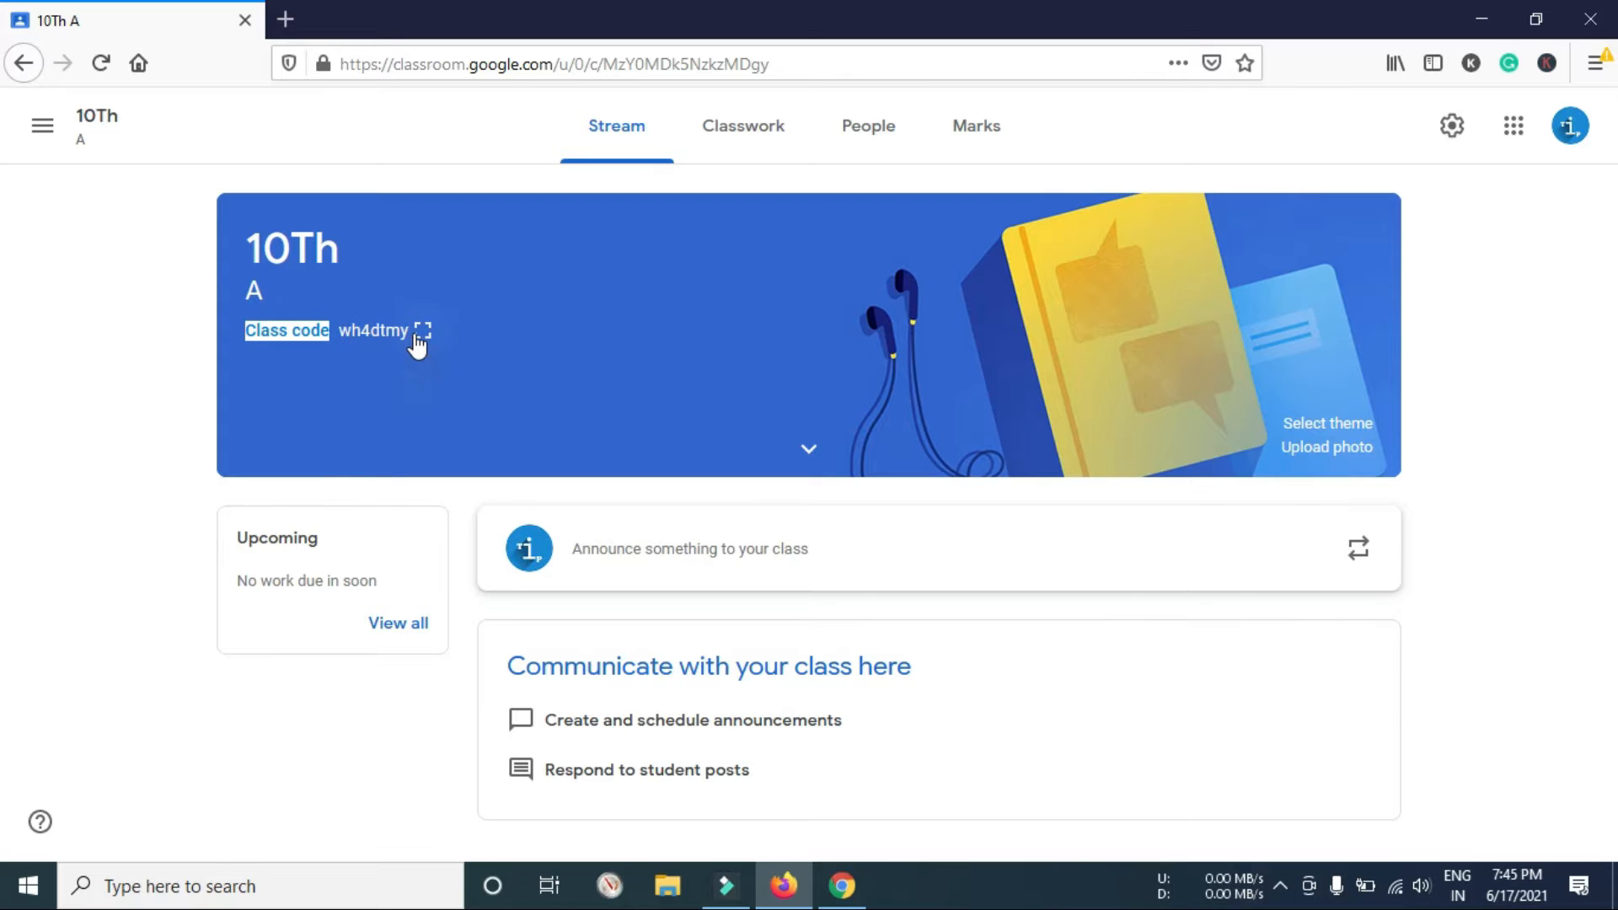
pyautogui.click(422, 330)
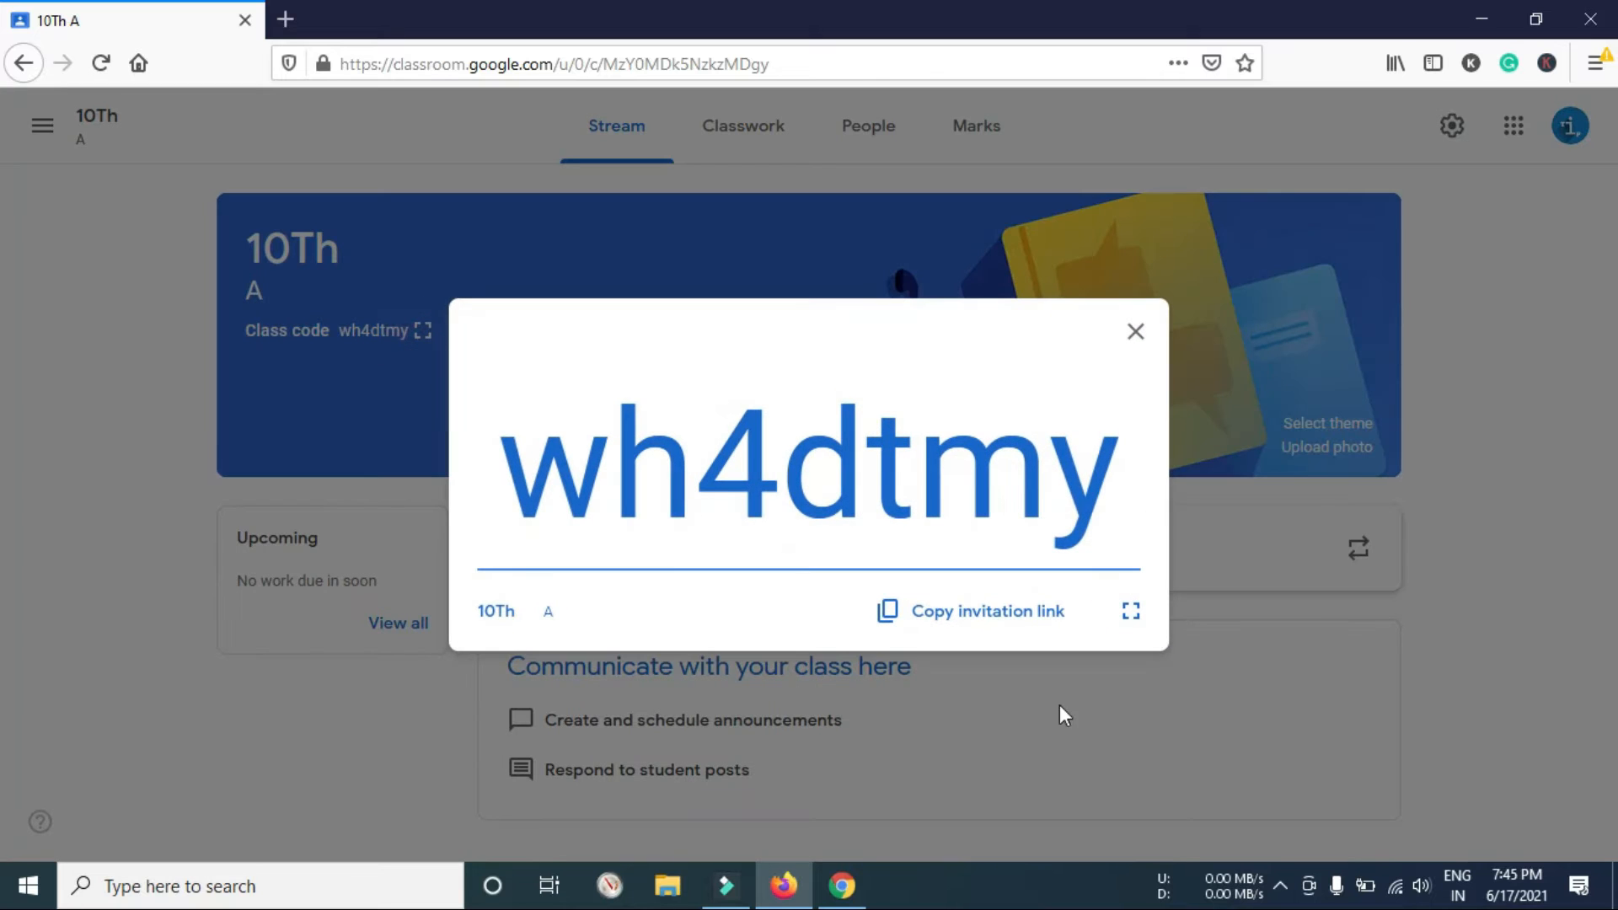
pyautogui.click(1138, 345)
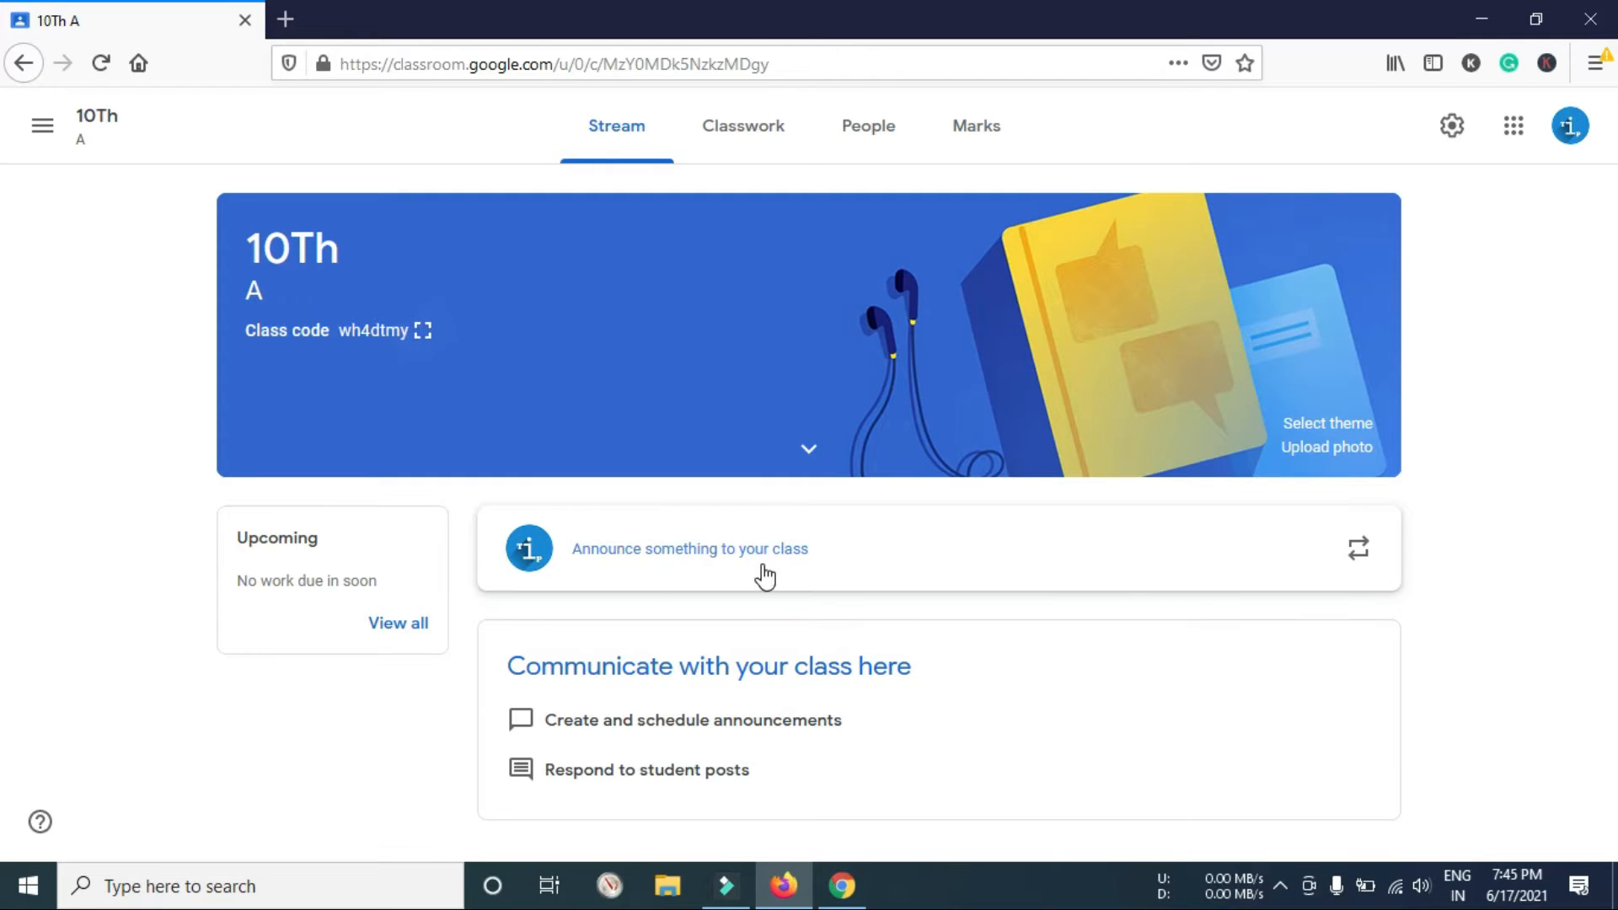
# Step: View the Classwork page and the kinds of classwork items that can be created for the class
pyautogui.click(741, 126)
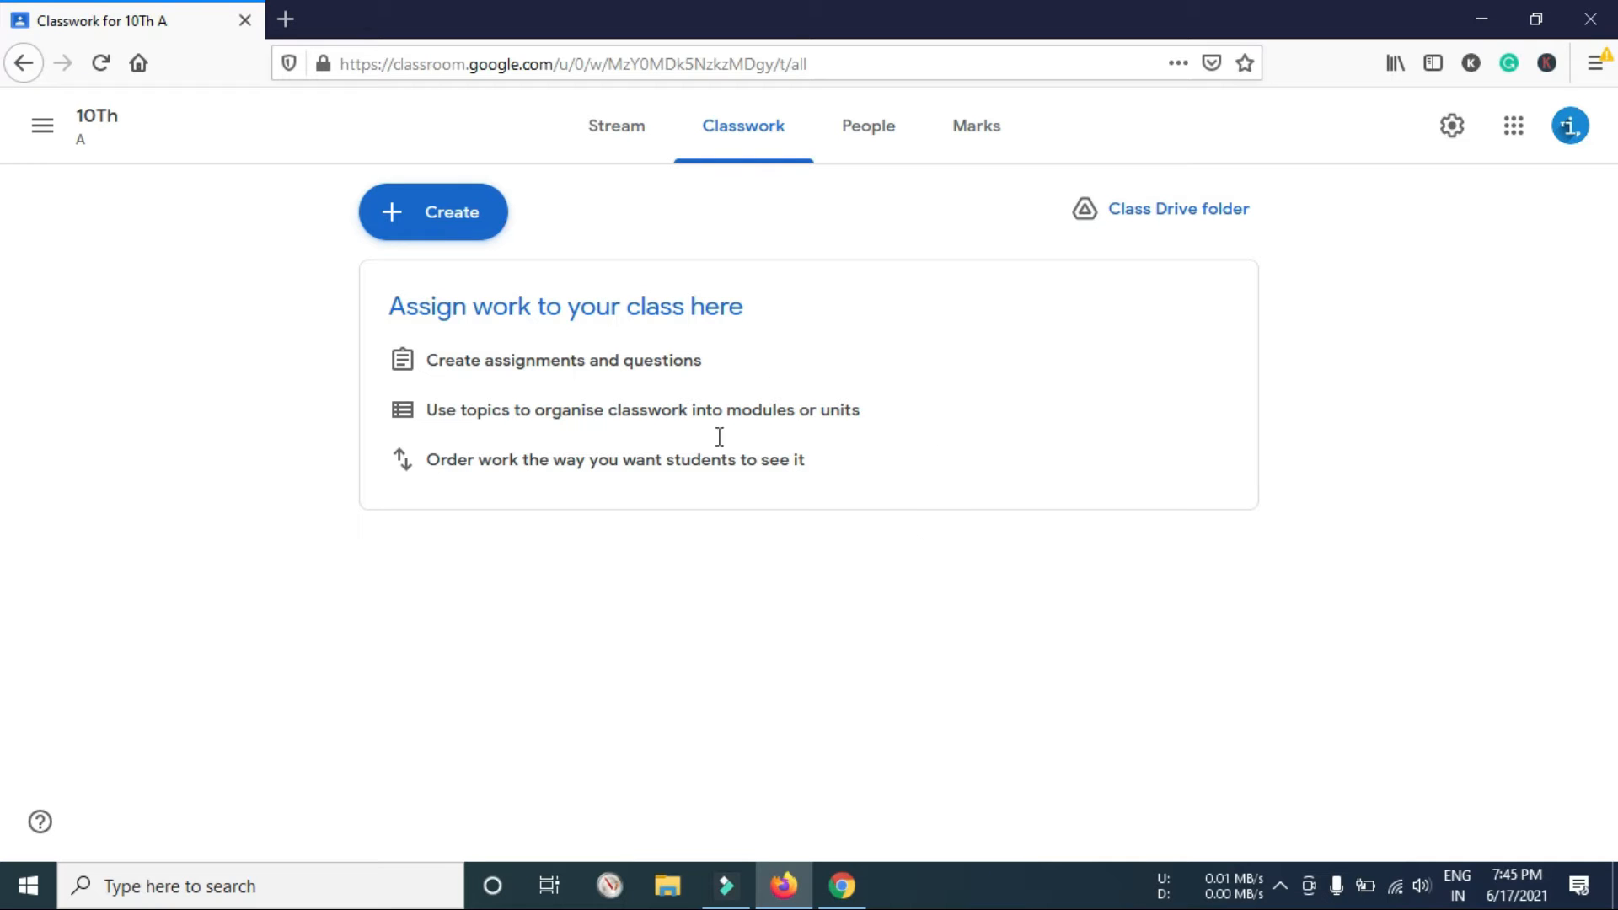
pyautogui.click(460, 240)
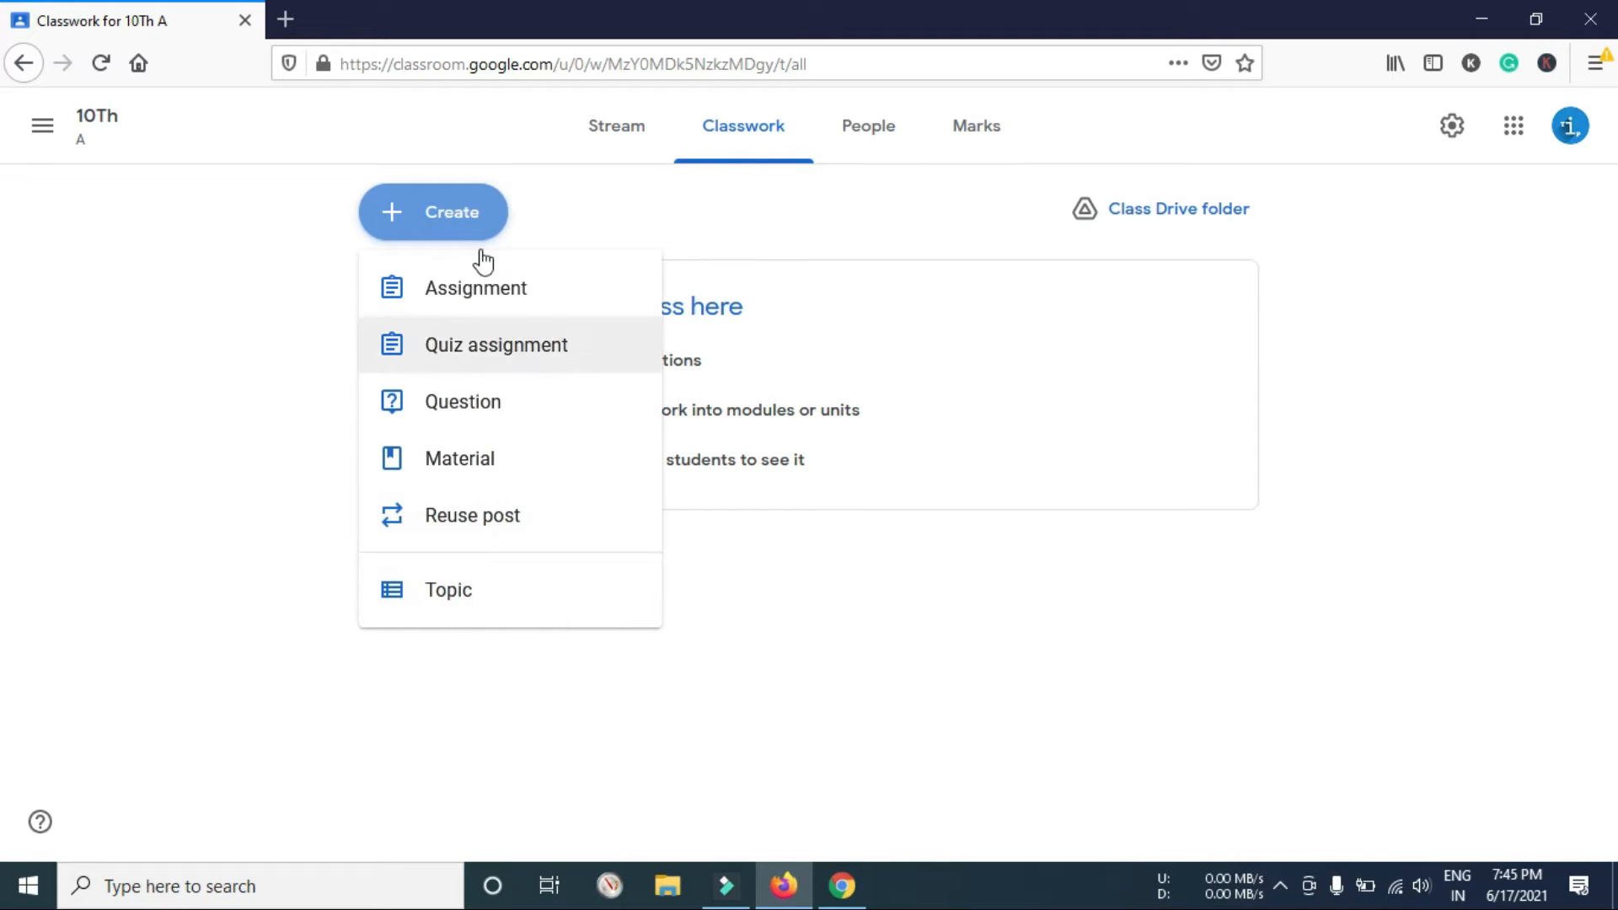
pyautogui.click(867, 169)
# Step: Open the class's People page and examine its Teachers and Students sections
pyautogui.click(860, 145)
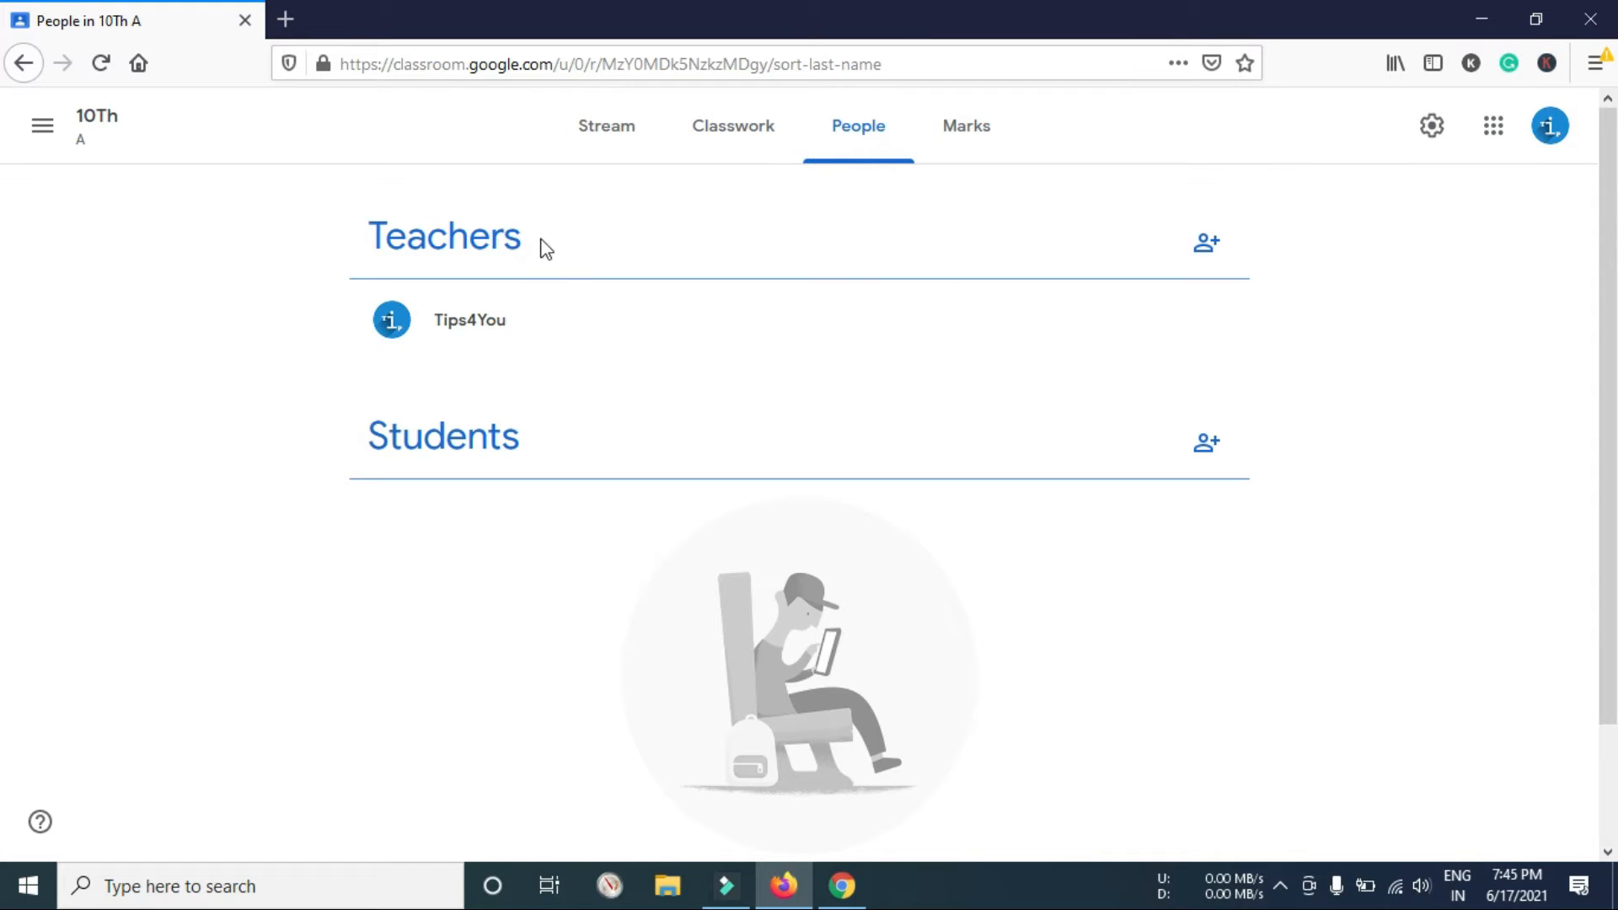
pyautogui.moveTo(537, 241); pyautogui.dragTo(286, 231)
pyautogui.moveTo(535, 437); pyautogui.dragTo(359, 433)
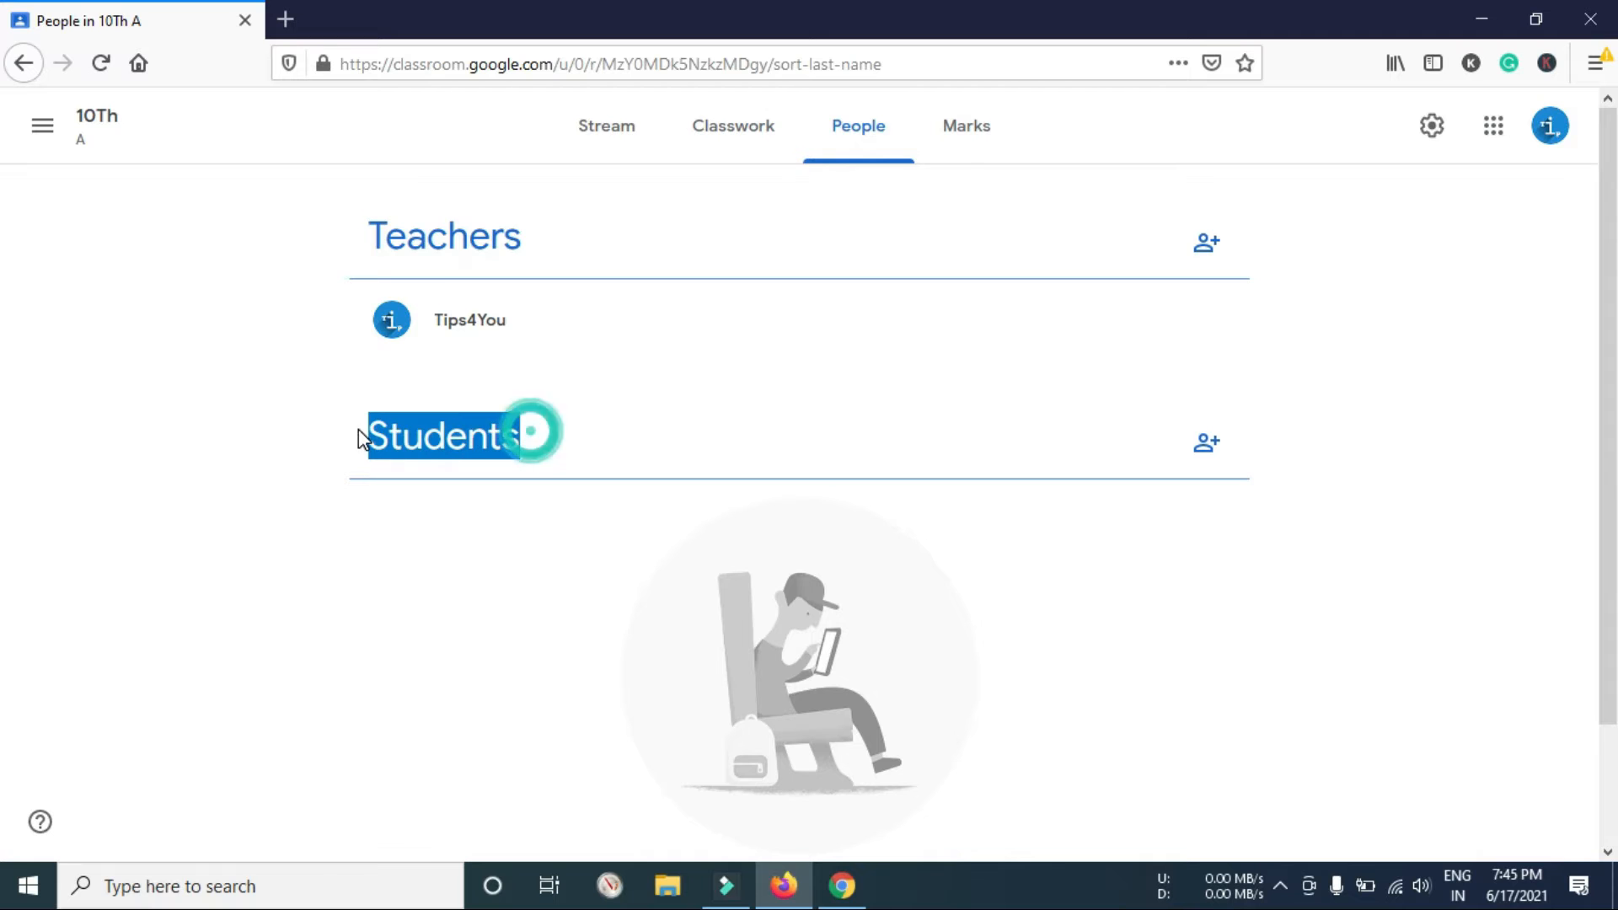
# Step: View the teacher invitation form, search it for people matching "an", clear the search and cancel the invitation
pyautogui.click(1208, 246)
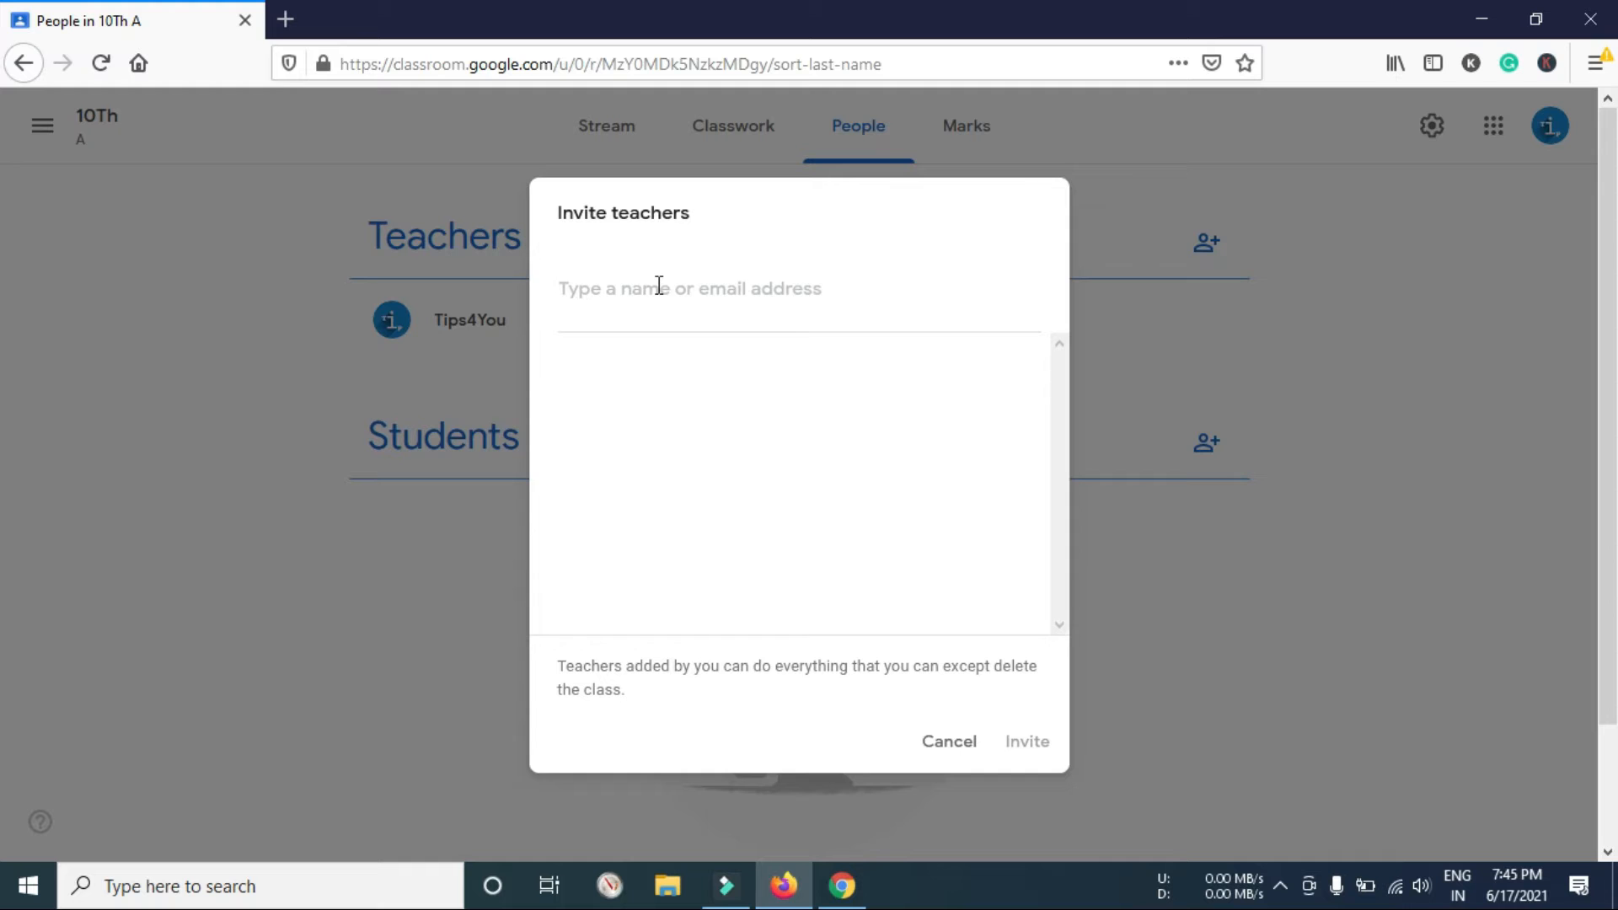
pyautogui.write('a')
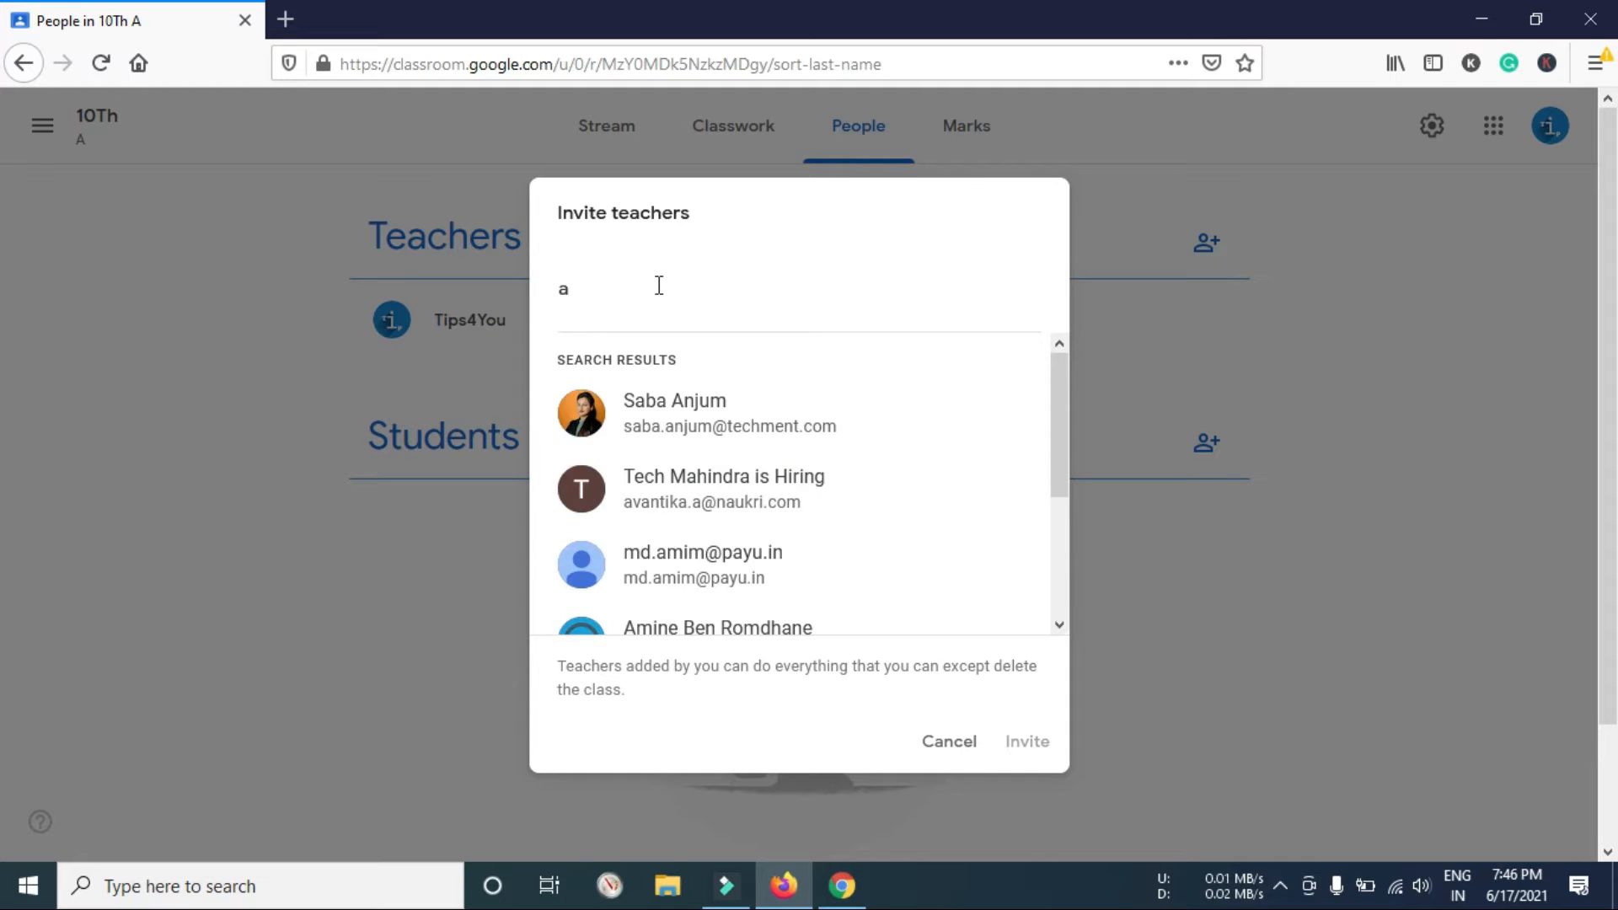
pyautogui.write('n')
pyautogui.press('BackSpace')
pyautogui.press('BackSpace')
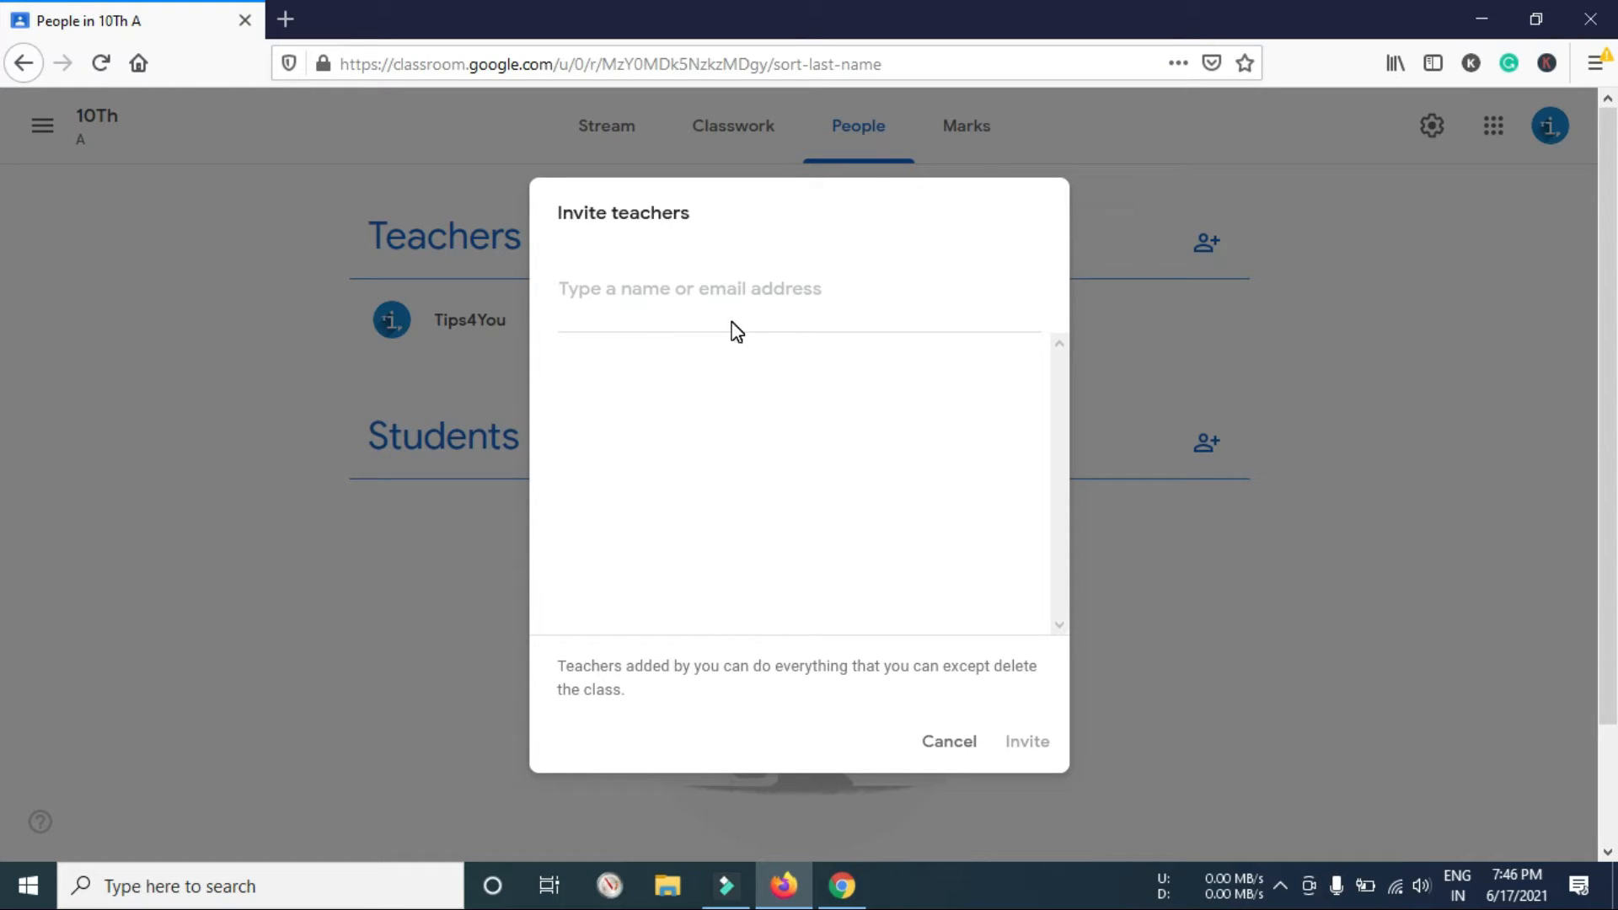
pyautogui.click(567, 289)
pyautogui.click(951, 747)
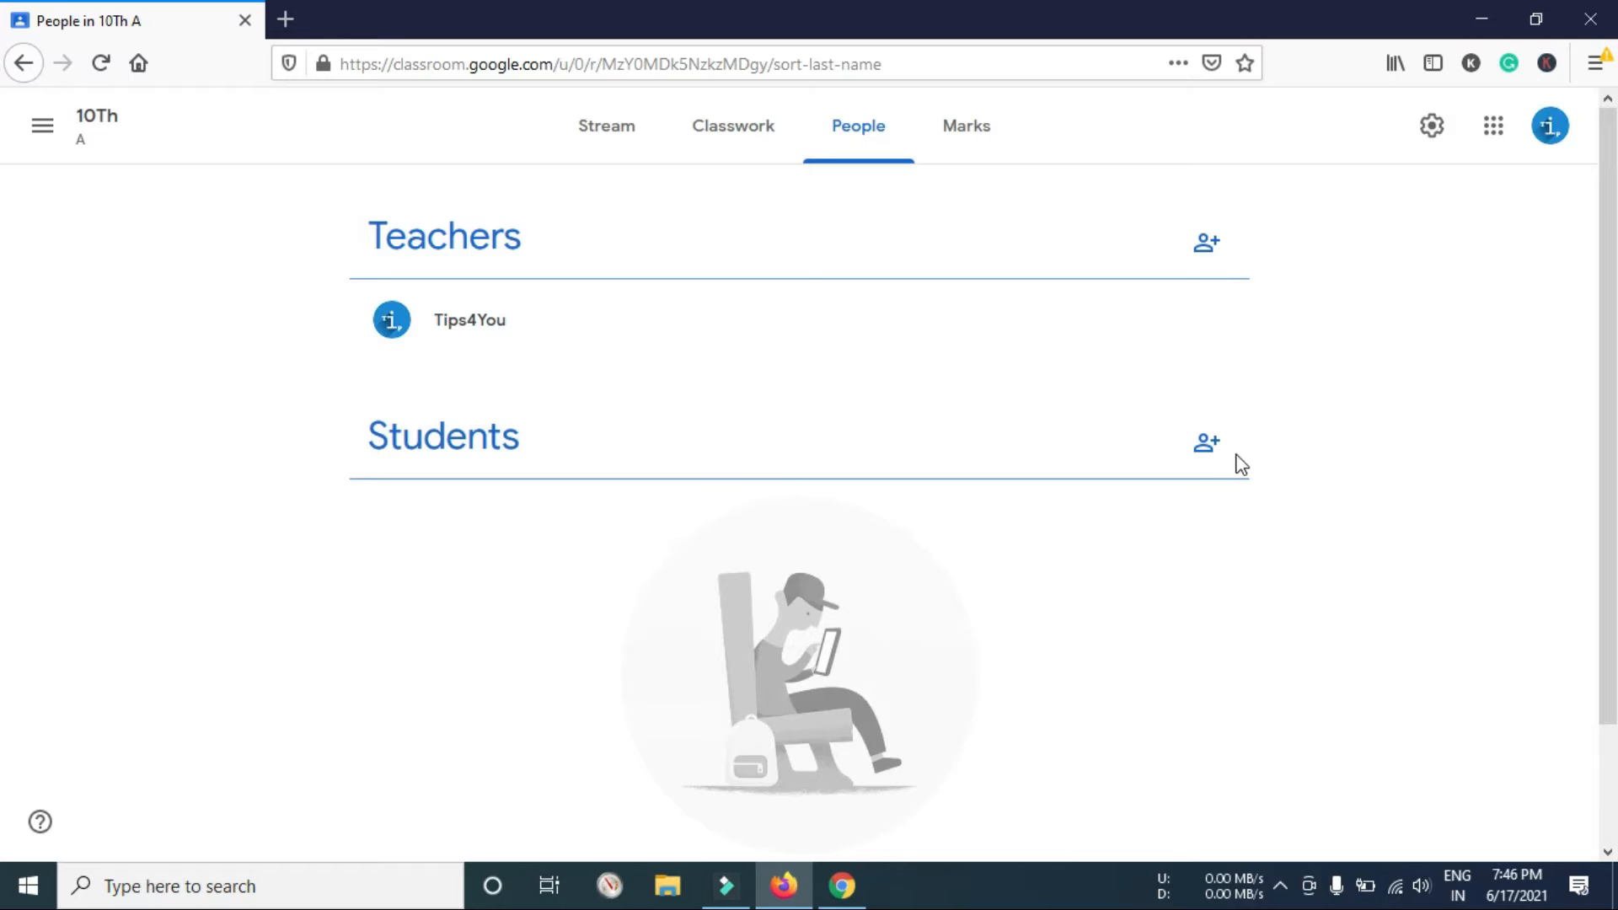
# Step: Copy the invitation link for students and close the student invitation without entering any recipients
pyautogui.click(1211, 455)
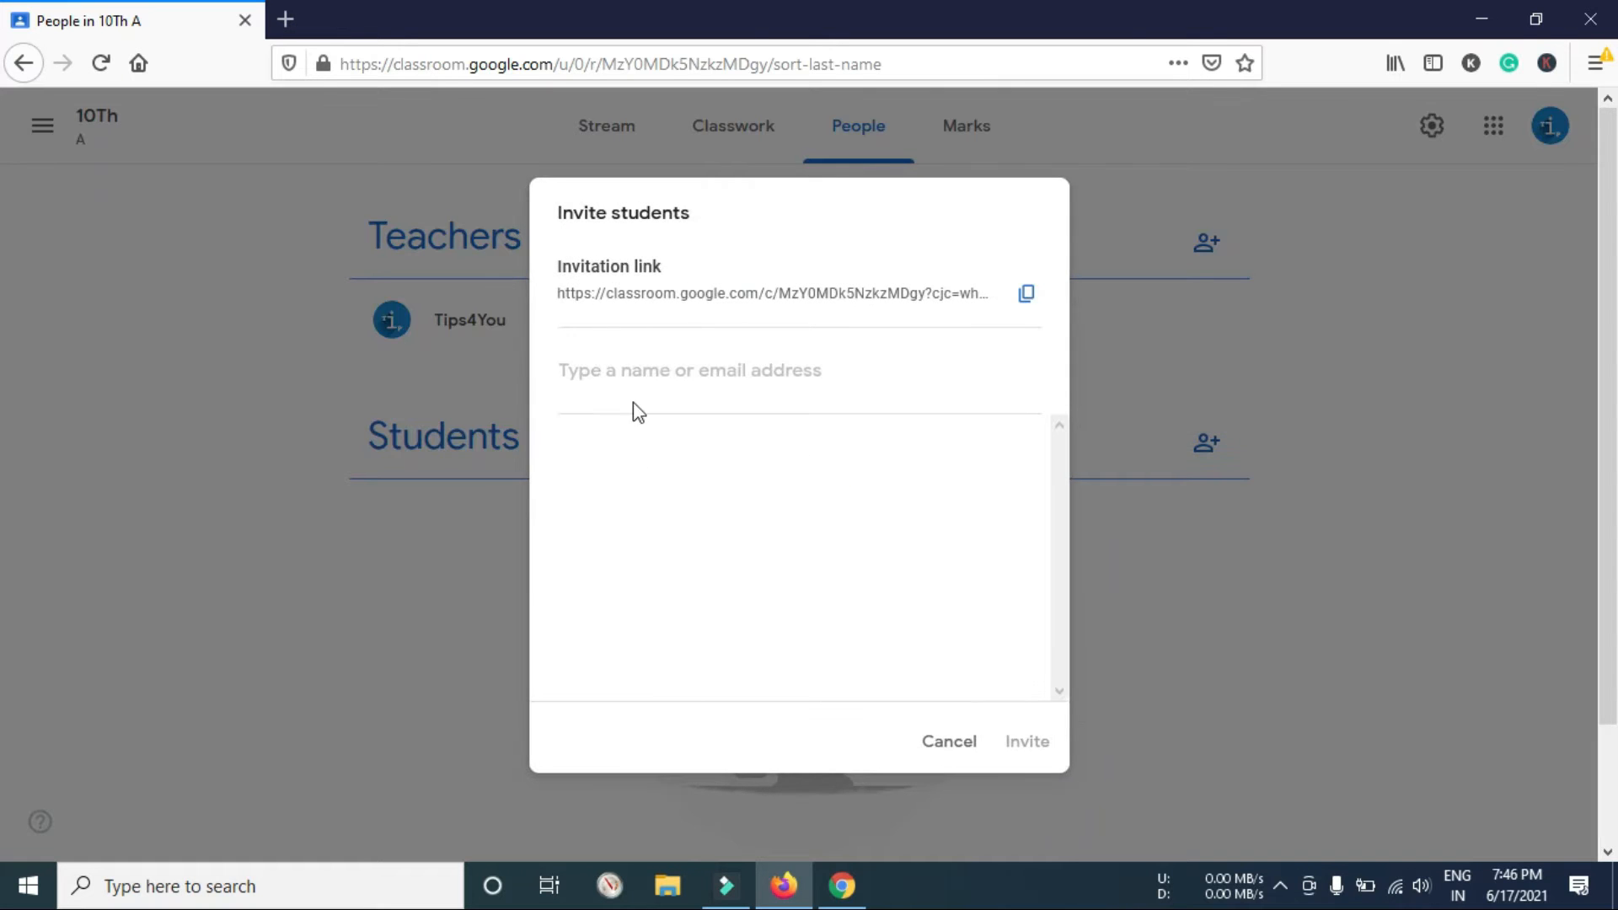
pyautogui.click(1024, 295)
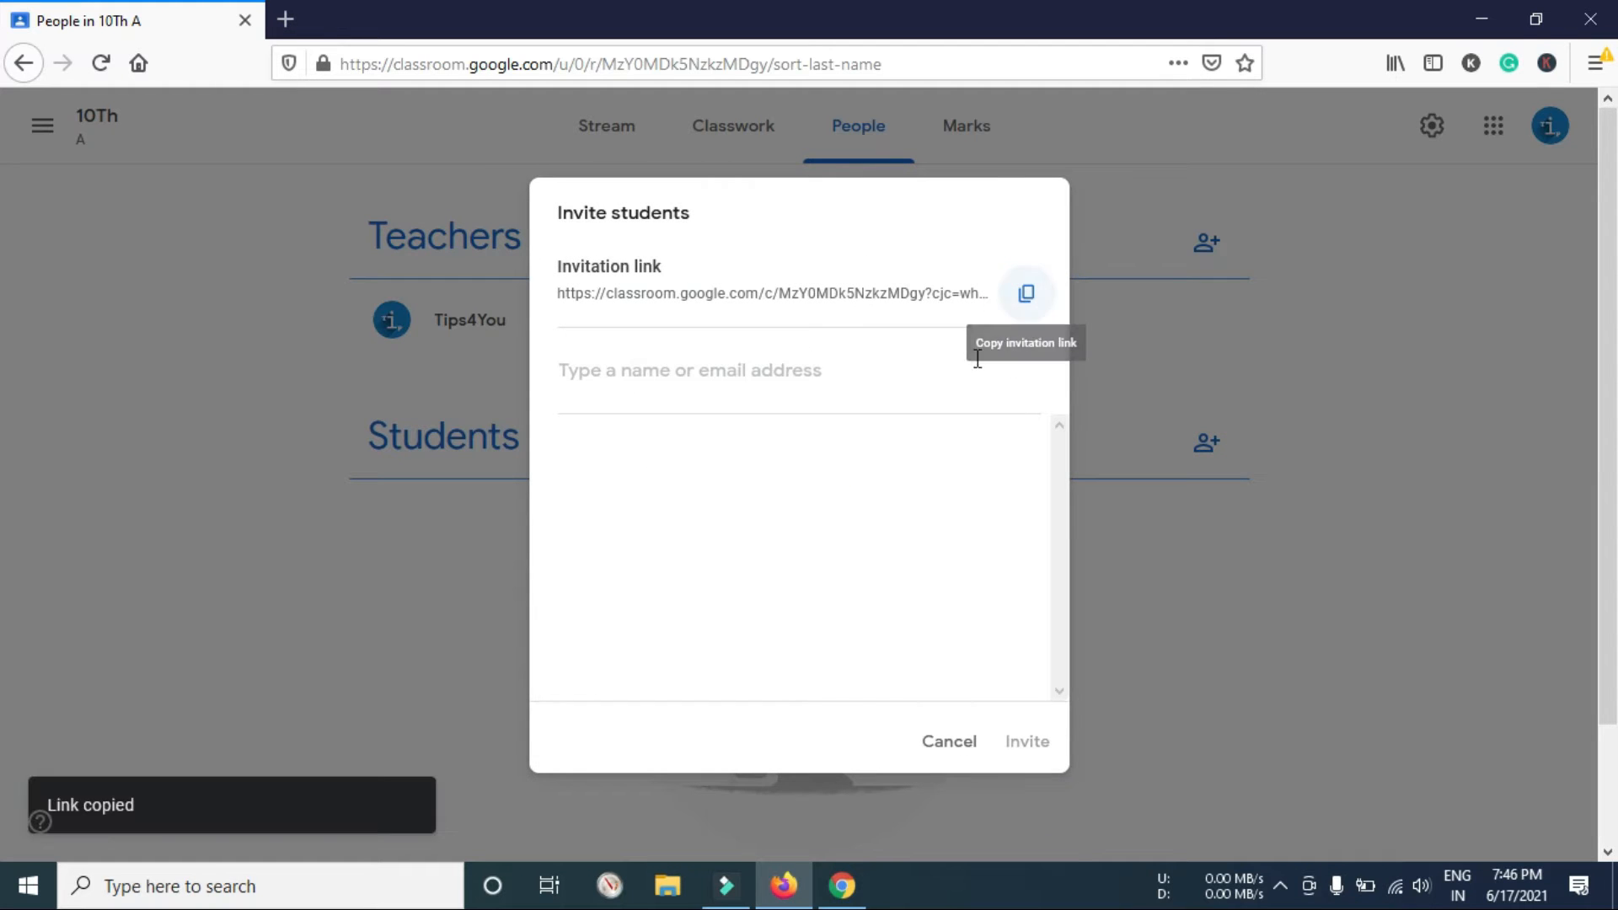
pyautogui.moveTo(688, 294); pyautogui.dragTo(918, 295)
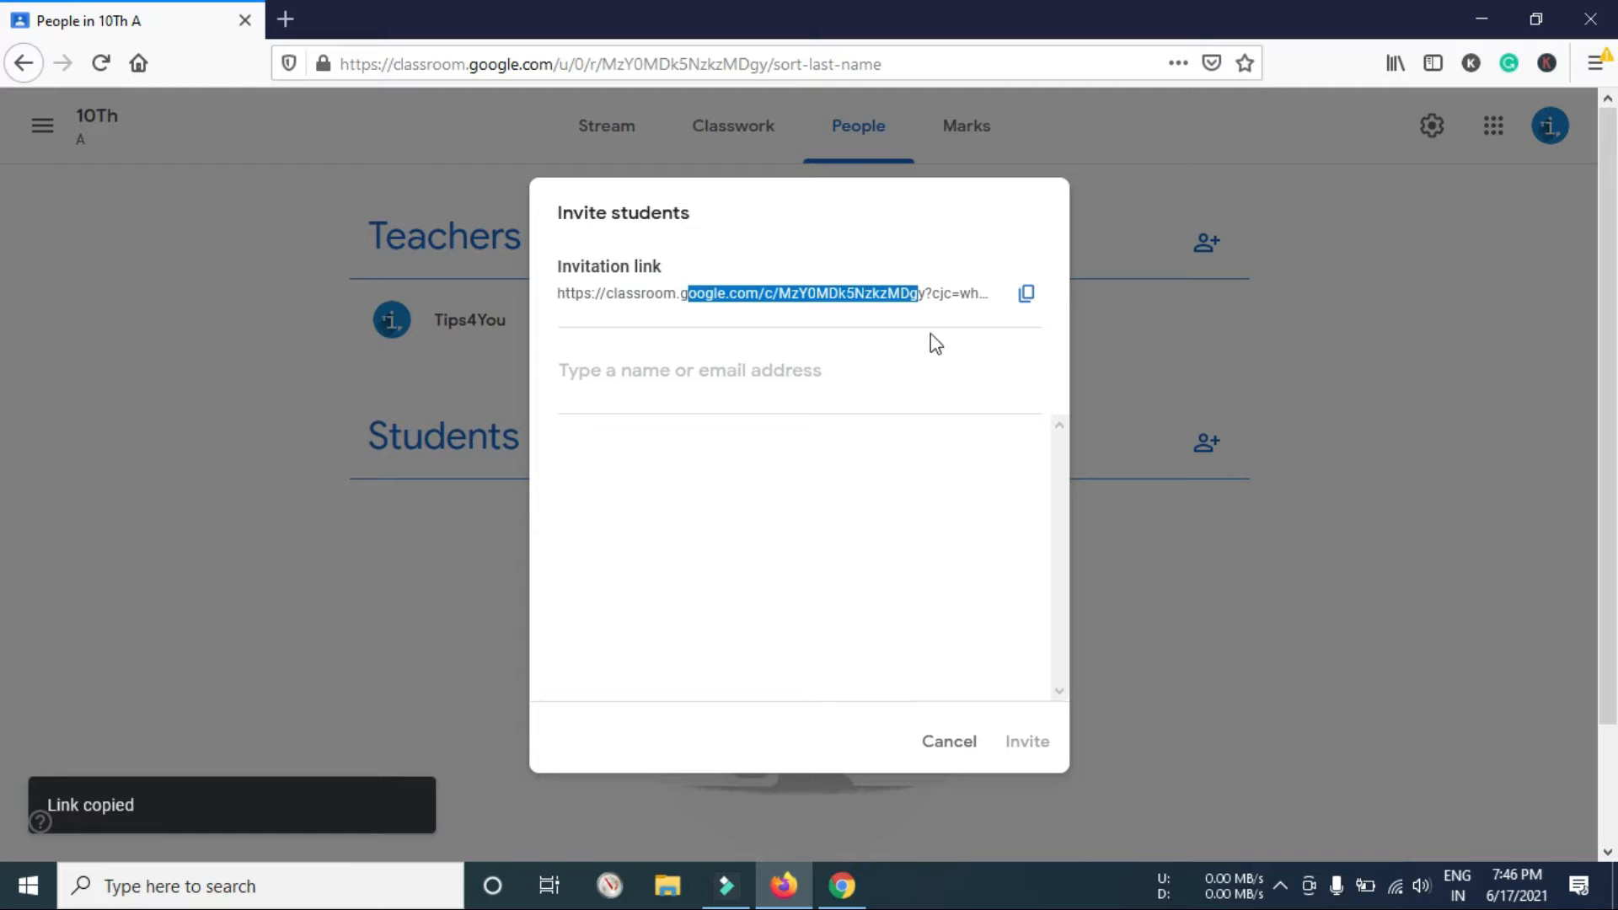
pyautogui.click(754, 377)
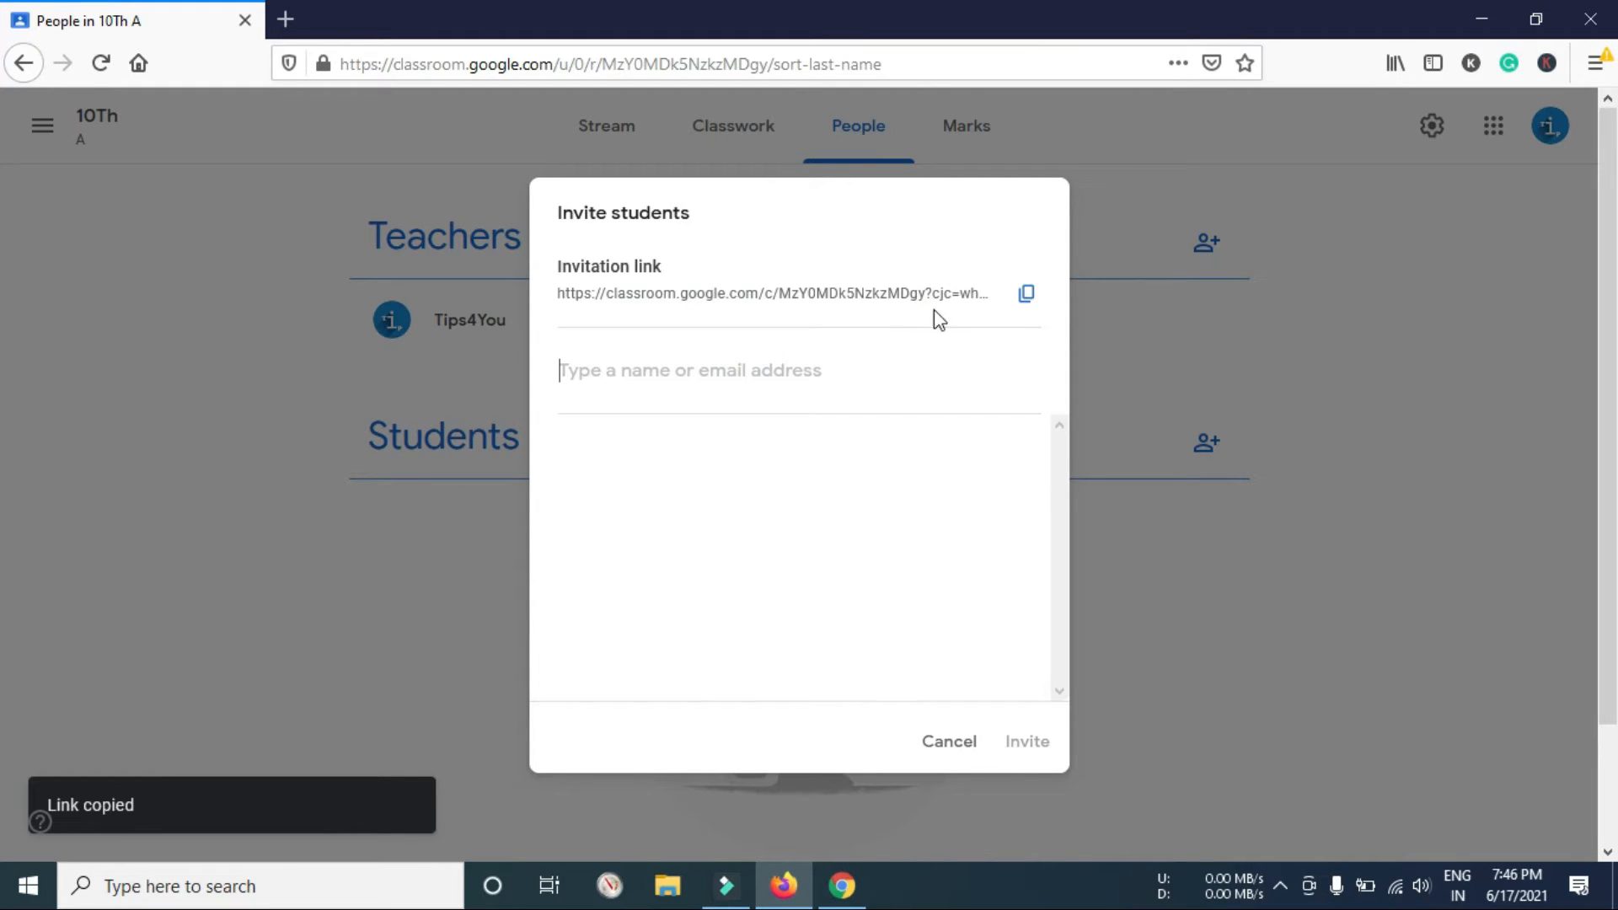
pyautogui.click(1024, 303)
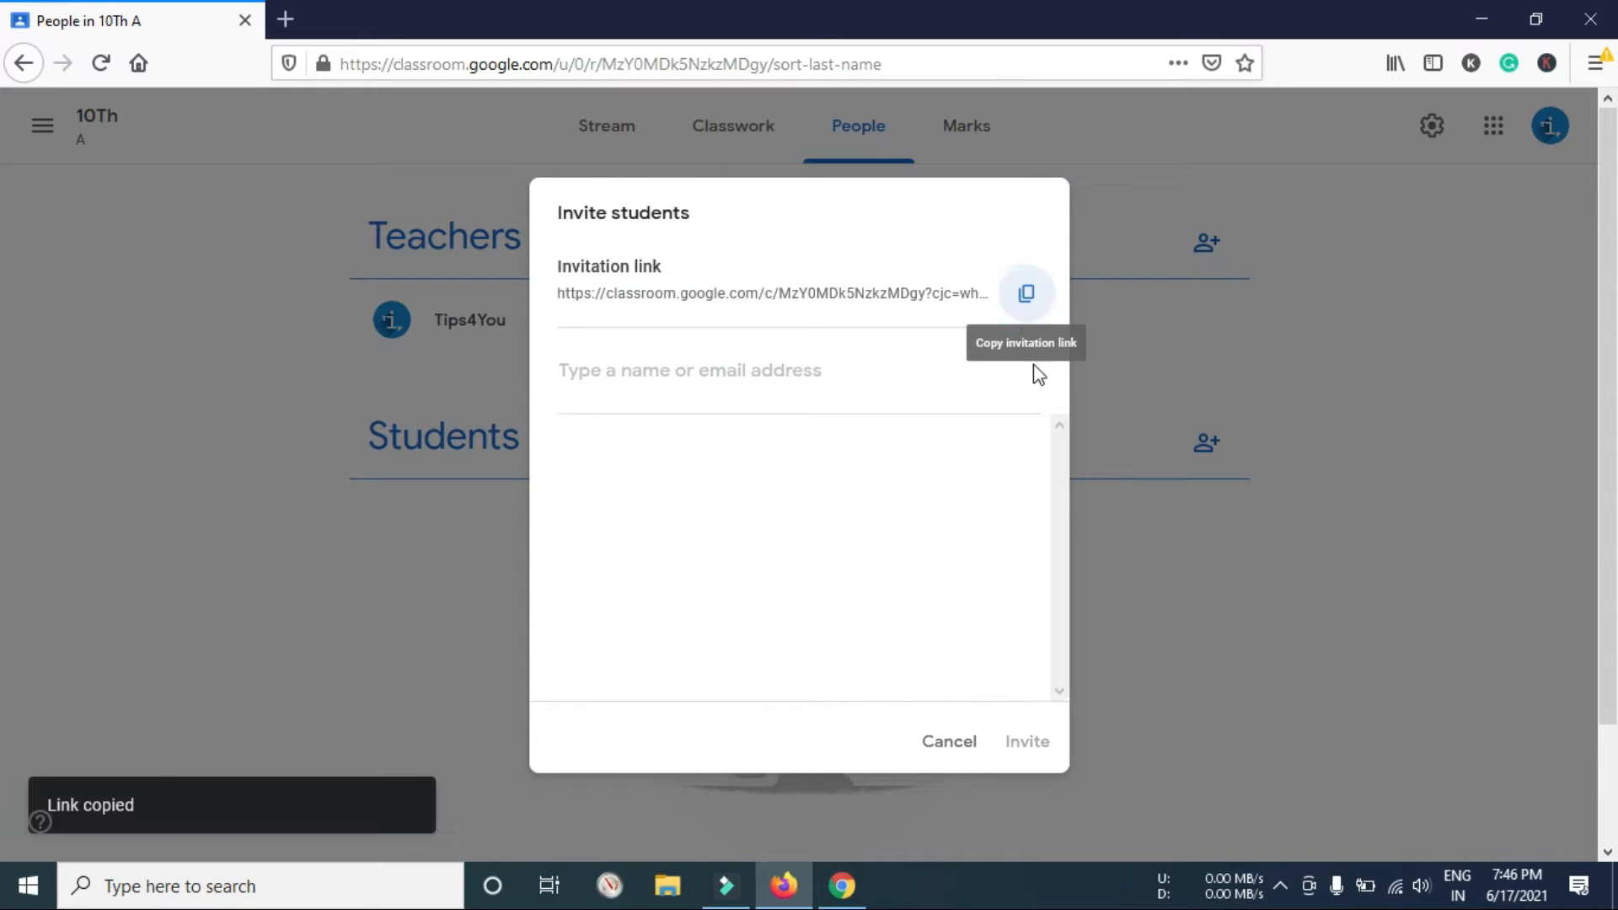
pyautogui.click(944, 746)
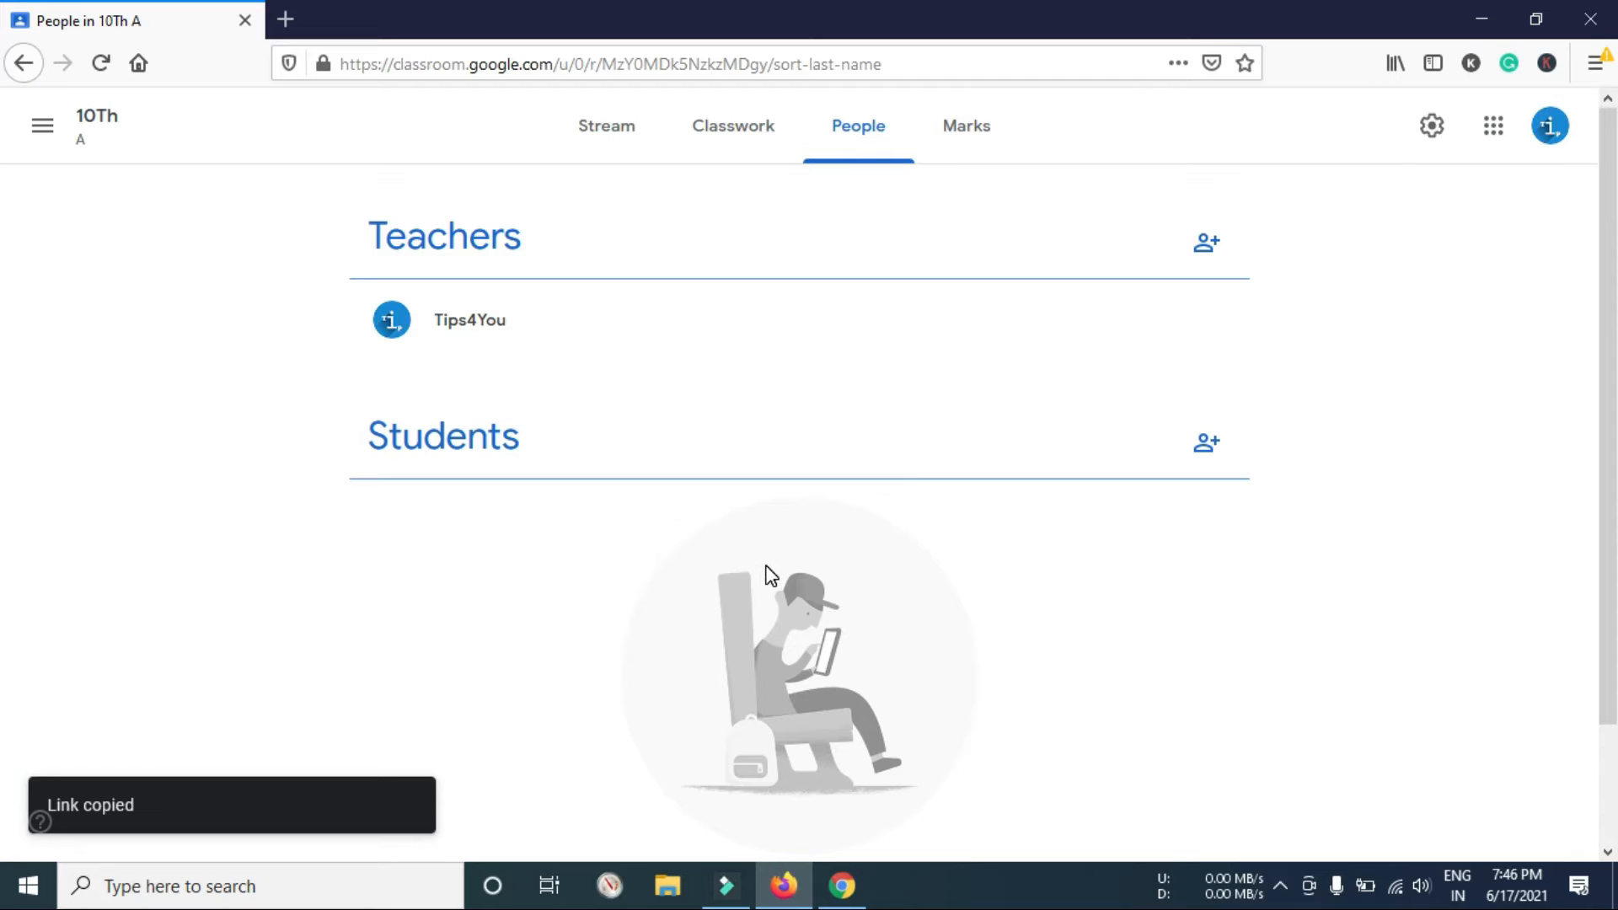
# Step: View the class's Marks page, return to the People page and copy the invitation link for students
pyautogui.click(963, 130)
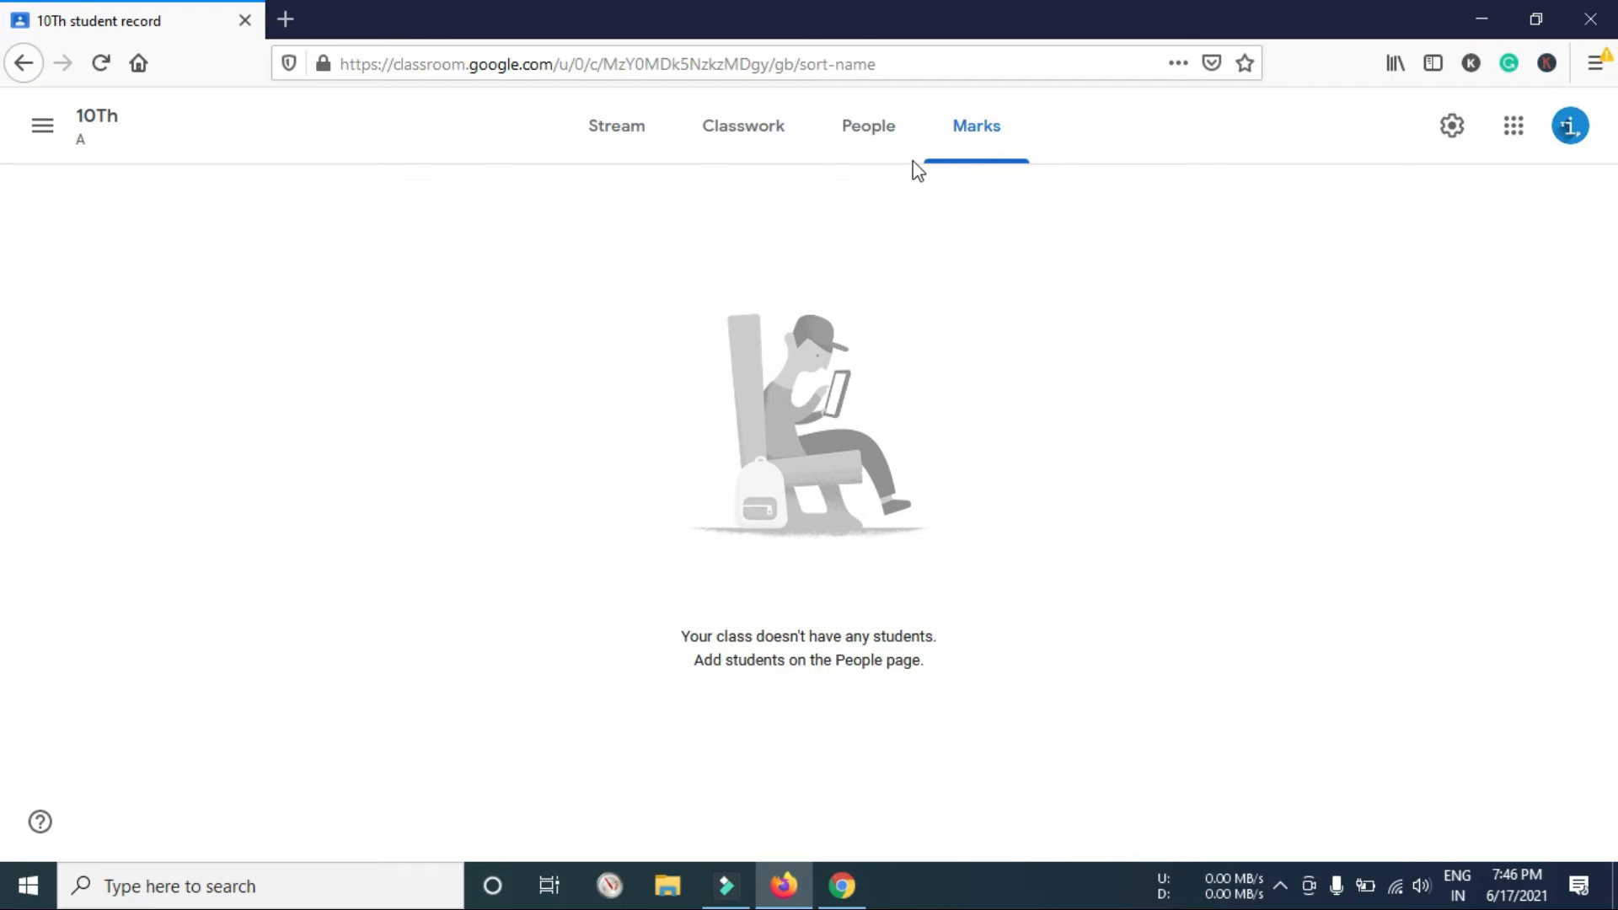
pyautogui.click(865, 145)
pyautogui.click(1208, 455)
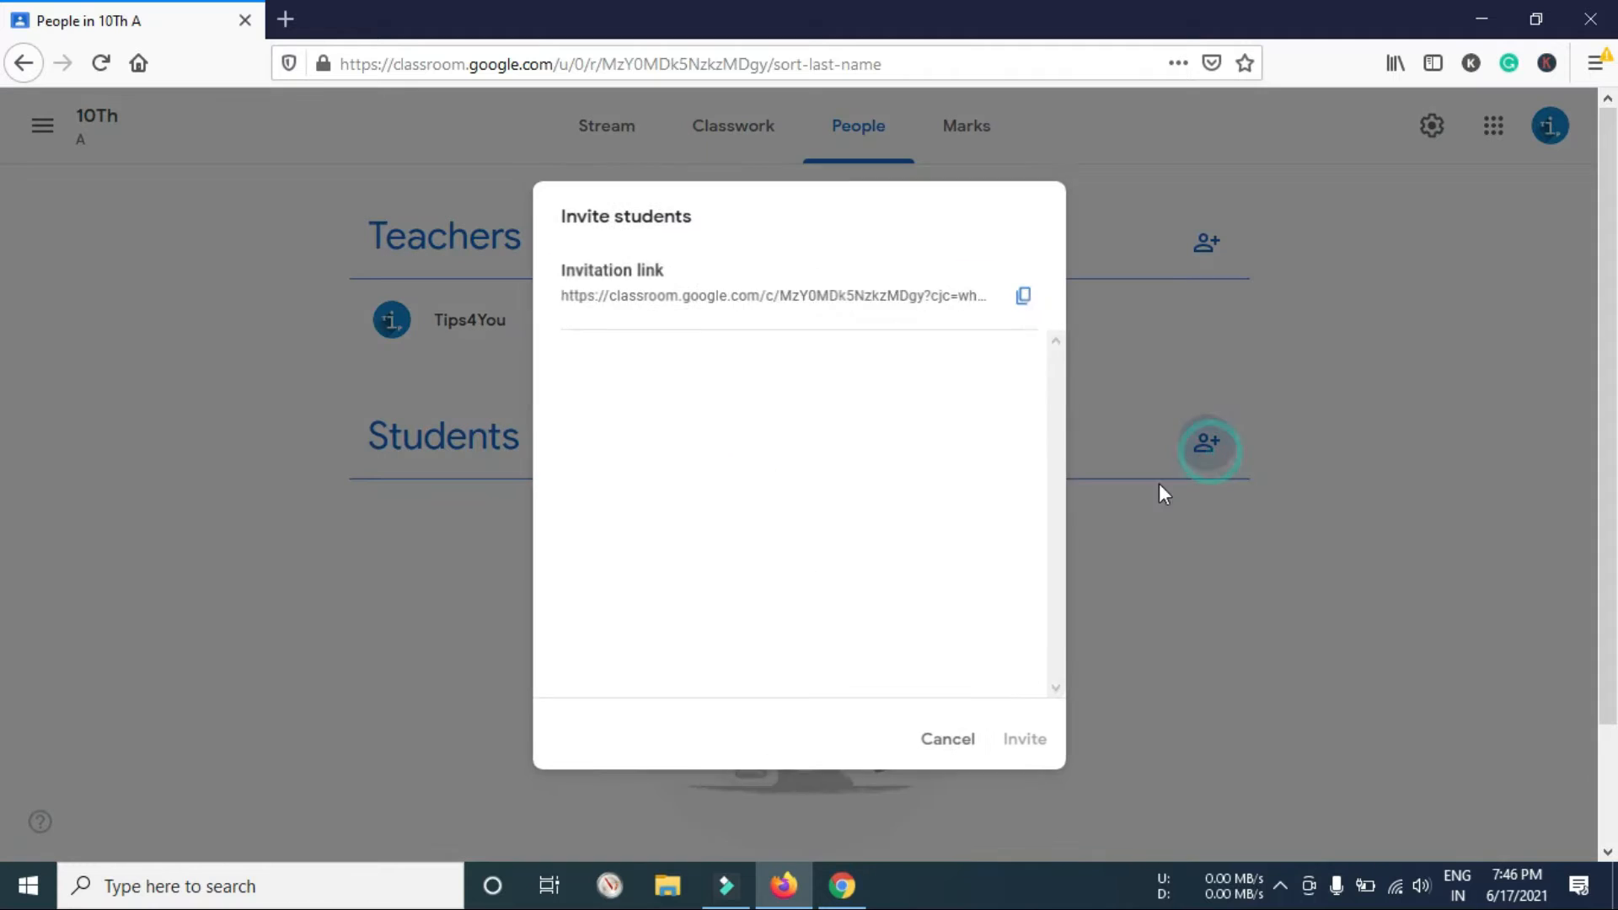
pyautogui.click(1032, 304)
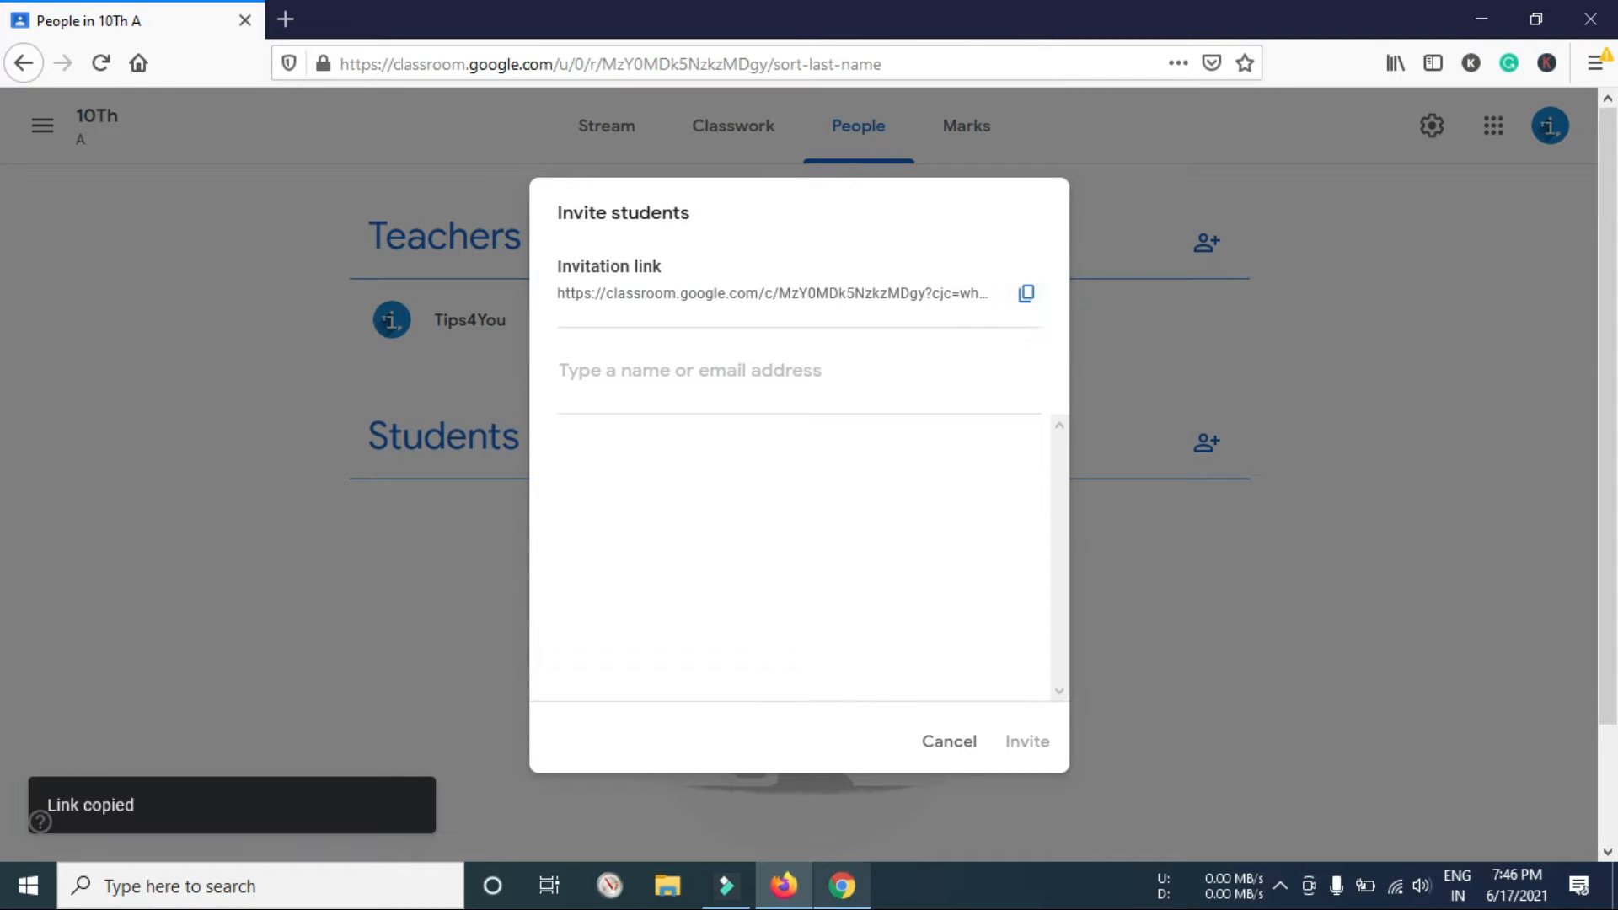
# Step: Switch to the Chrome incognito window, open the copied class invitation link and read the Join your class page
pyautogui.moveTo(841, 889)
pyautogui.click(847, 835)
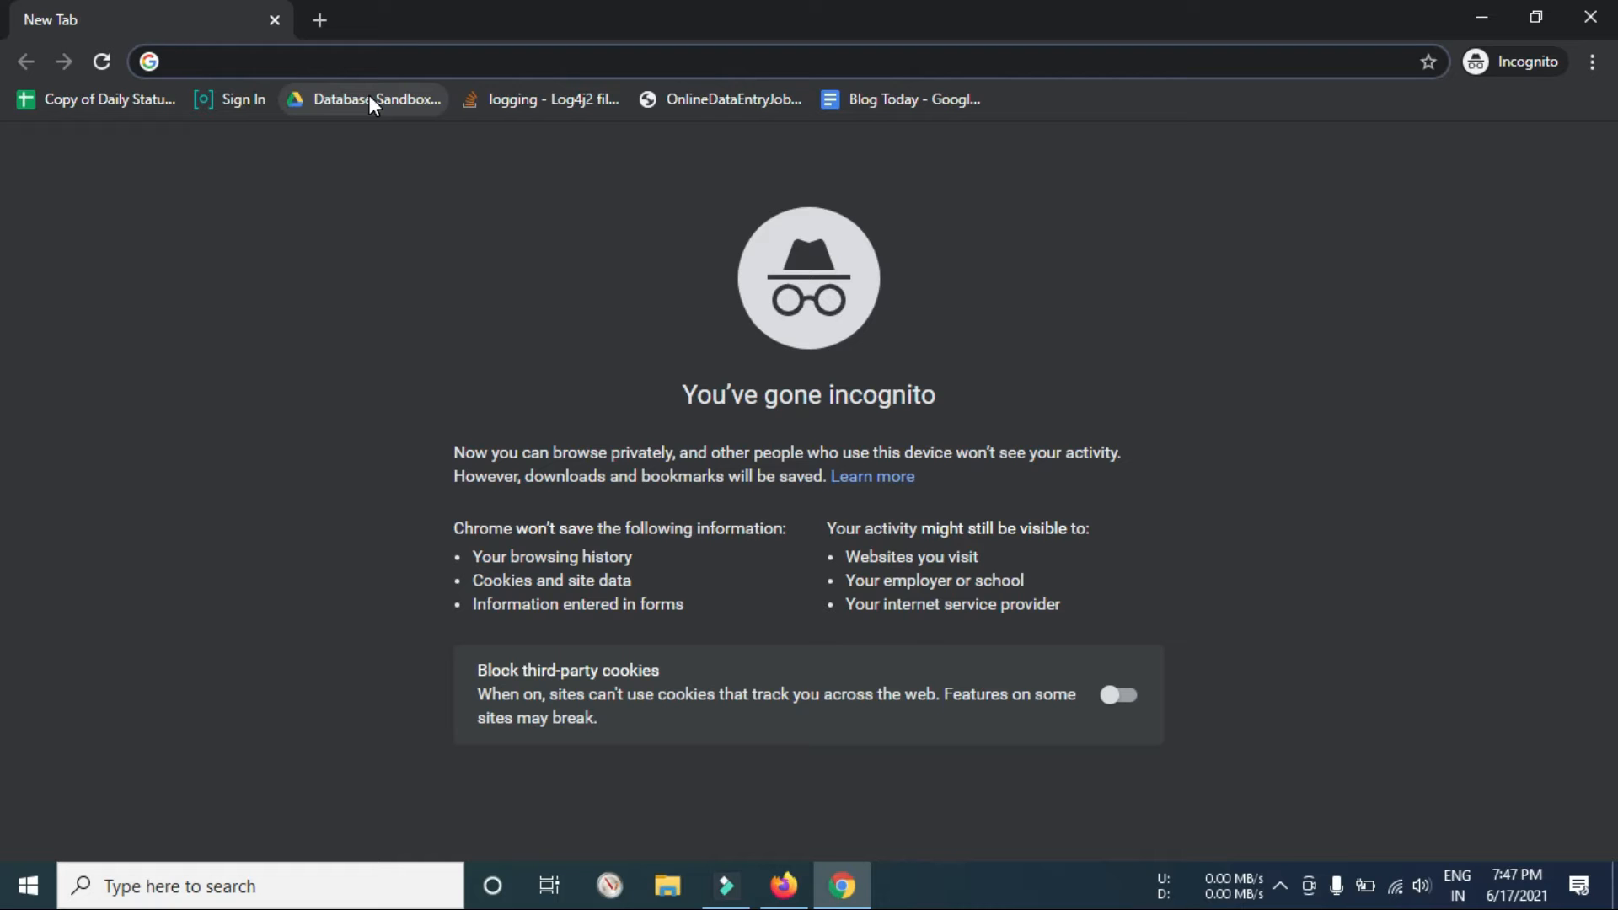
pyautogui.hotkey('ctrl', 'v')
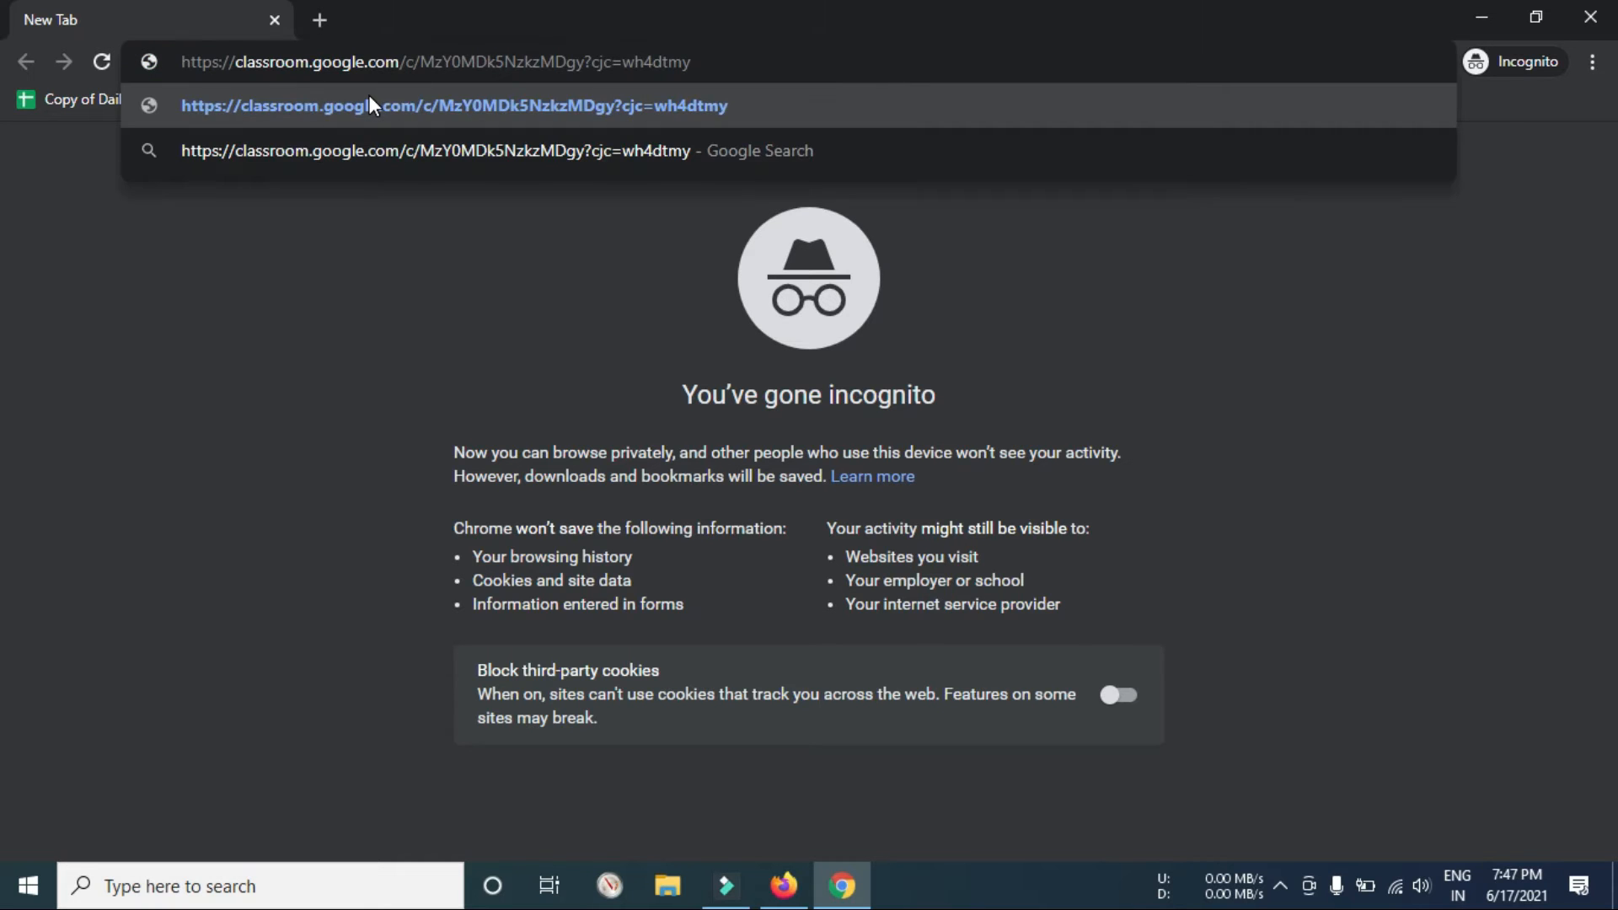
pyautogui.press('Return')
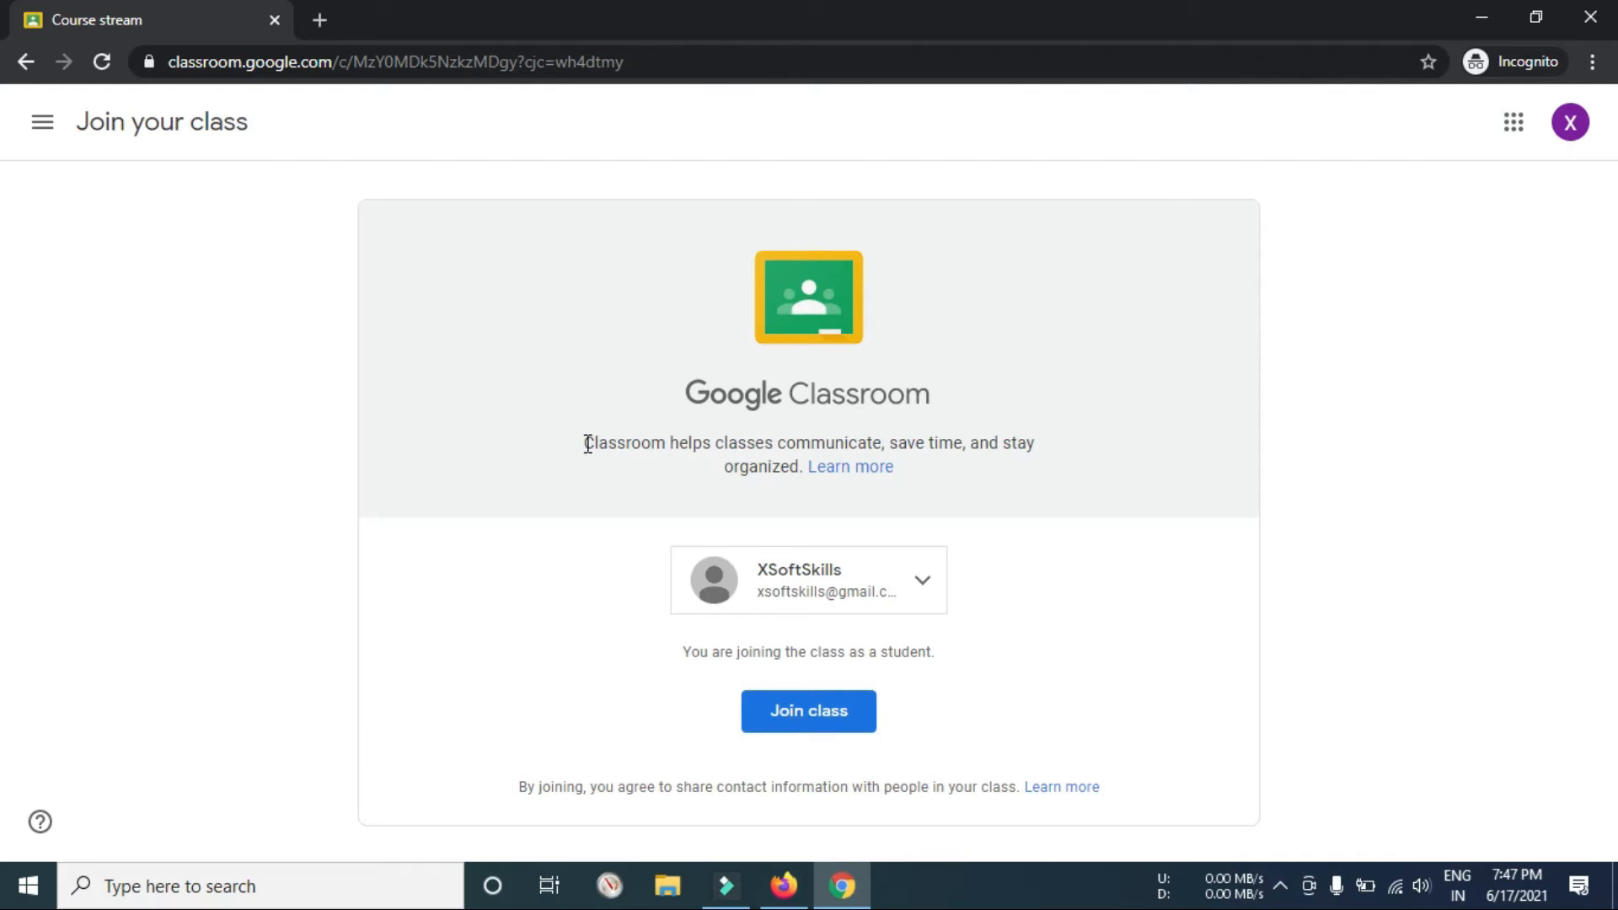
pyautogui.moveTo(588, 444); pyautogui.dragTo(1043, 444)
pyautogui.click(787, 518)
# Step: Switch back to Firefox, close the student invitation, view it again from the empty Students section and cancel it without inviting anyone
pyautogui.click(783, 885)
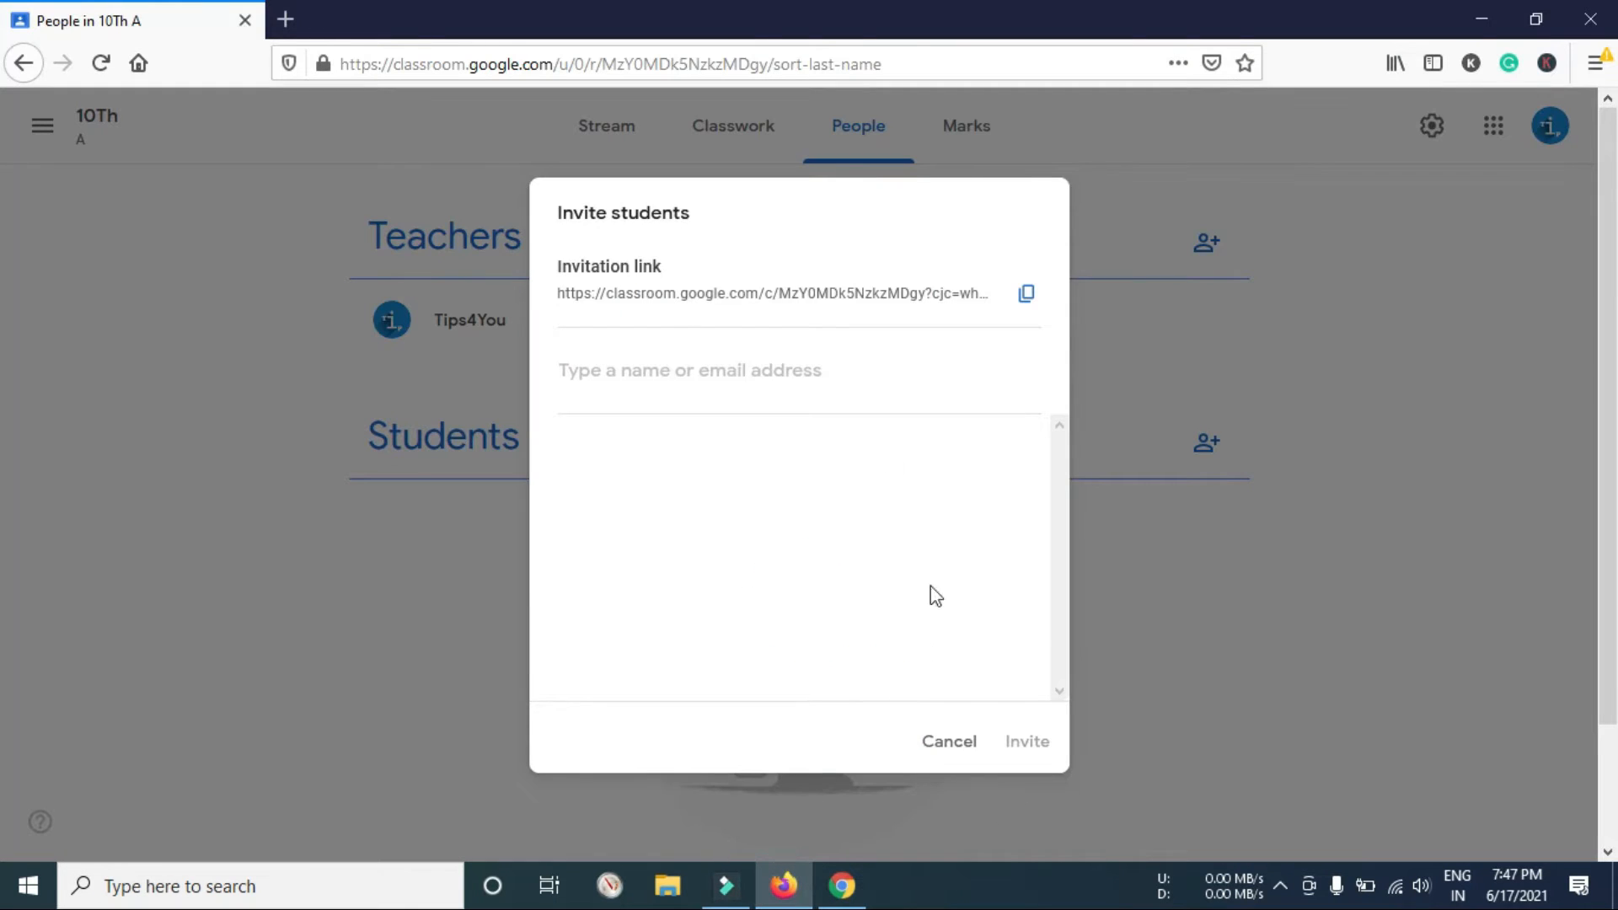
pyautogui.click(942, 741)
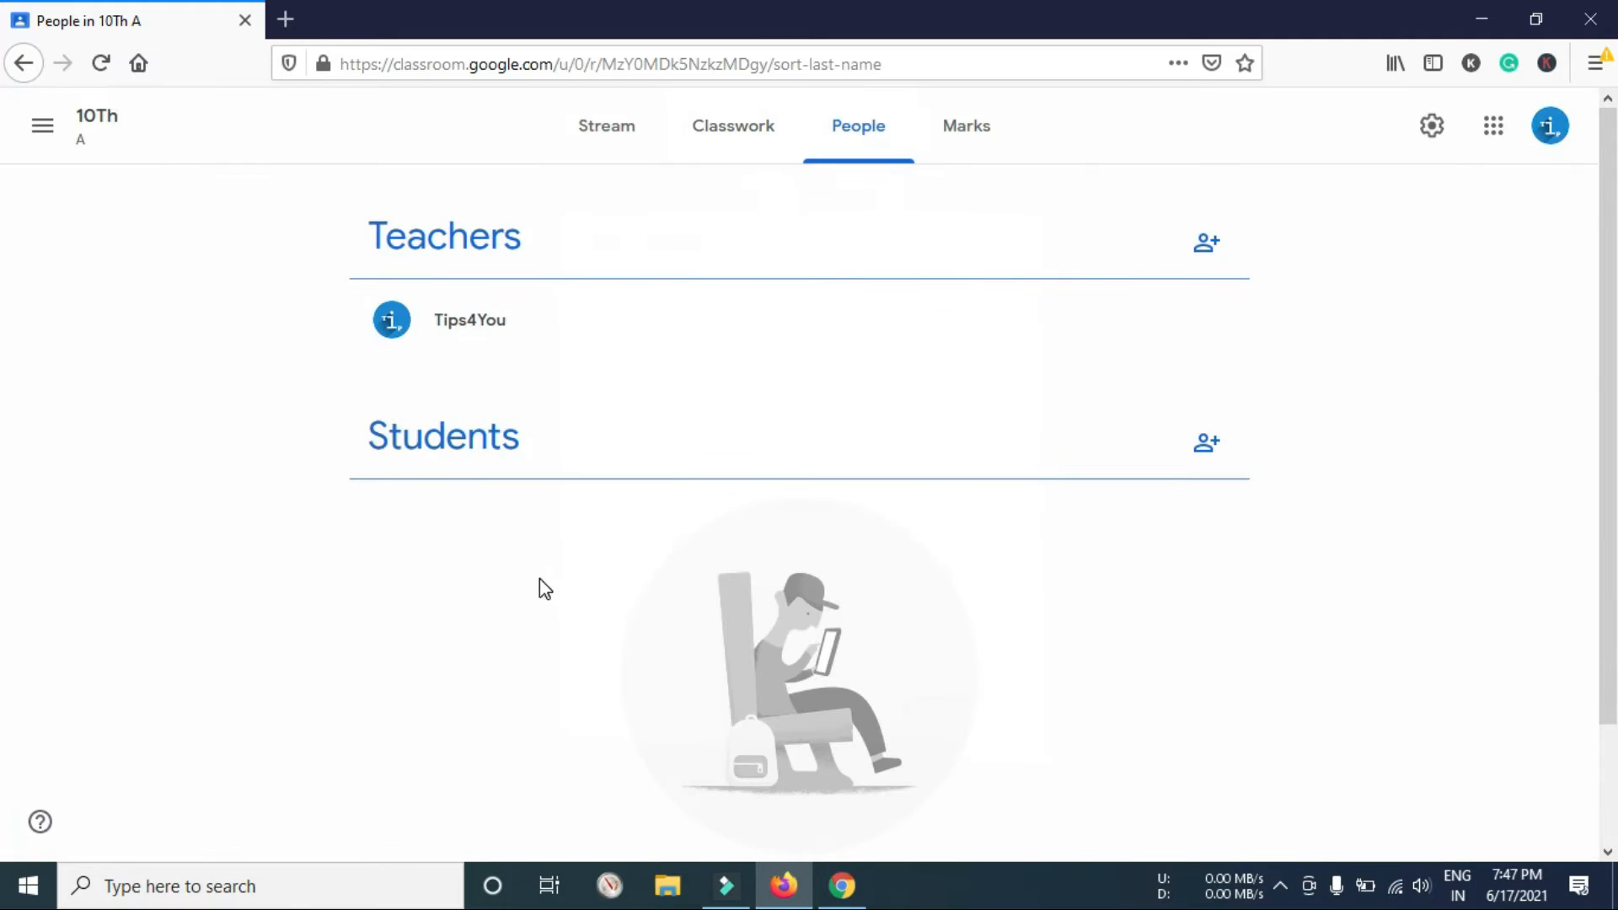
pyautogui.scroll(-3, 733, 529)
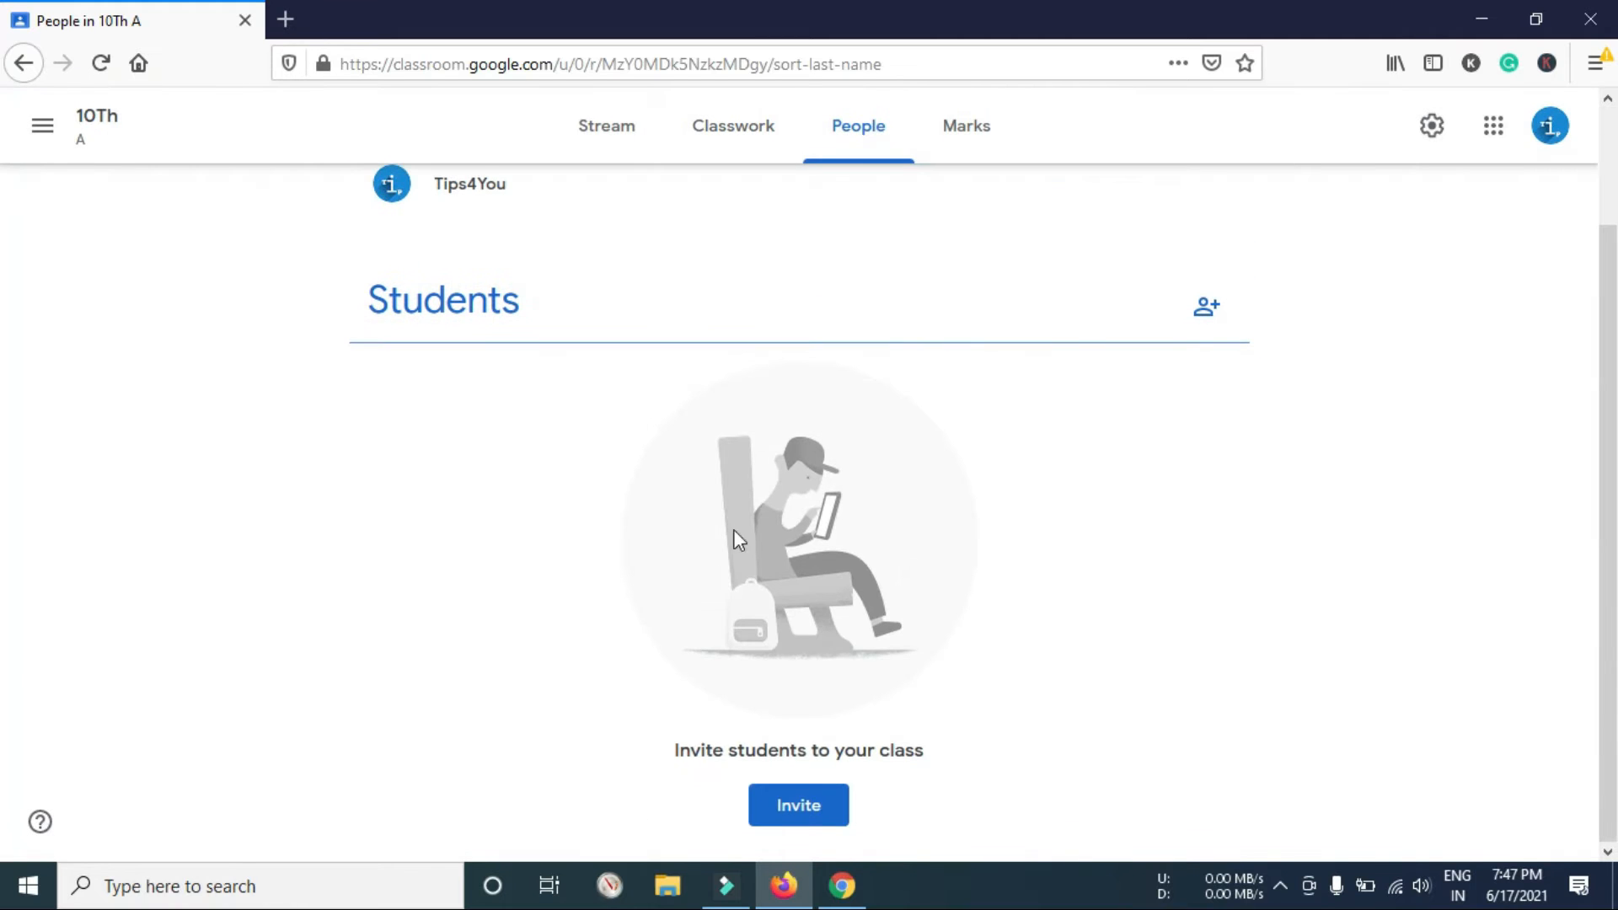
pyautogui.click(791, 810)
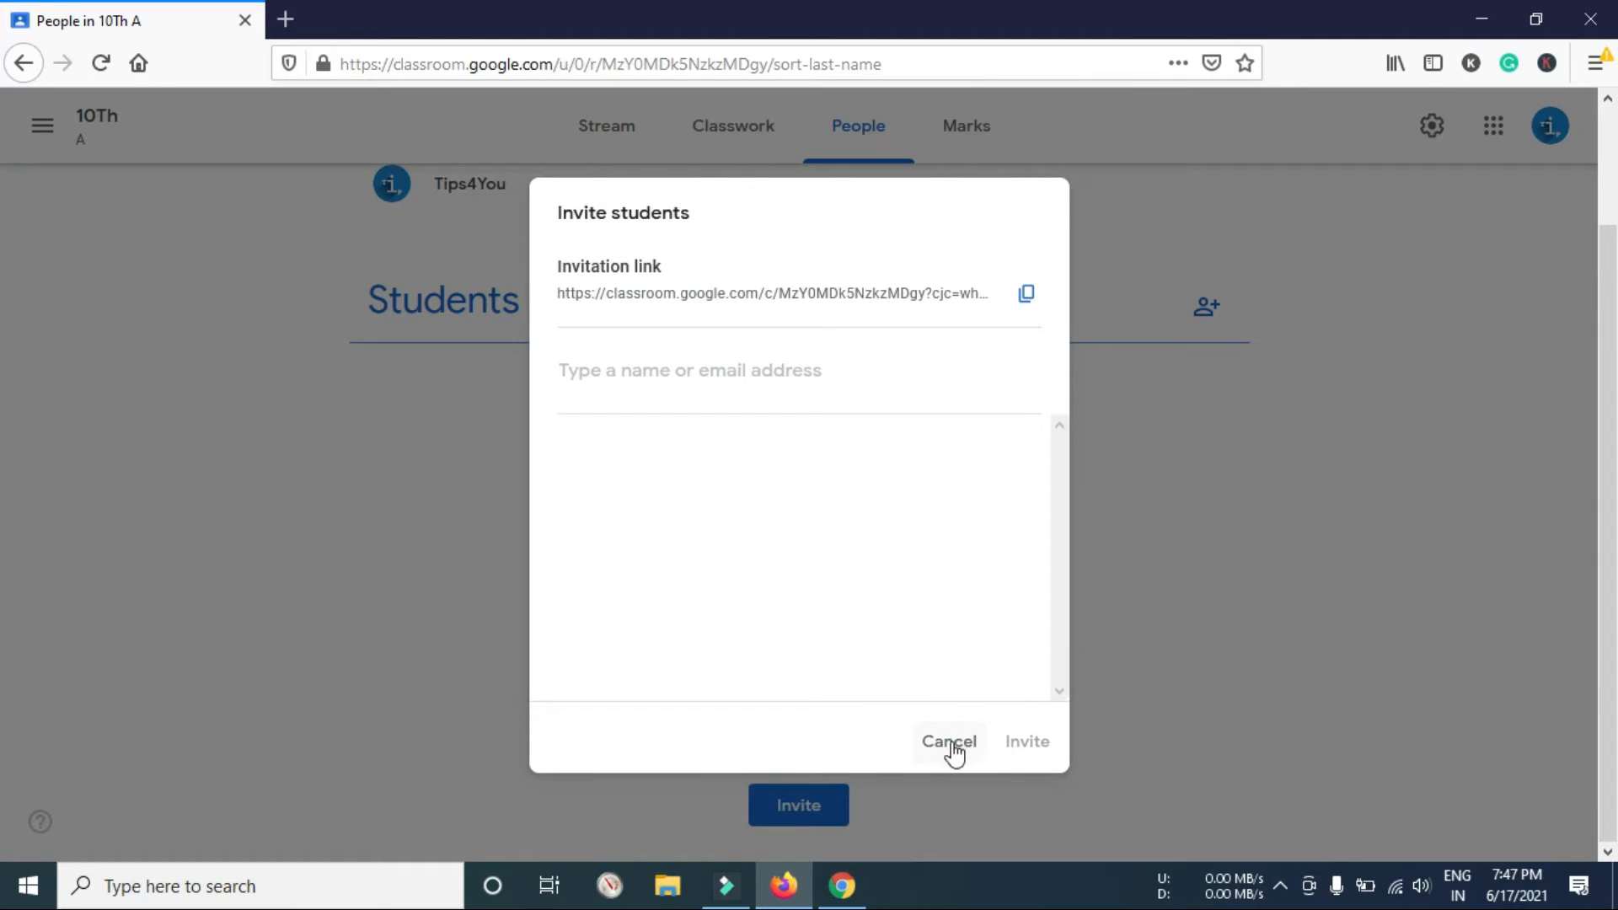
pyautogui.click(947, 741)
# Step: Switch to Chrome and join the 10Th A class as a student with the signed-in account
pyautogui.click(841, 884)
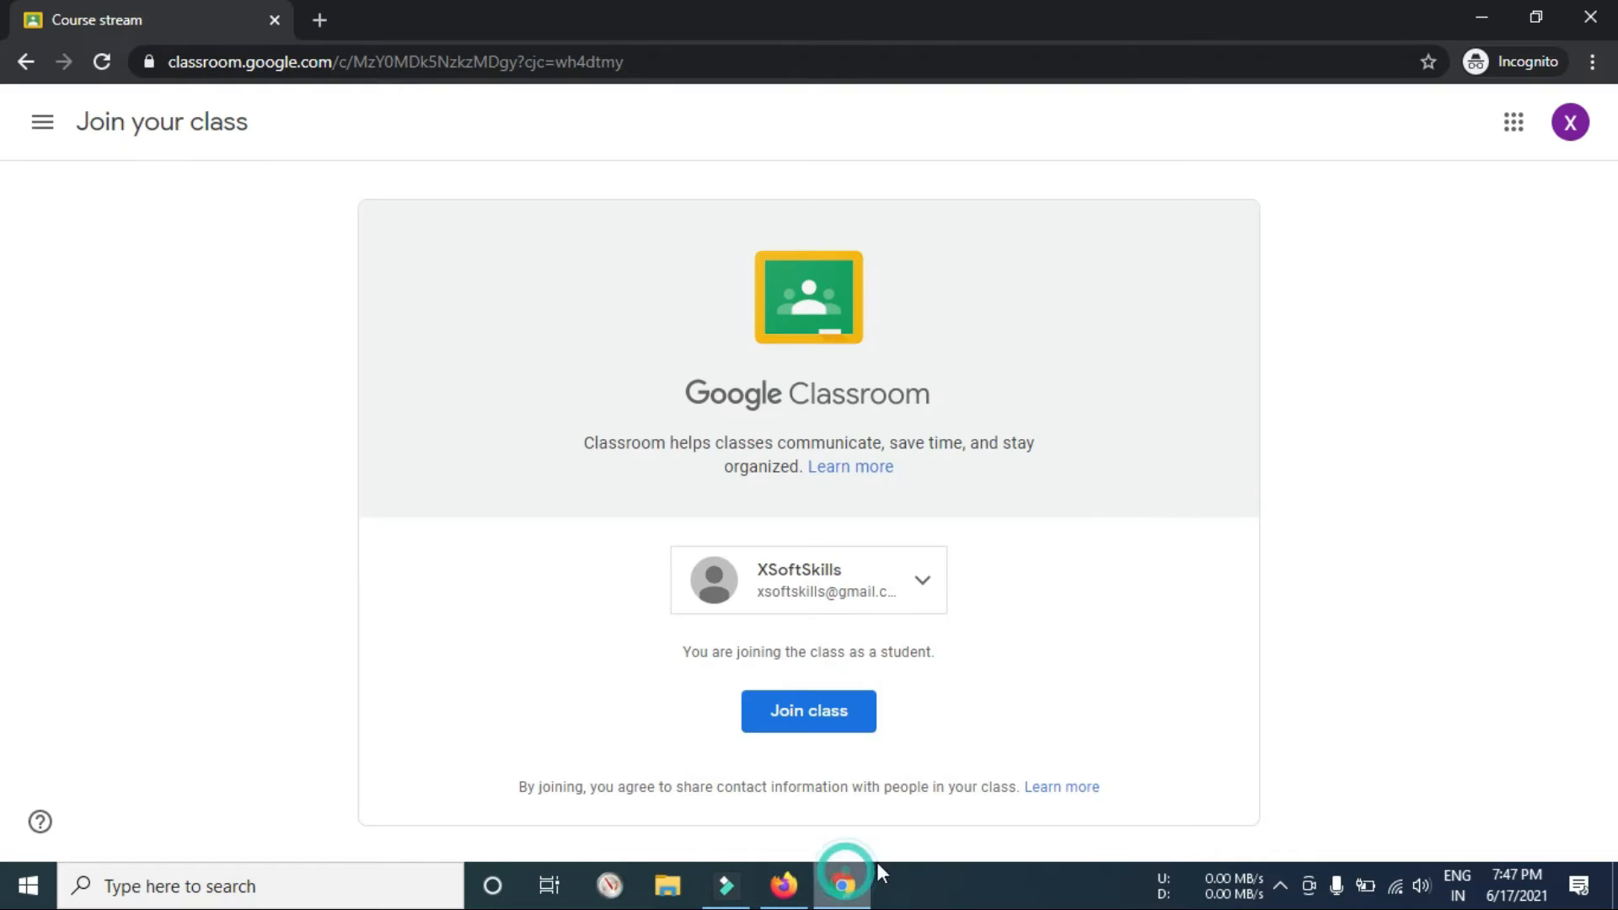
pyautogui.click(811, 714)
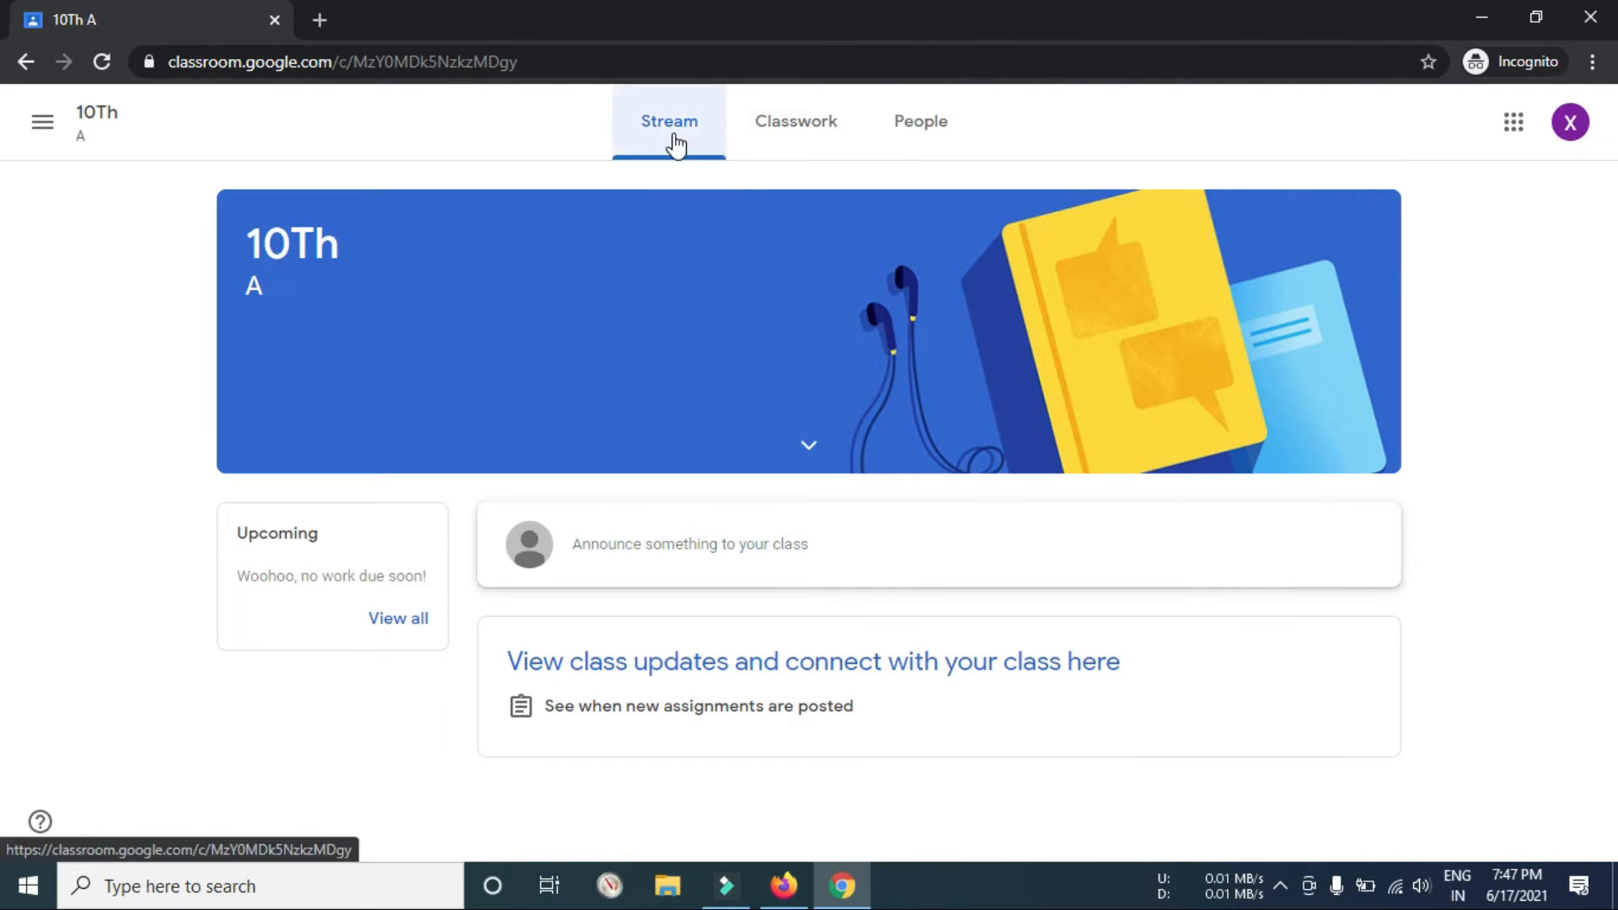
# Step: Check the Students section of the teacher's People page in Firefox and view the actions available for the newly joined student
pyautogui.click(782, 886)
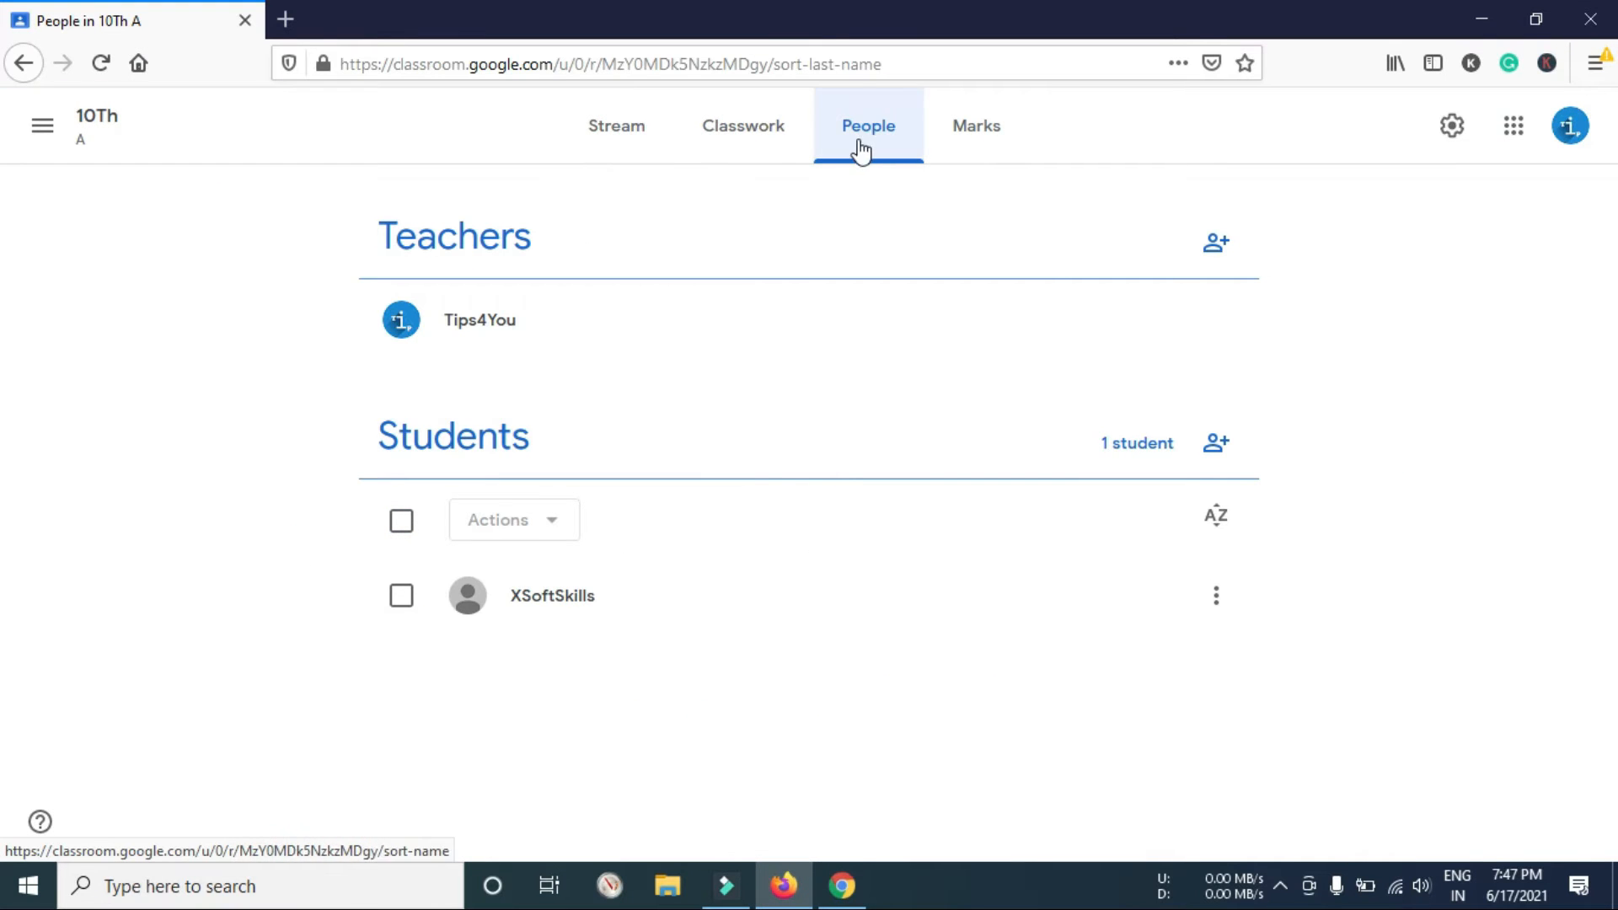
pyautogui.click(844, 893)
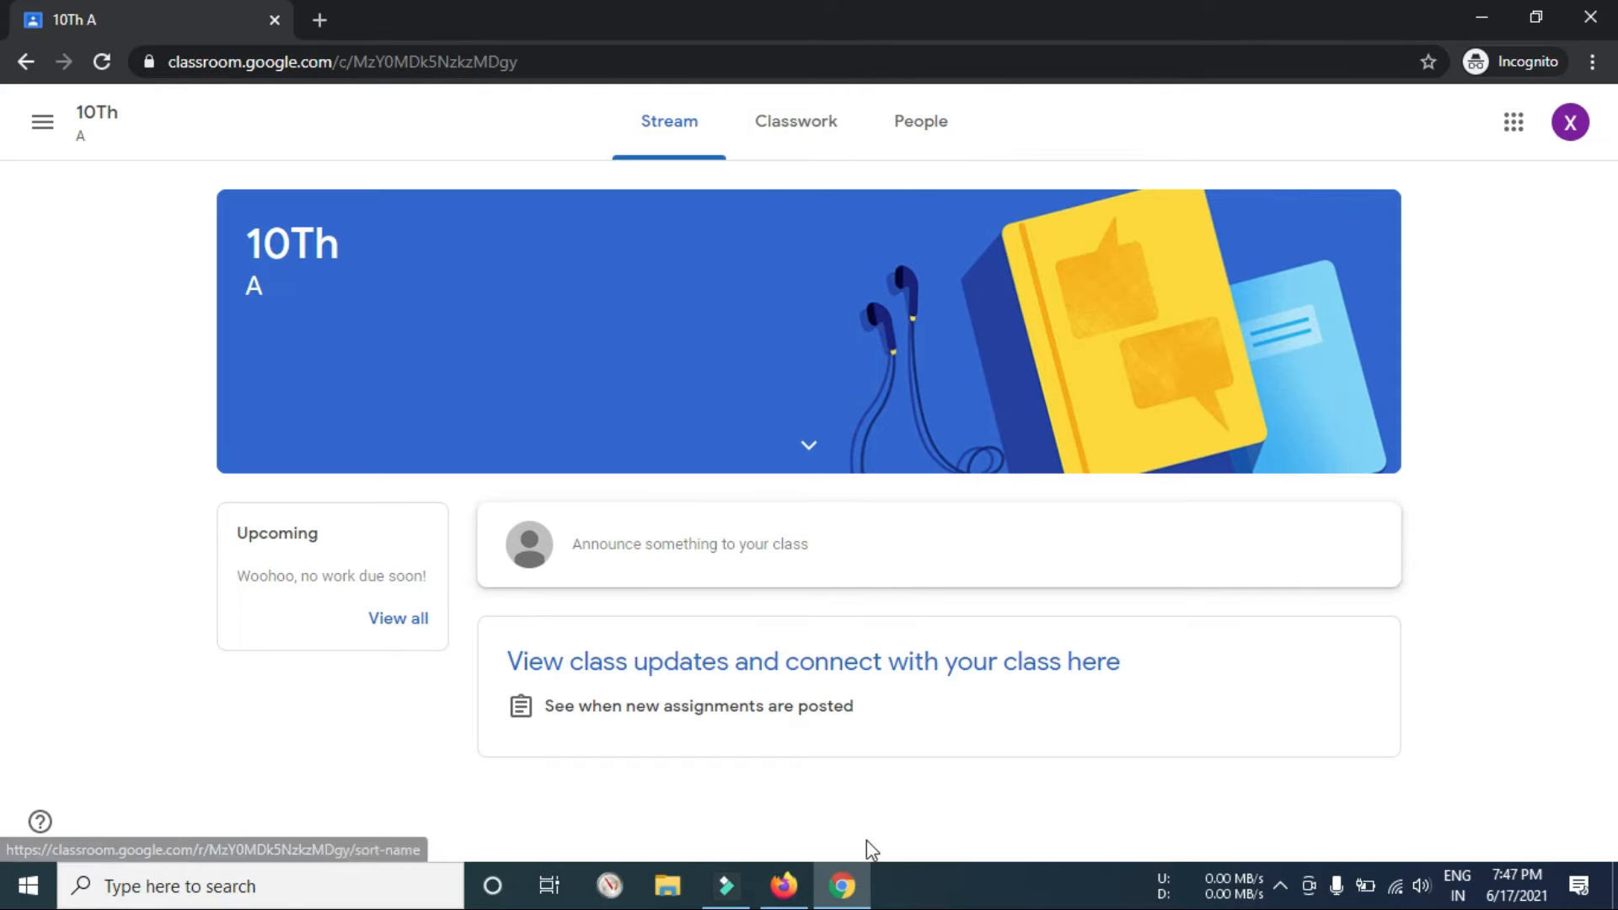
pyautogui.click(783, 886)
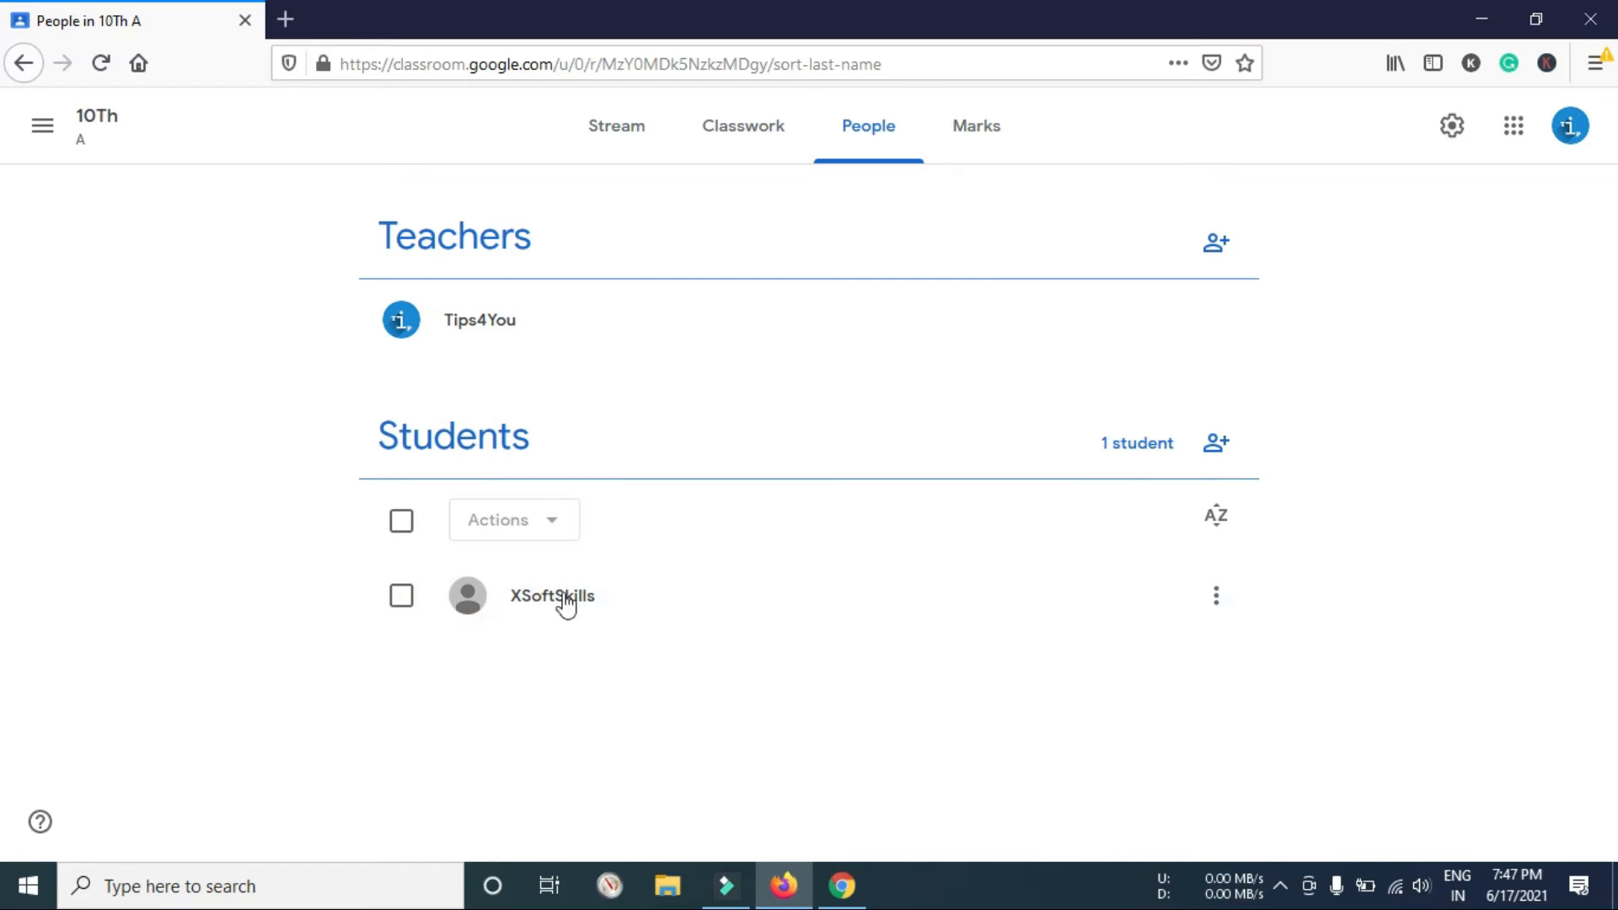
pyautogui.click(1216, 601)
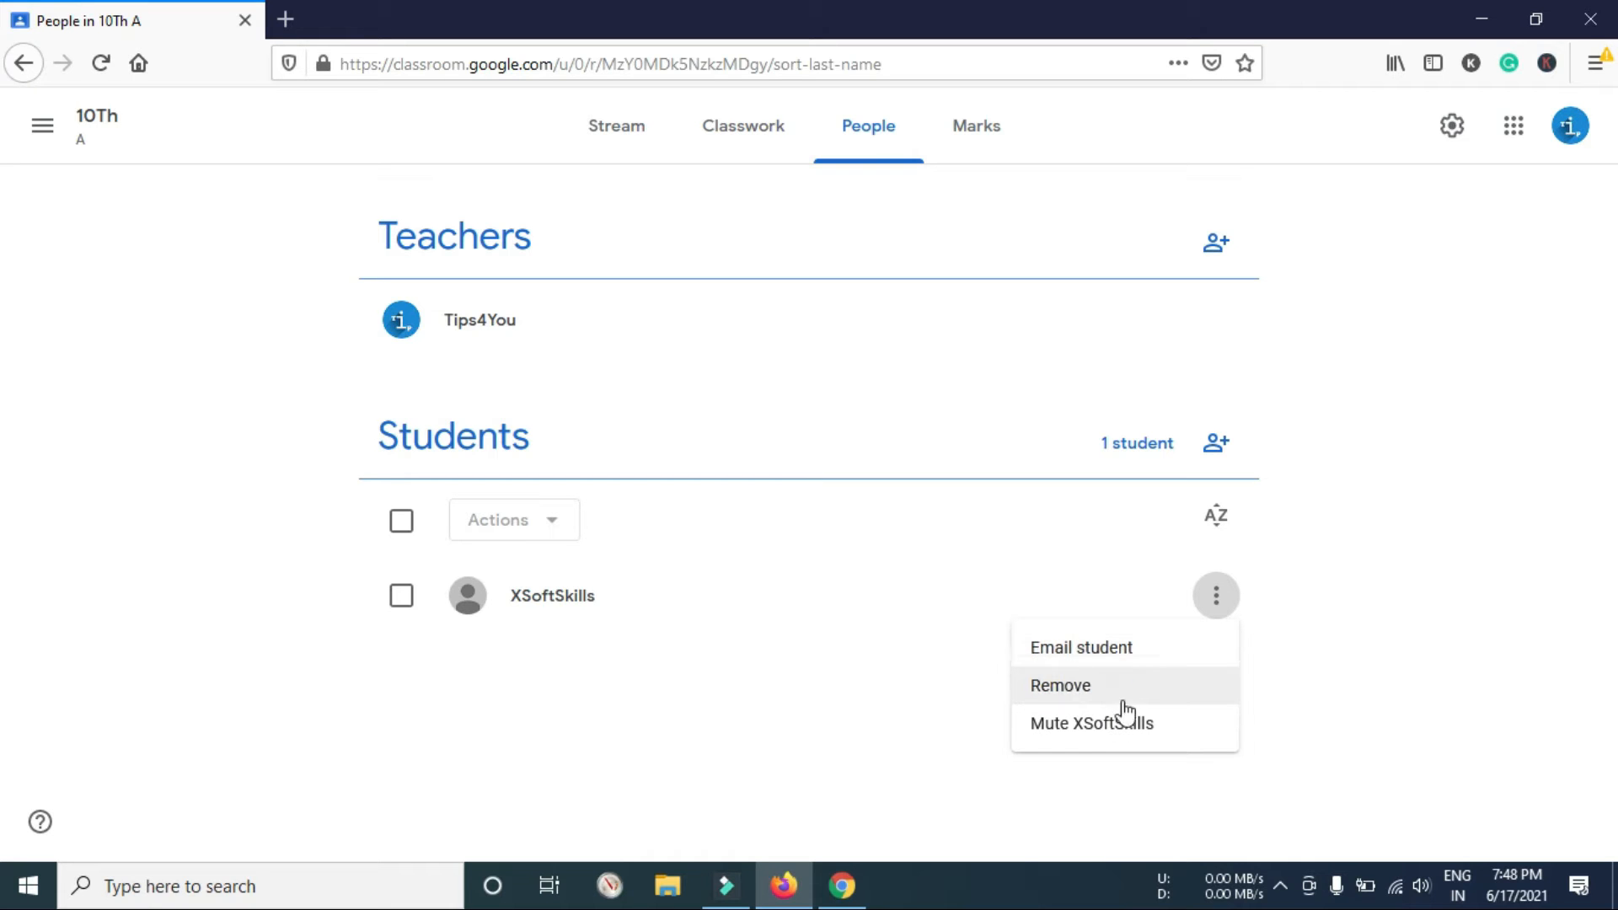
pyautogui.click(856, 721)
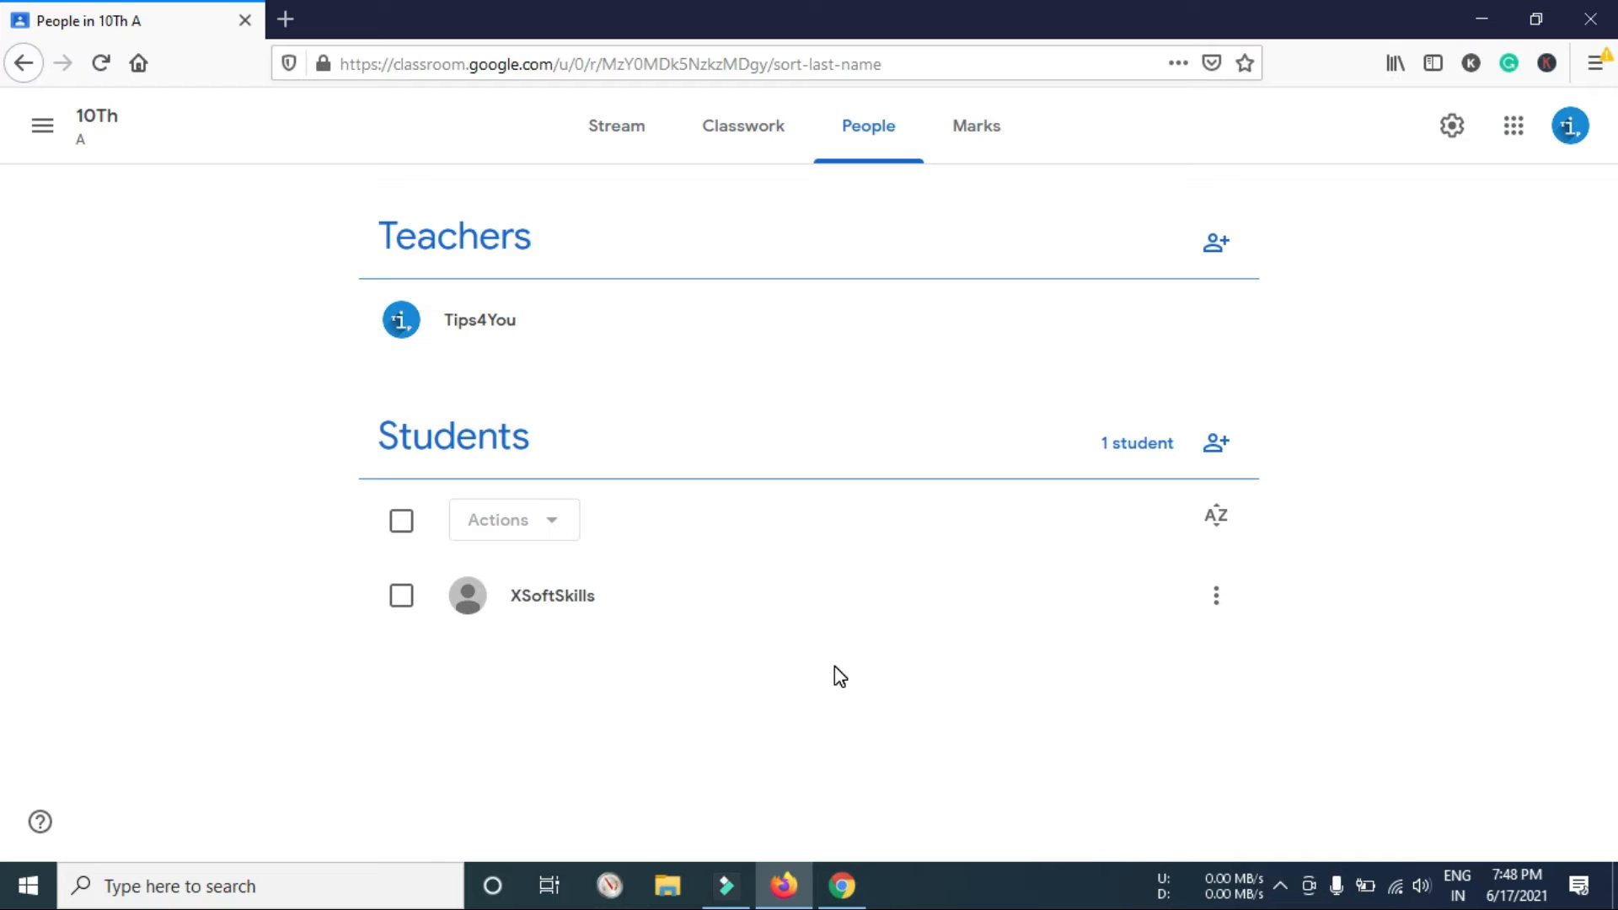
# Step: Switch to Chrome and examine the Classwork and People pages as the student sees them
pyautogui.click(840, 884)
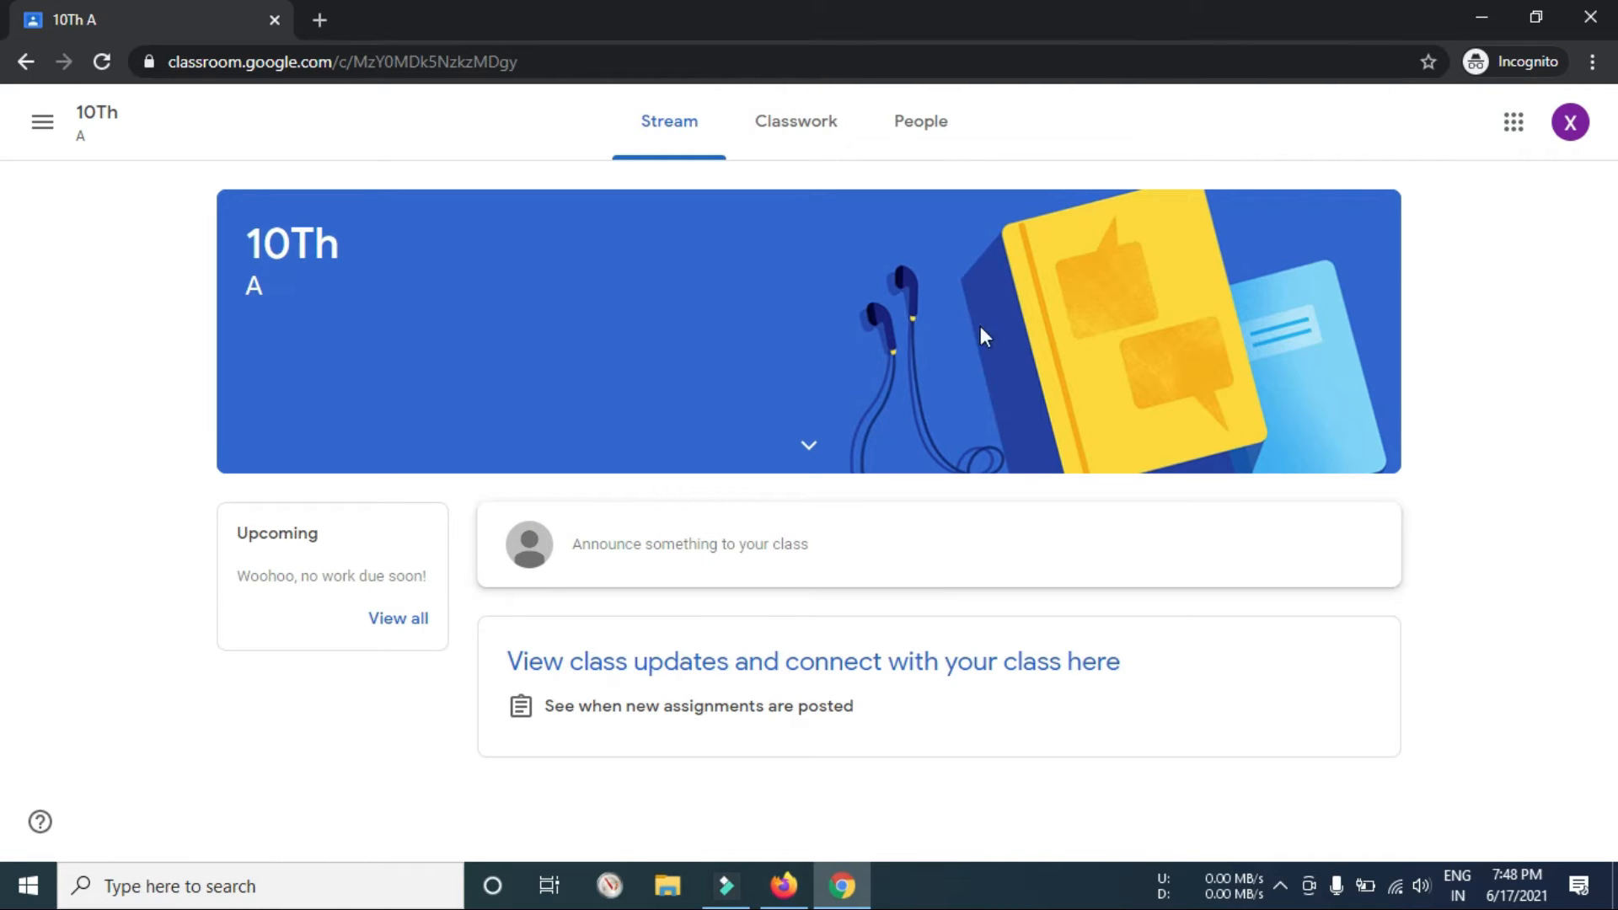
pyautogui.click(808, 144)
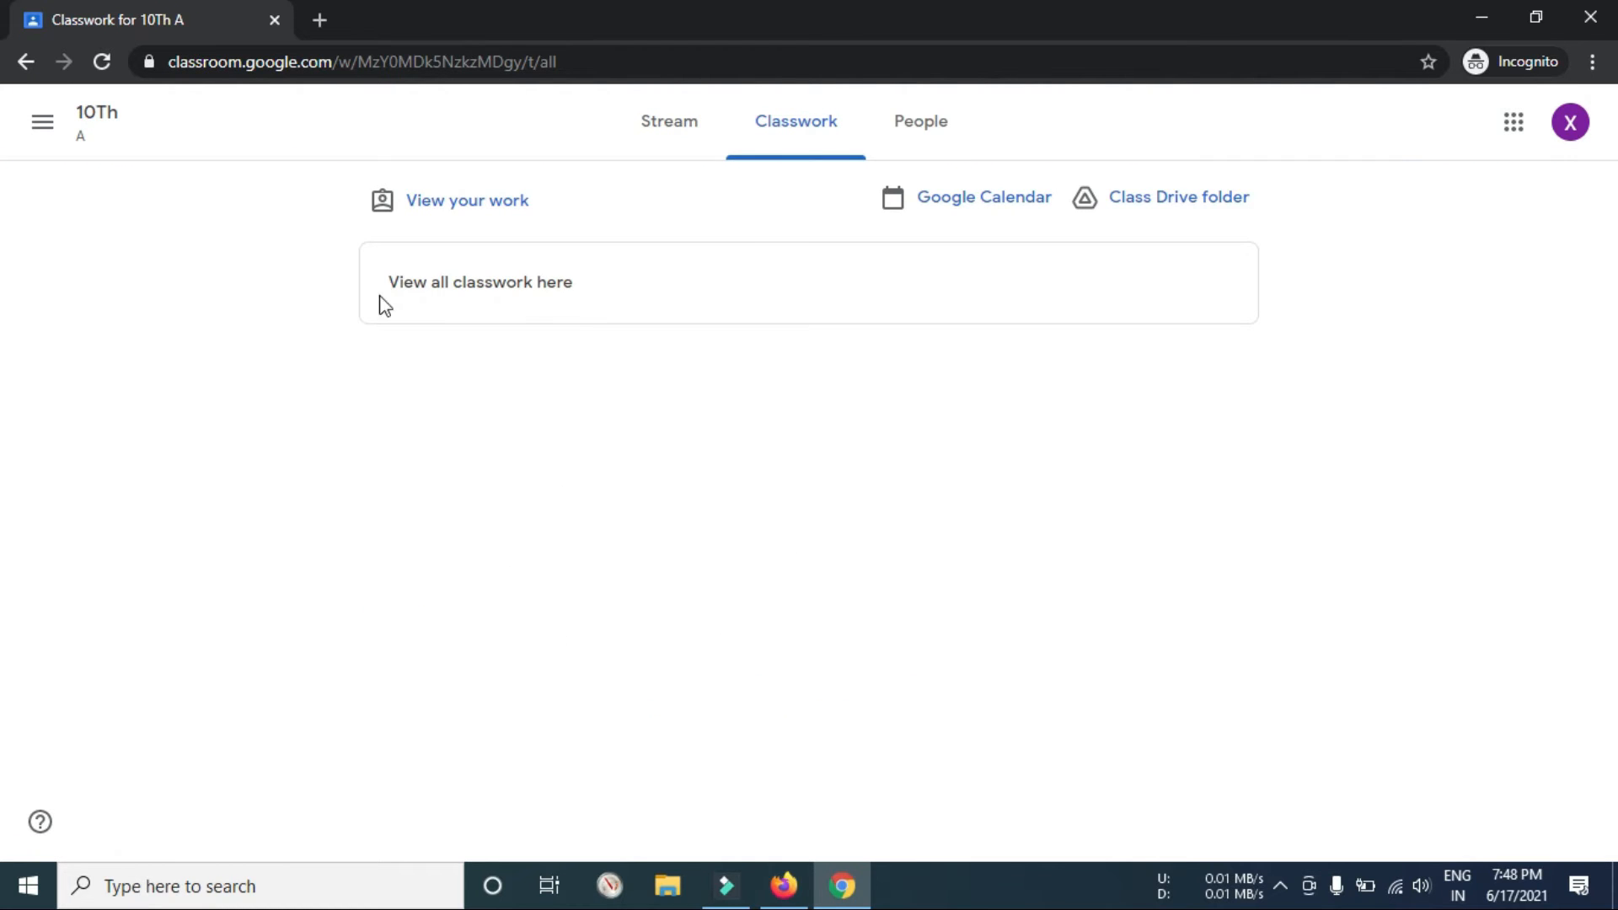
pyautogui.tripleClick(621, 313)
pyautogui.click(665, 474)
pyautogui.click(910, 135)
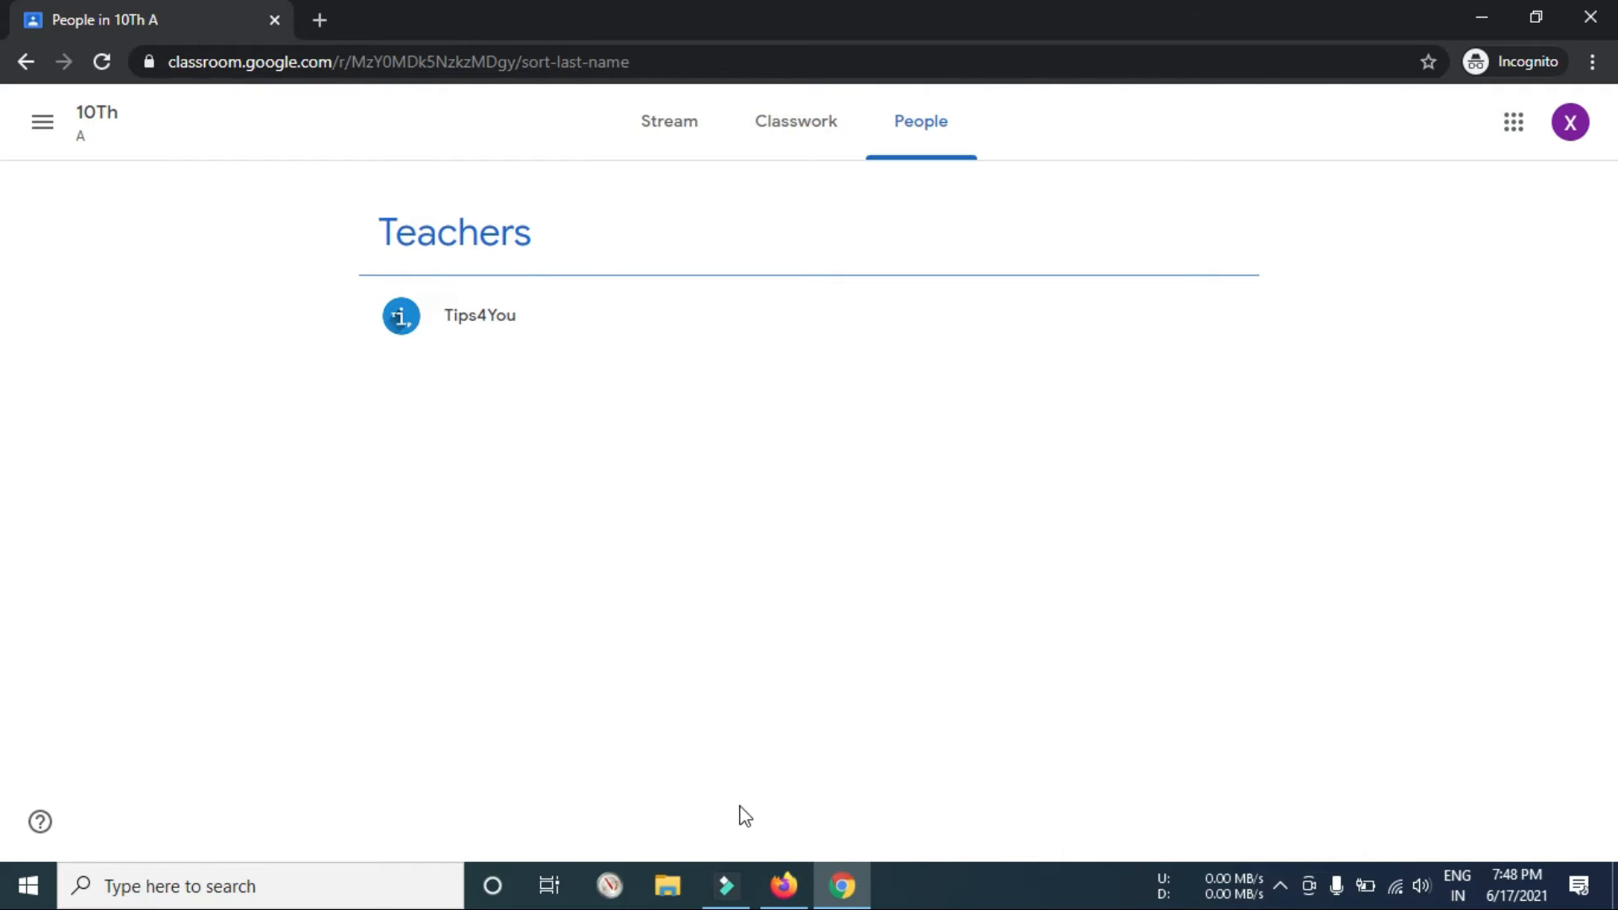
# Step: Switch to the teacher's Firefox window, start a new assignment on the Classwork page and dismiss the posting tip
pyautogui.click(784, 884)
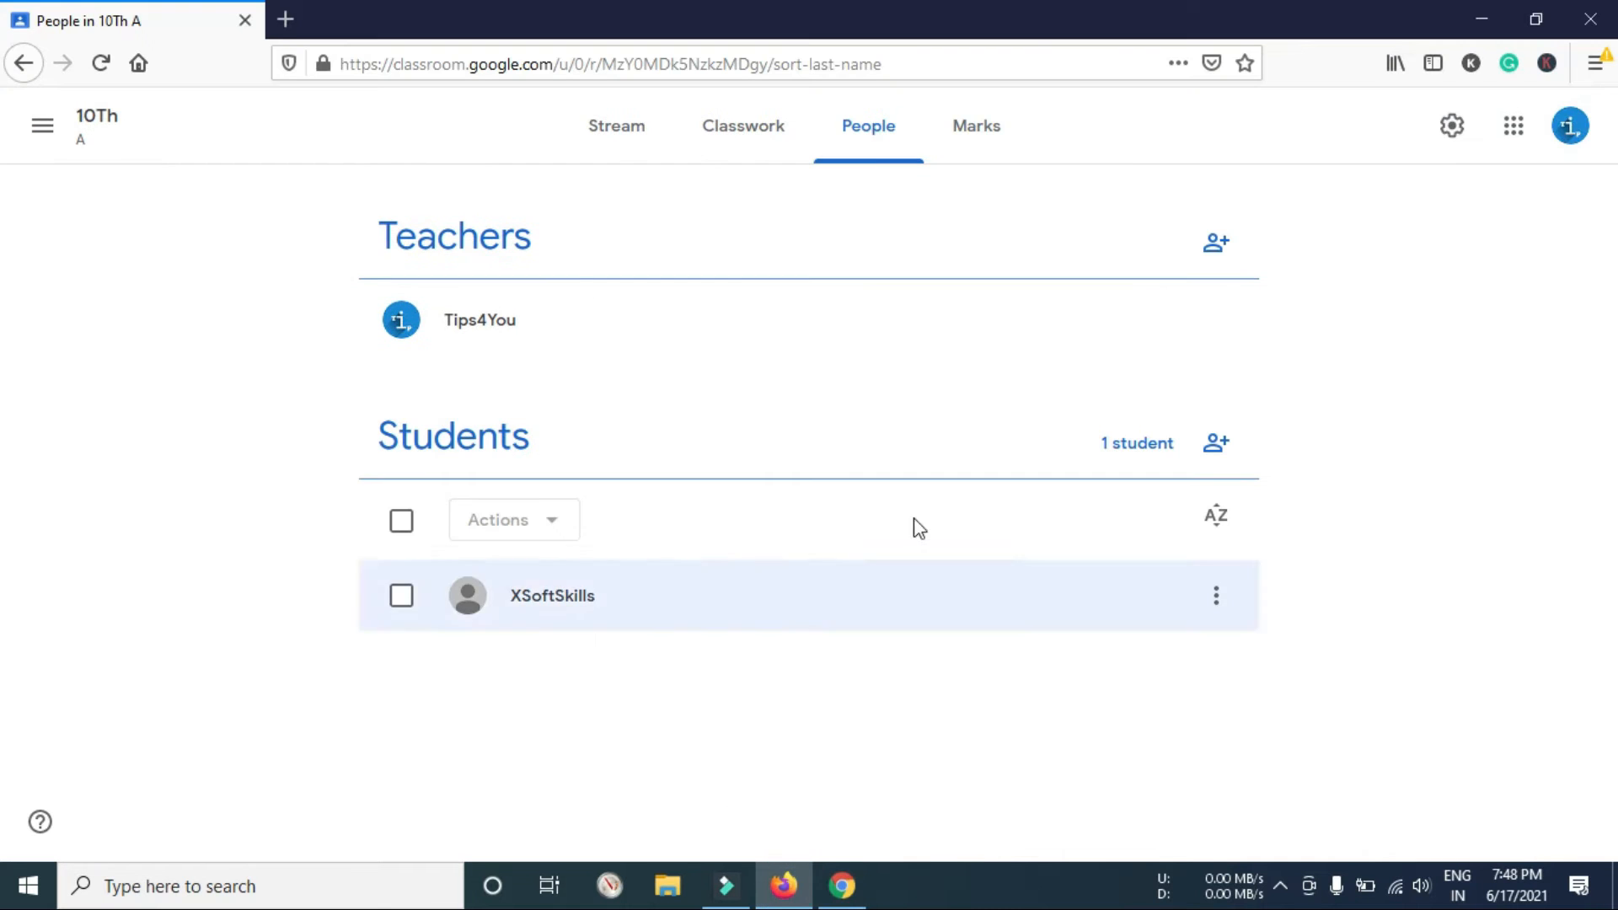
pyautogui.click(610, 157)
pyautogui.click(758, 144)
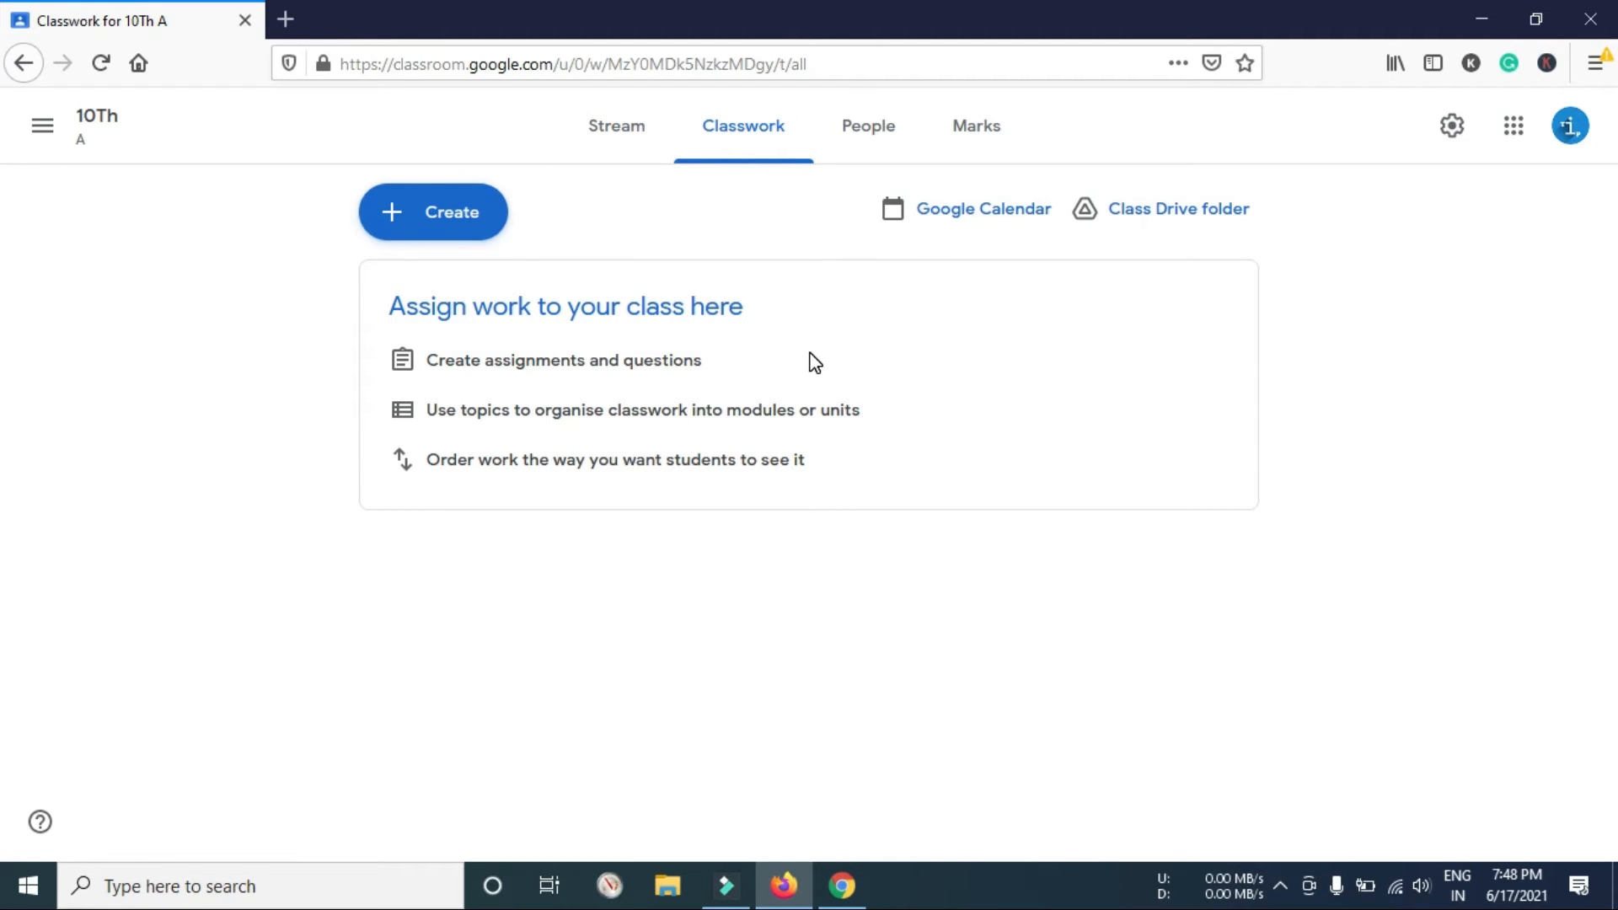
pyautogui.click(496, 232)
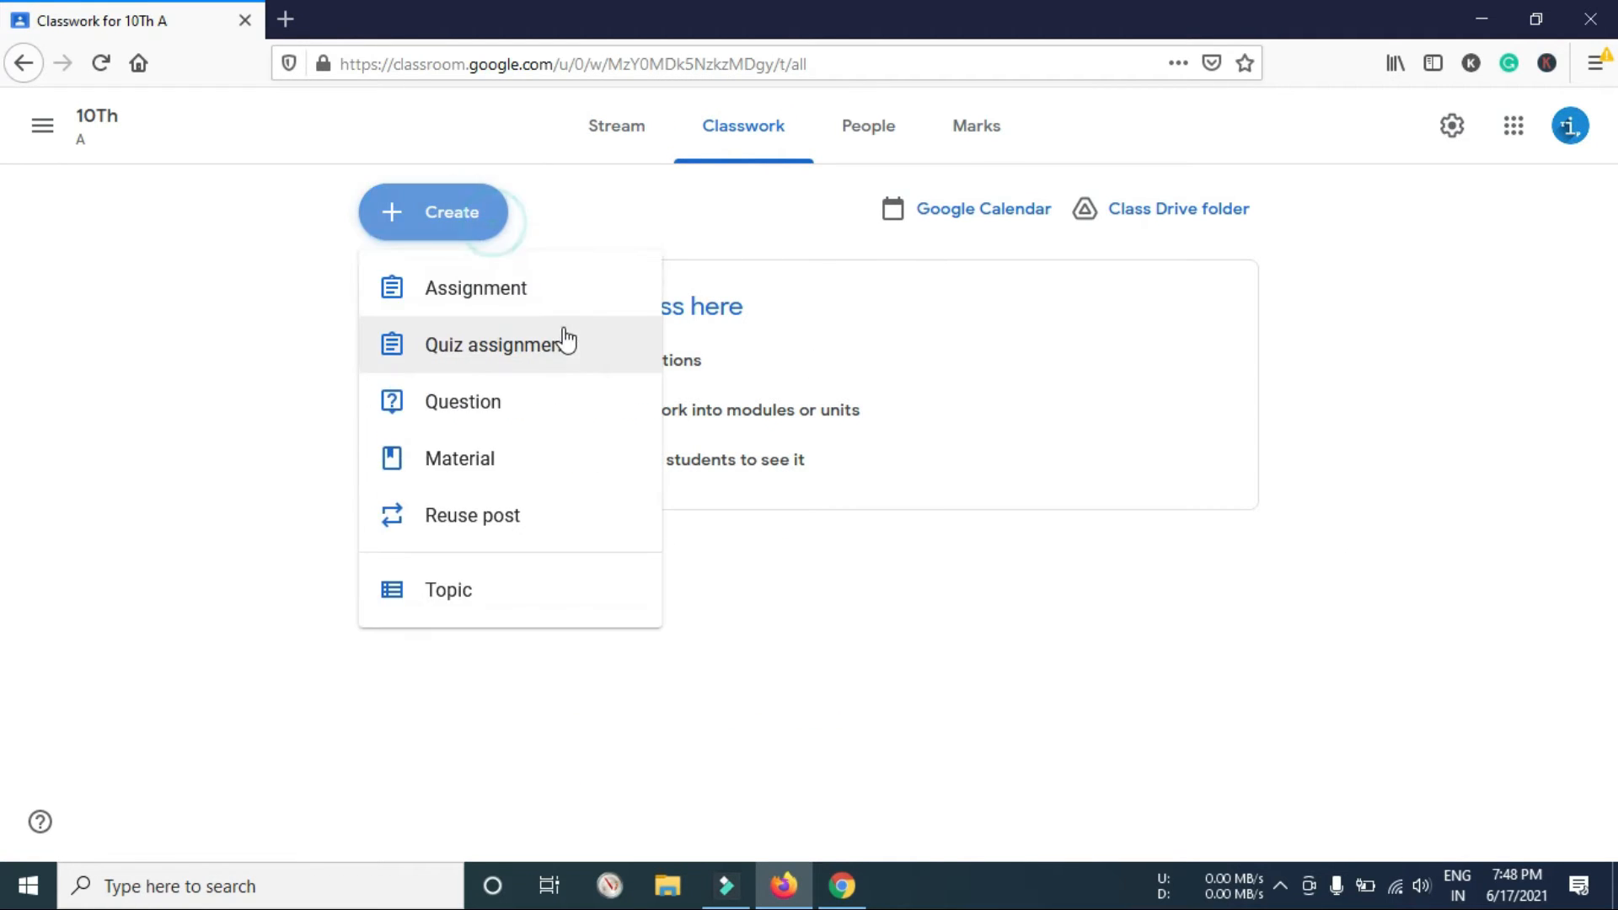
pyautogui.click(497, 317)
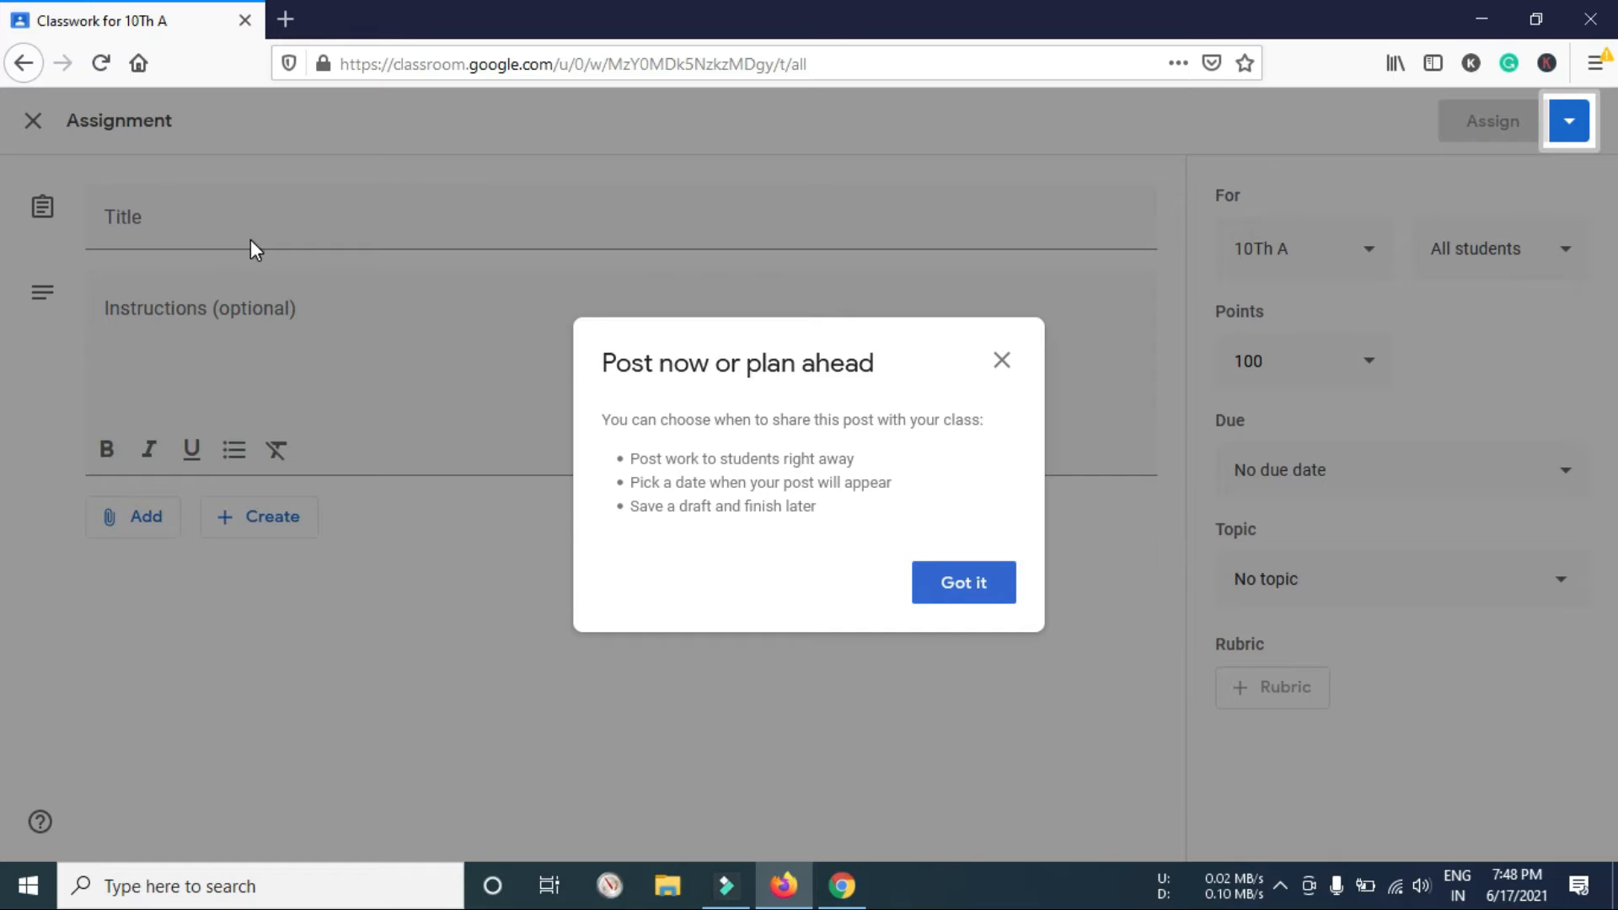
pyautogui.click(1001, 361)
# Step: Title the assignment "Essay Writing"
pyautogui.click(249, 235)
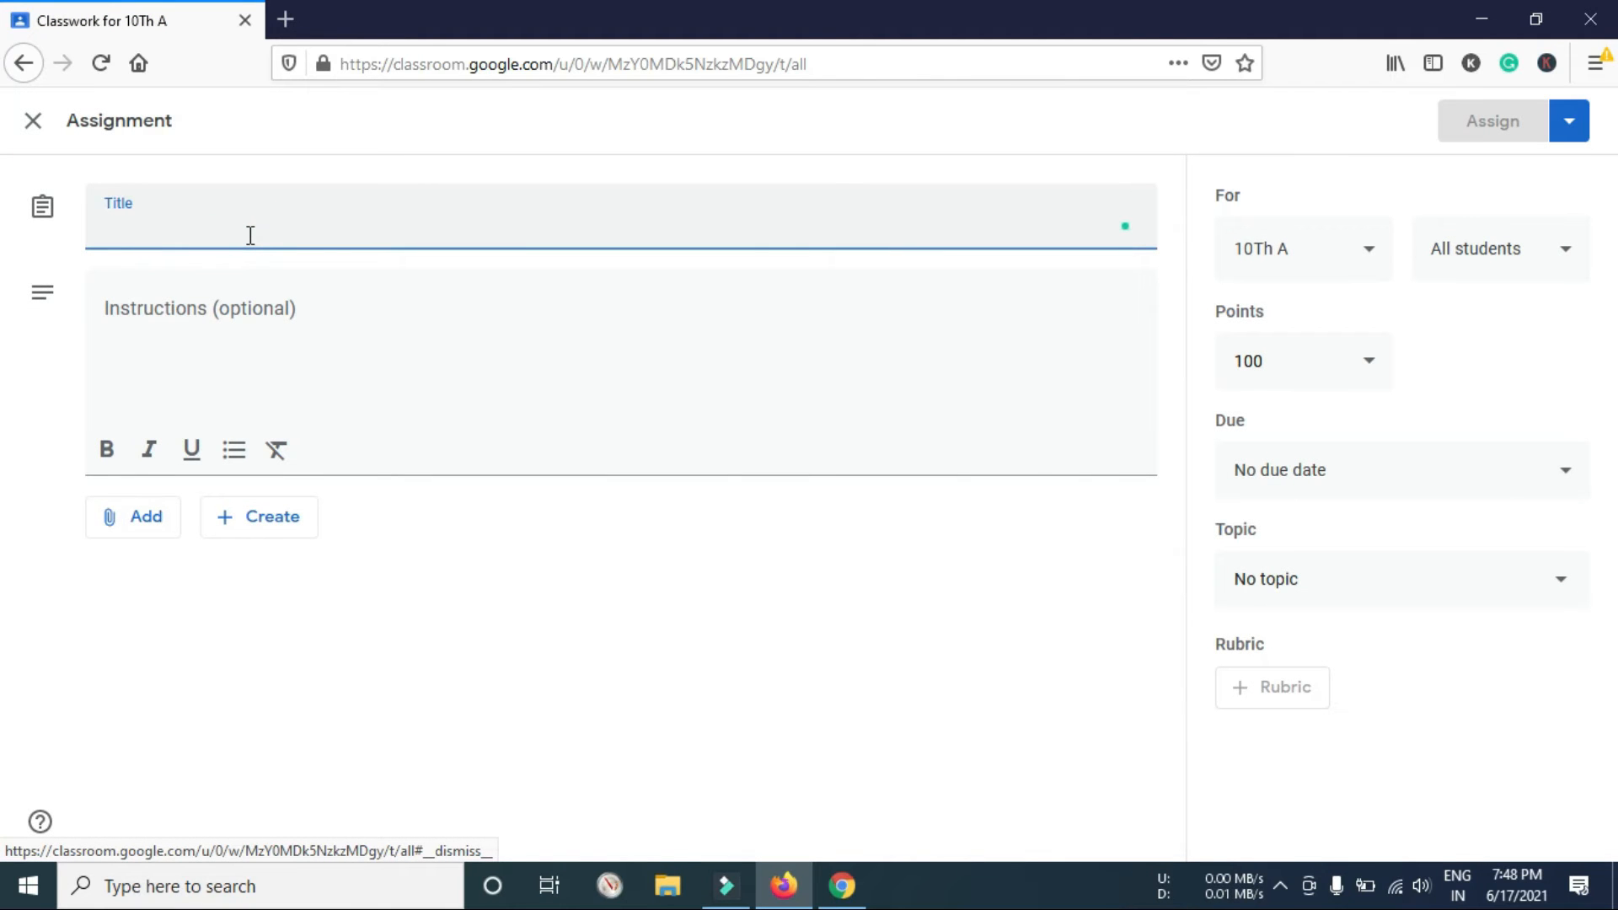
pyautogui.write('e')
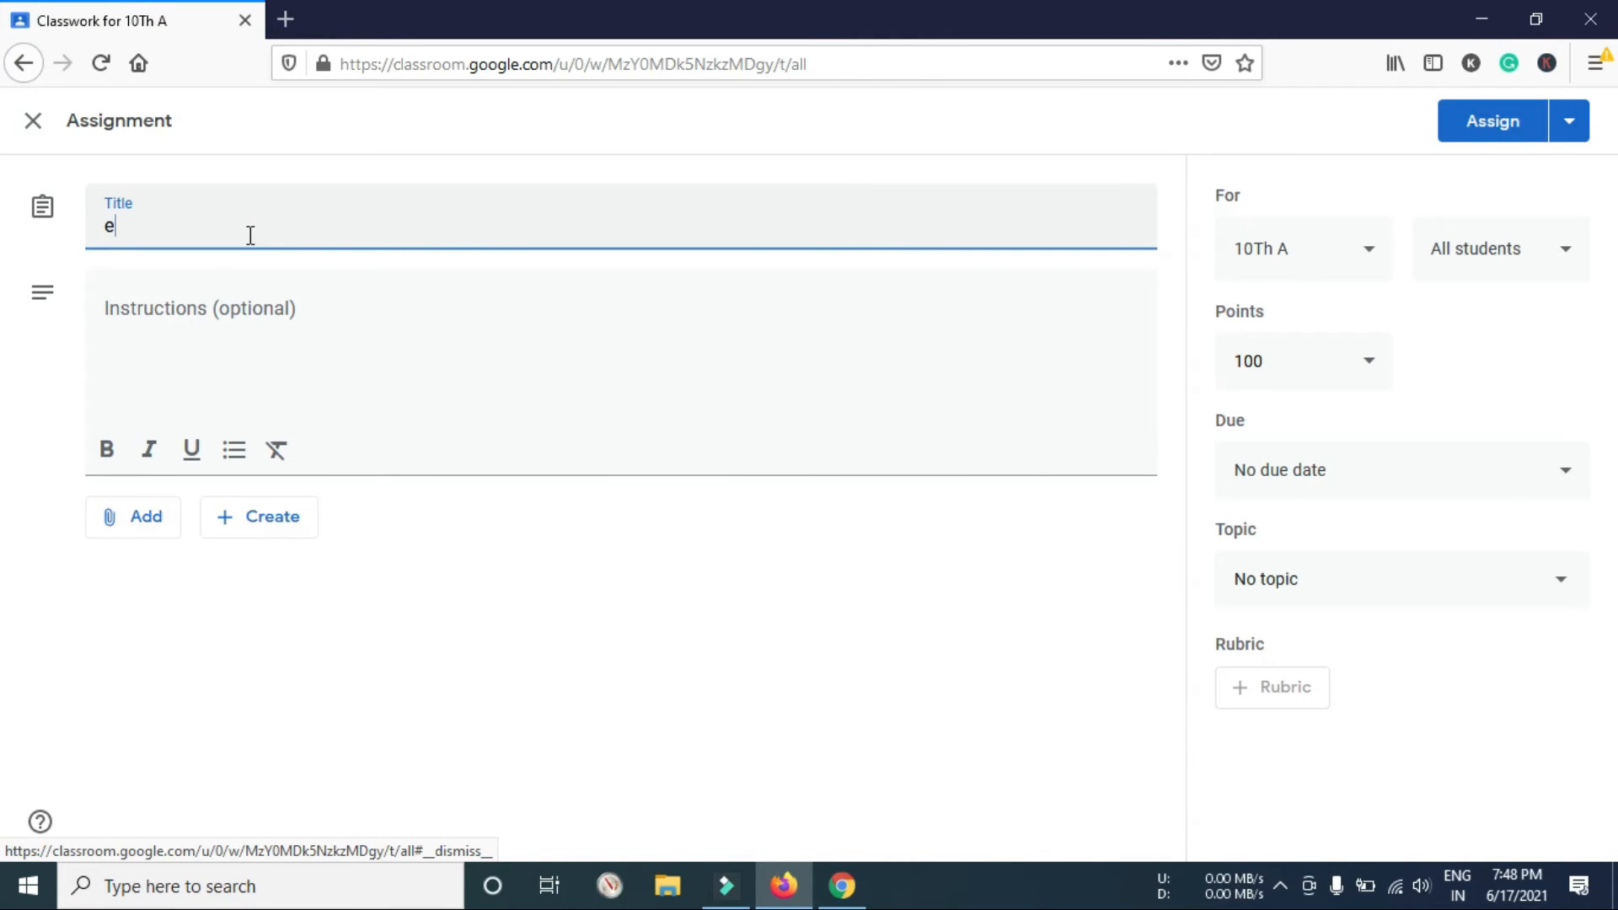
pyautogui.press('BackSpace')
pyautogui.write('Essay We')
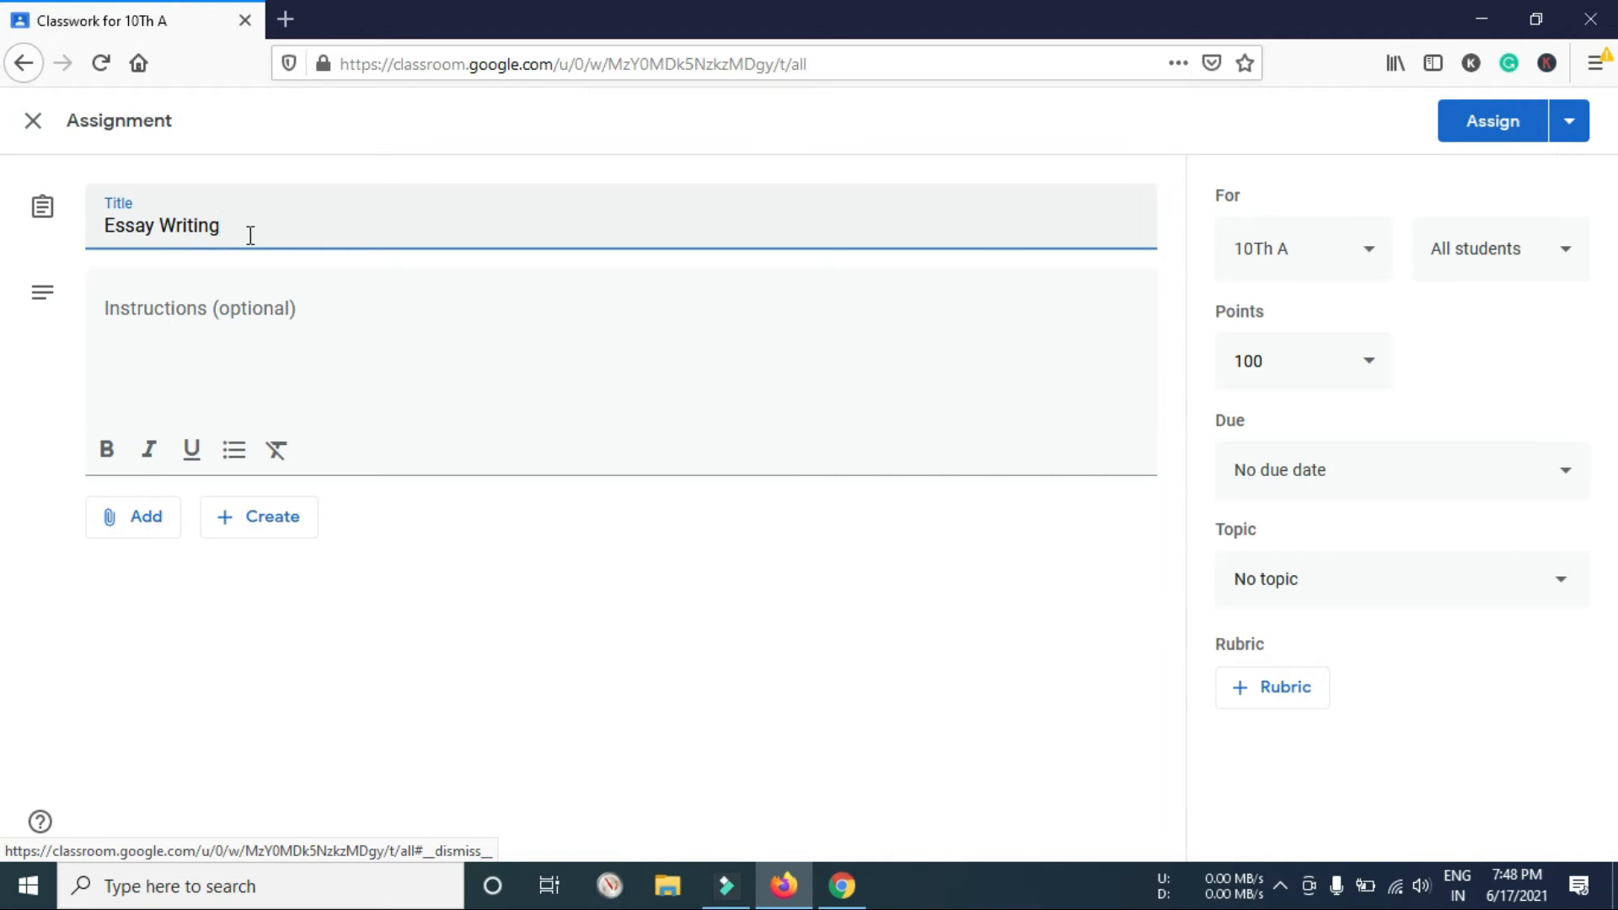
# Step: Enter the assignment instructions "Need to write in a minimum of 1000 words.", accepting the suggested grammar correction
pyautogui.click(225, 320)
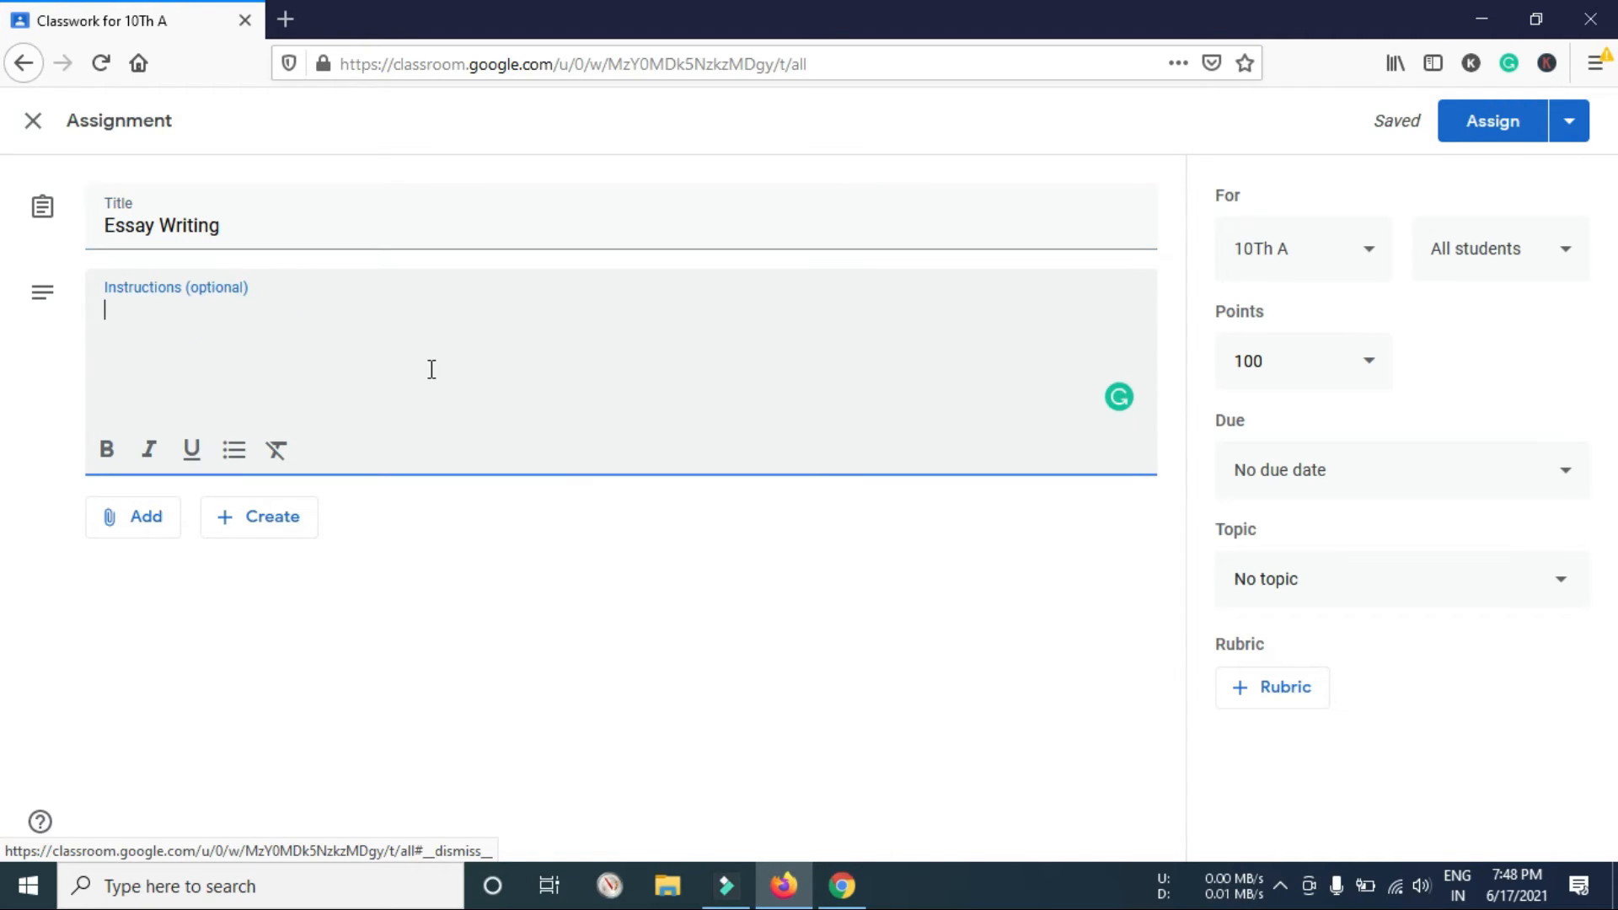
pyautogui.write('Need to write')
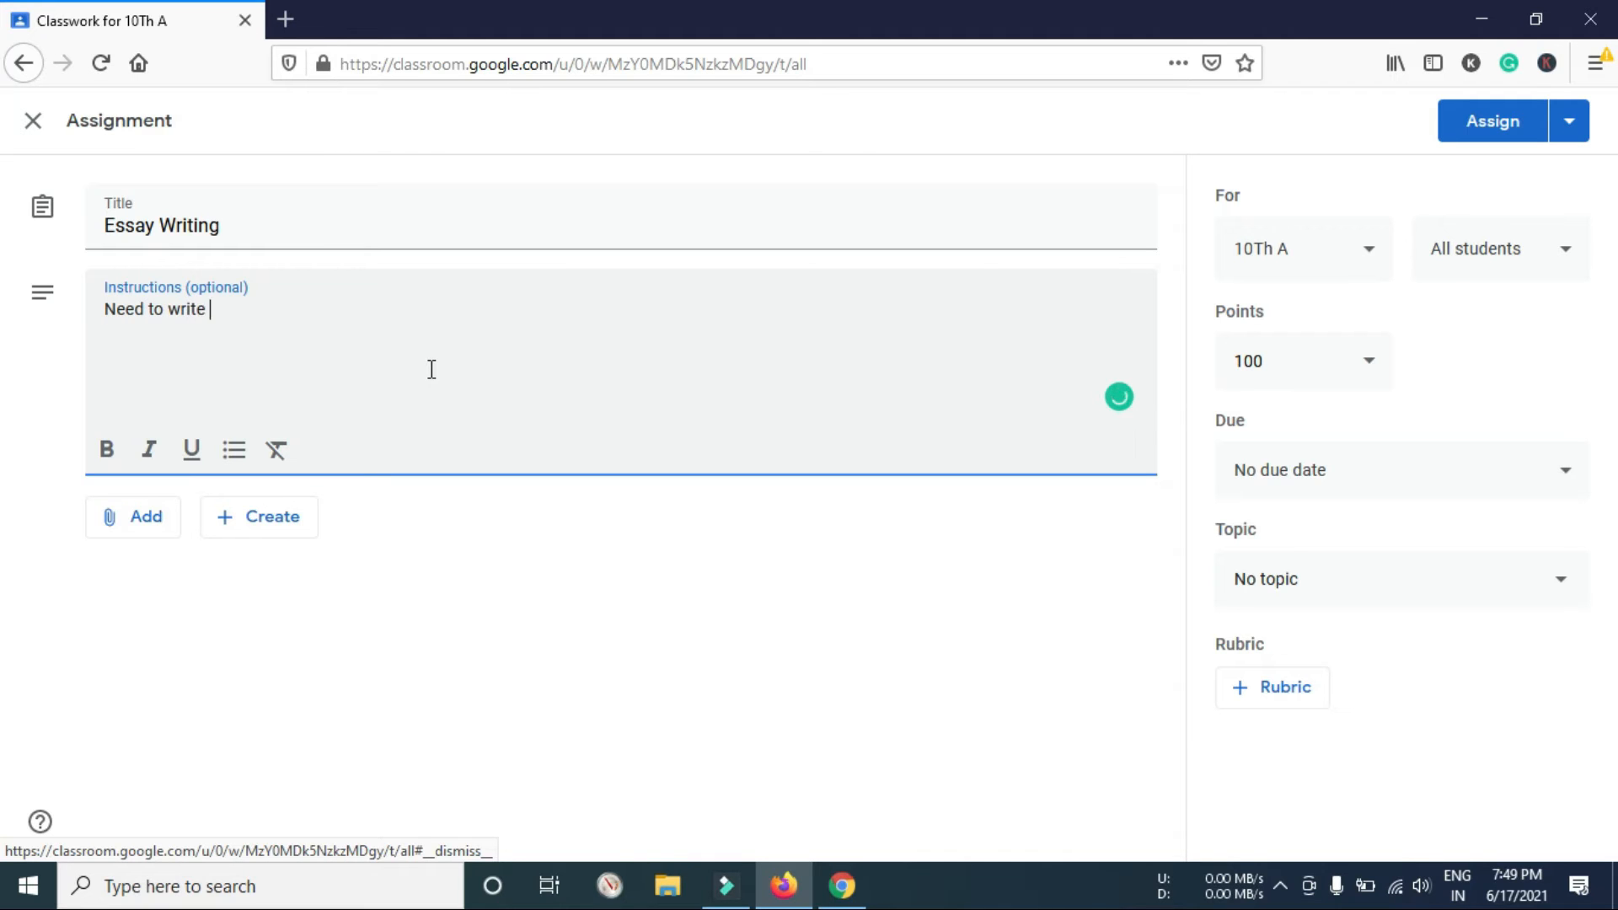
pyautogui.write(' in minimu')
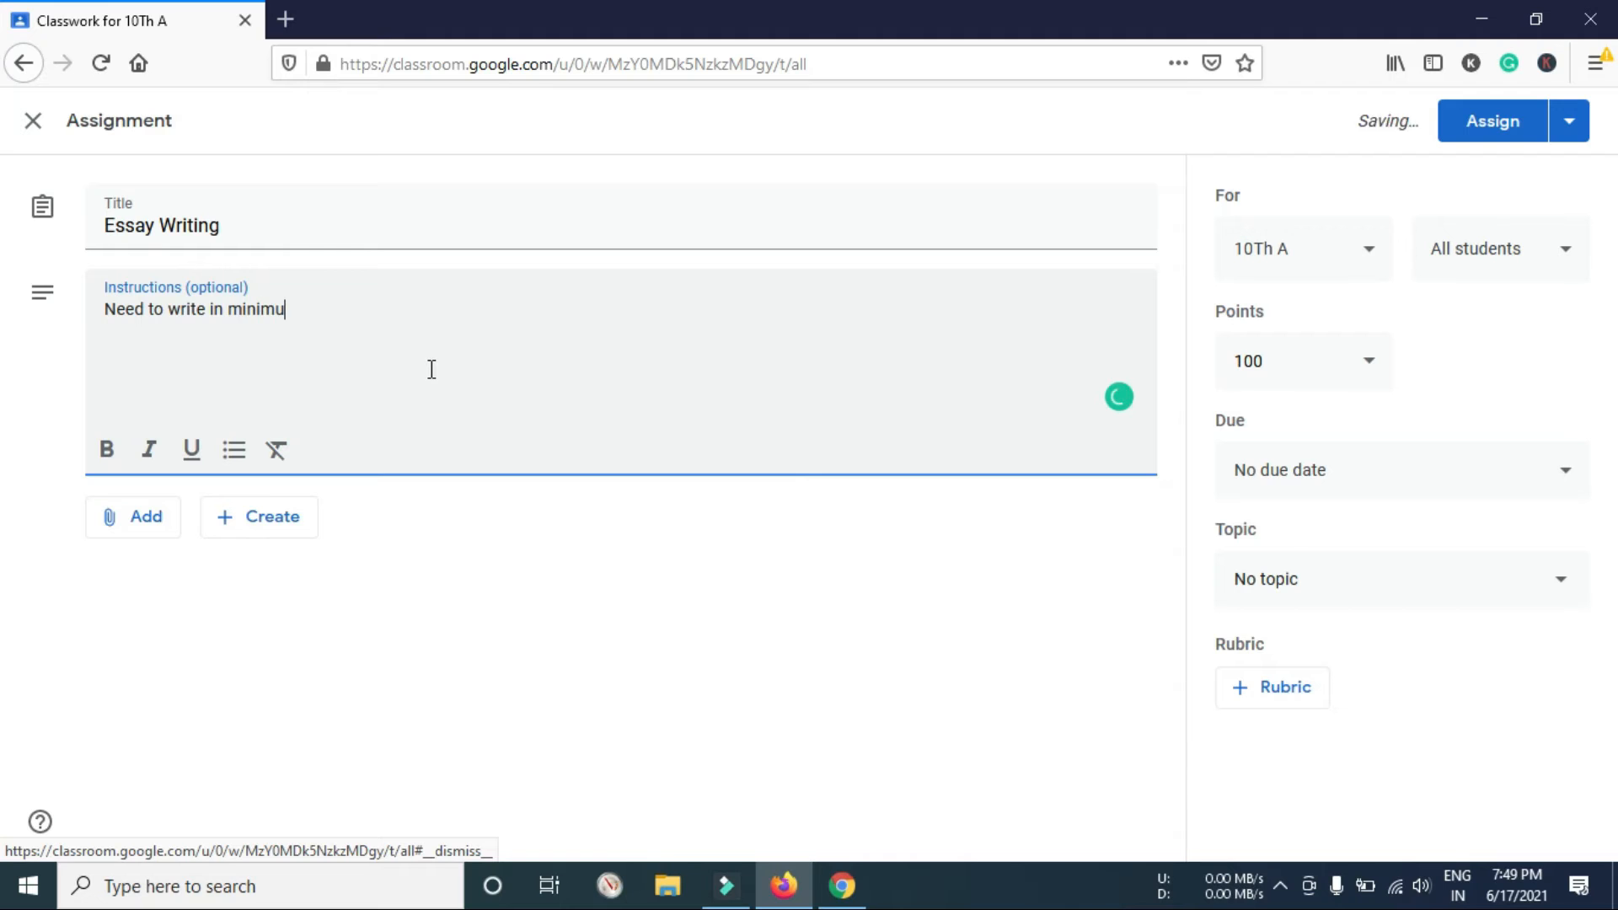
pyautogui.write('m of 1000')
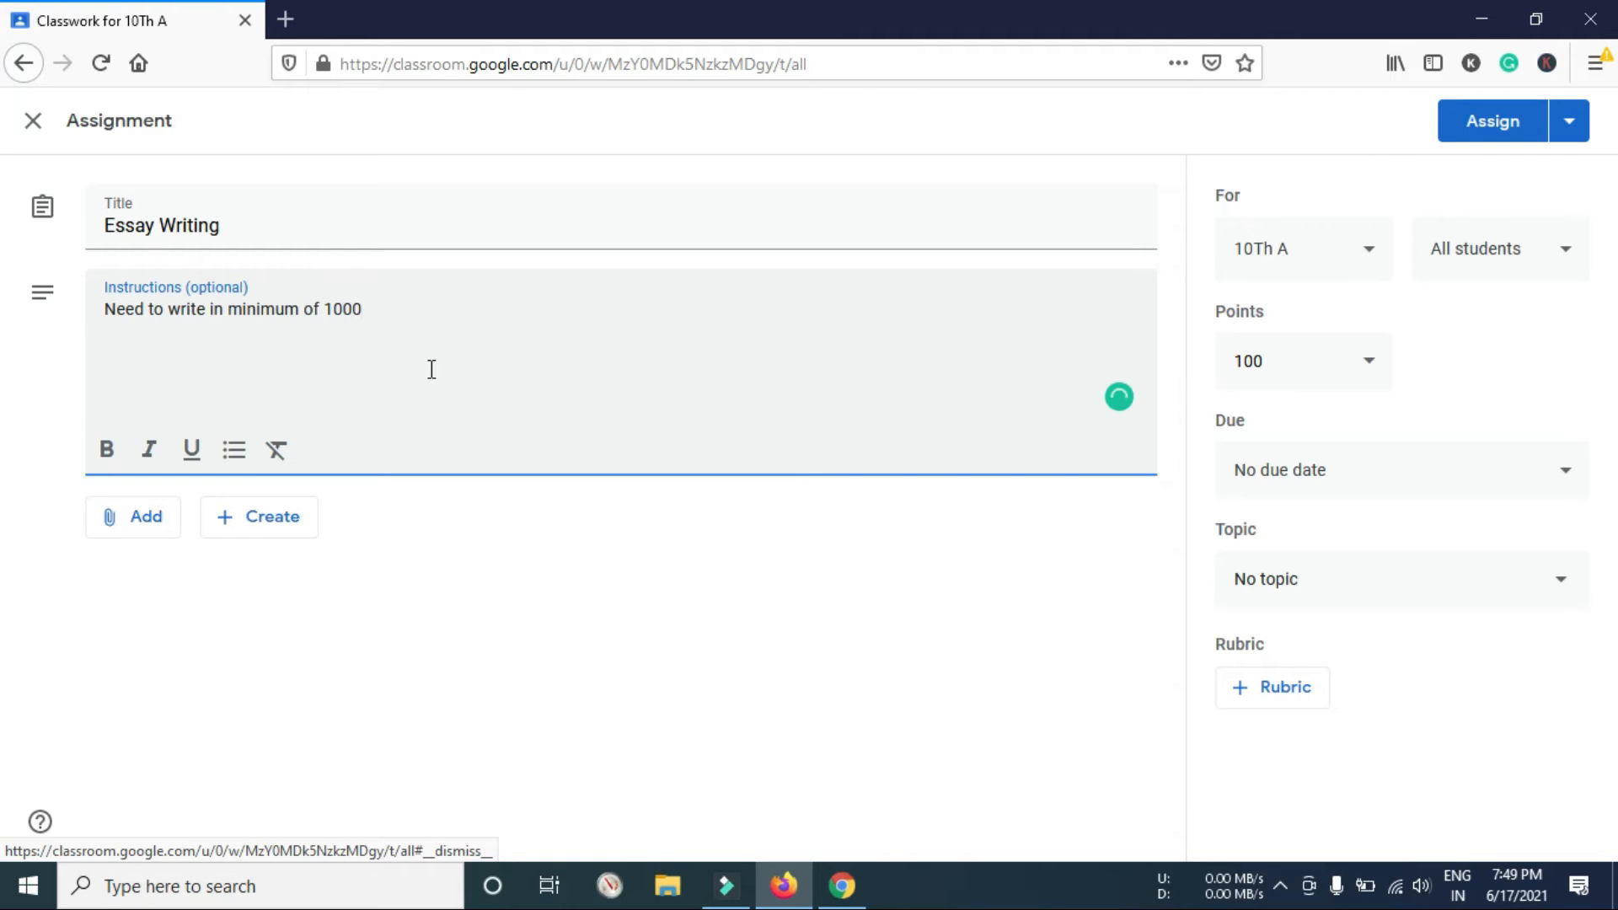
pyautogui.write(' words.')
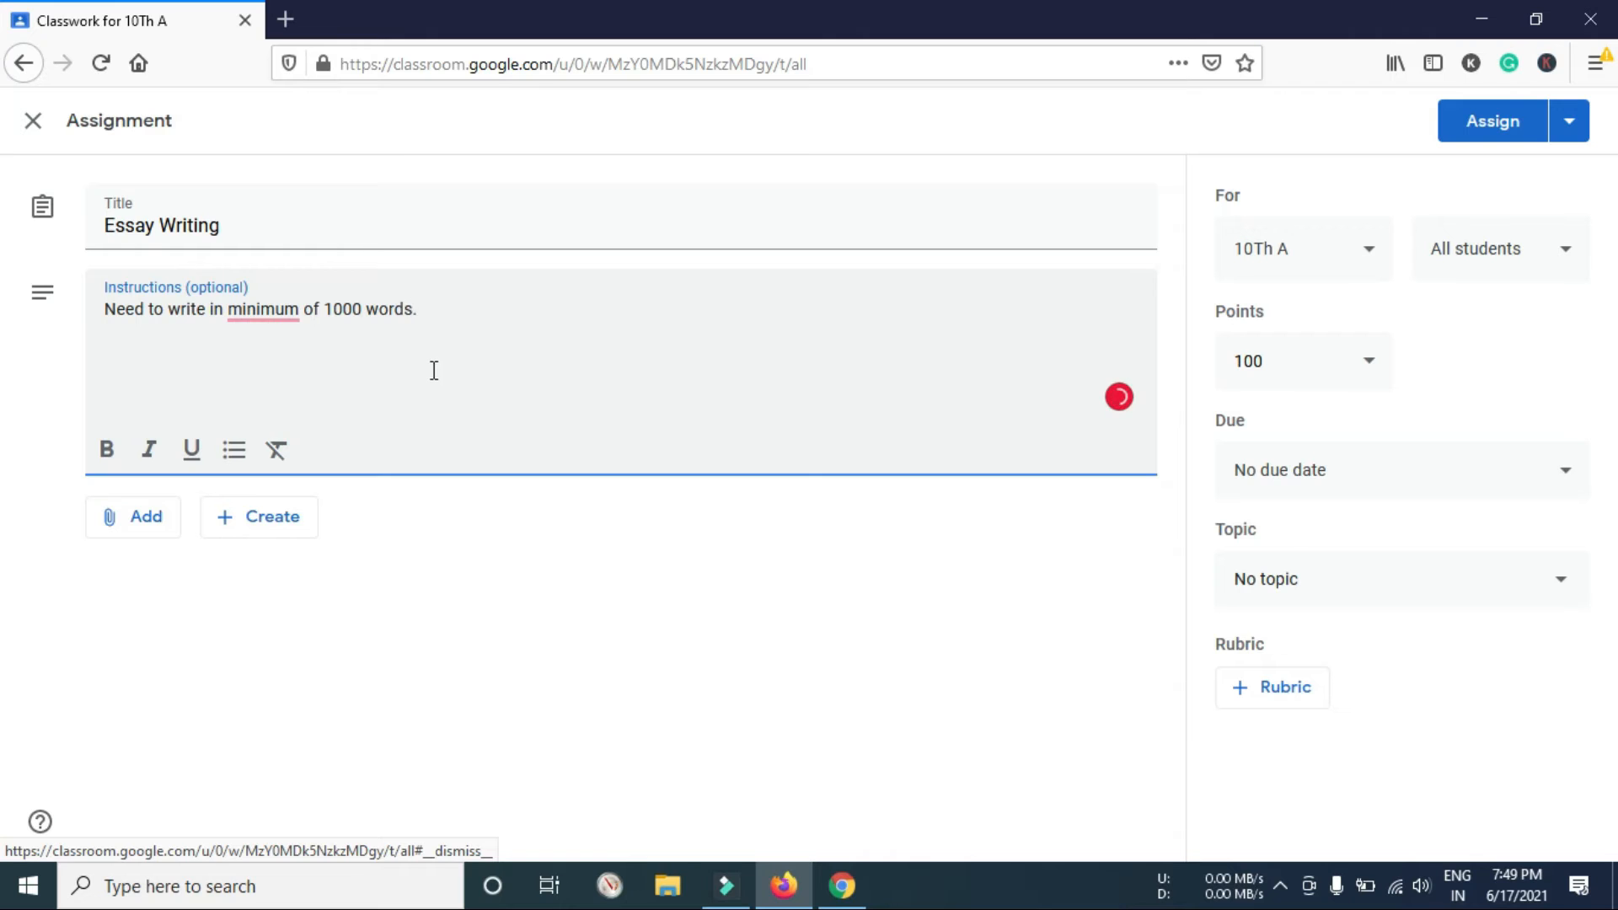
pyautogui.moveTo(274, 328)
pyautogui.click(286, 381)
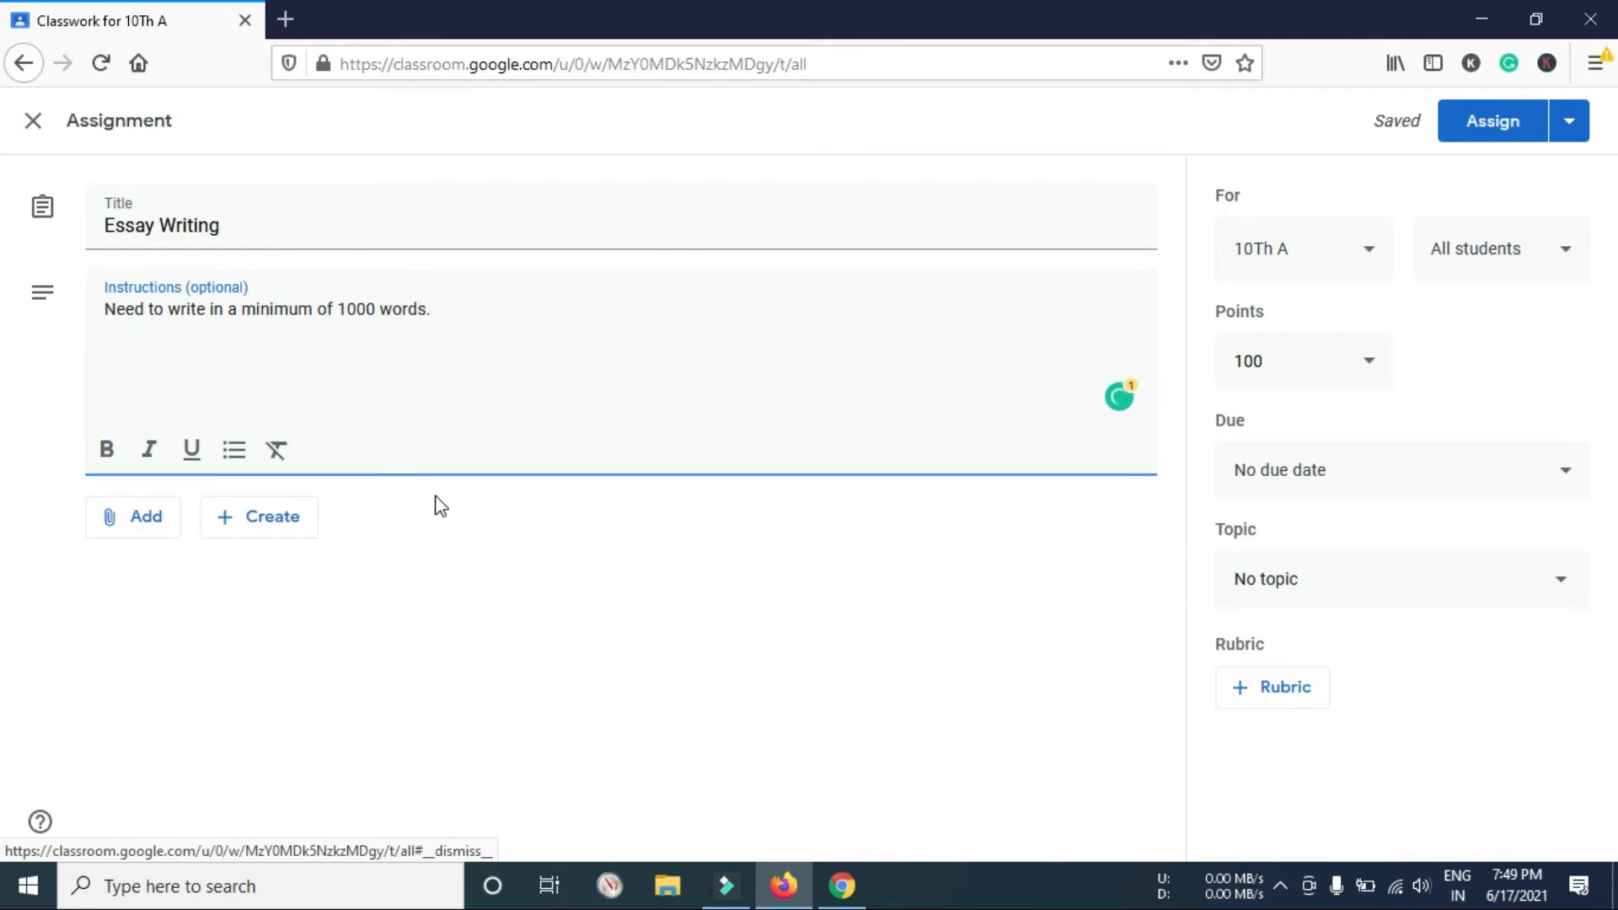
pyautogui.tripleClick(260, 225)
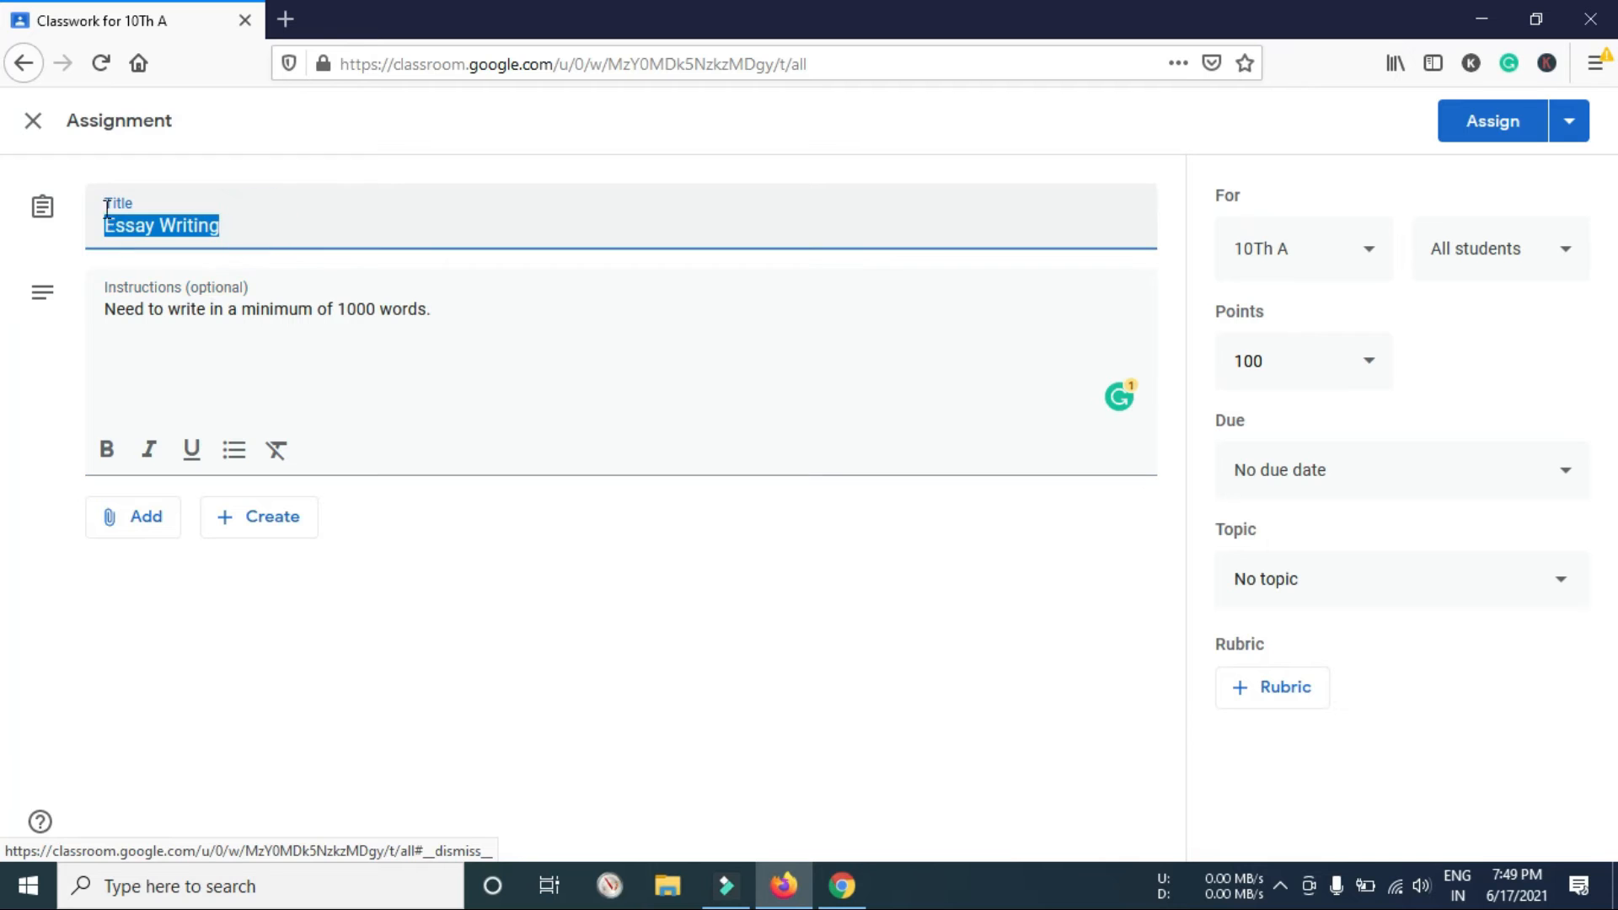
pyautogui.click(472, 312)
pyautogui.click(105, 309)
pyautogui.click(455, 317)
pyautogui.click(382, 316)
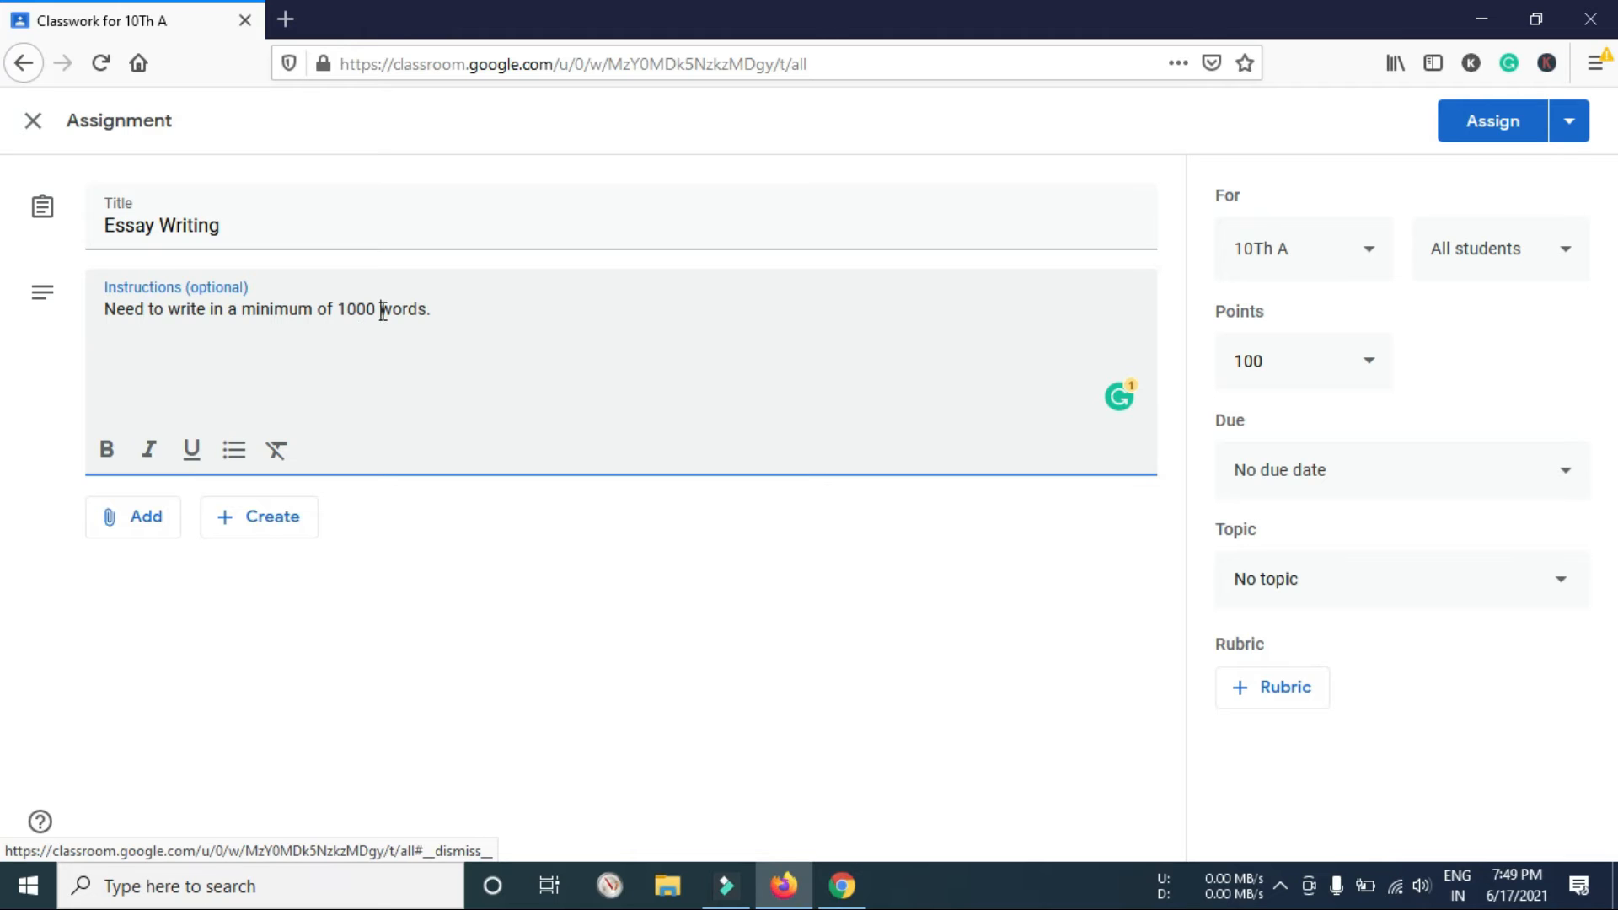
# Step: Format "1000 words" in the assignment instructions as bold, italic and underlined
pyautogui.moveTo(341, 305); pyautogui.dragTo(427, 314)
pyautogui.click(107, 451)
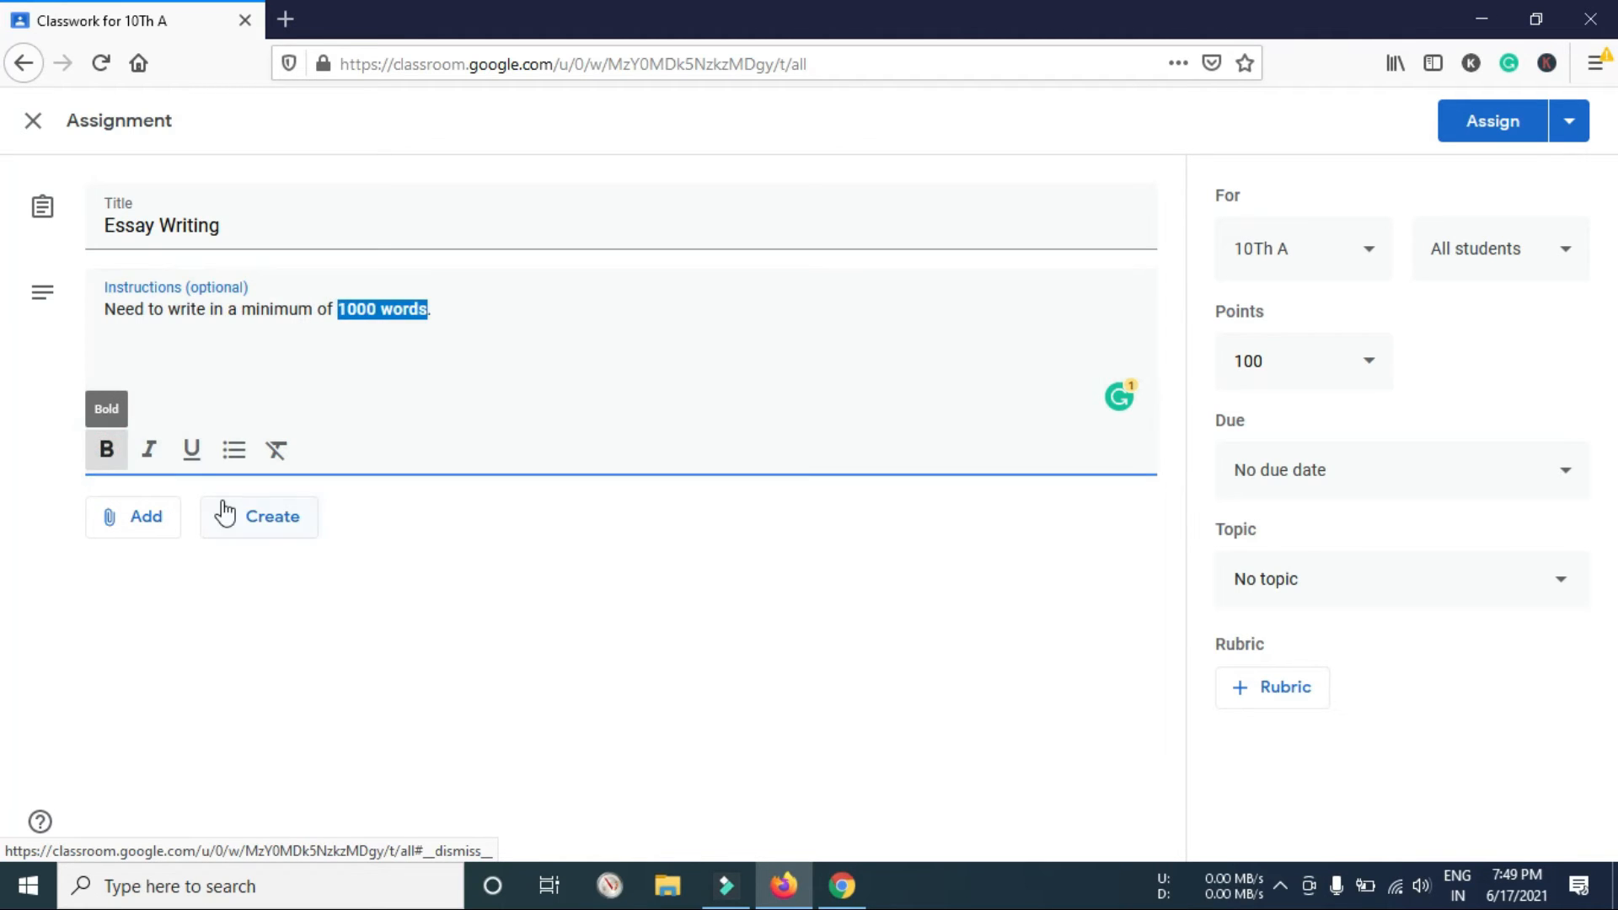
pyautogui.click(149, 453)
pyautogui.click(197, 460)
pyautogui.click(462, 379)
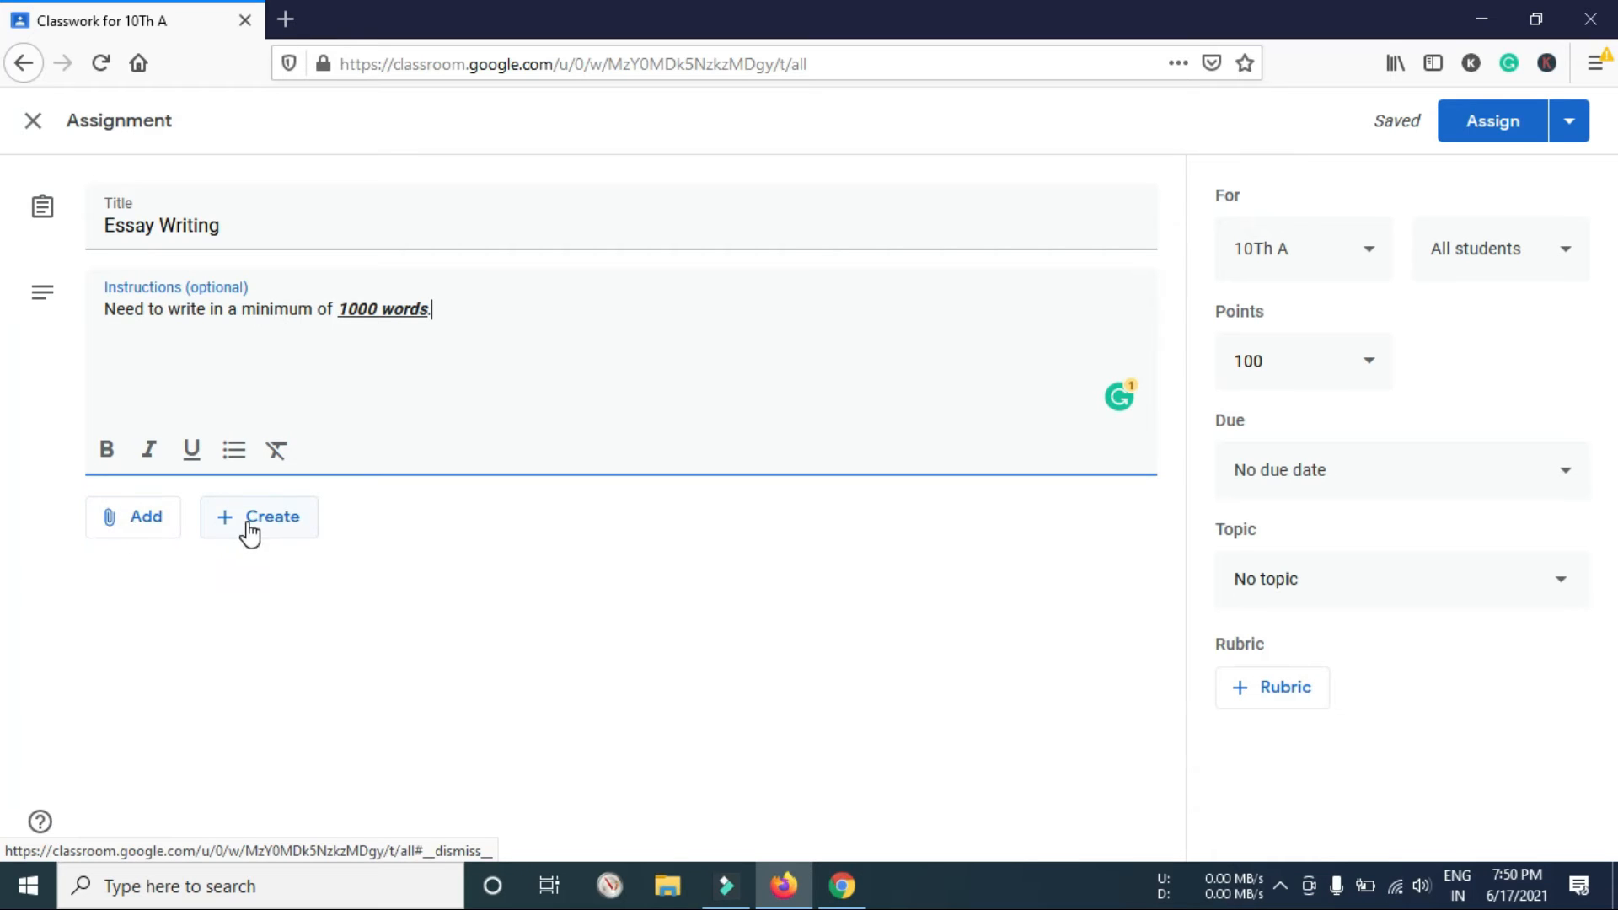
# Step: Examine the options for attaching materials, creating new files and choosing which classes receive the assignment
pyautogui.click(140, 537)
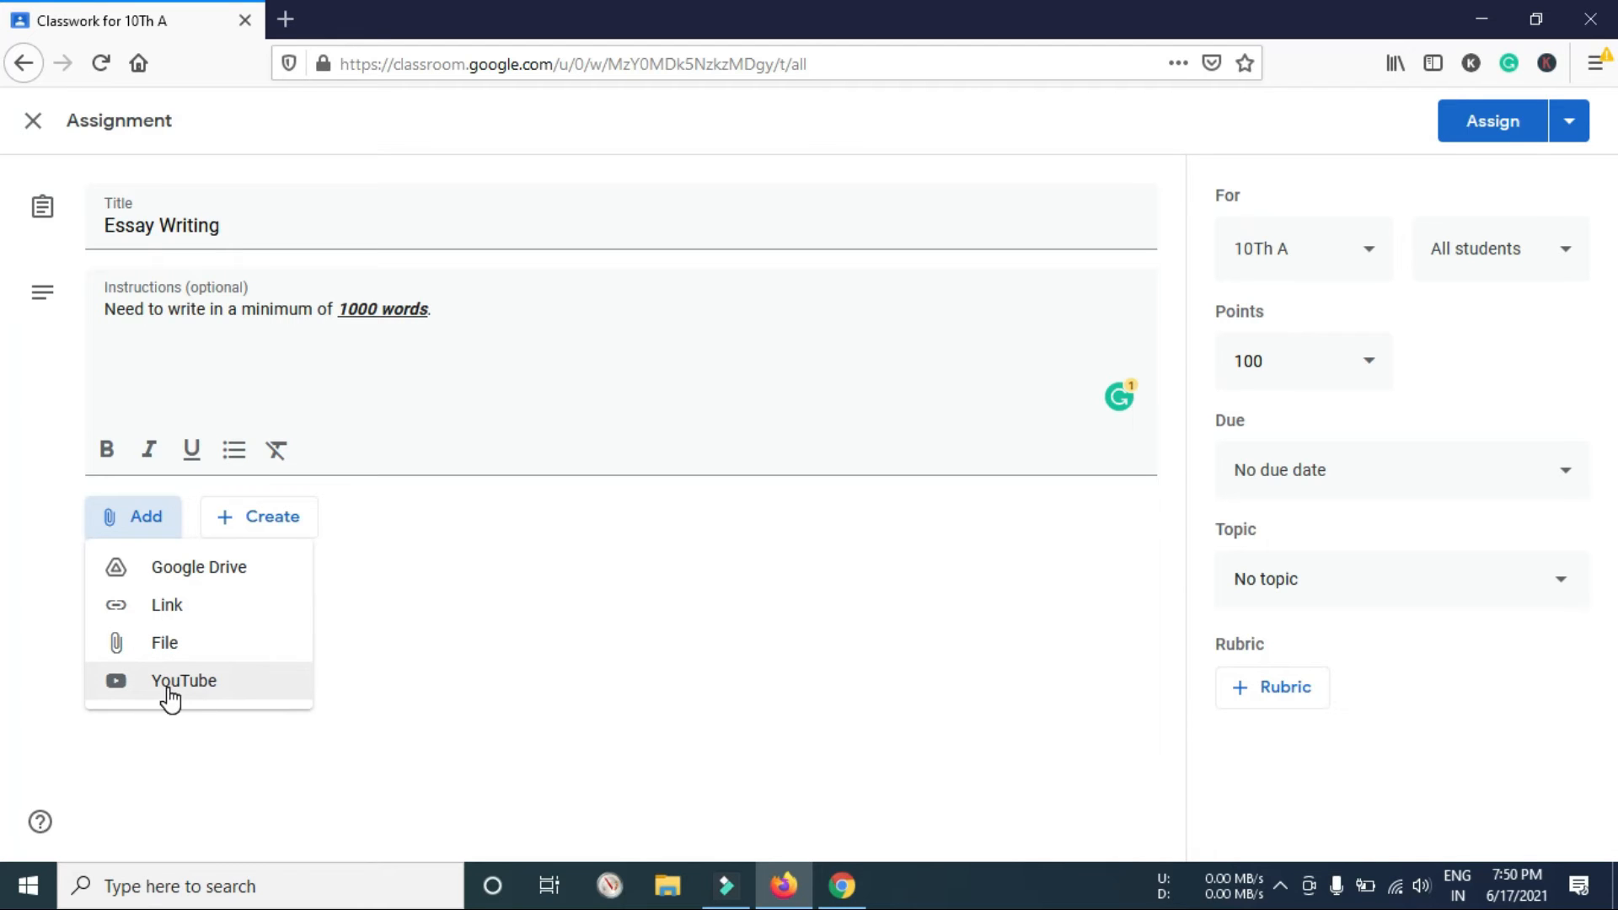
pyautogui.click(135, 529)
pyautogui.click(249, 539)
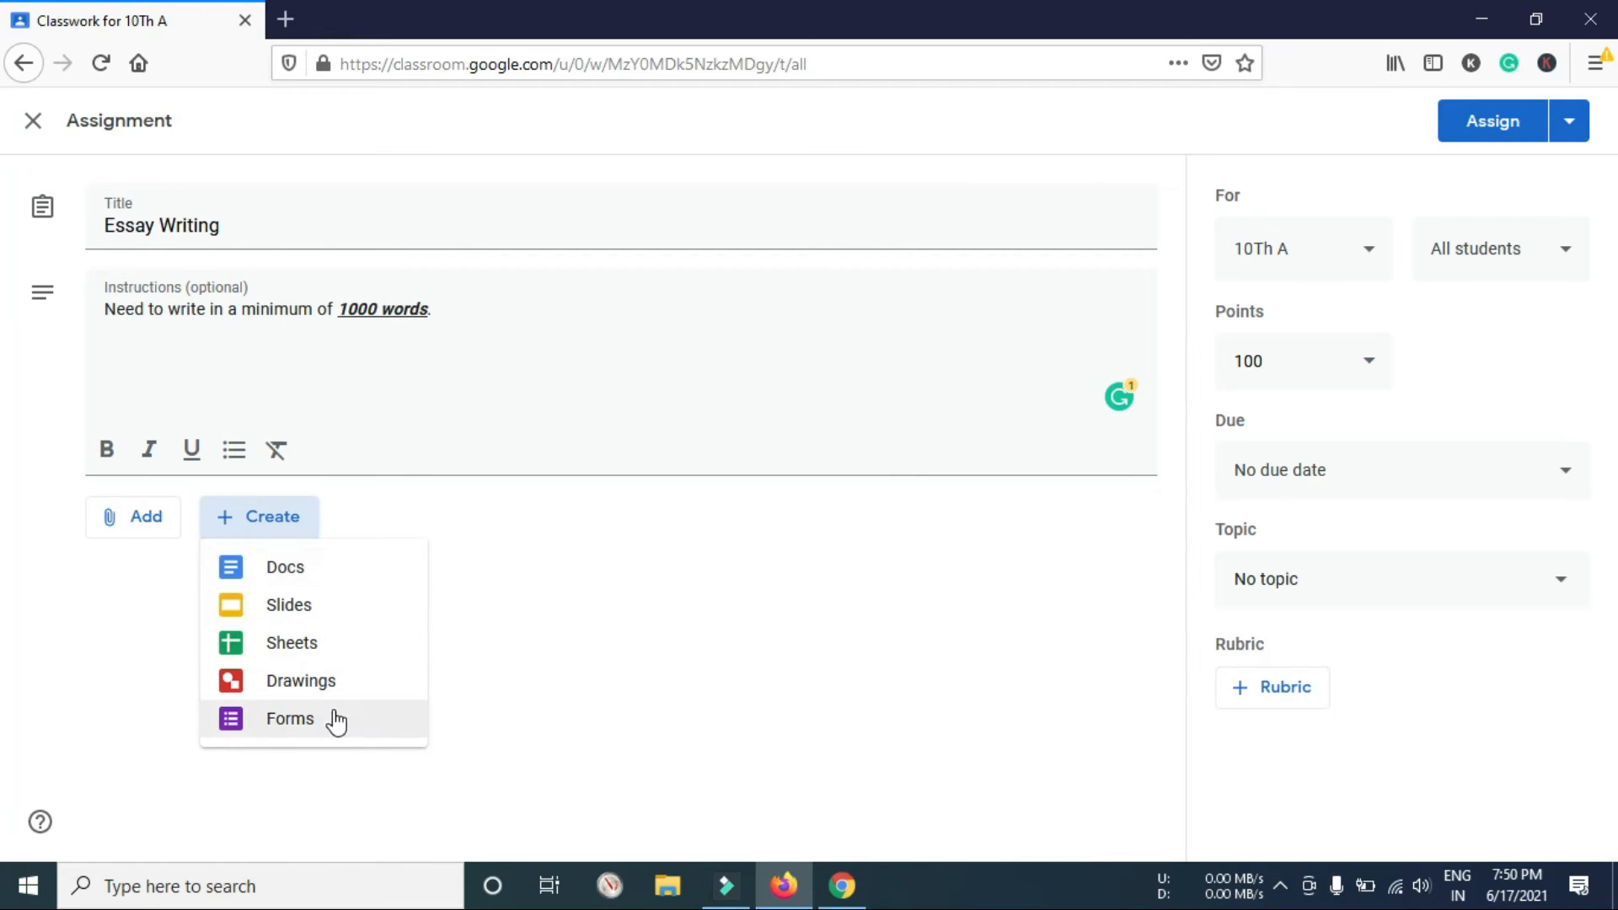
pyautogui.click(668, 619)
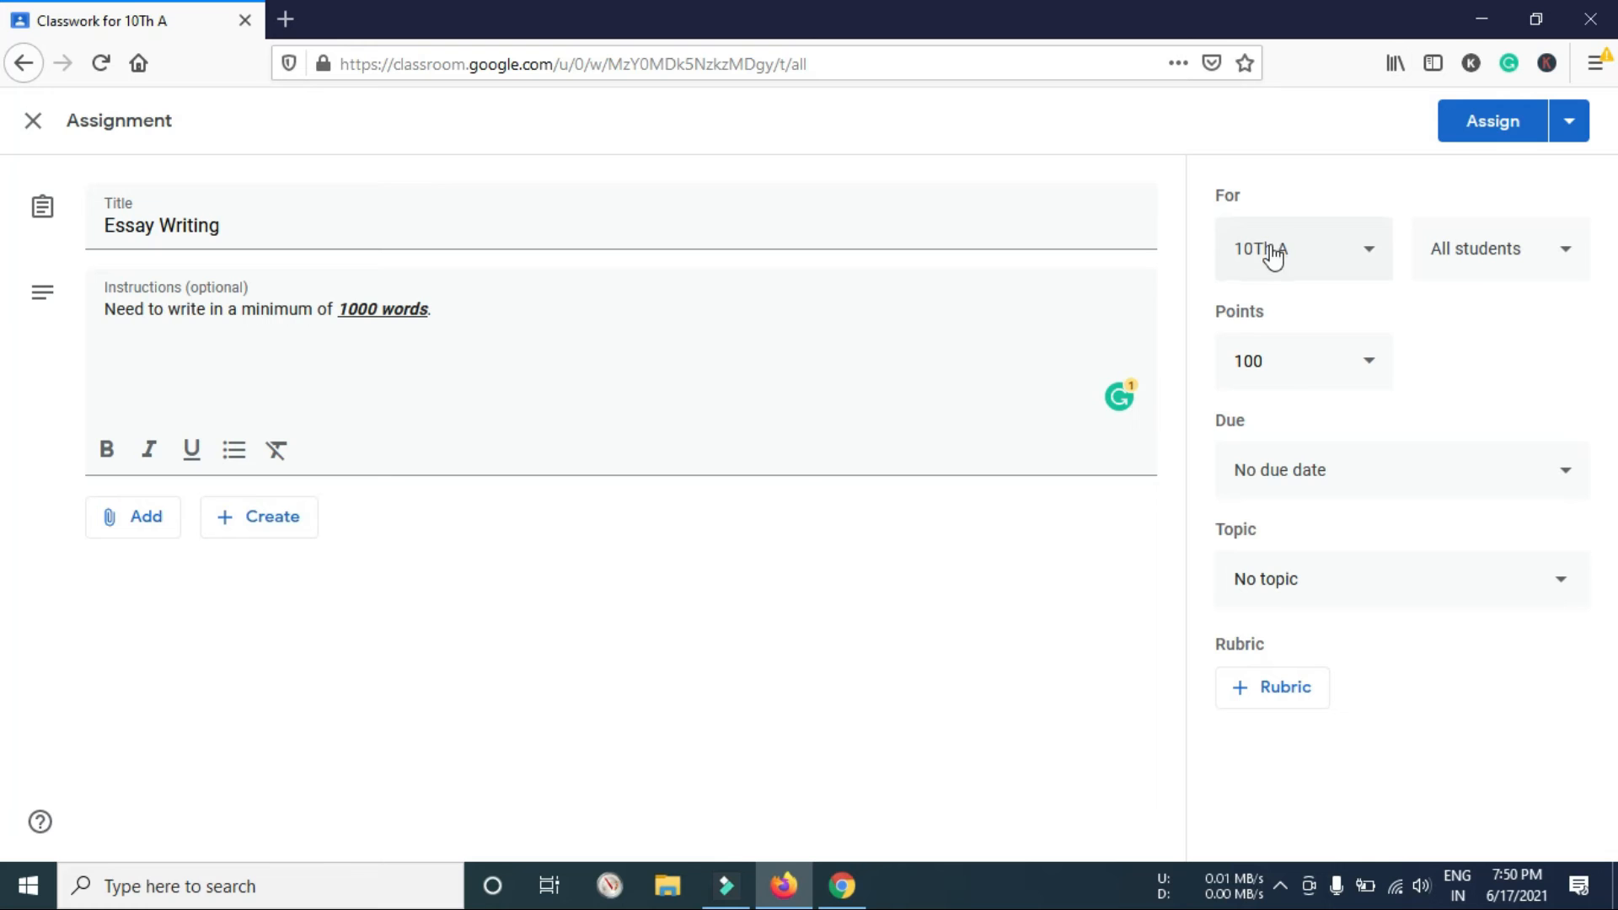
pyautogui.click(1216, 201)
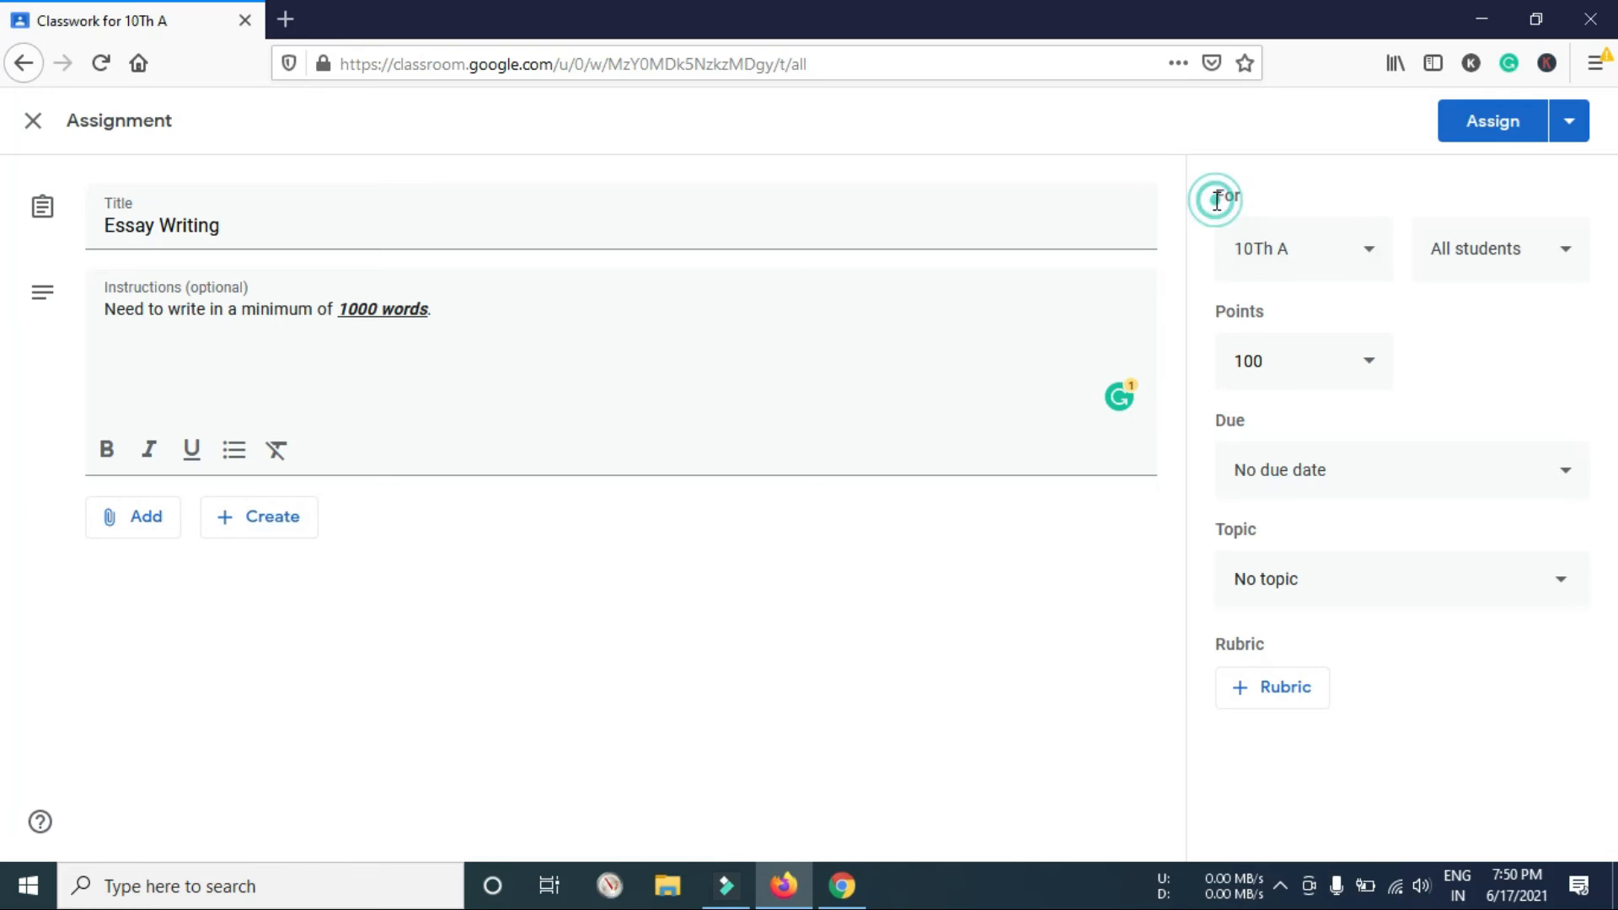
pyautogui.click(1277, 274)
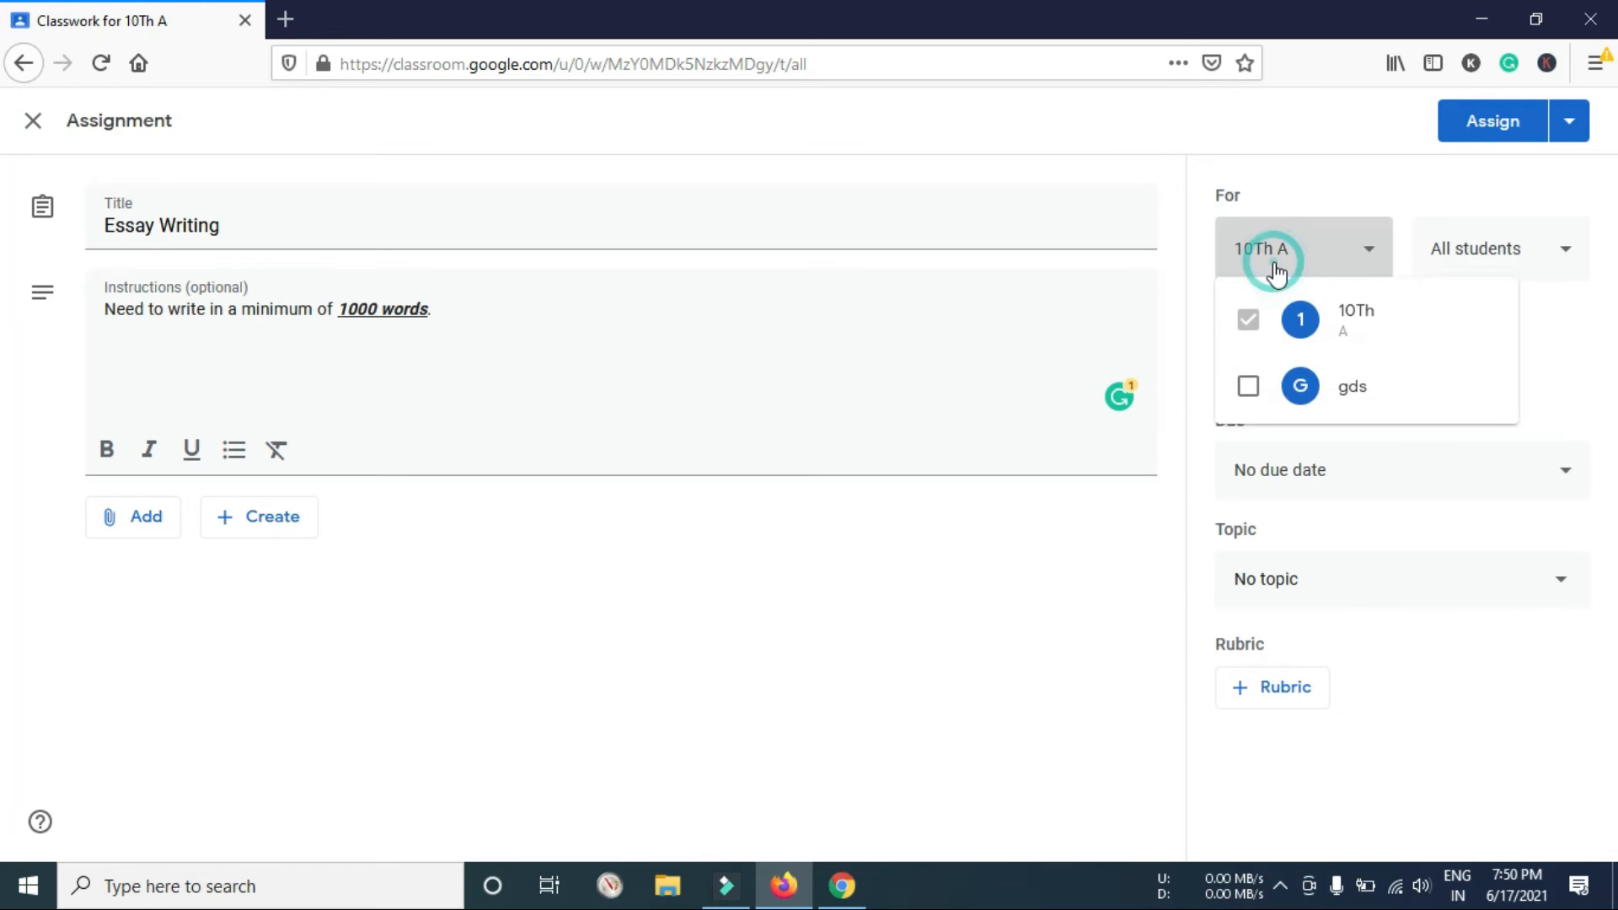
pyautogui.click(1277, 274)
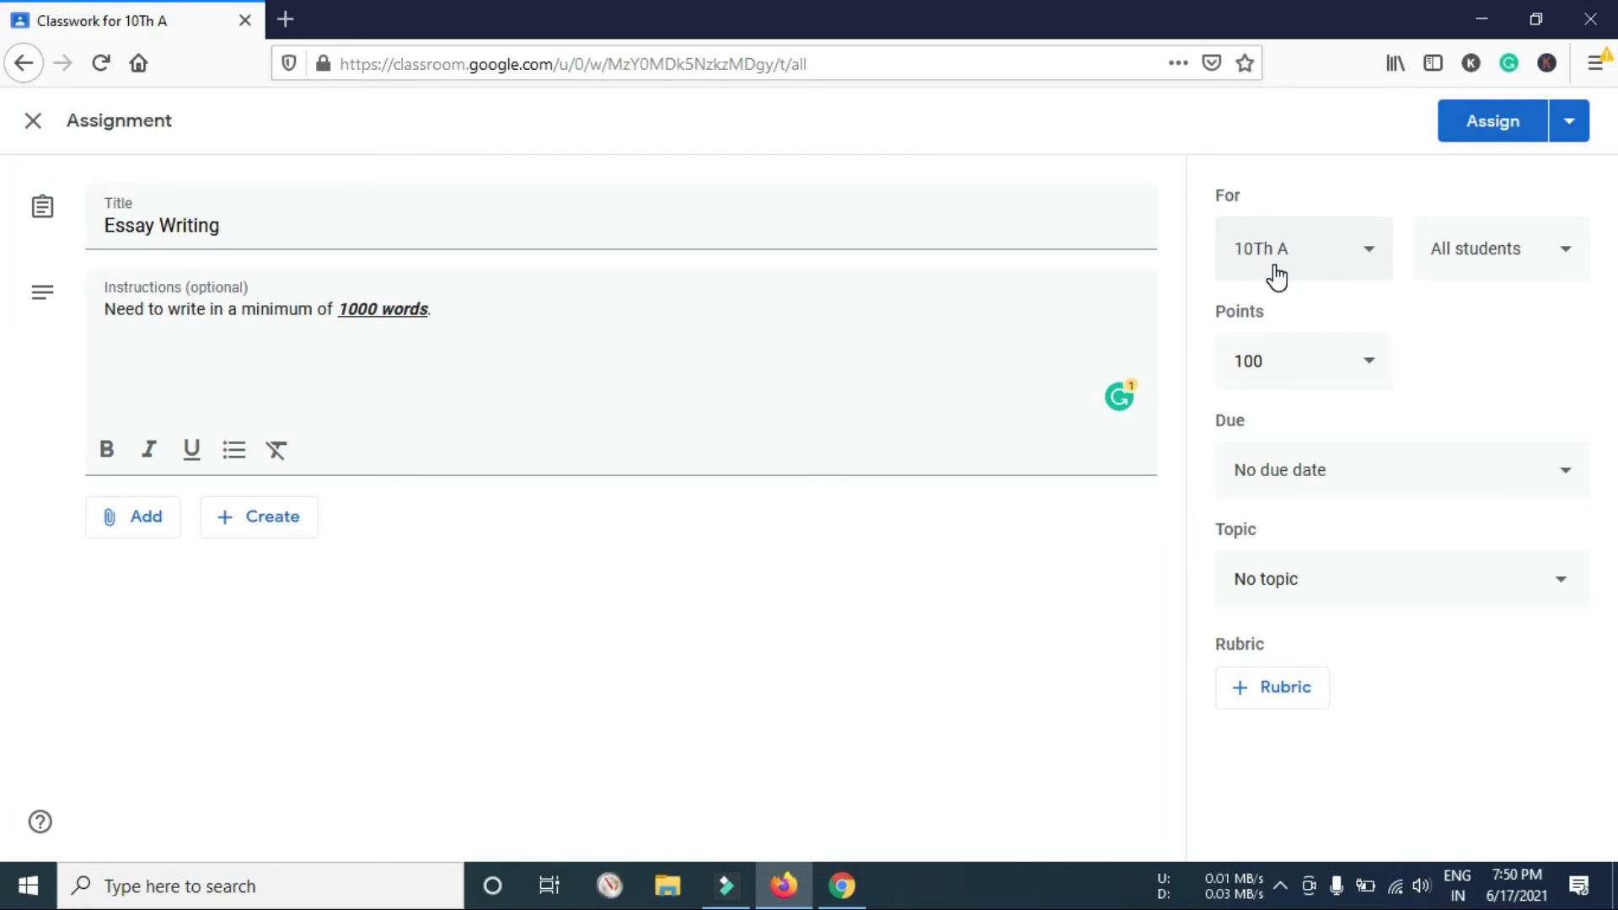
pyautogui.click(1277, 276)
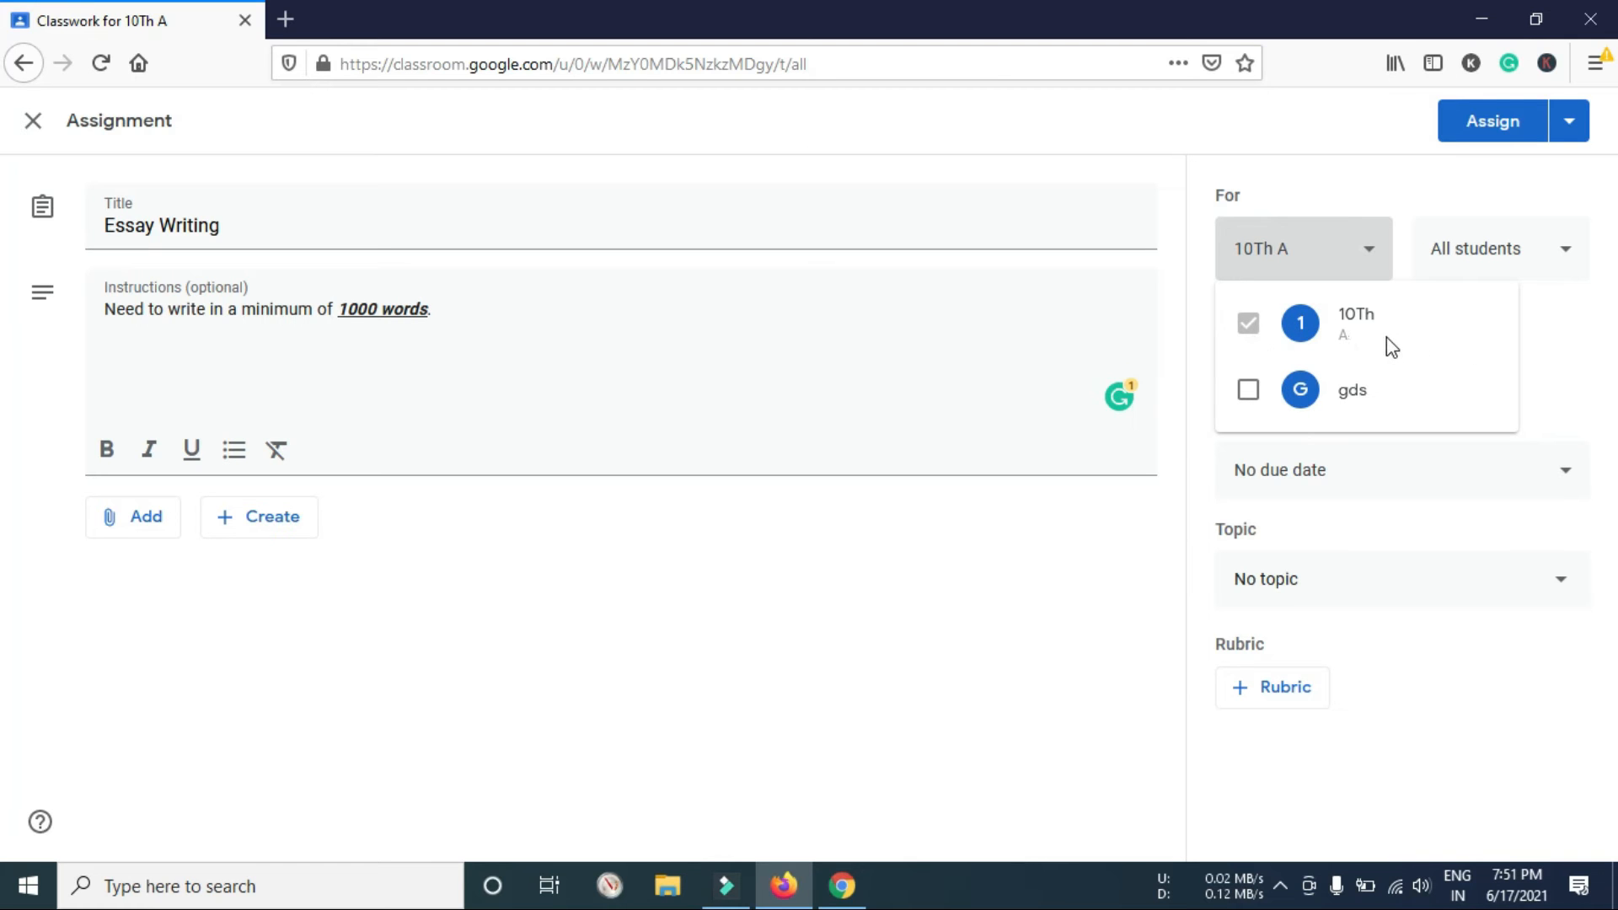
pyautogui.click(1323, 245)
pyautogui.click(1307, 263)
pyautogui.click(1079, 600)
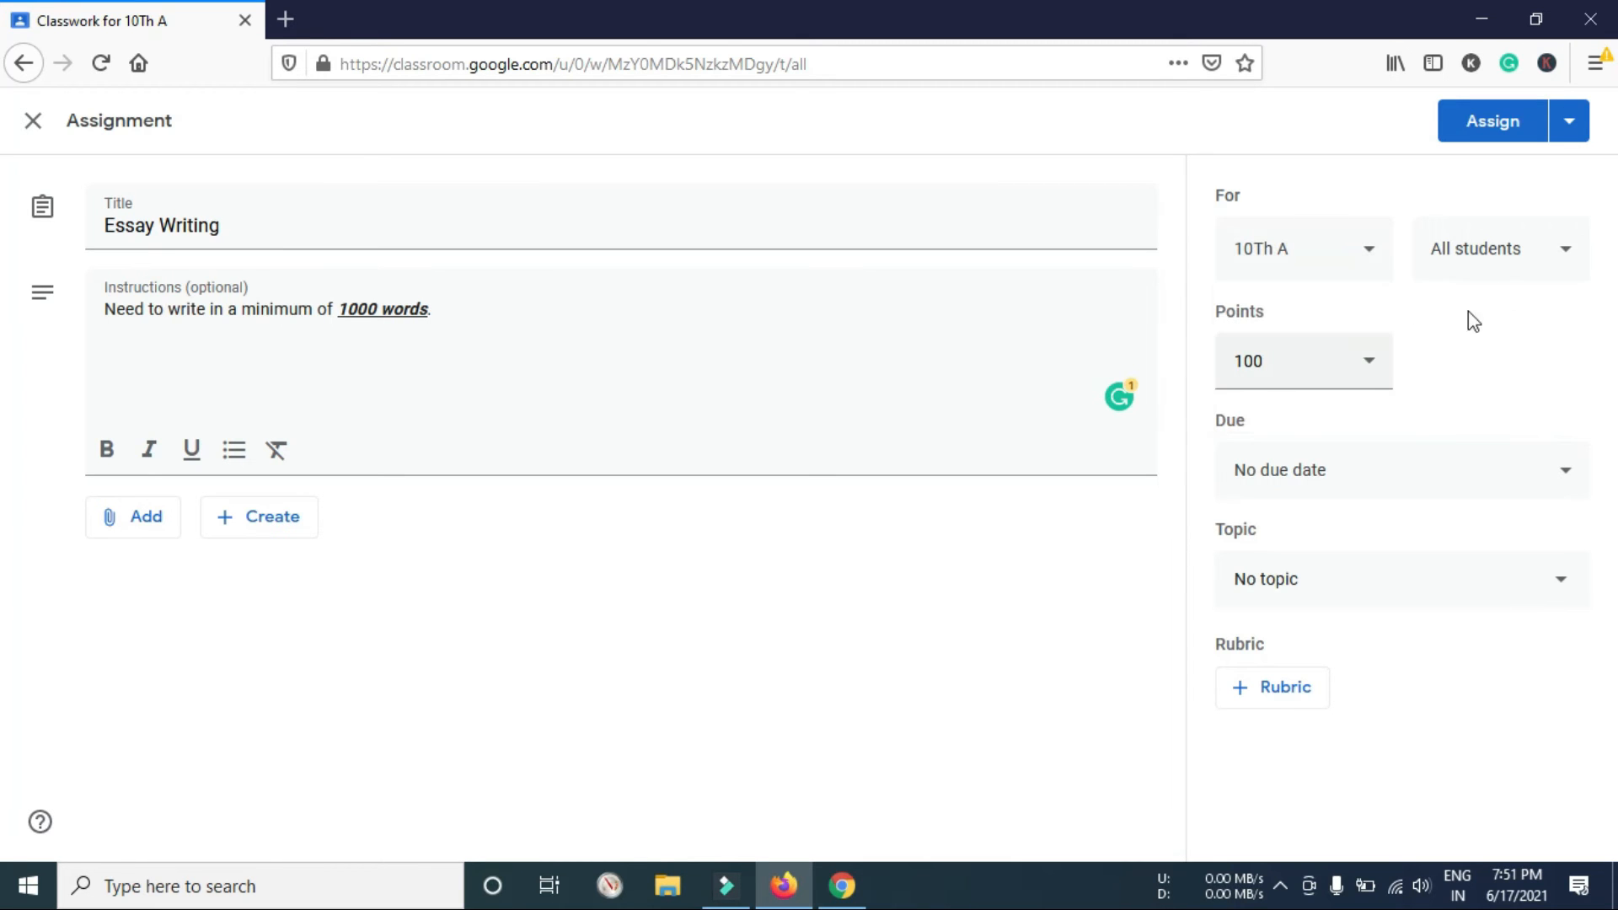
# Step: Deselect all students as recipients of the assignment and select all of them again
pyautogui.click(1508, 246)
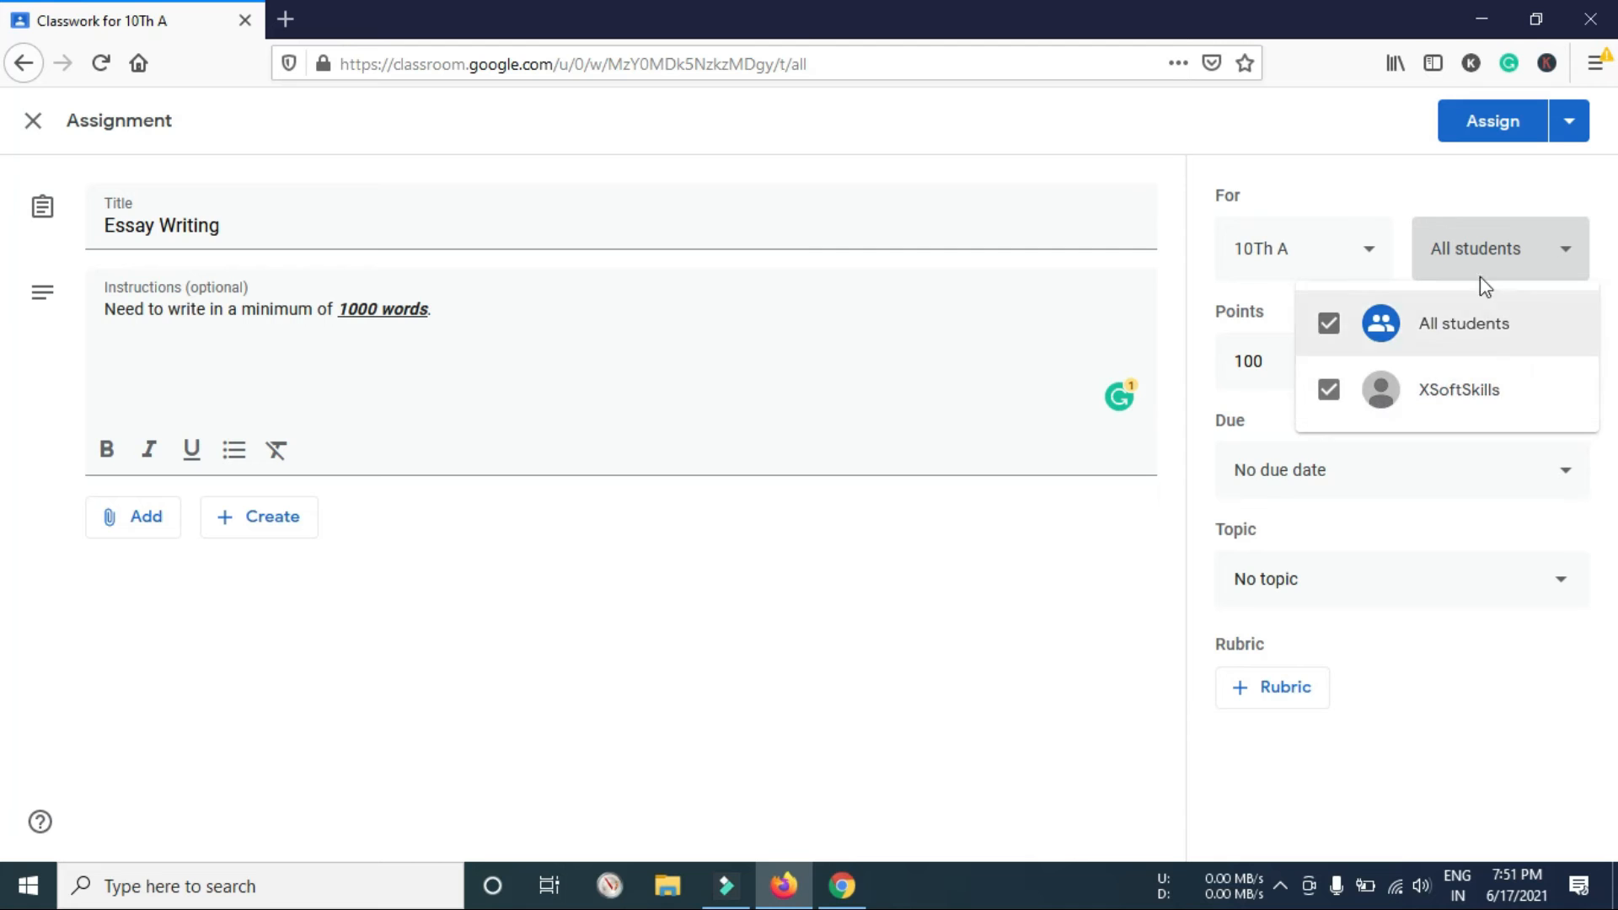
pyautogui.click(1331, 330)
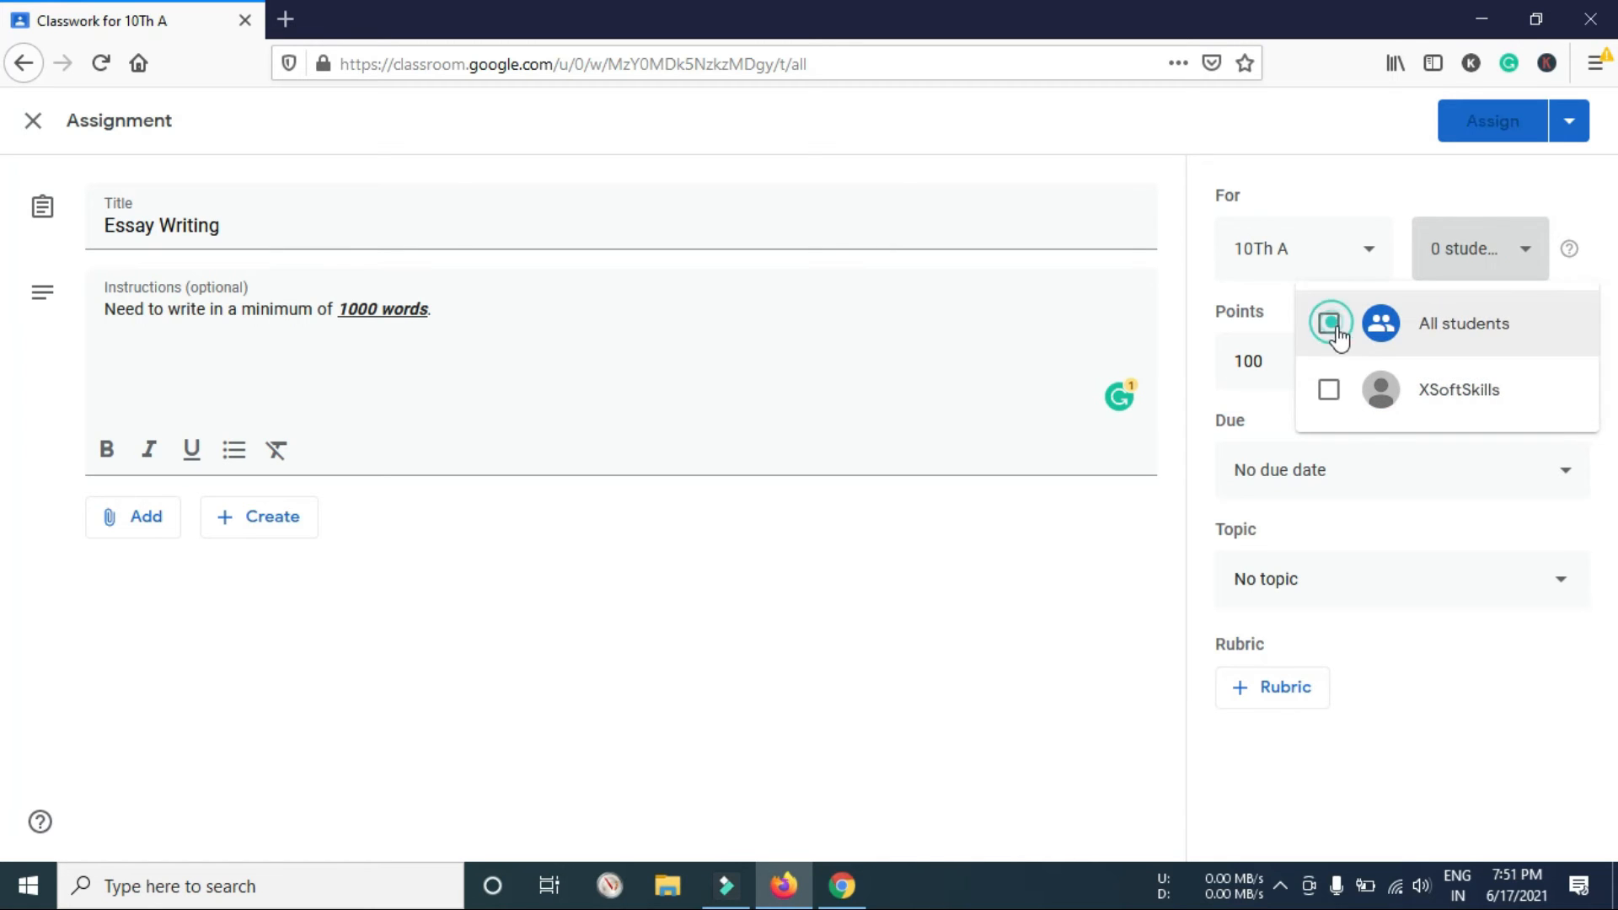
pyautogui.click(1329, 389)
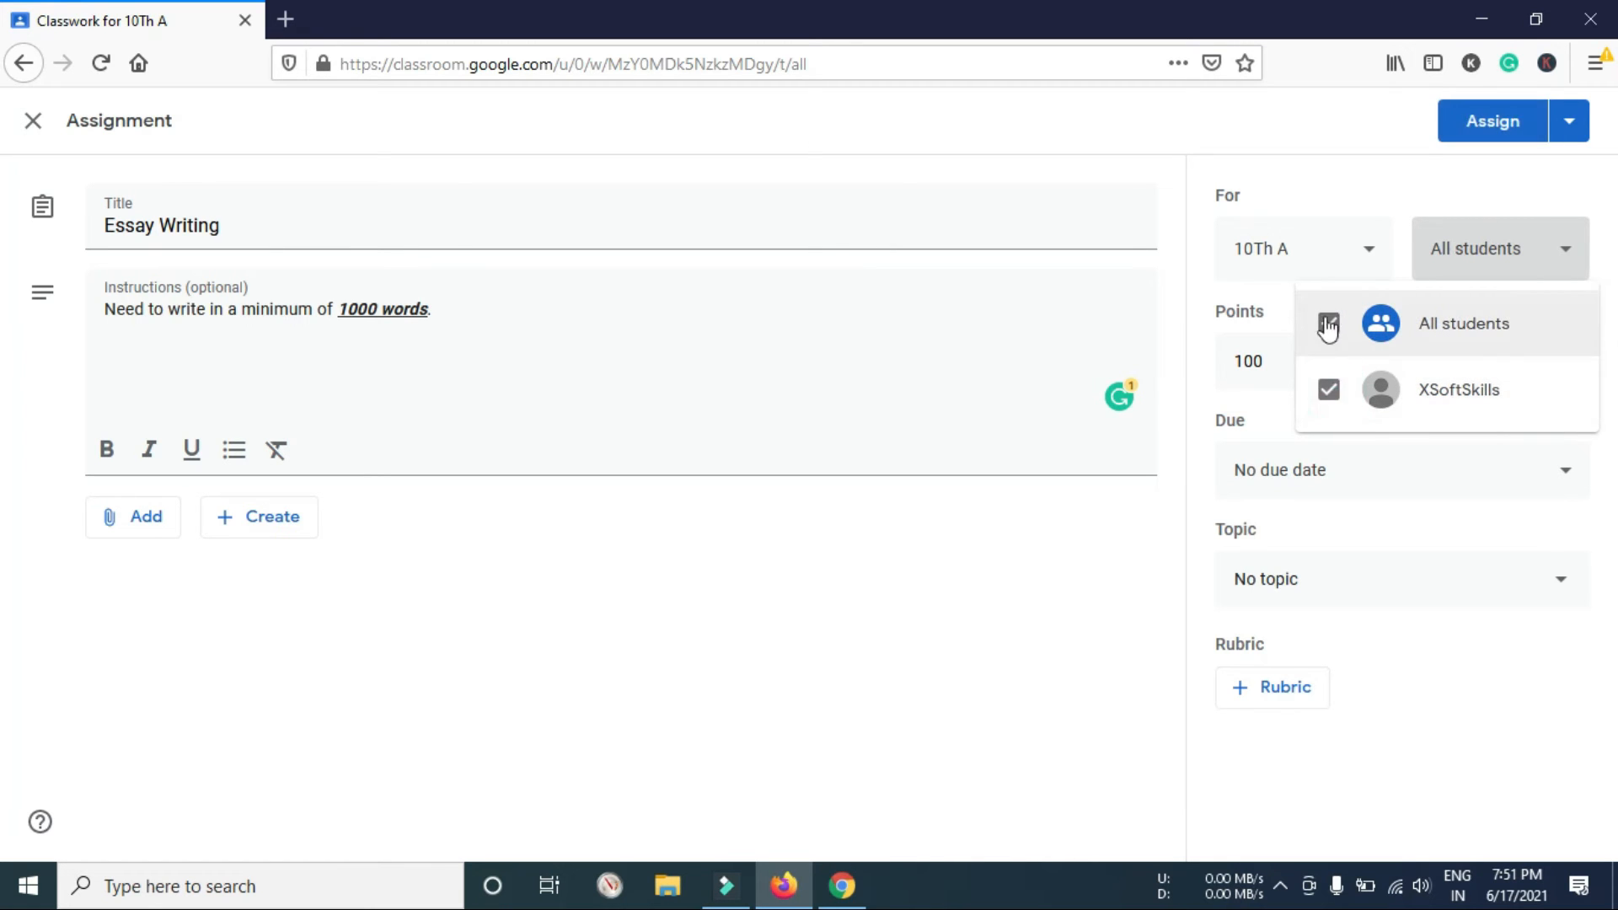
pyautogui.click(1020, 581)
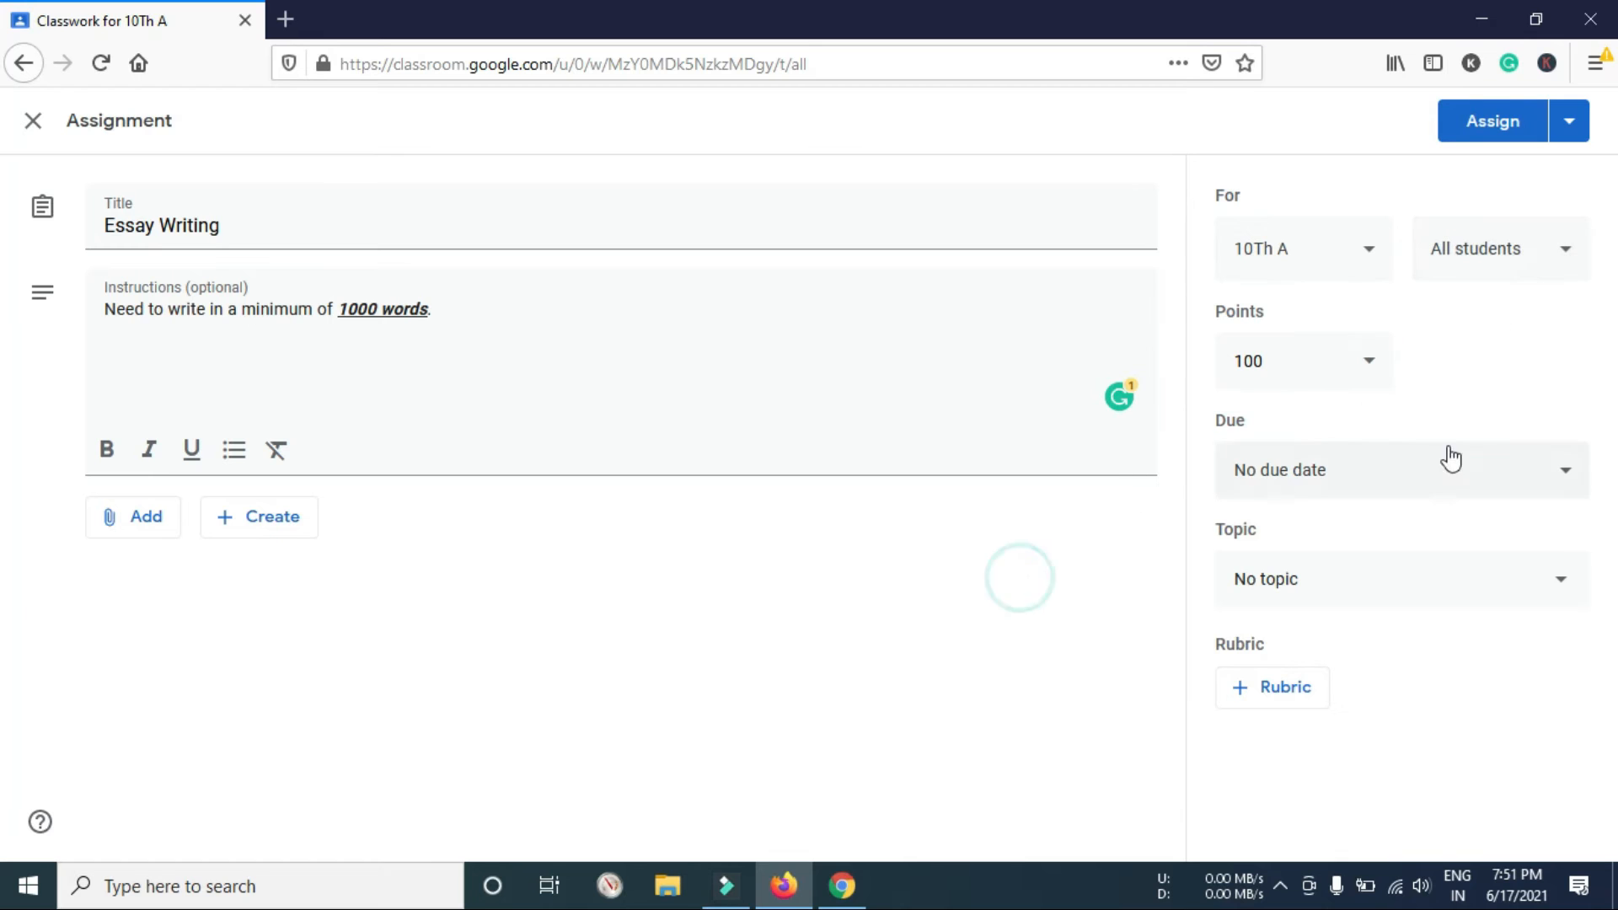
# Step: Set the assignment's points to 50 and its due date to 19 Jun 2021 at 23:59
pyautogui.click(1363, 378)
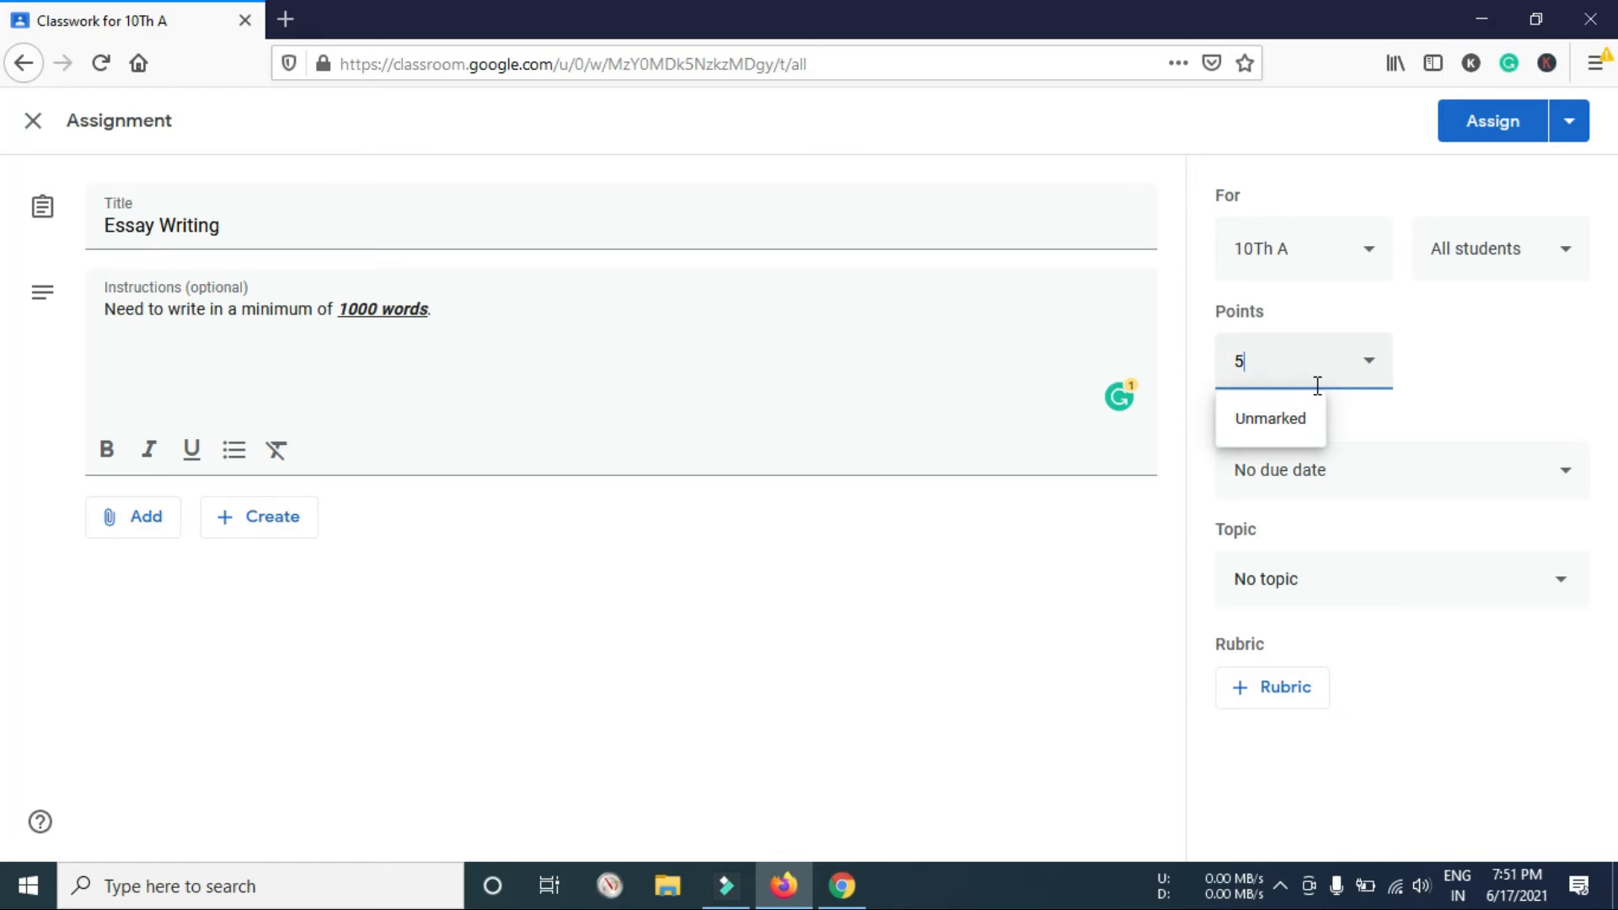
pyautogui.click(1470, 384)
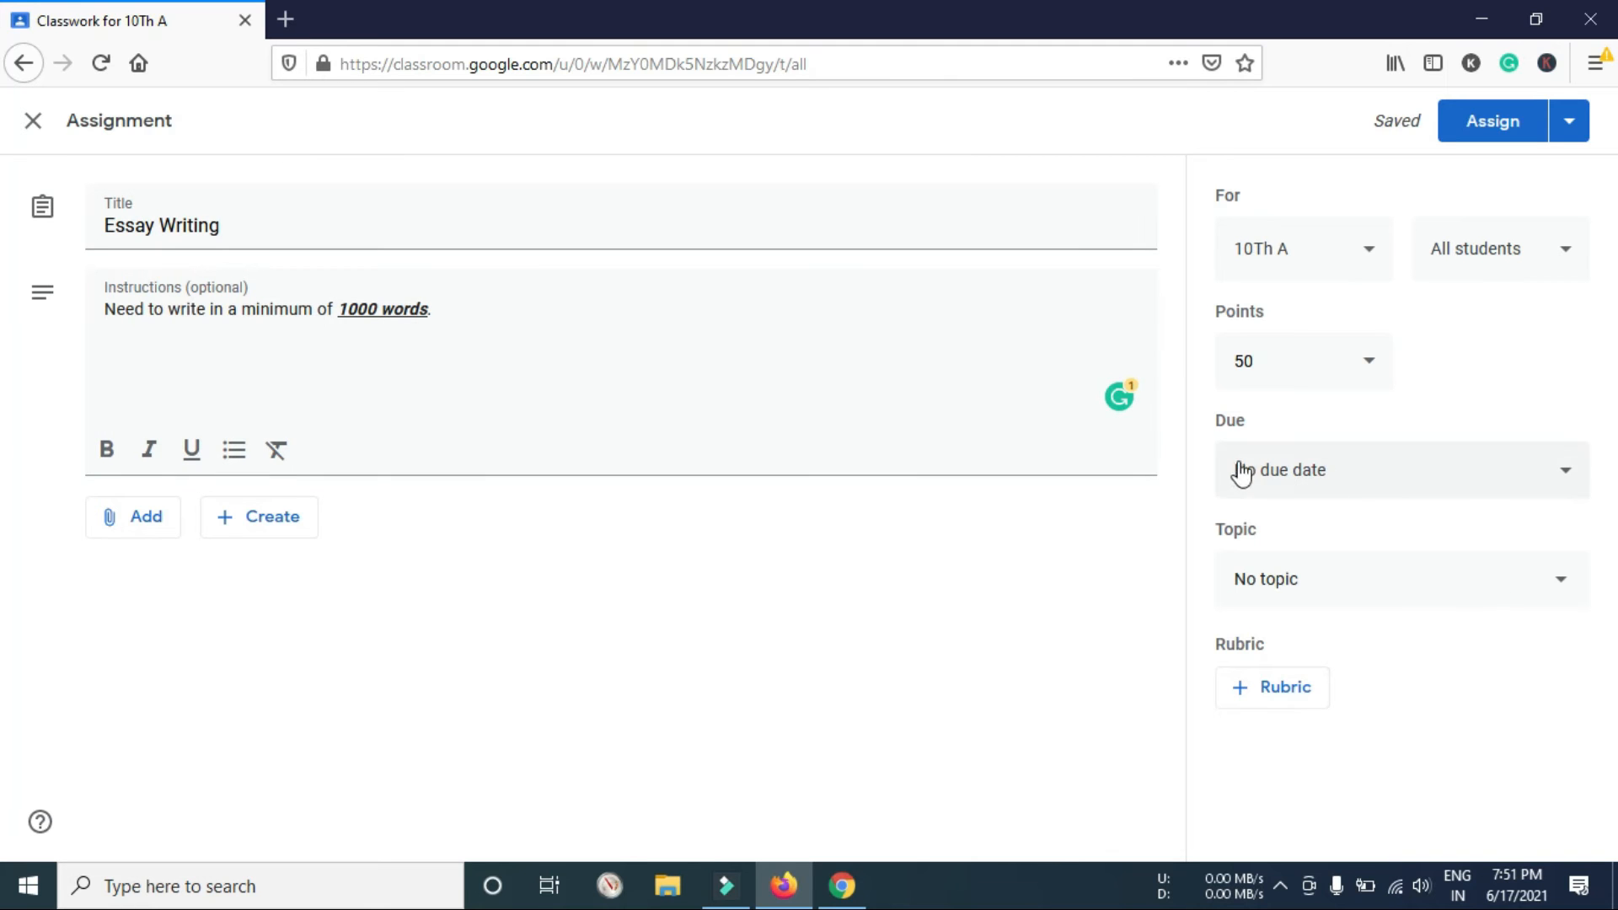
pyautogui.click(1290, 488)
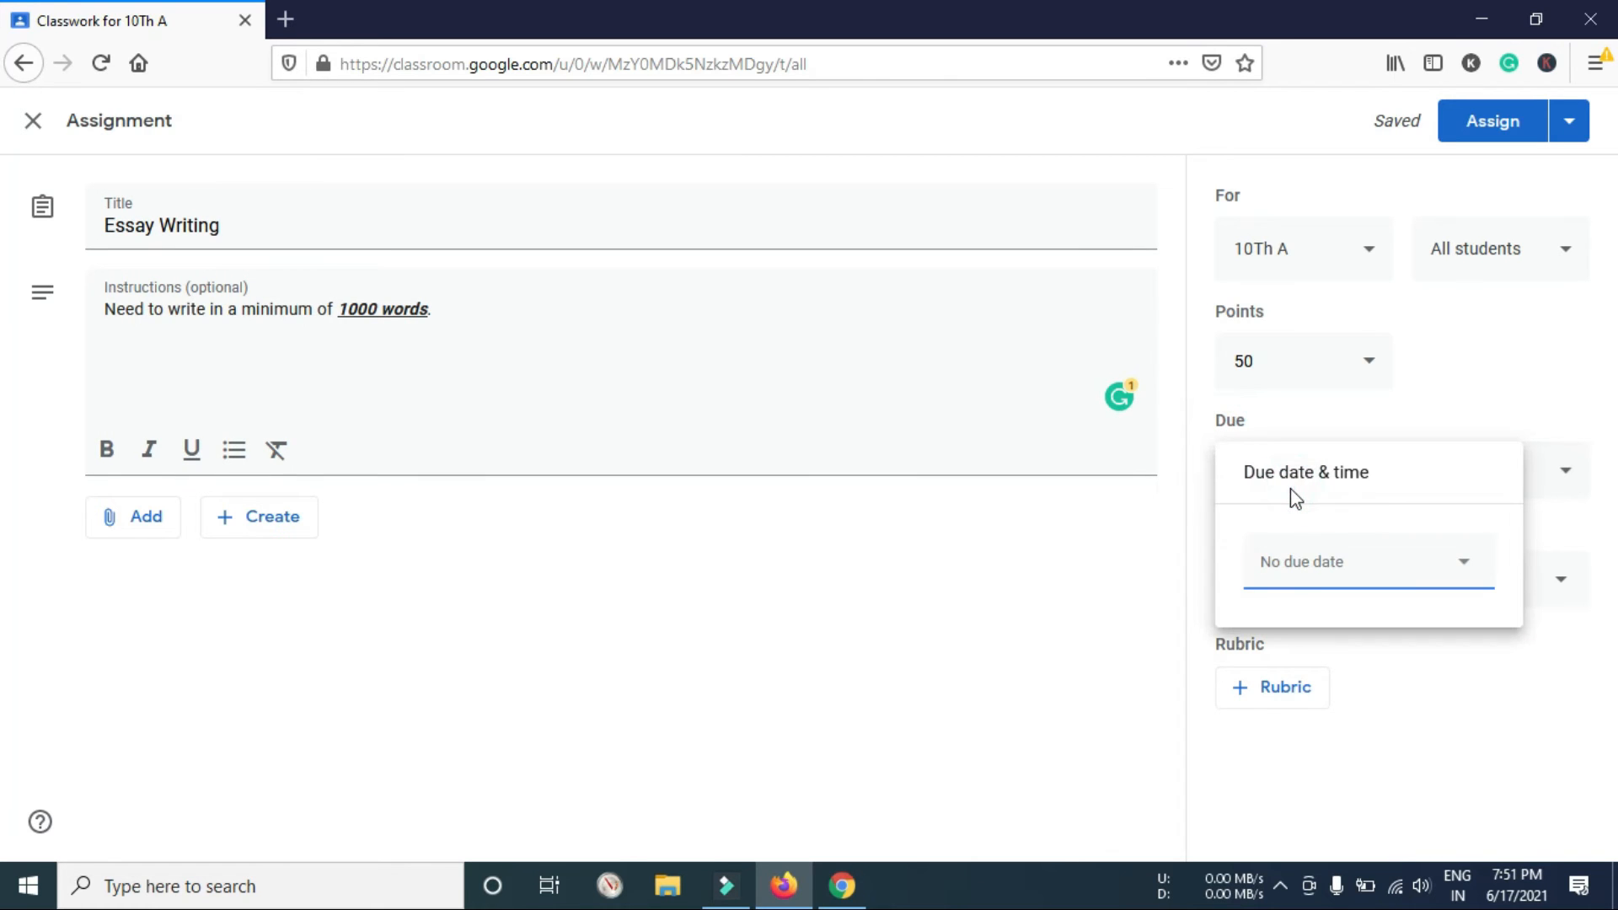
pyautogui.click(1316, 563)
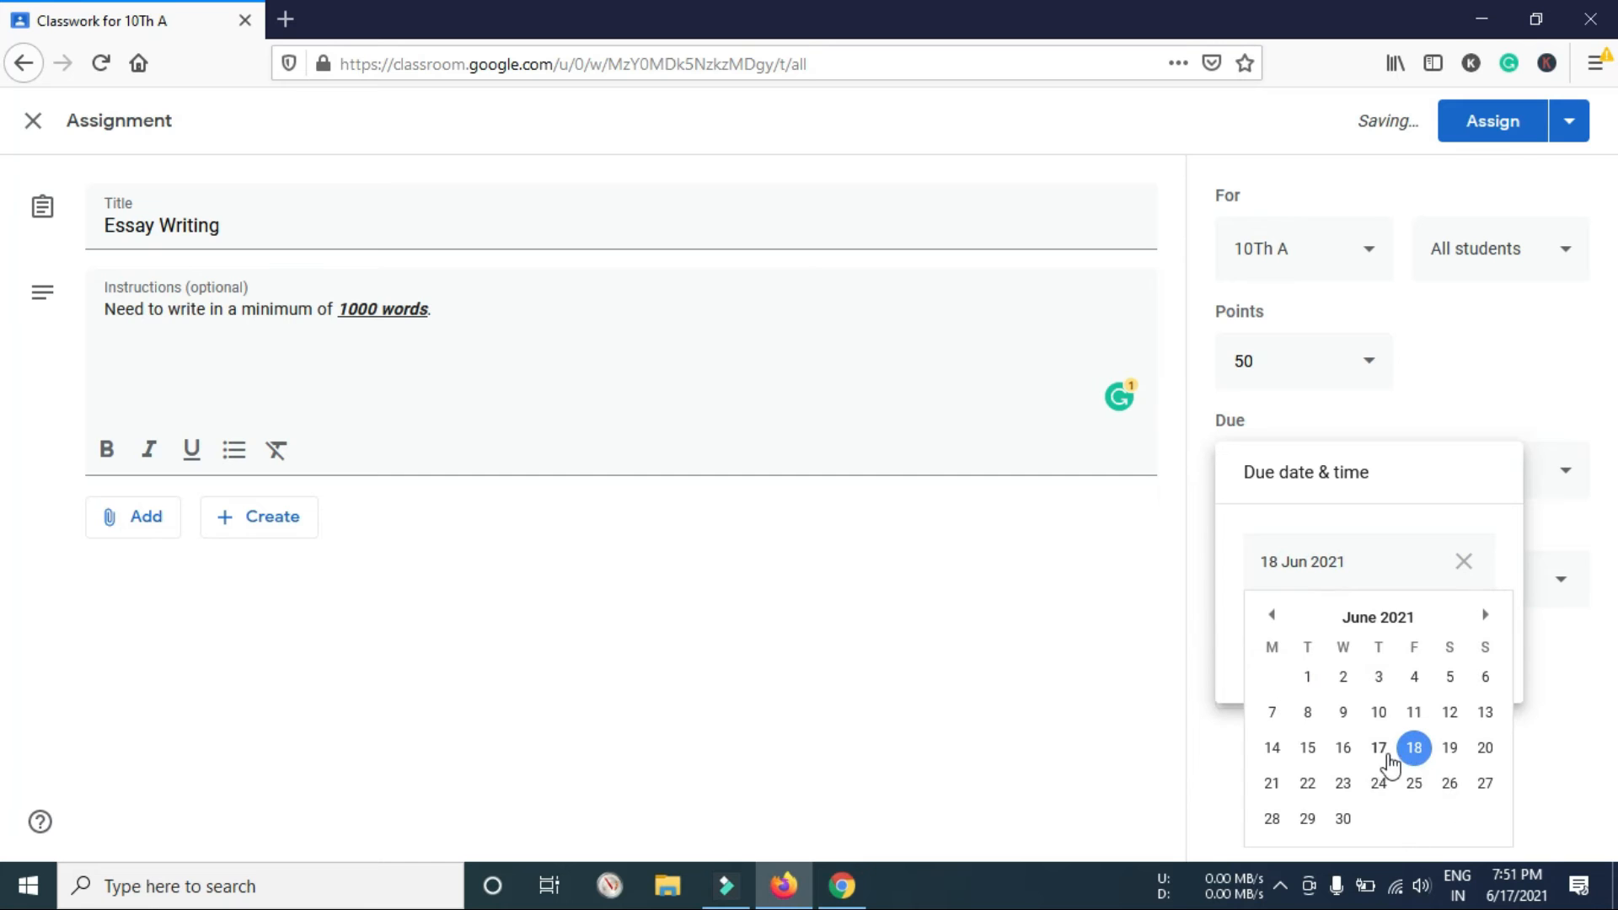
pyautogui.click(1449, 749)
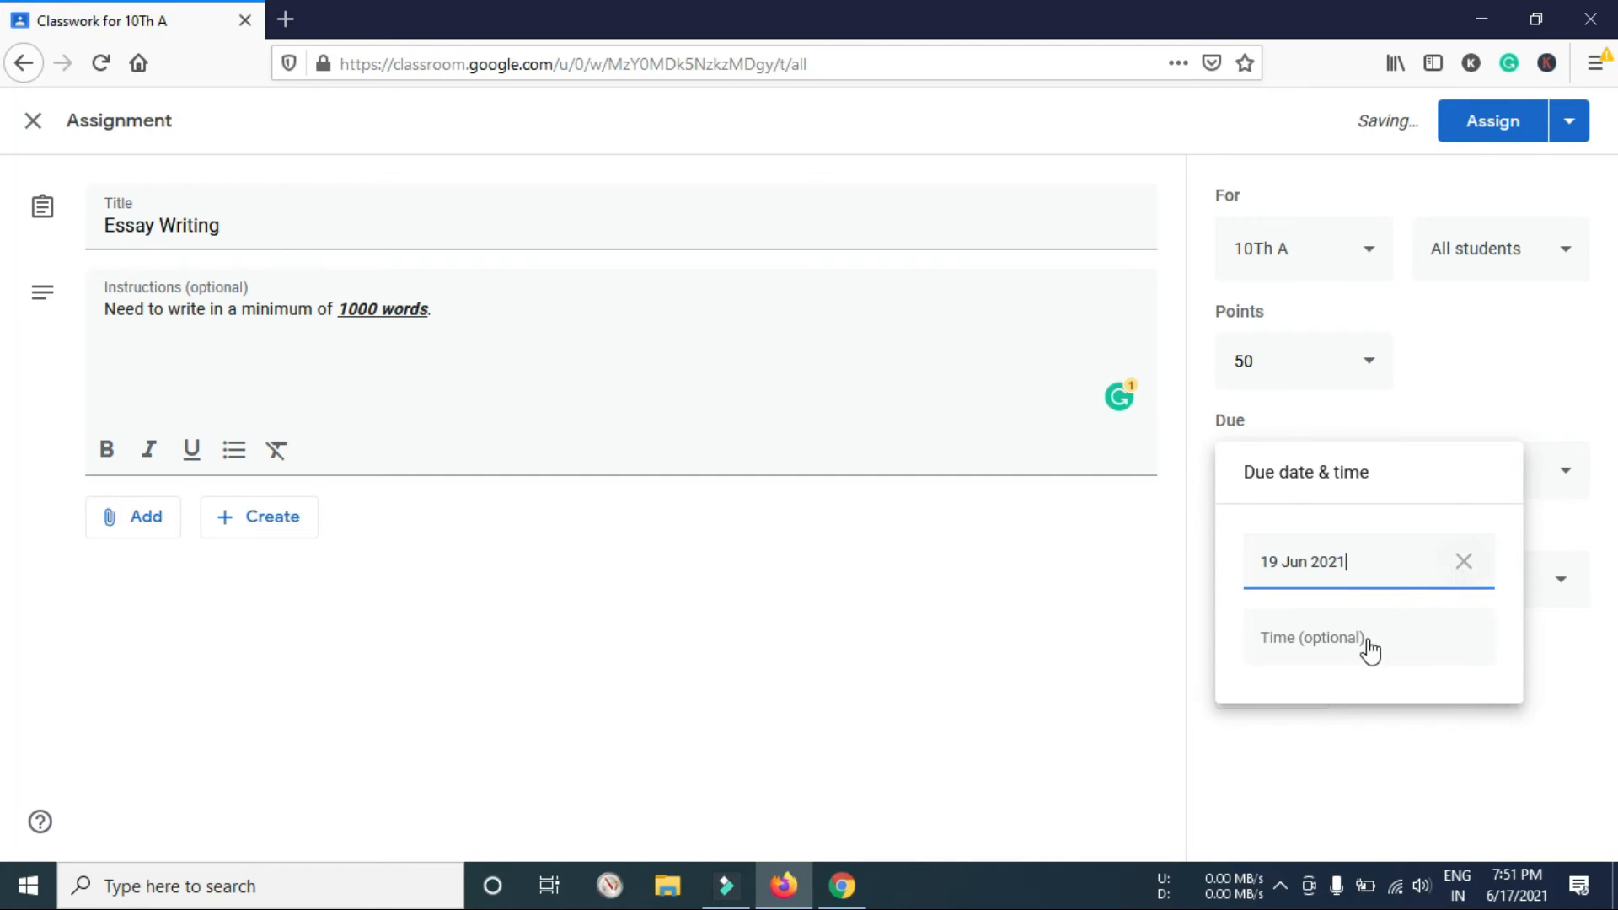
pyautogui.click(1322, 649)
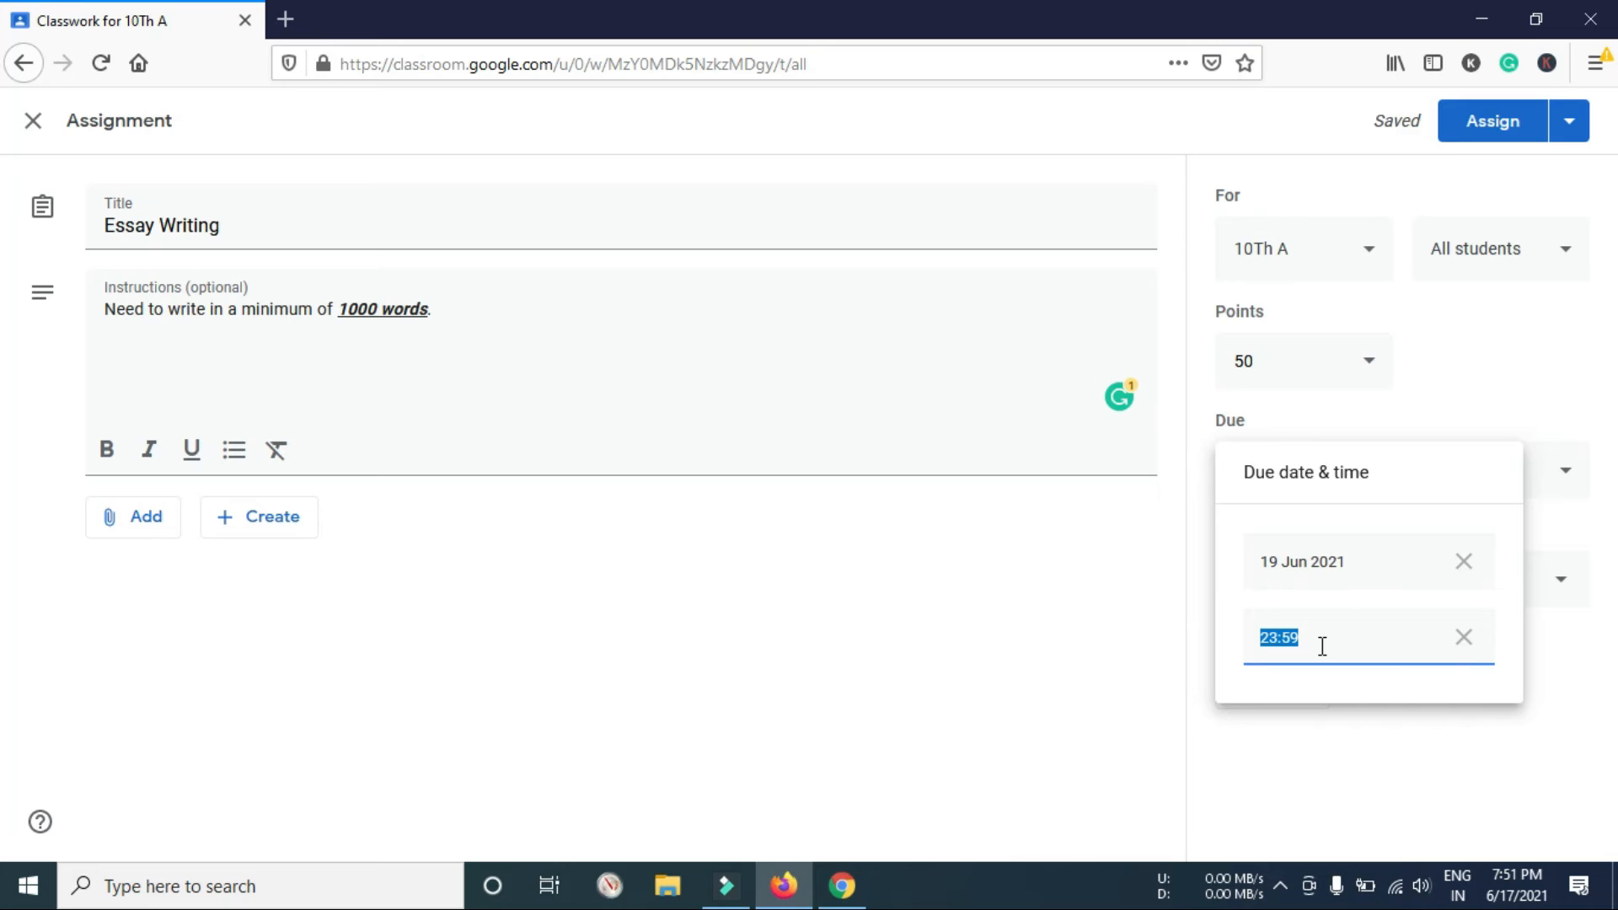
pyautogui.click(1354, 650)
pyautogui.moveTo(1354, 650); pyautogui.dragTo(1284, 642)
pyautogui.click(1094, 674)
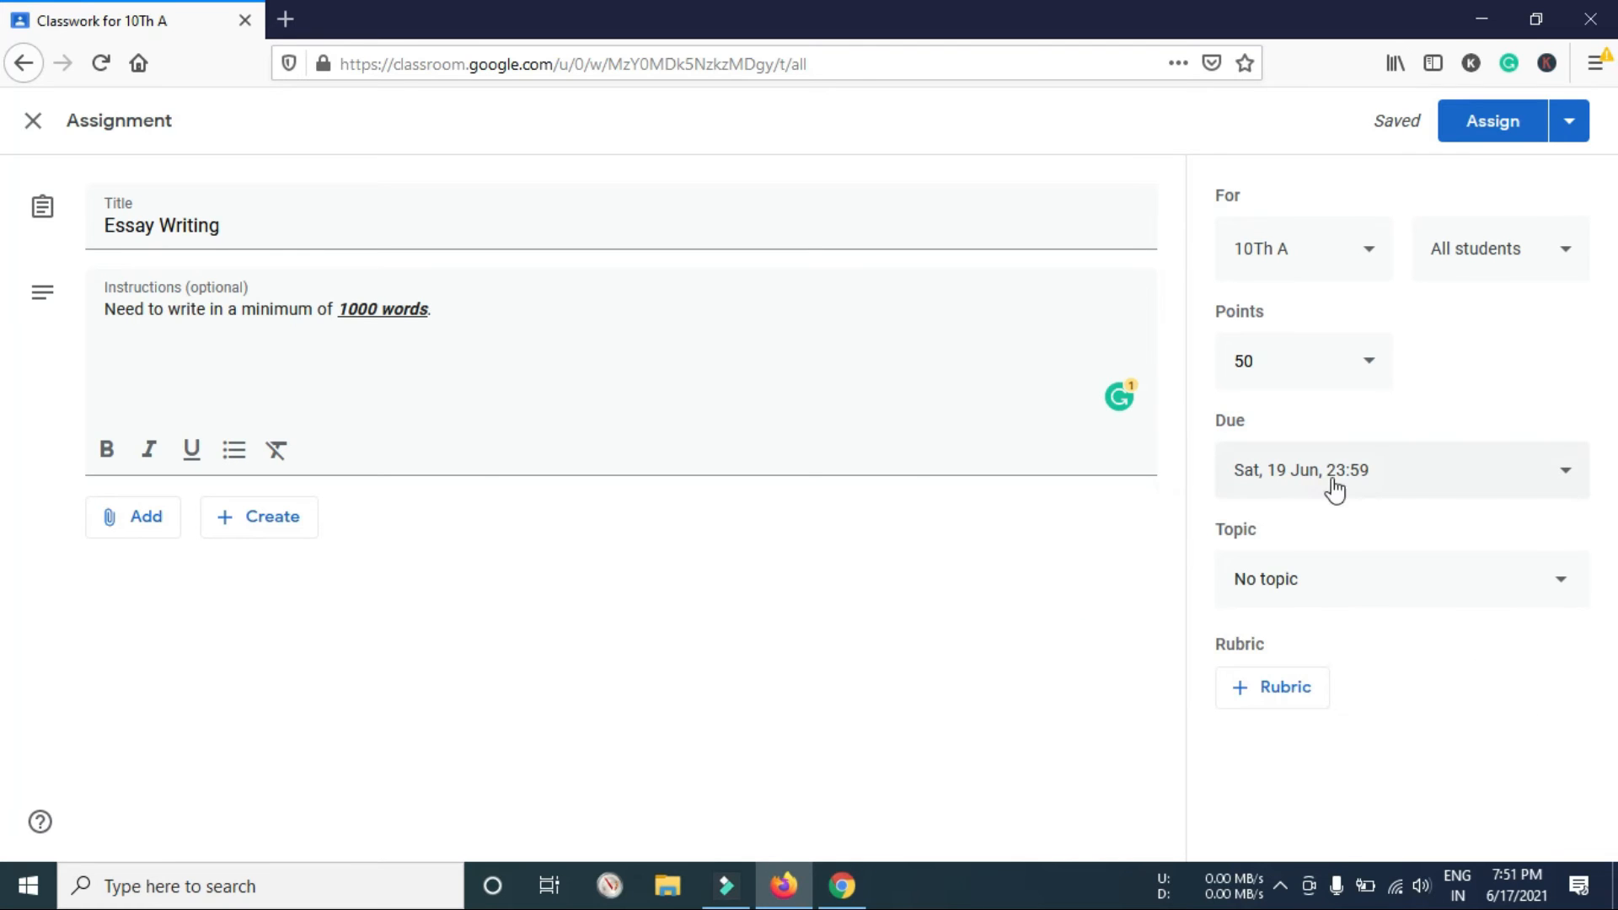
# Step: Examine the topic and rubric options for the assignment, discarding the empty new topic
pyautogui.click(1319, 599)
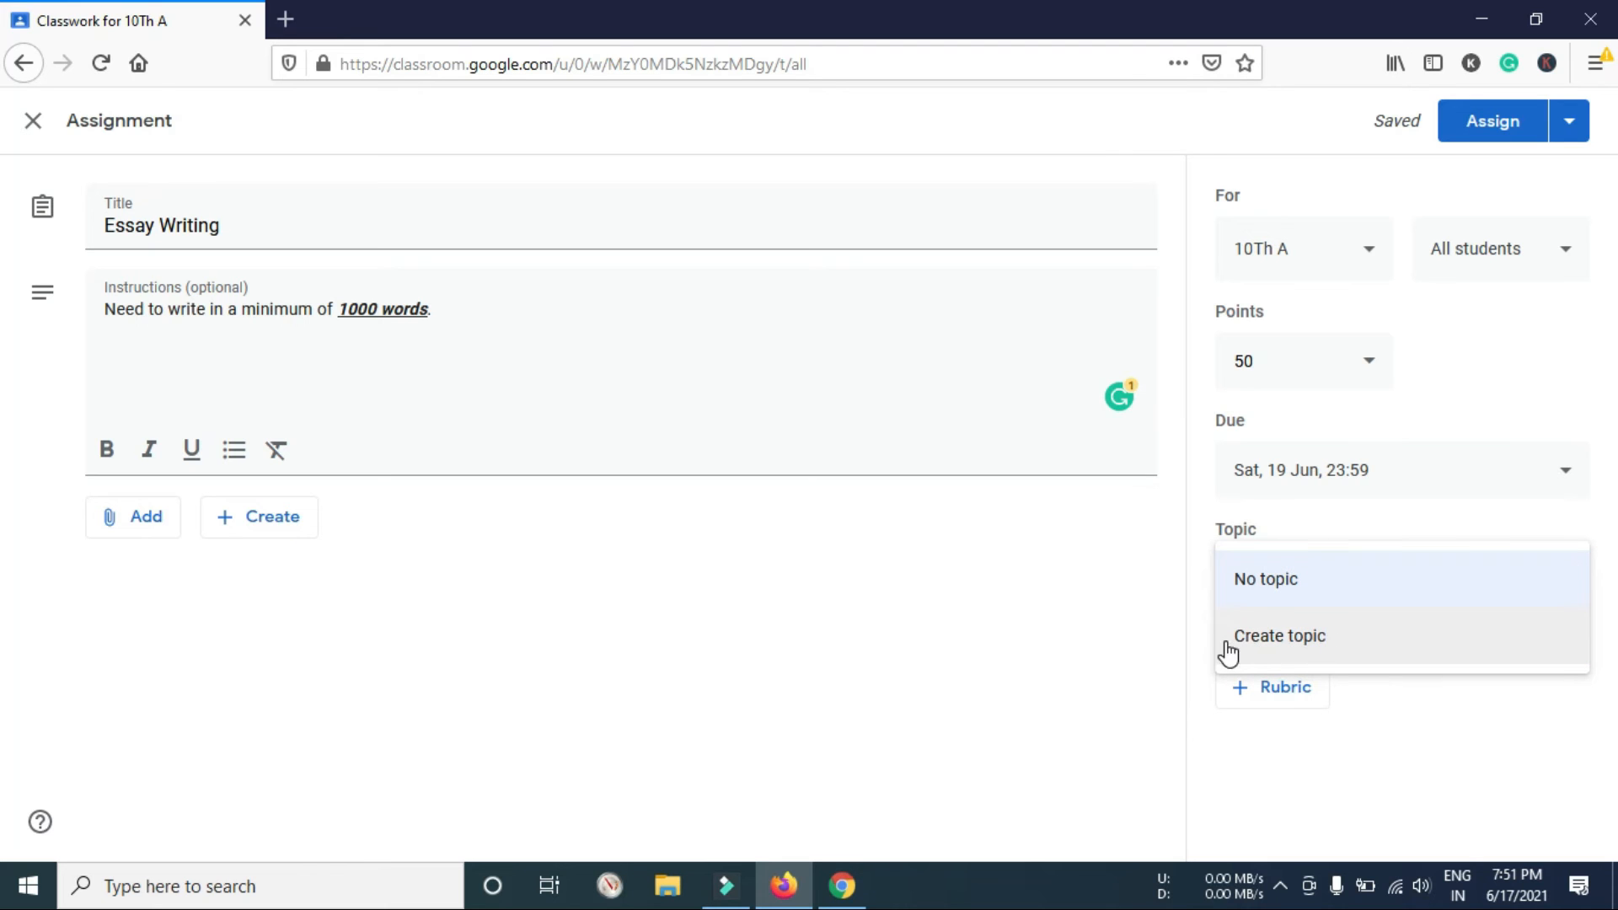
pyautogui.click(1271, 638)
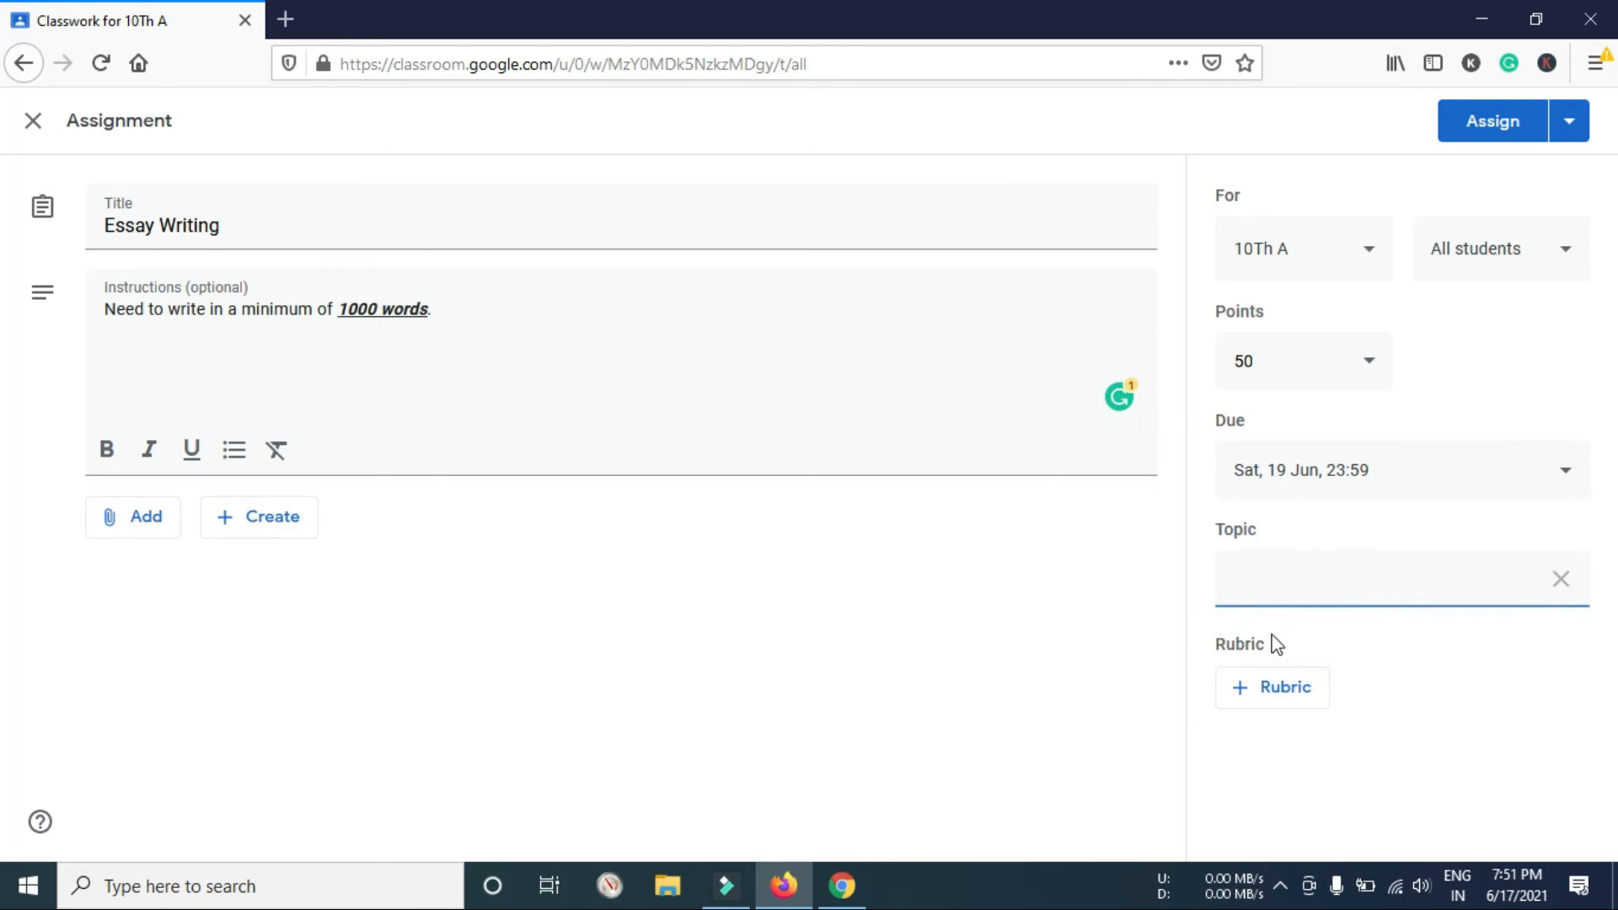
pyautogui.click(1560, 579)
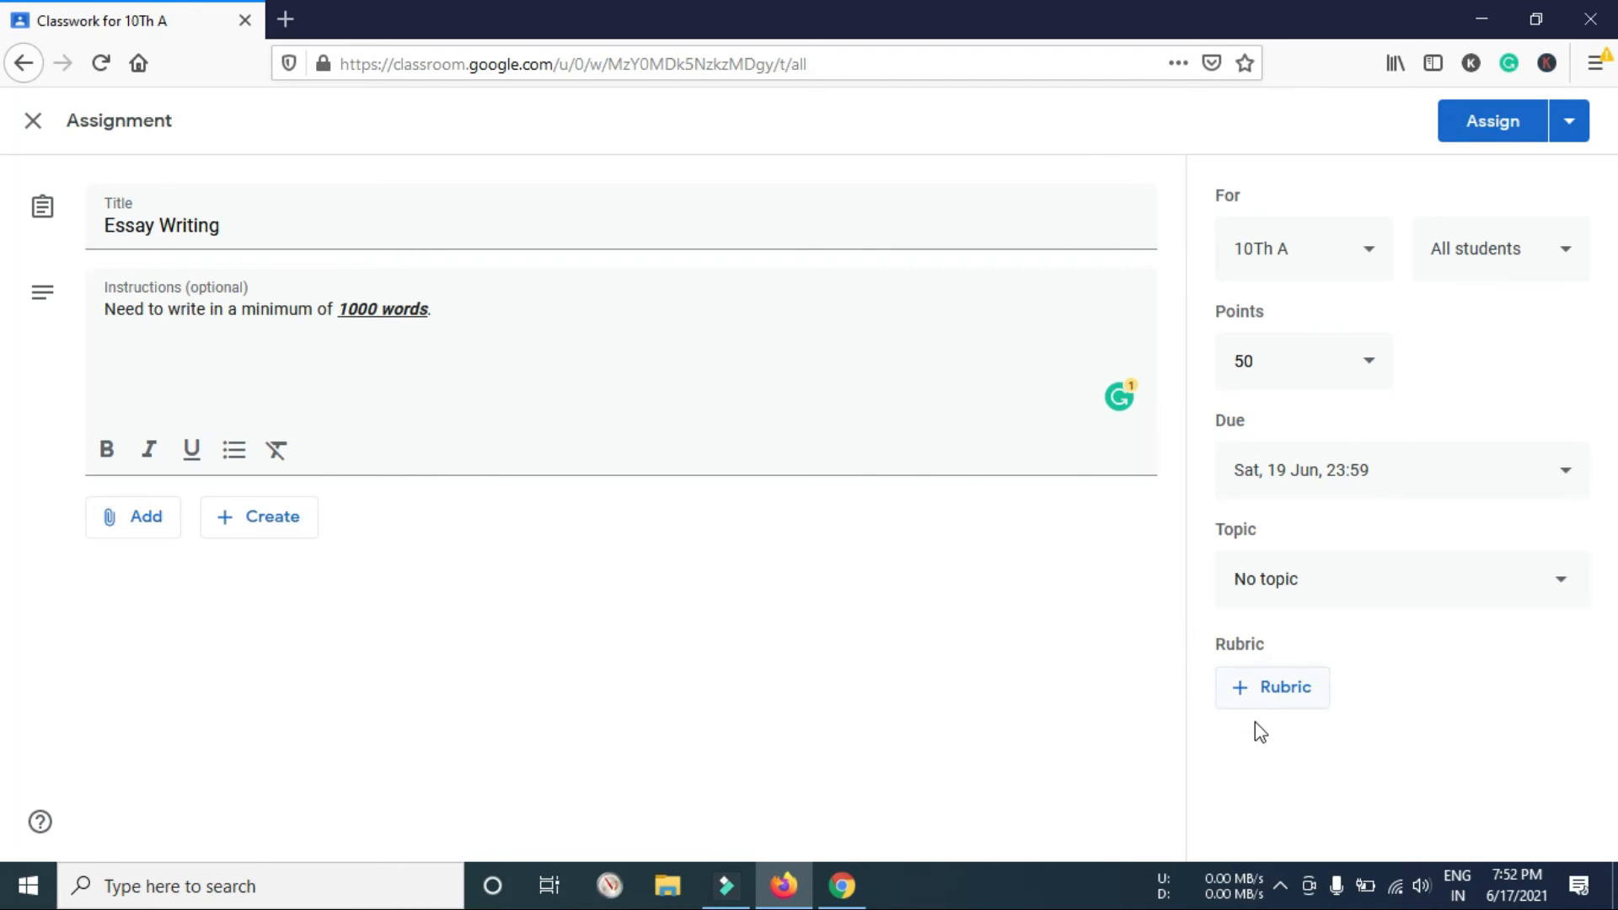
pyautogui.click(1271, 693)
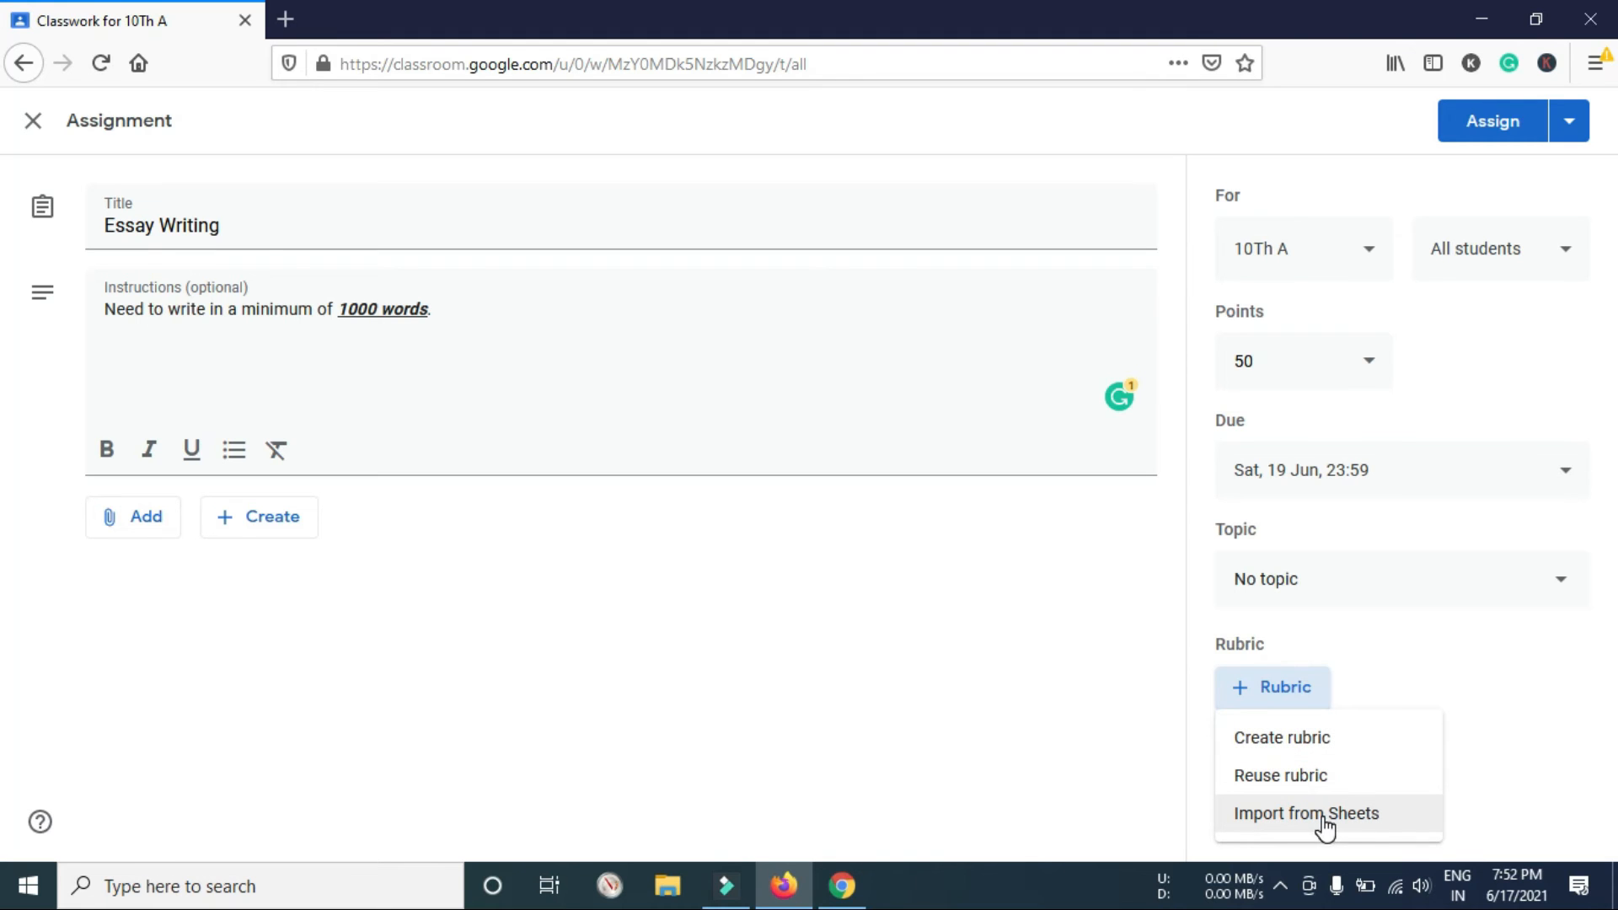
pyautogui.click(1128, 788)
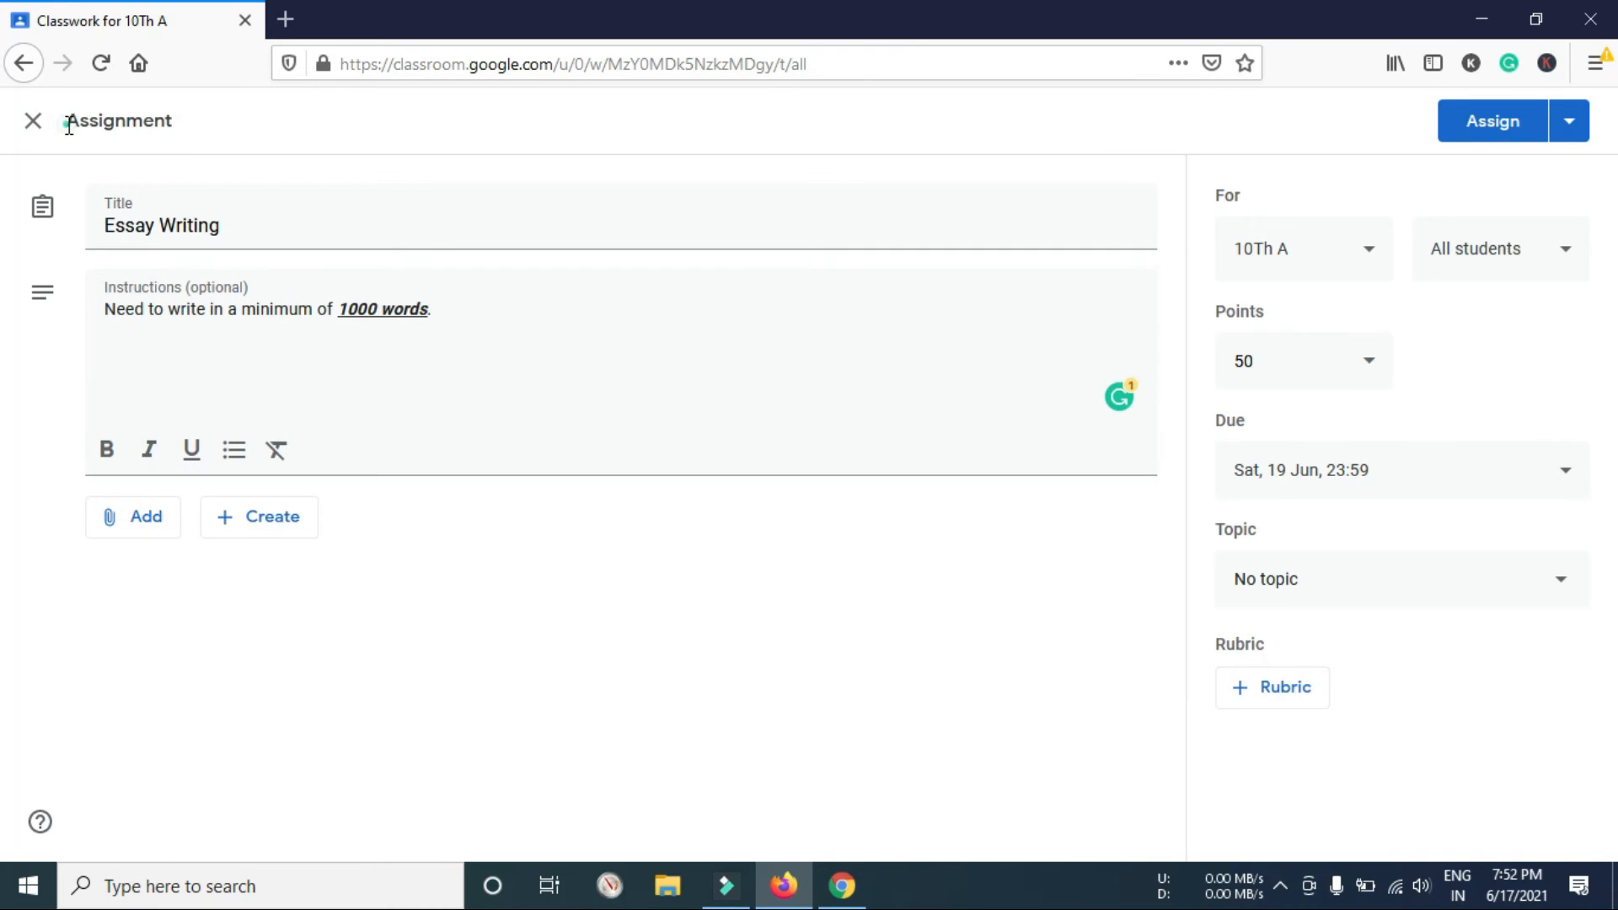
# Step: Review the assignment's heading, title, instructions and attachment options before posting
pyautogui.moveTo(69, 127); pyautogui.dragTo(186, 133)
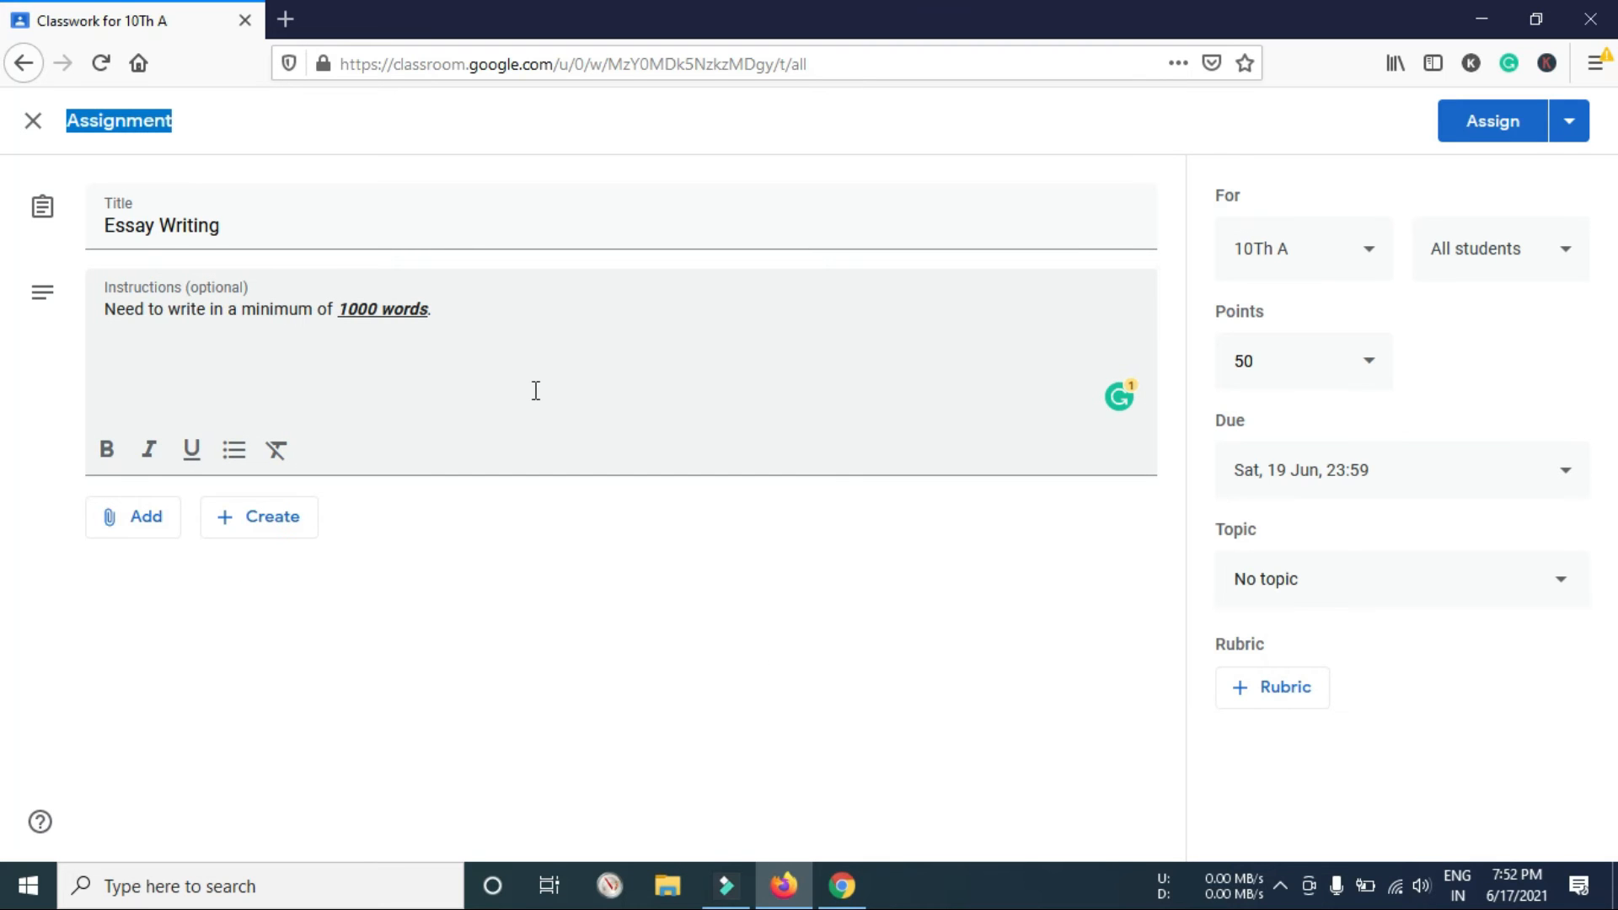
pyautogui.click(529, 321)
pyautogui.moveTo(475, 393); pyautogui.dragTo(82, 349)
pyautogui.click(283, 338)
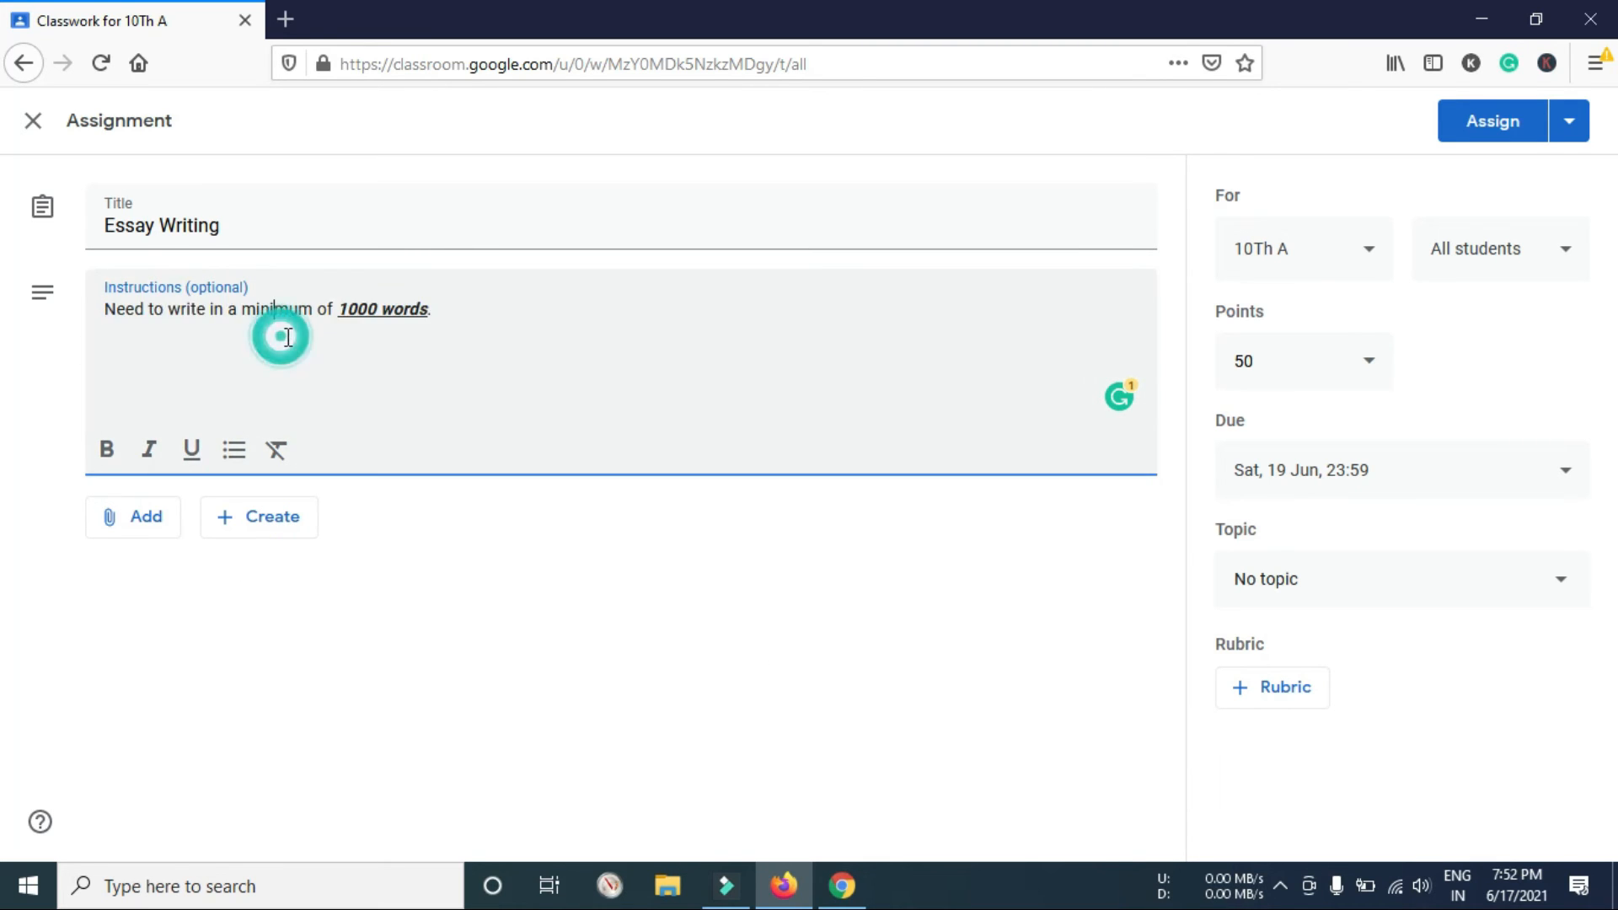
pyautogui.click(232, 221)
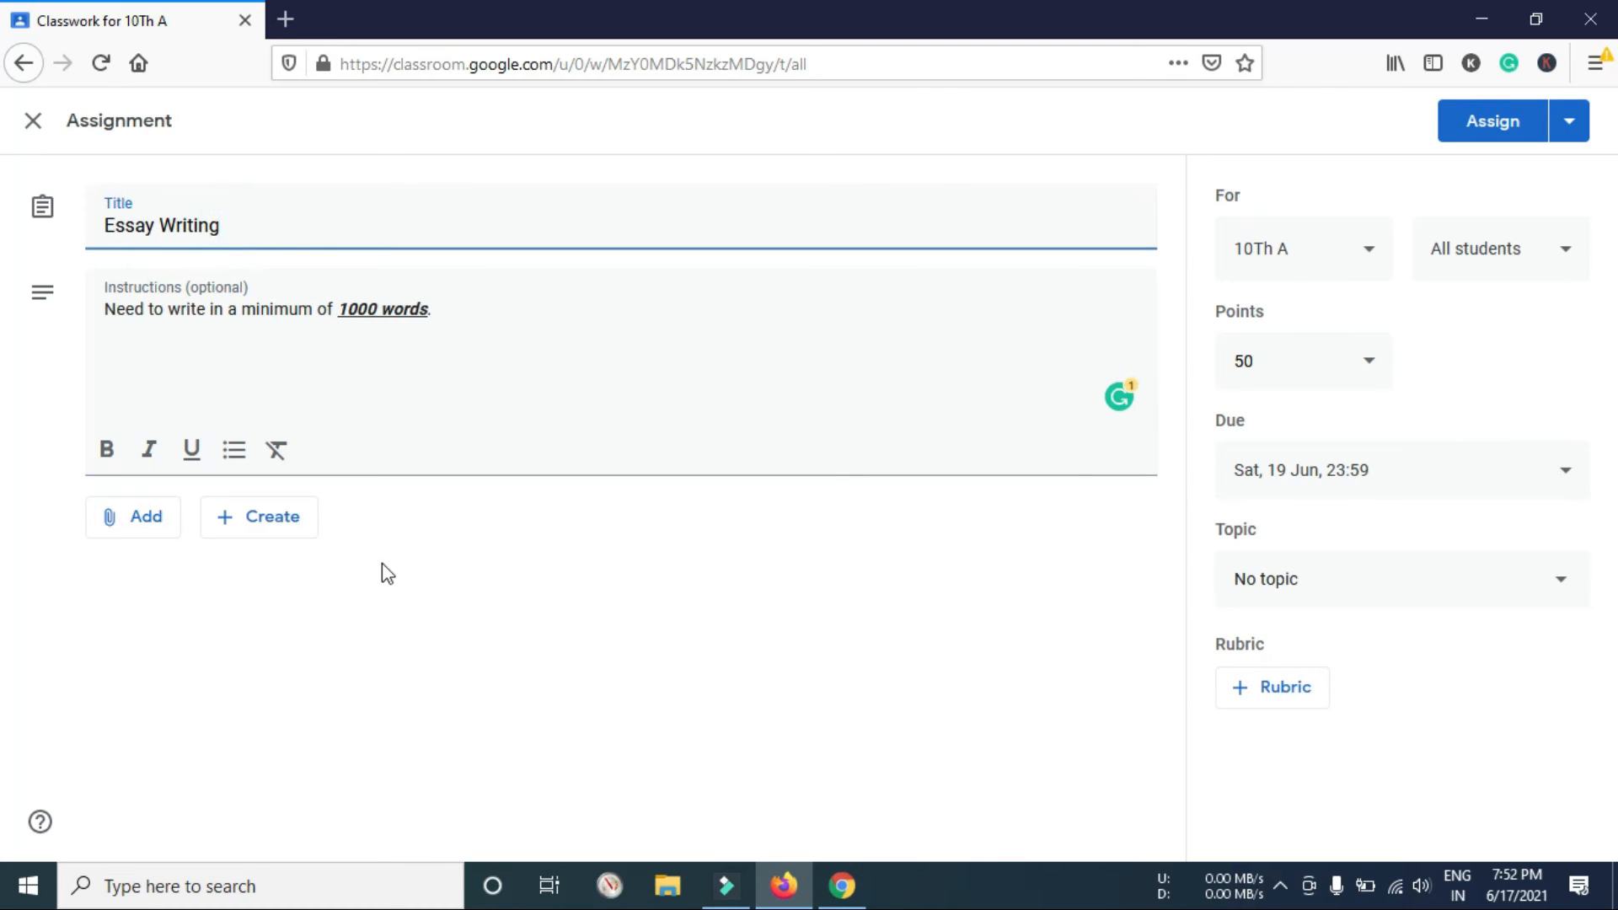
pyautogui.click(118, 518)
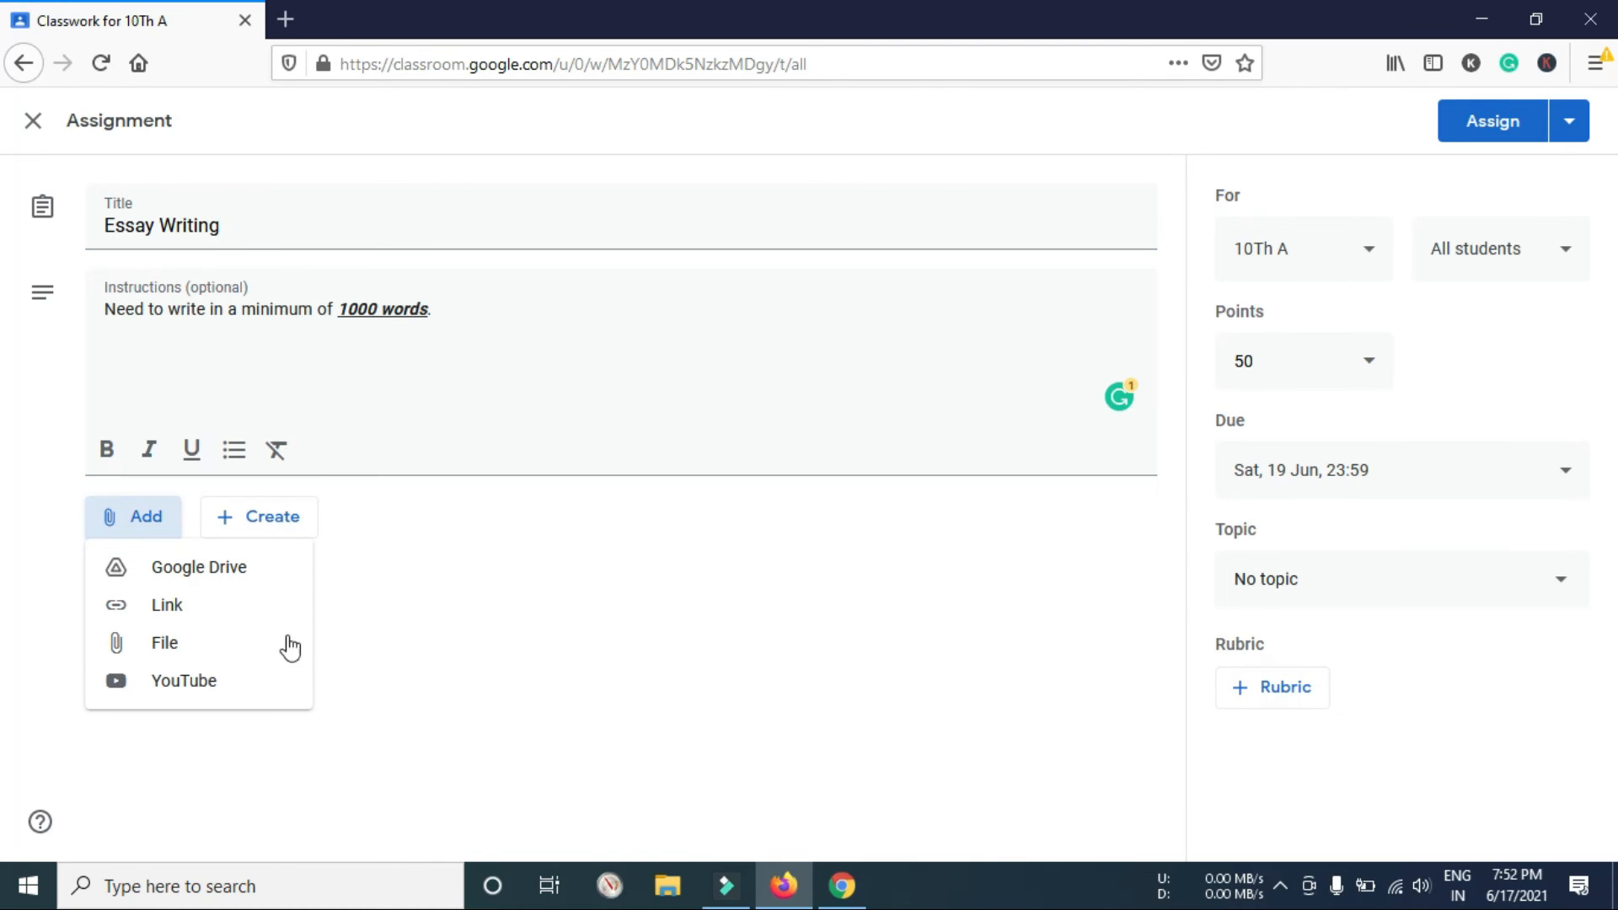
pyautogui.click(627, 608)
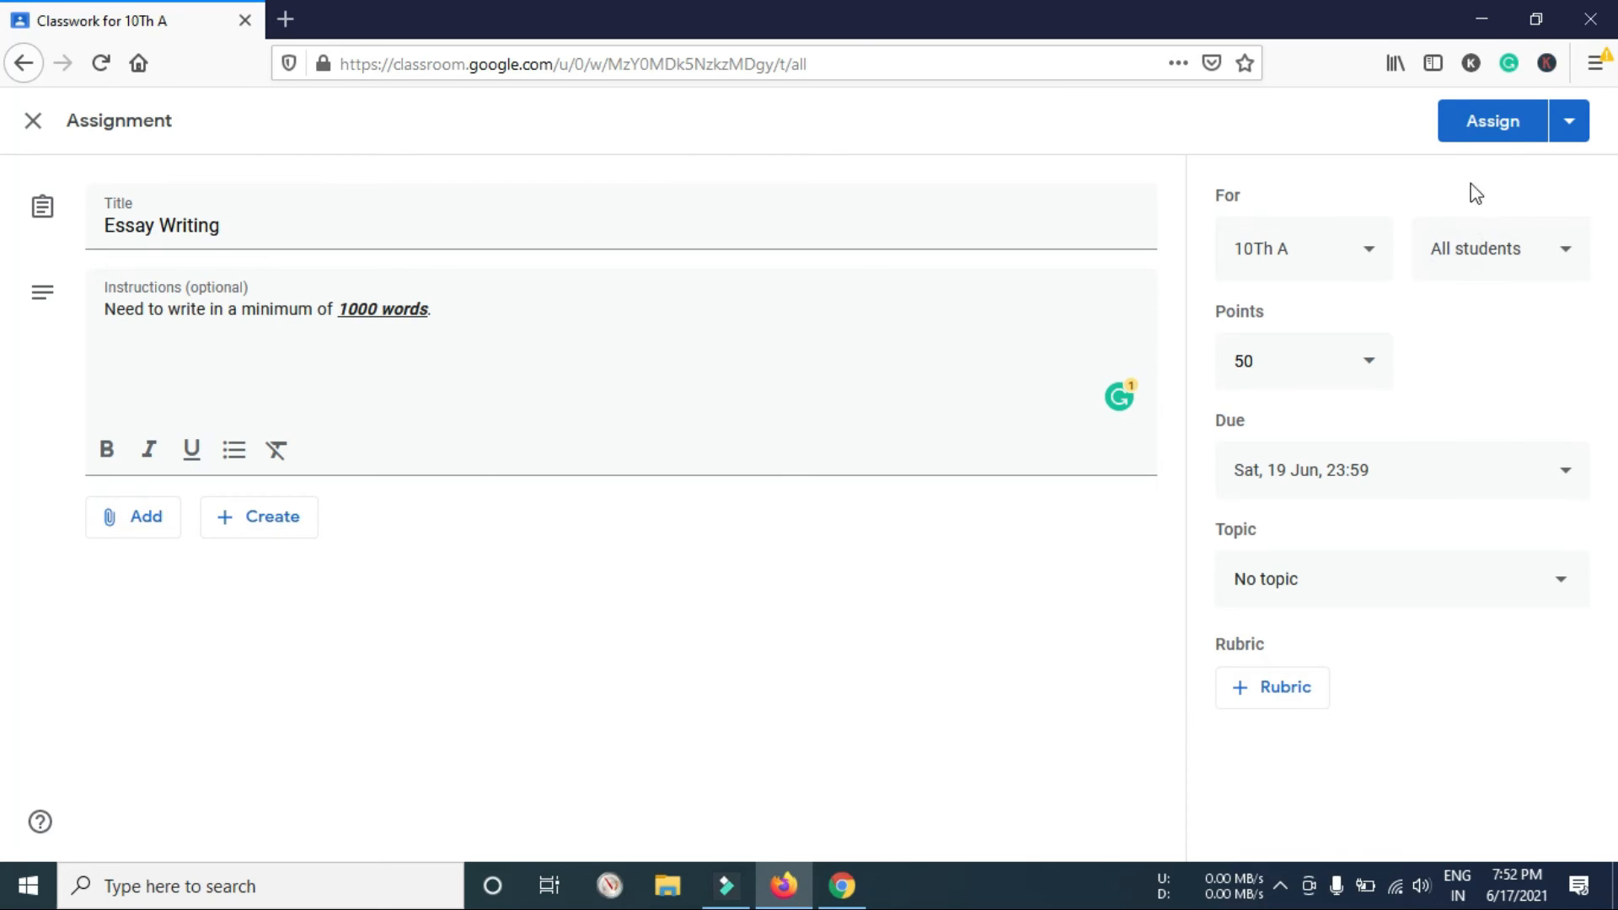
# Step: Assign the Essay Writing assignment to the class and dismiss the tip about topics
pyautogui.click(1493, 123)
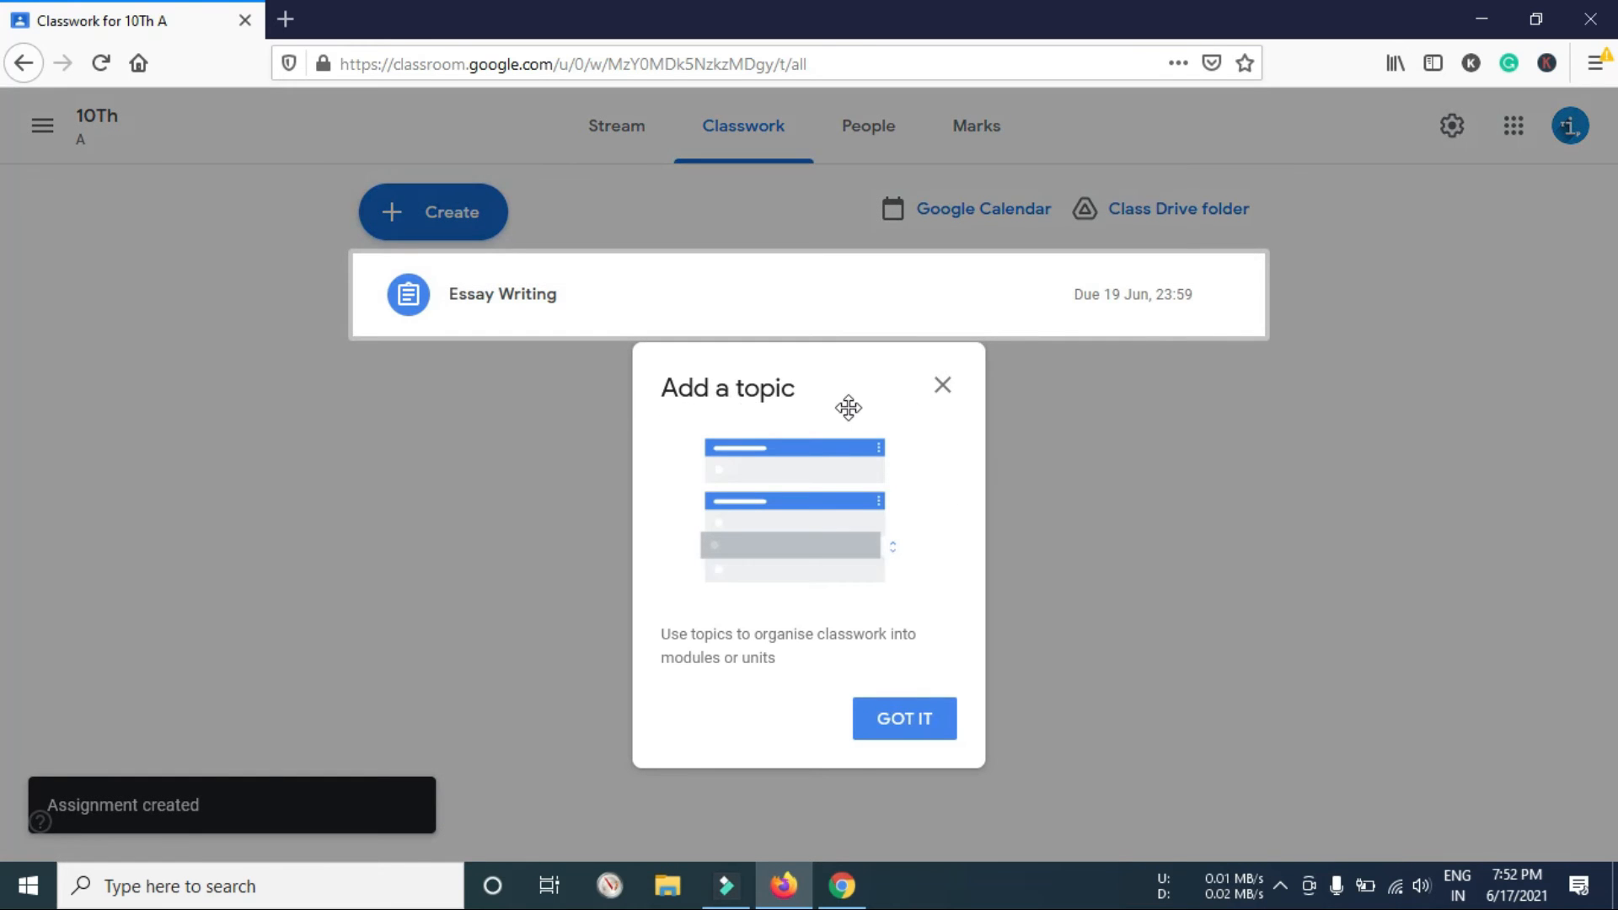
pyautogui.click(914, 726)
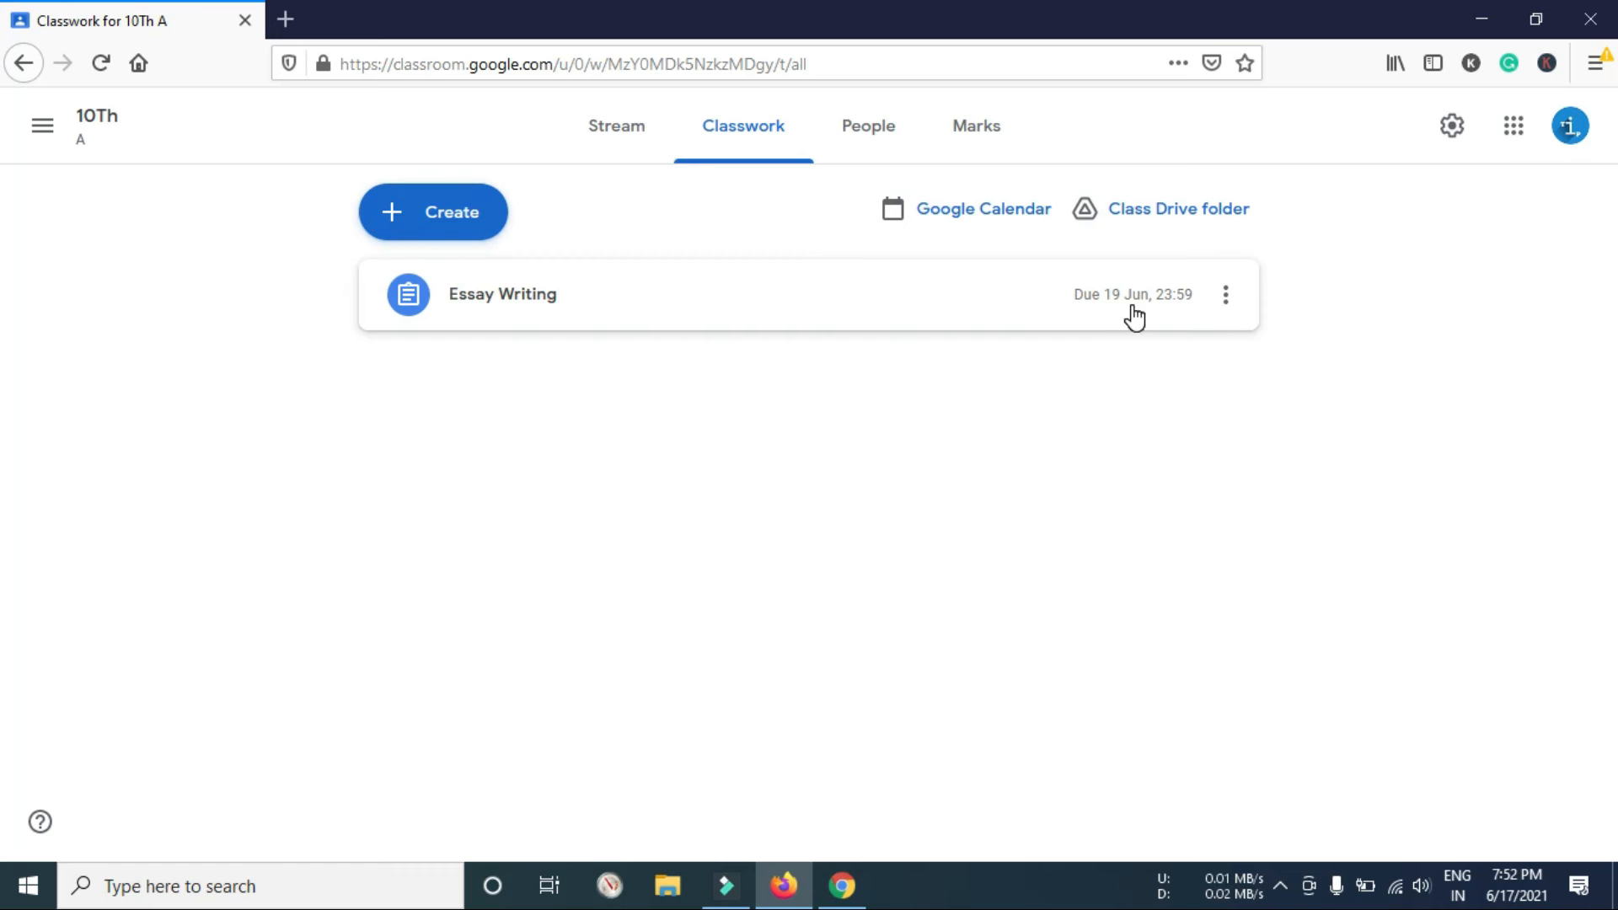
# Step: Switch to Chrome and view the class Stream page as the student
pyautogui.click(841, 884)
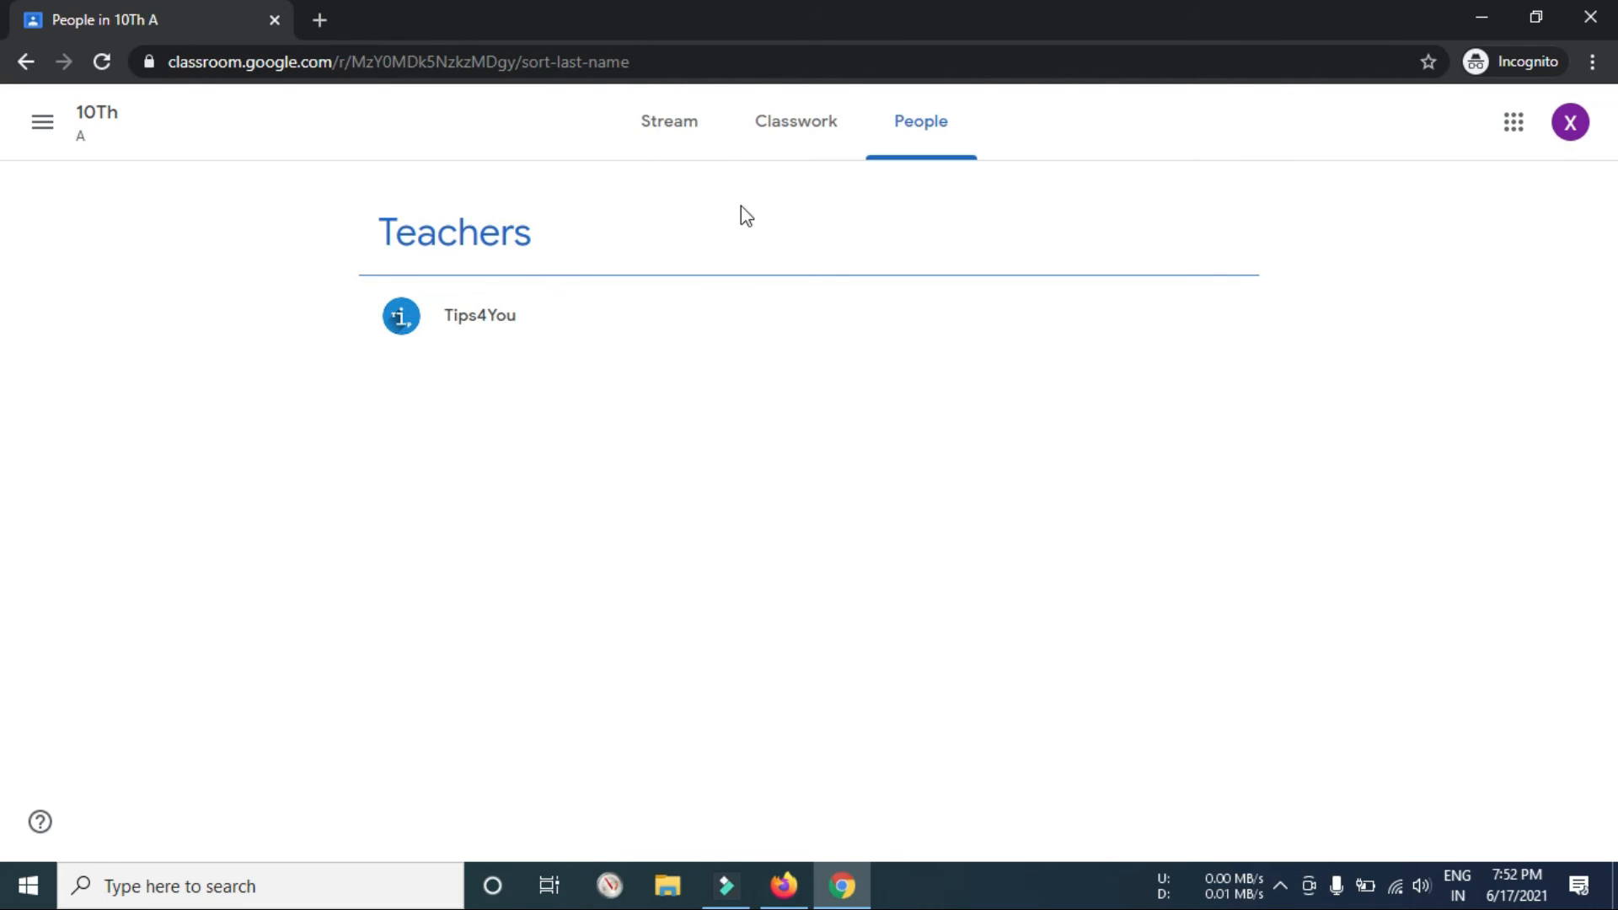
pyautogui.click(668, 127)
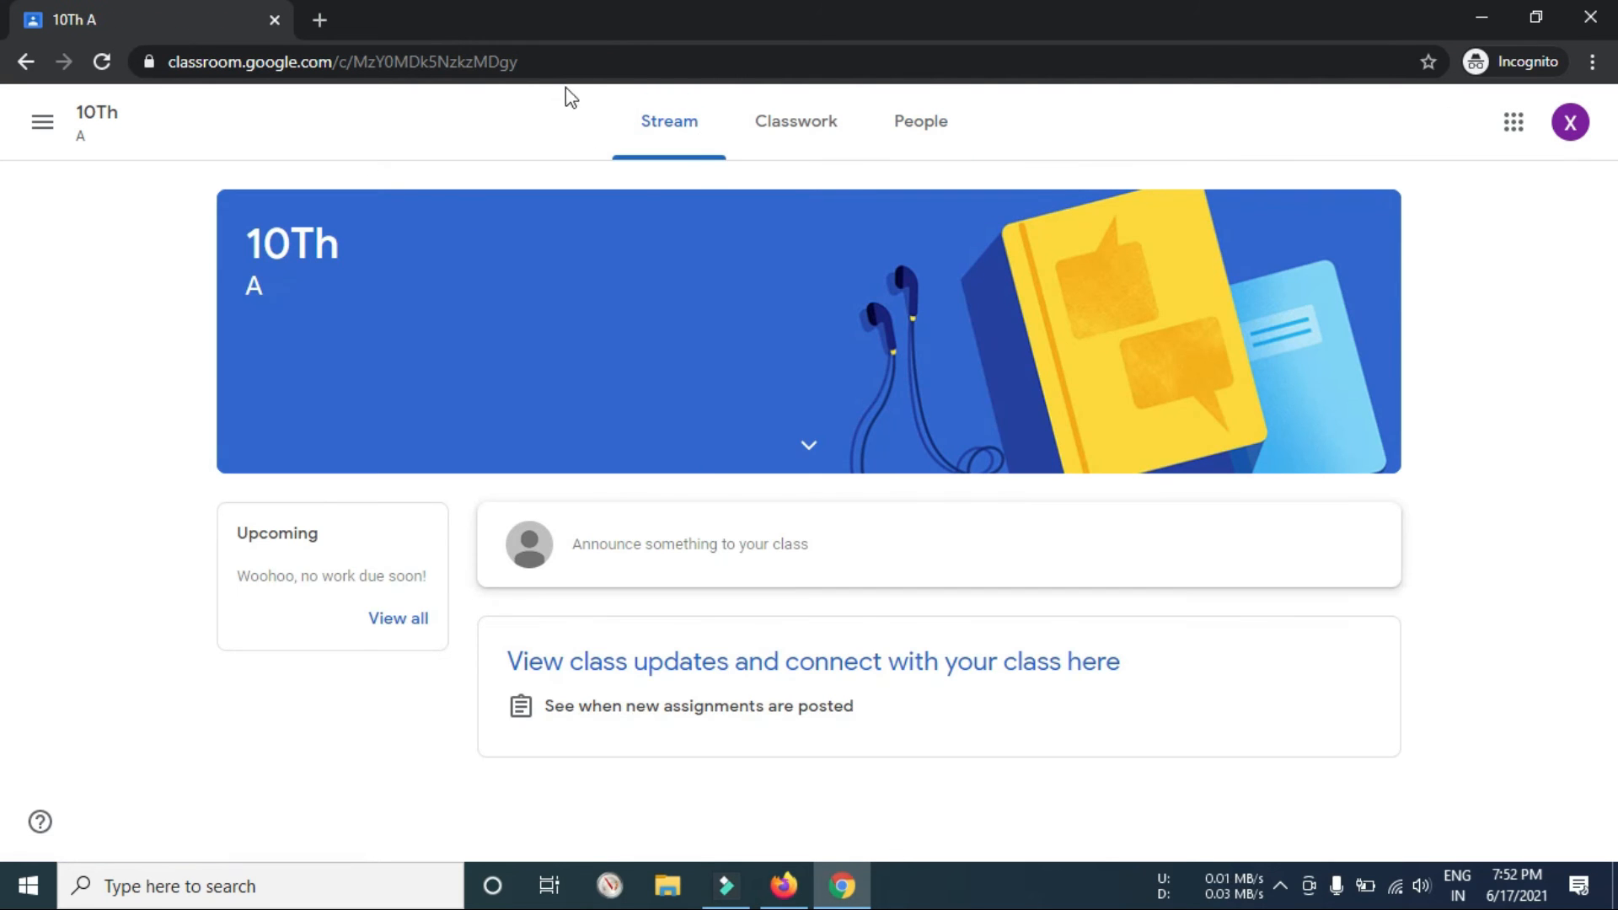
# Step: Reload the class page, open the Essay Writing assignment, dismiss the tip about adding files, and examine its points and due date
pyautogui.click(589, 66)
pyautogui.press('Return')
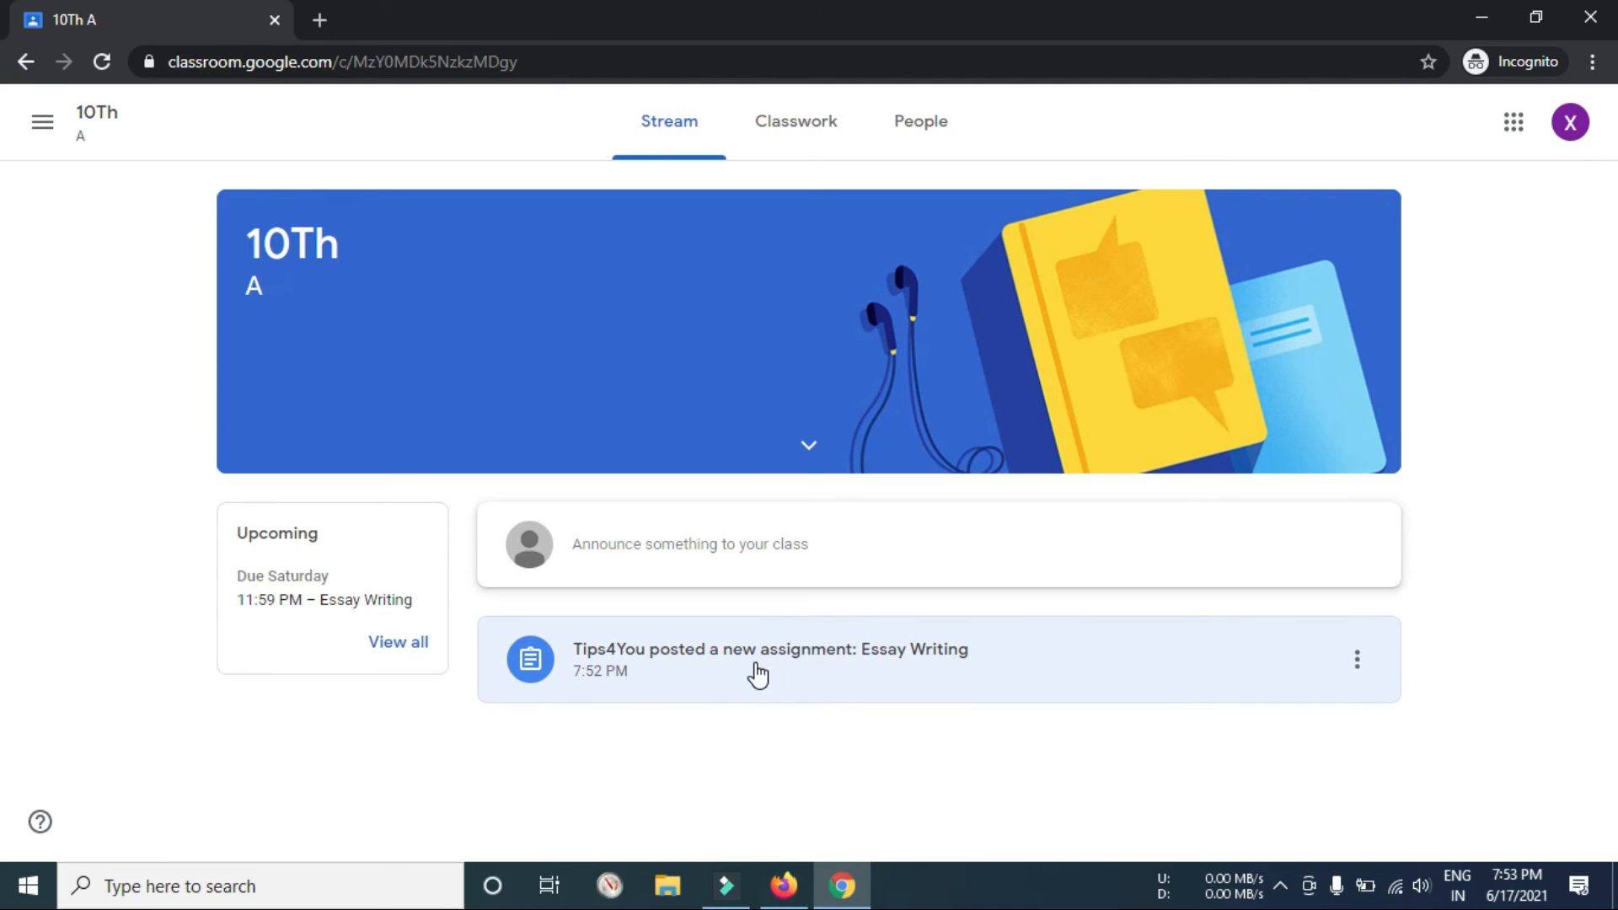
pyautogui.click(843, 679)
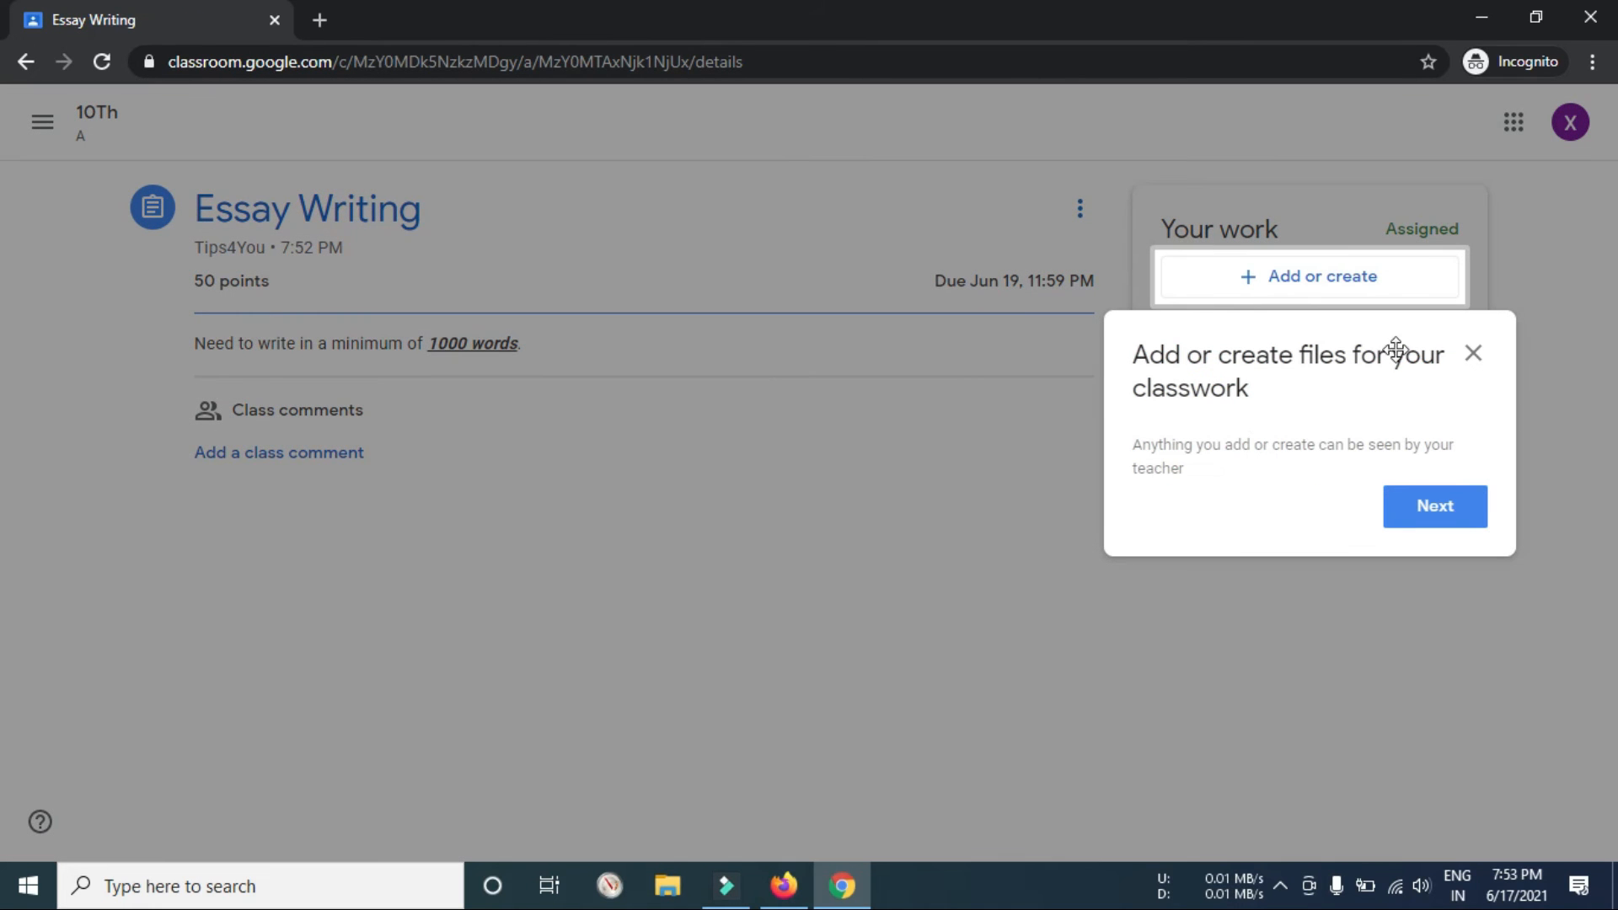
pyautogui.click(1471, 353)
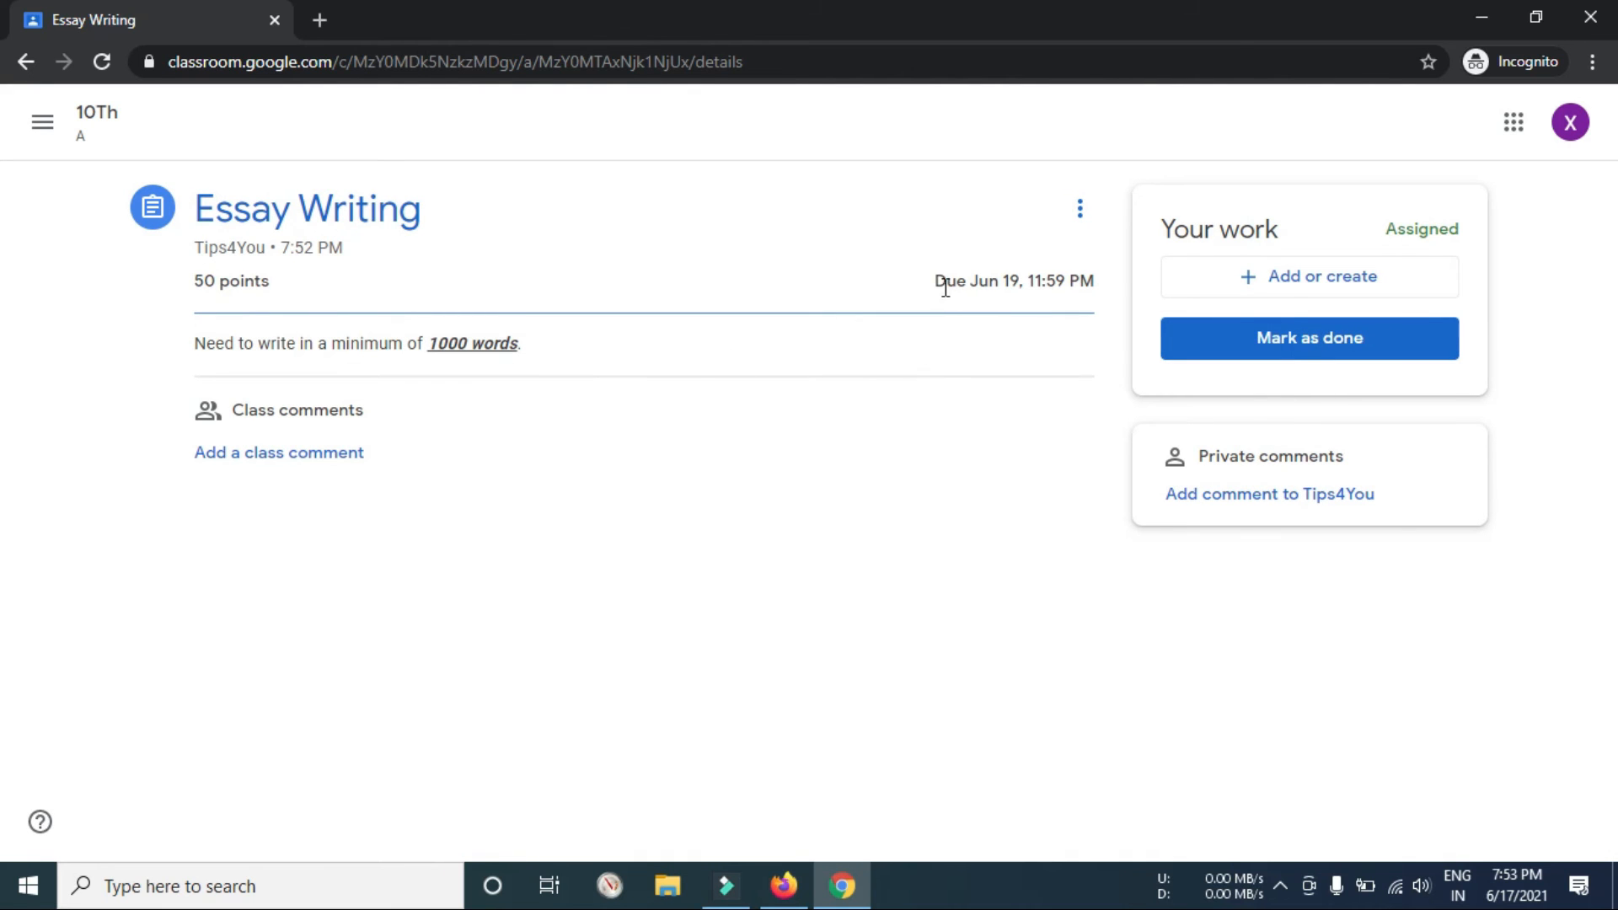
pyautogui.moveTo(267, 288); pyautogui.dragTo(197, 284)
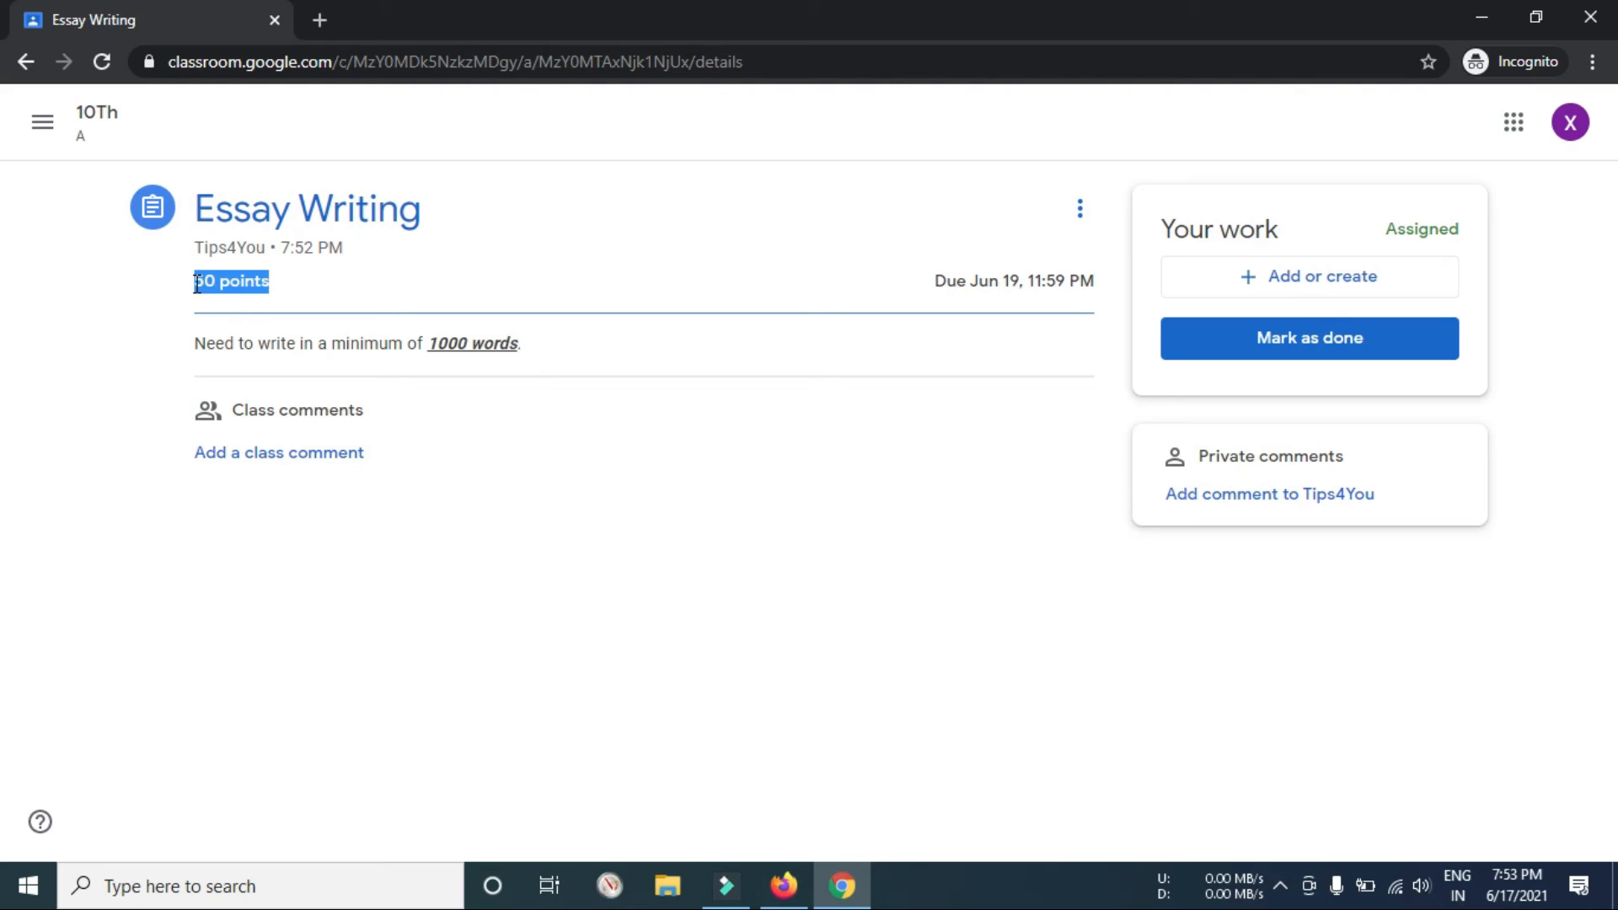
pyautogui.click(320, 298)
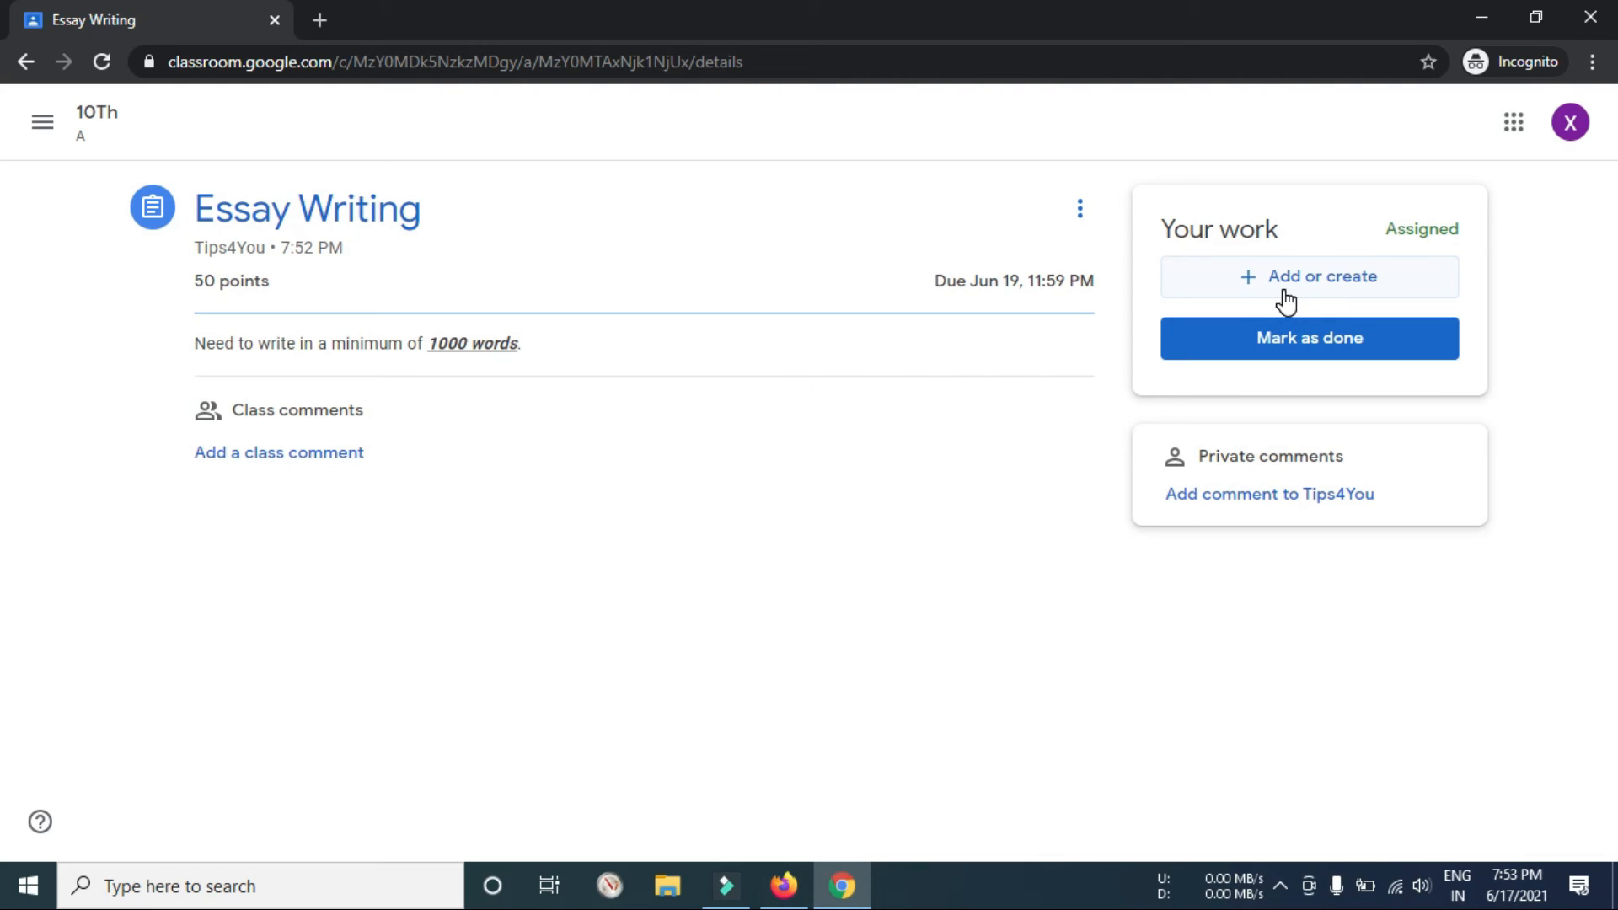
# Step: Check the options for adding or creating work, and mark the Essay Writing assignment as done without an attachment
pyautogui.click(1353, 281)
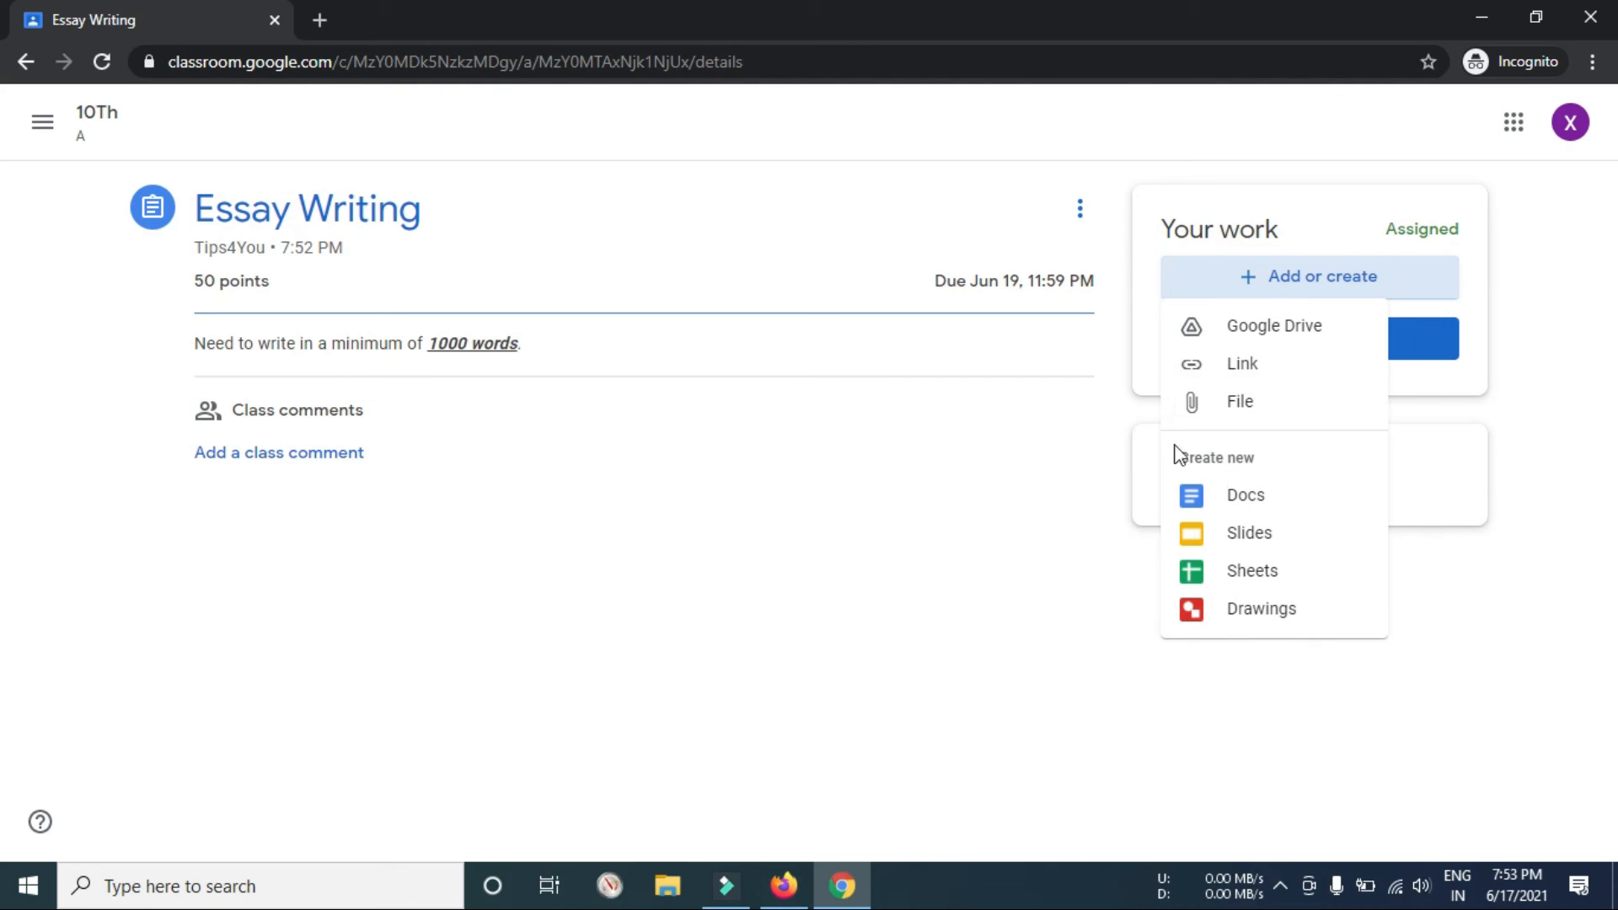
pyautogui.click(1014, 425)
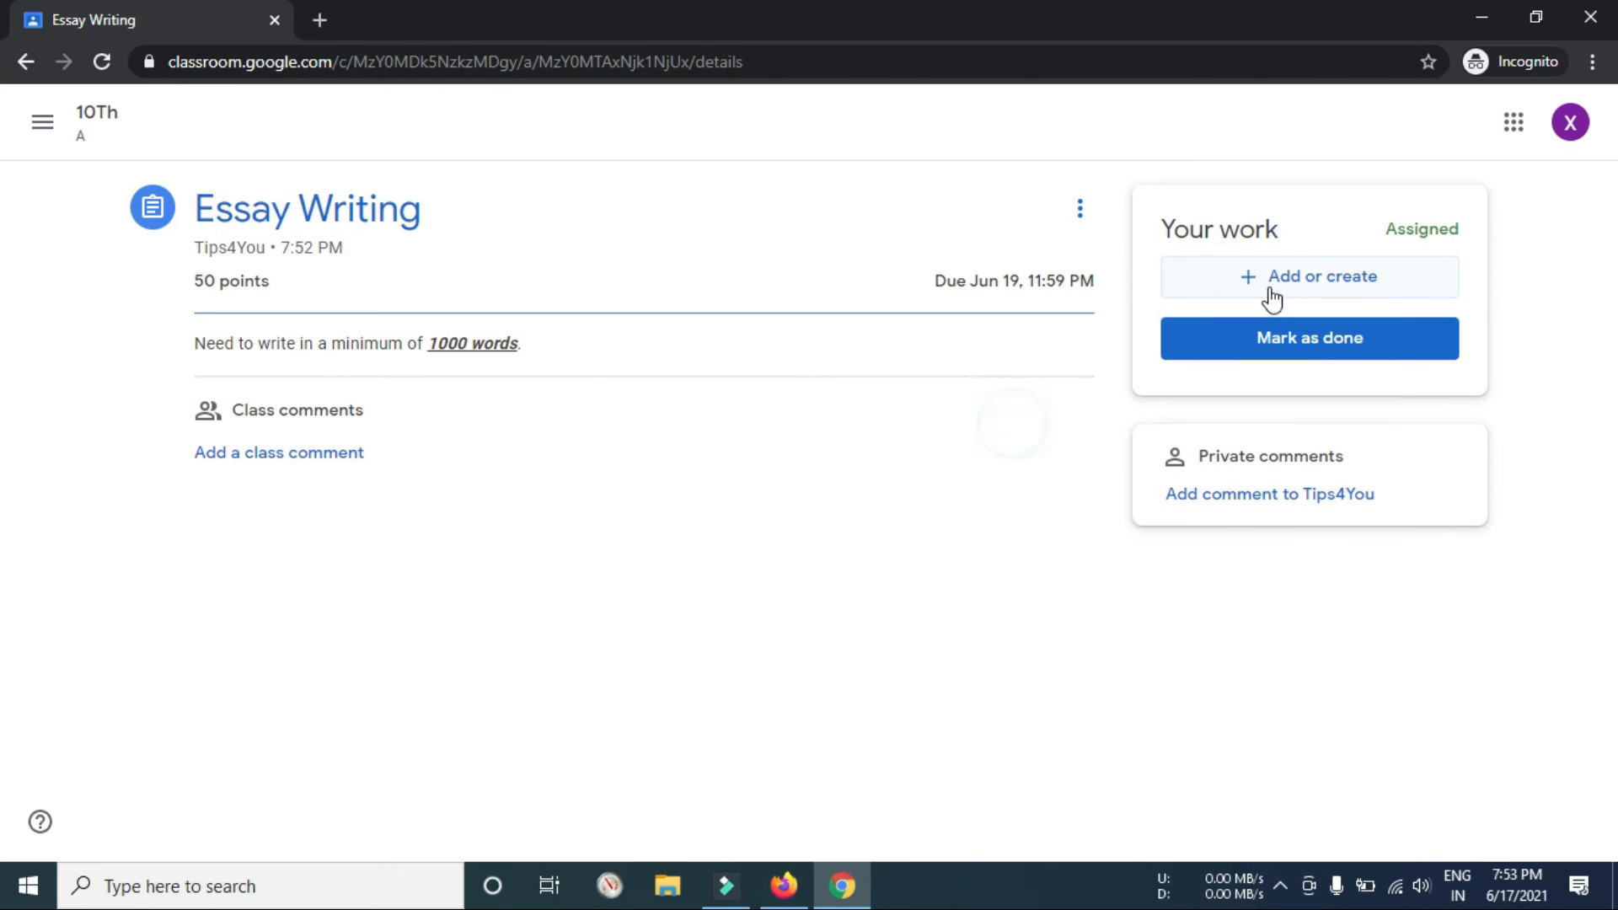
pyautogui.click(1306, 354)
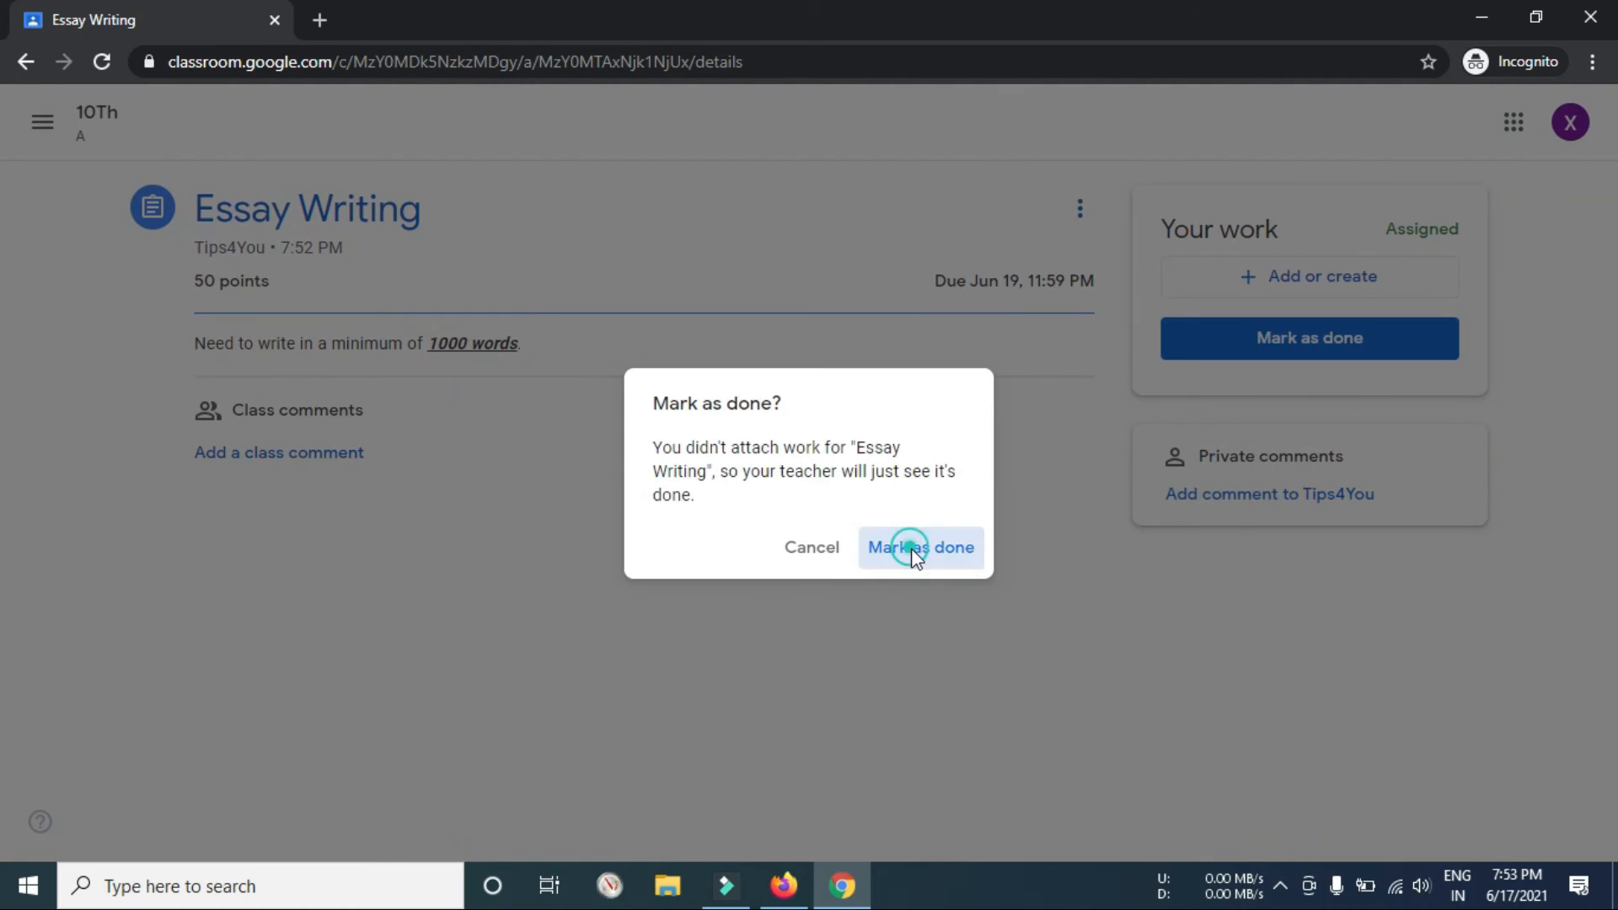
pyautogui.click(905, 549)
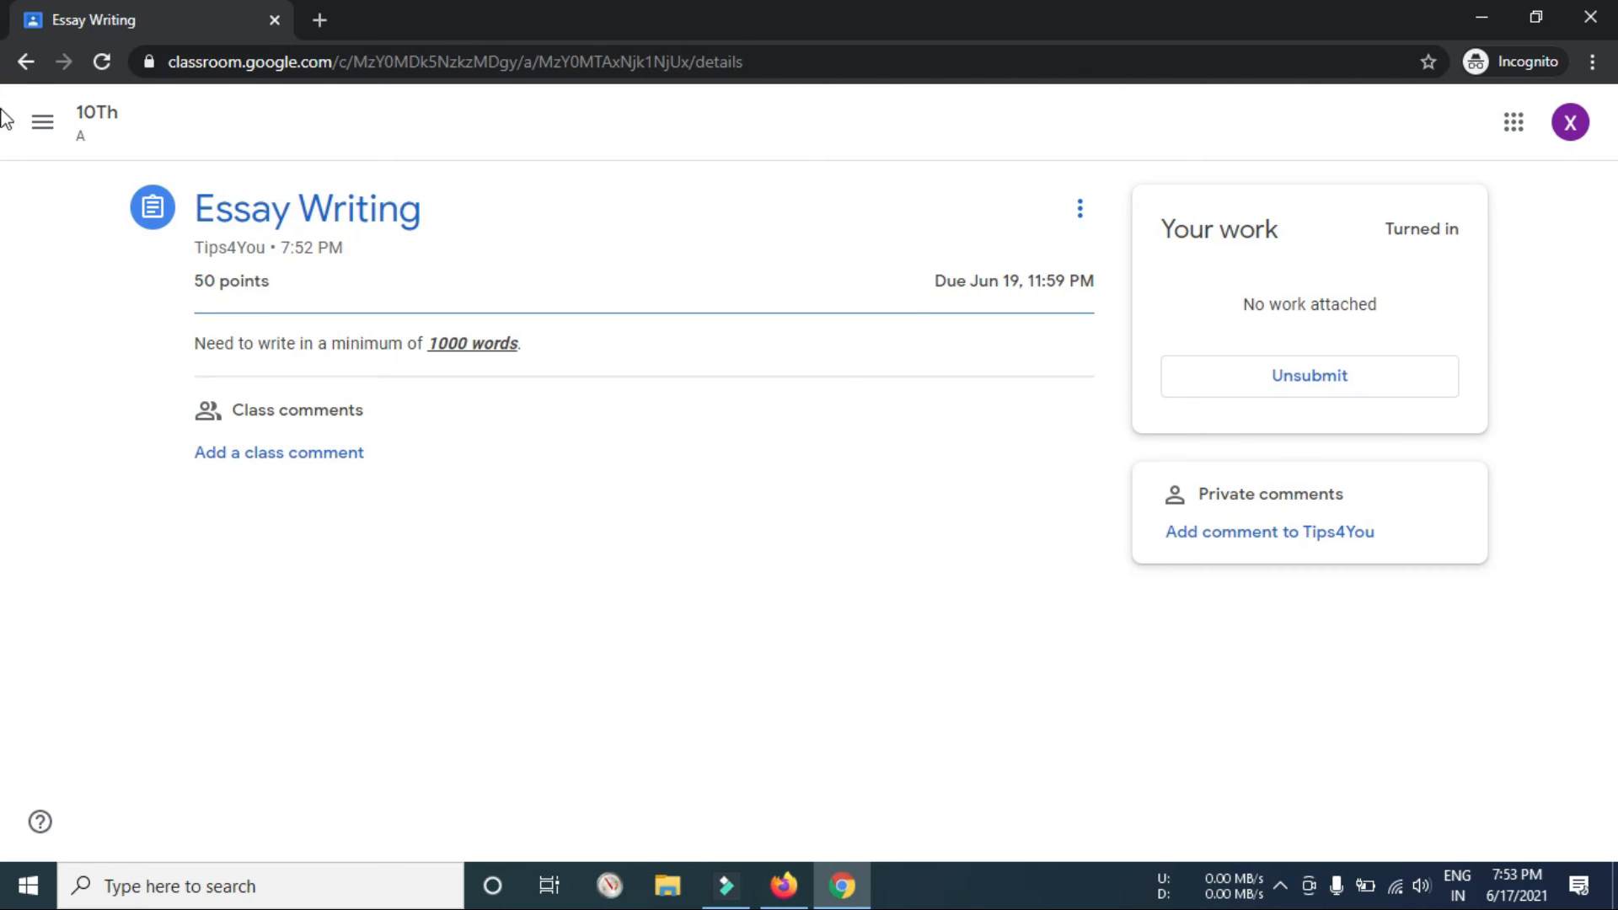
pyautogui.click(25, 62)
# Step: Switch to Firefox and view the student's Essay Writing submission from the class marks as the teacher
pyautogui.click(783, 884)
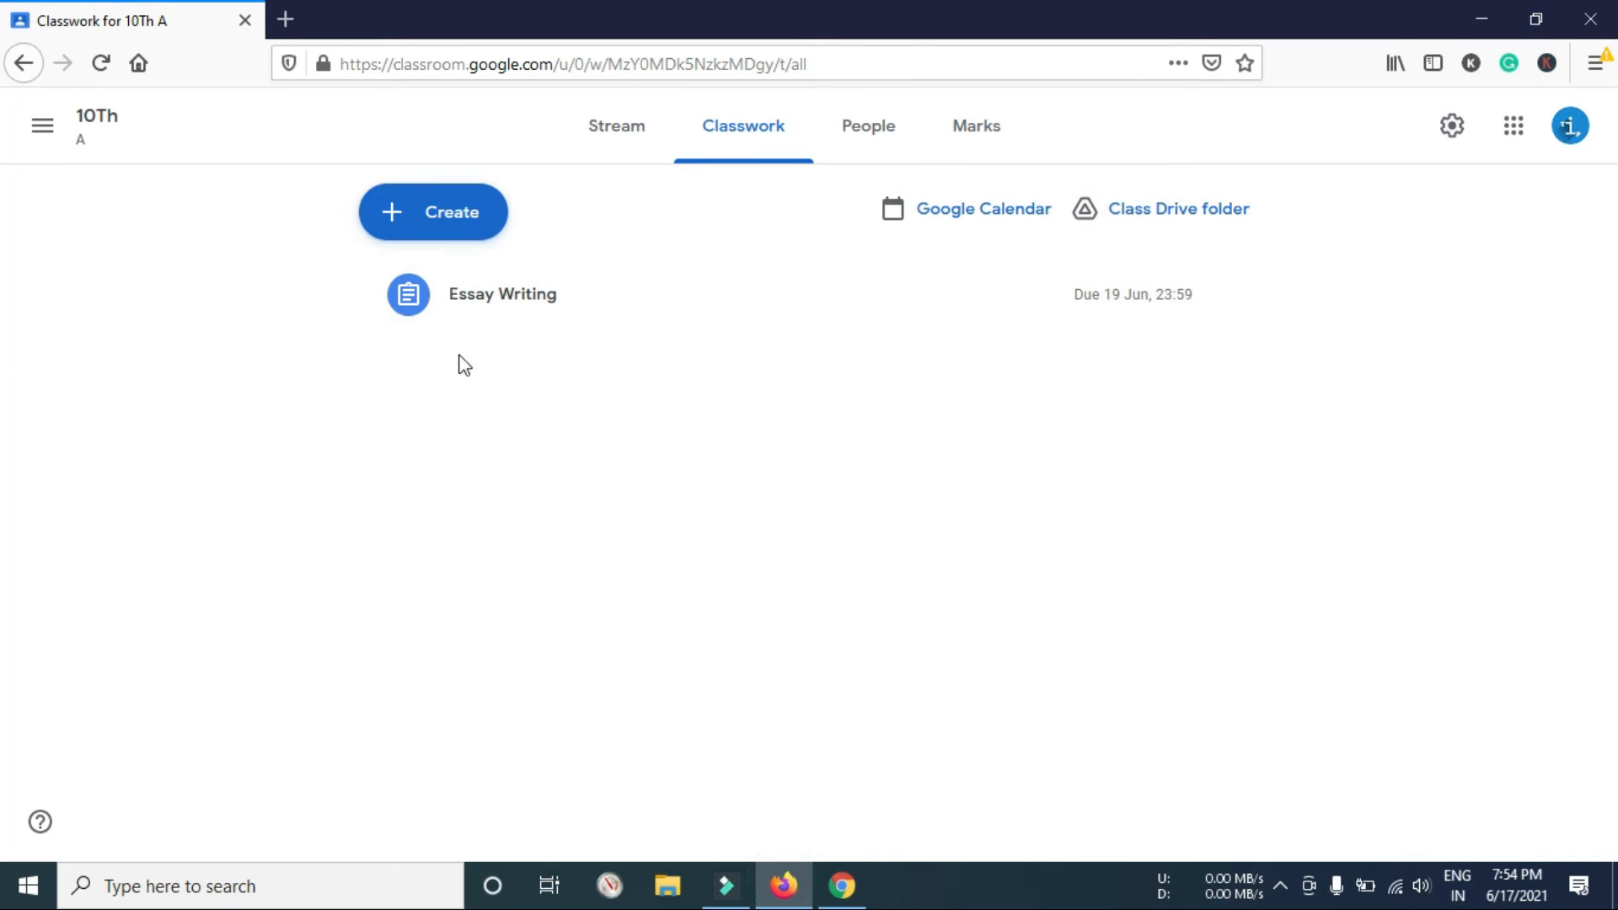
pyautogui.click(856, 137)
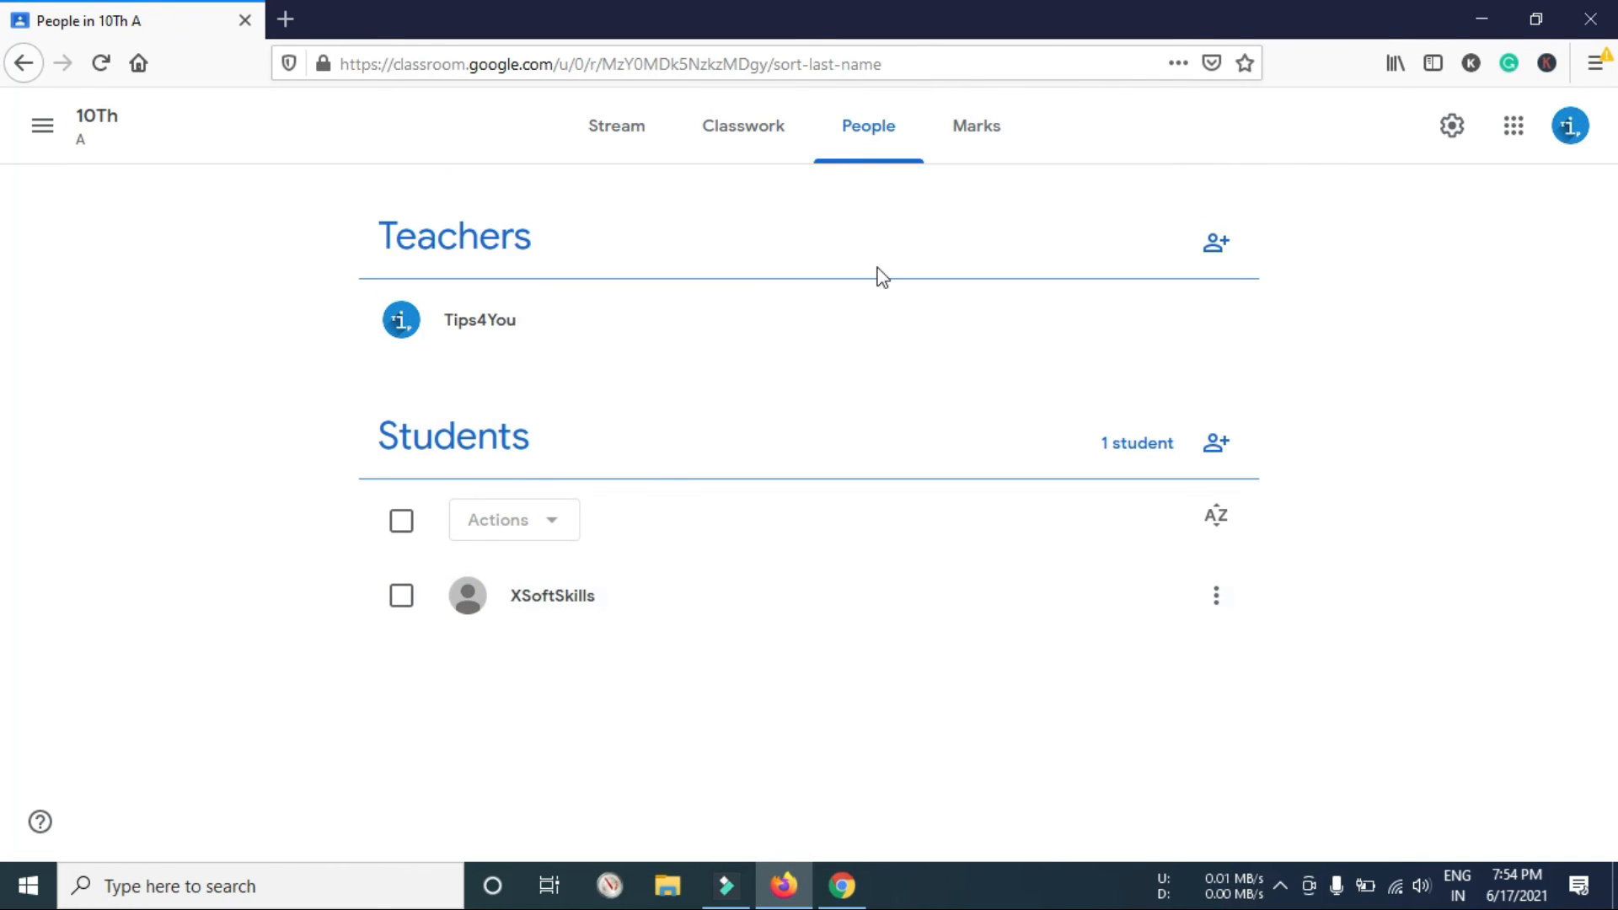
pyautogui.click(970, 125)
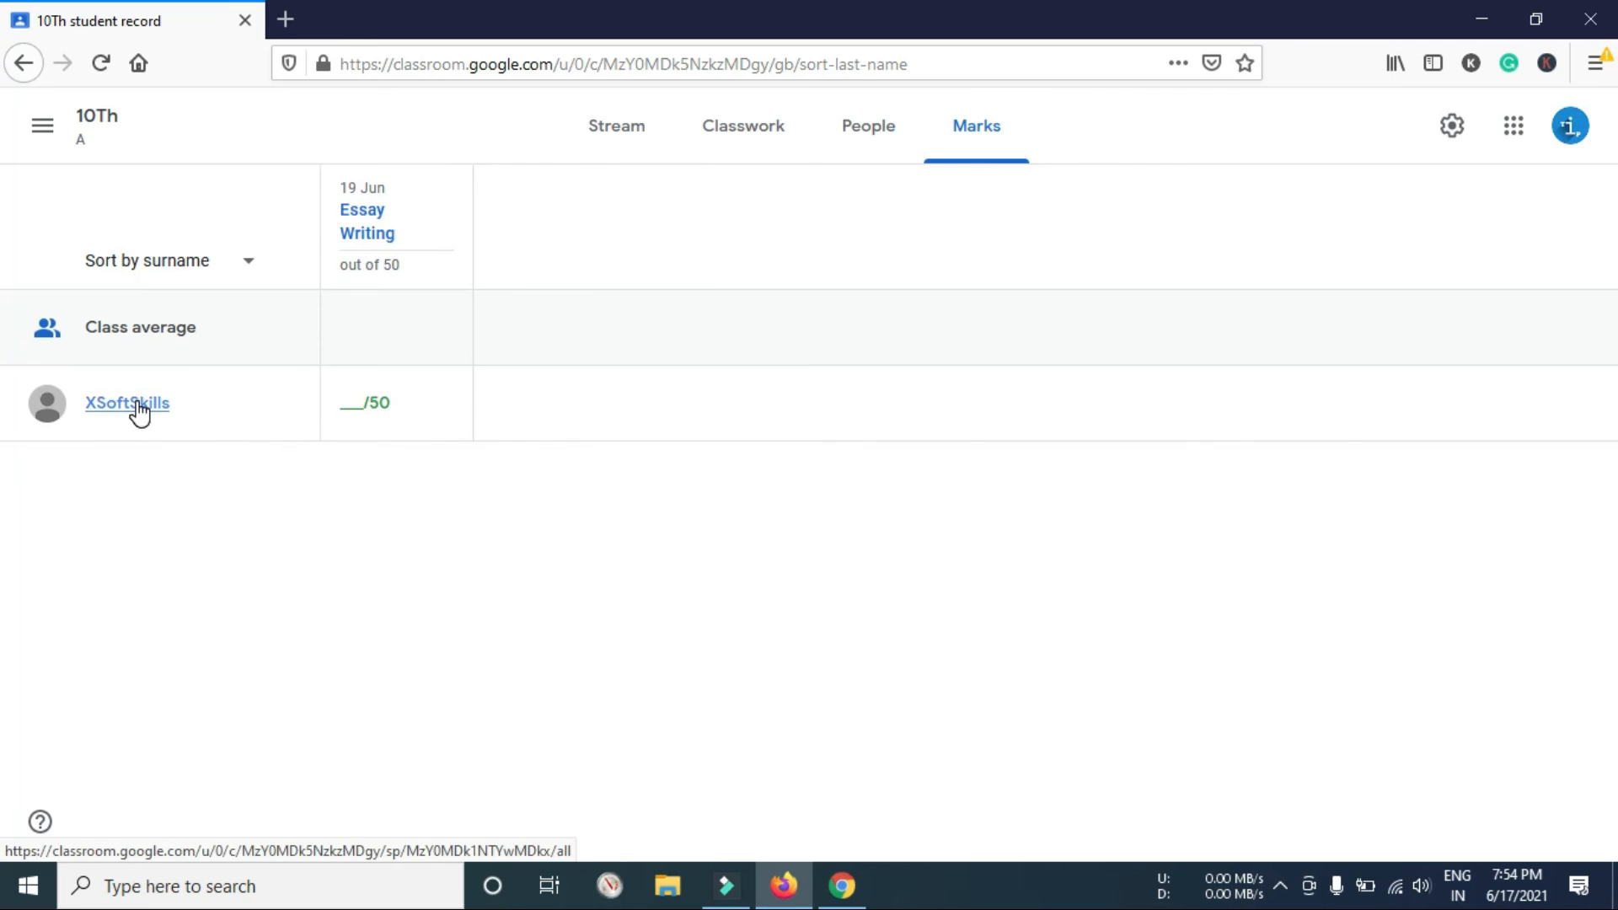
pyautogui.click(446, 406)
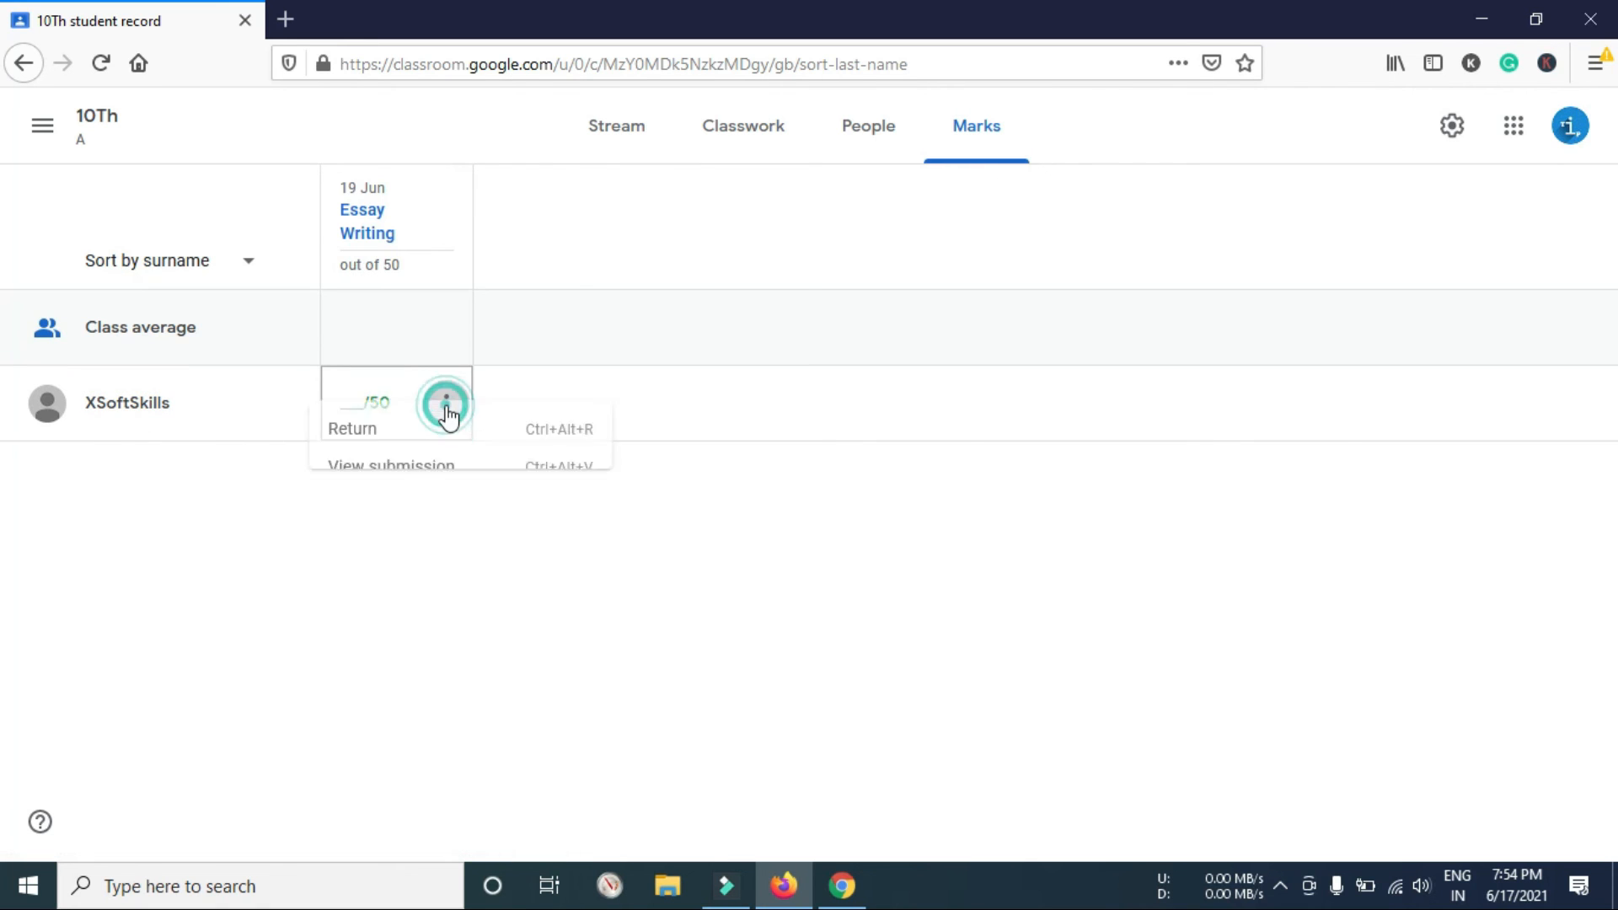
pyautogui.click(224, 497)
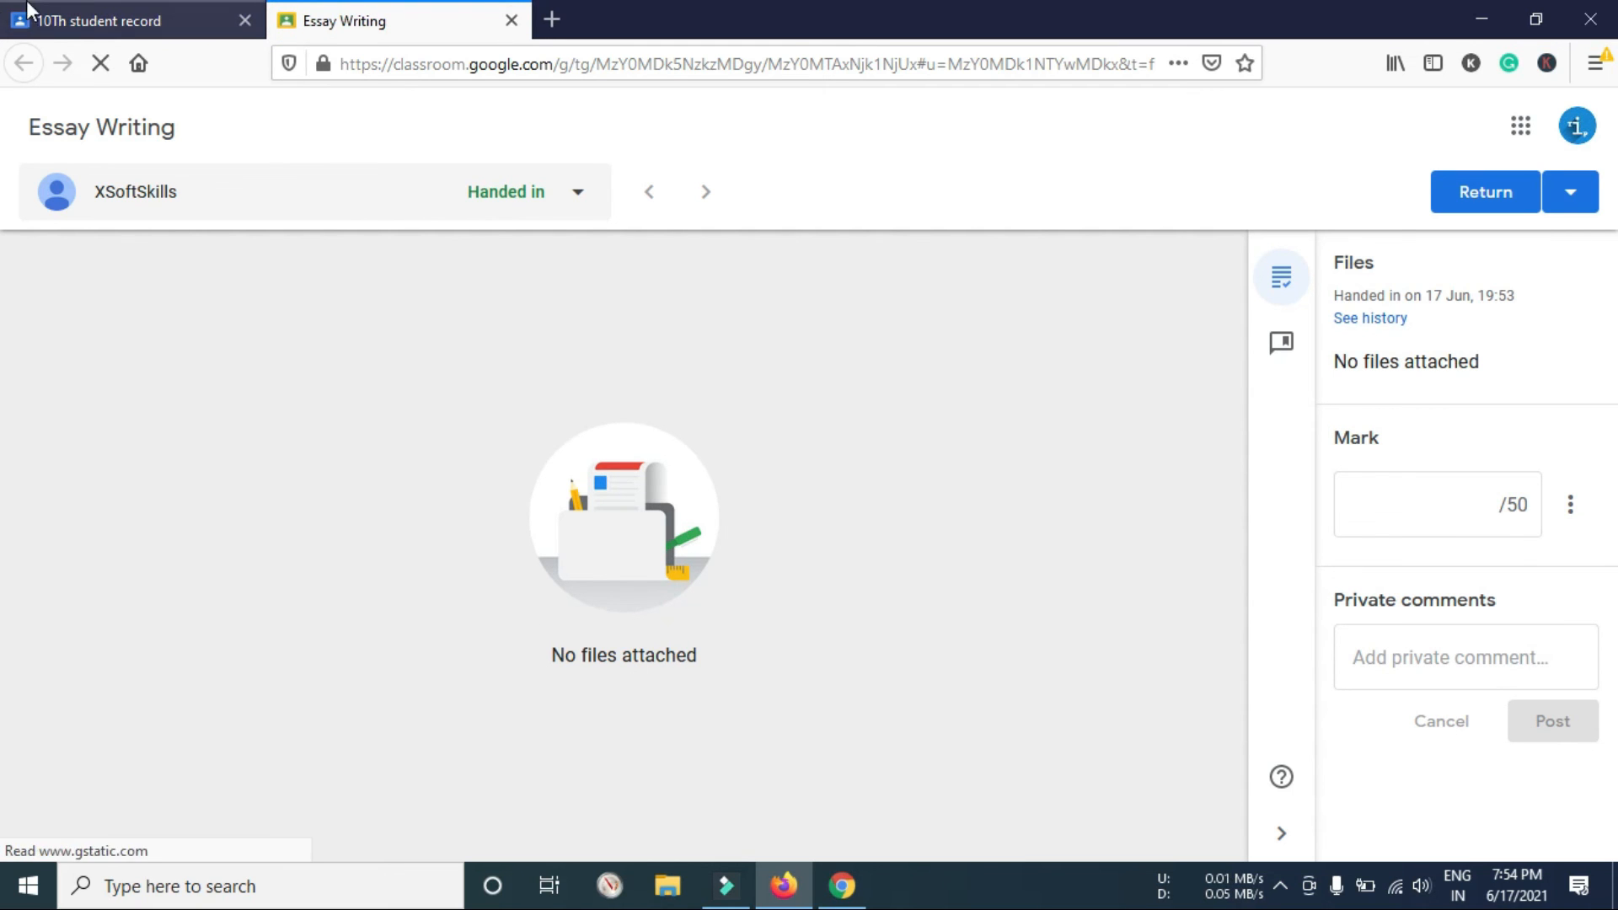
# Step: Give the student a draft mark of 0 out of 50 for Essay Writing in the class marks
pyautogui.click(97, 20)
pyautogui.click(368, 408)
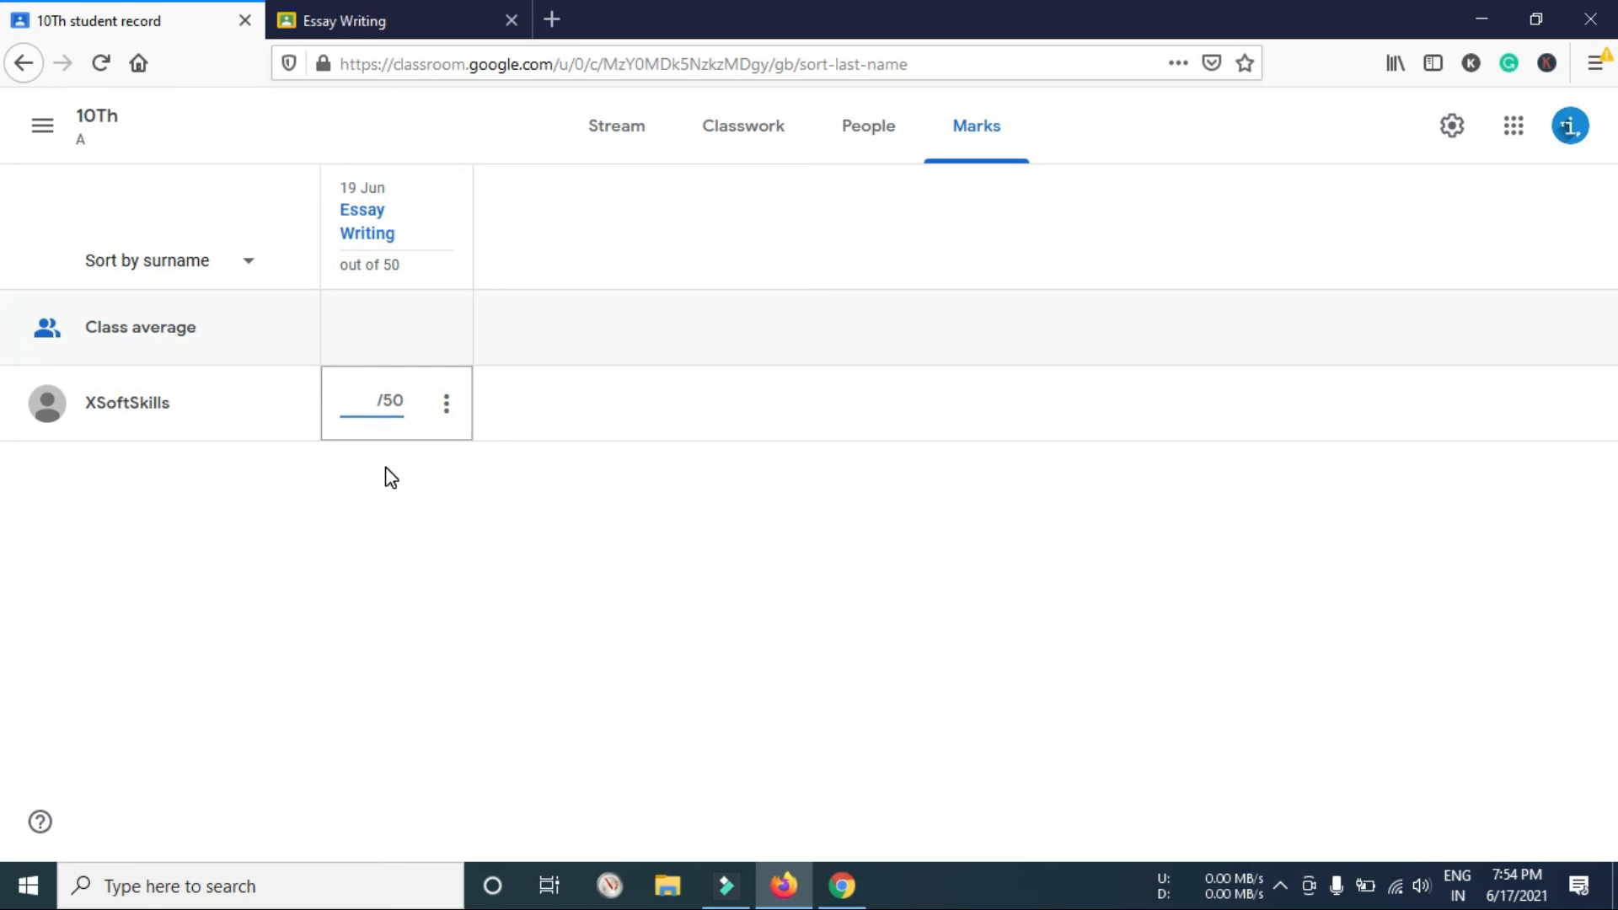
pyautogui.click(296, 499)
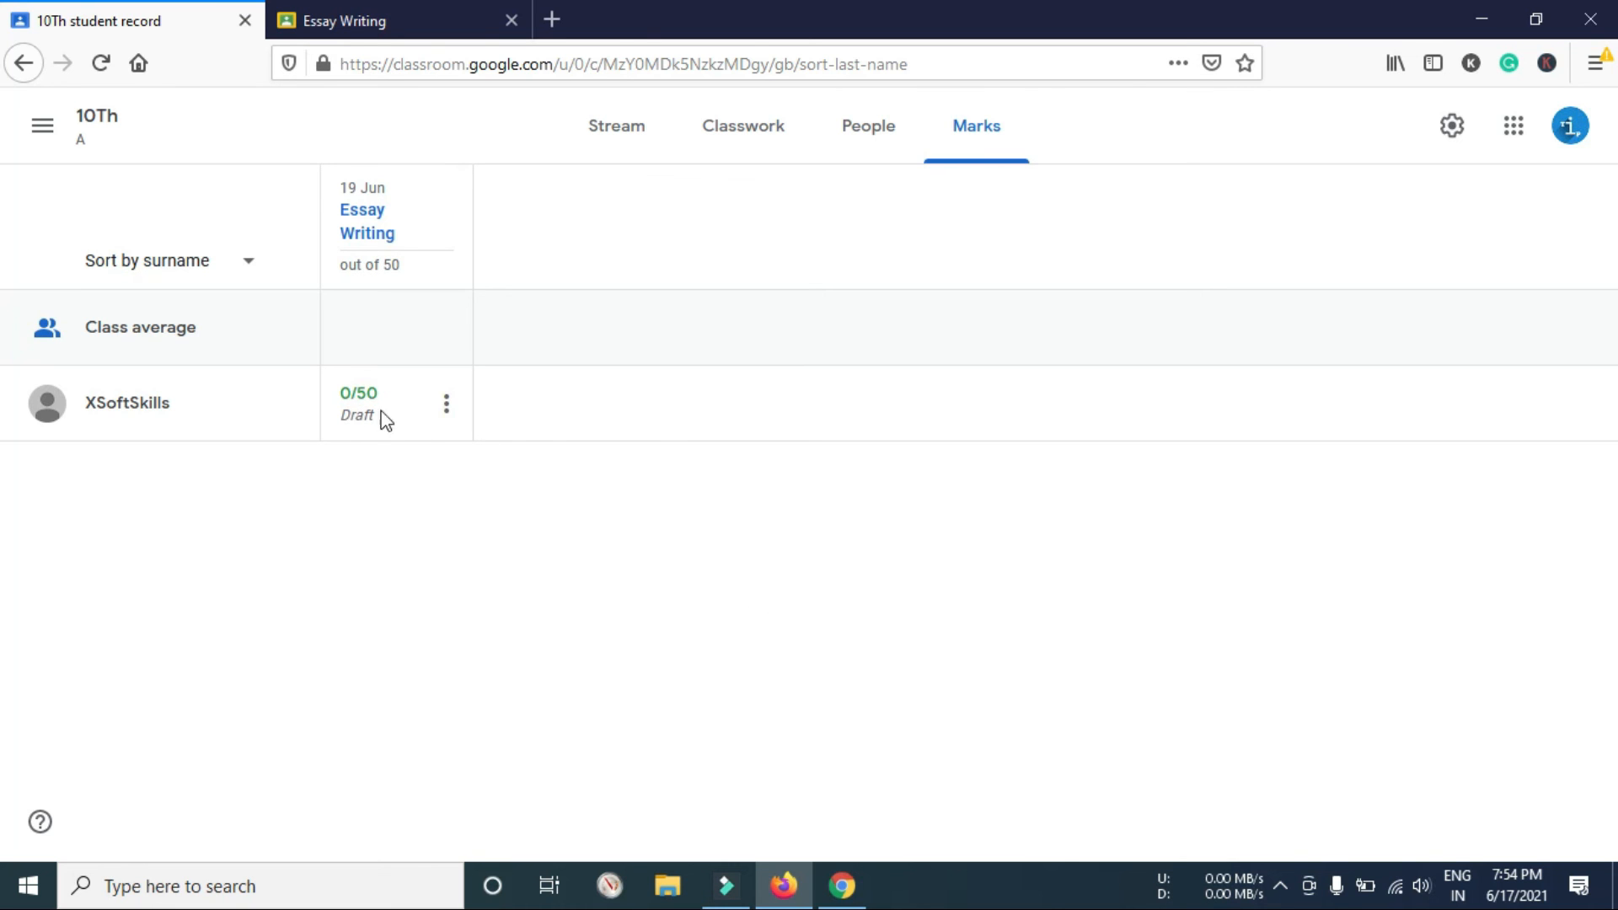
# Step: Return the marked Essay Writing work to the student without a private comment
pyautogui.click(445, 411)
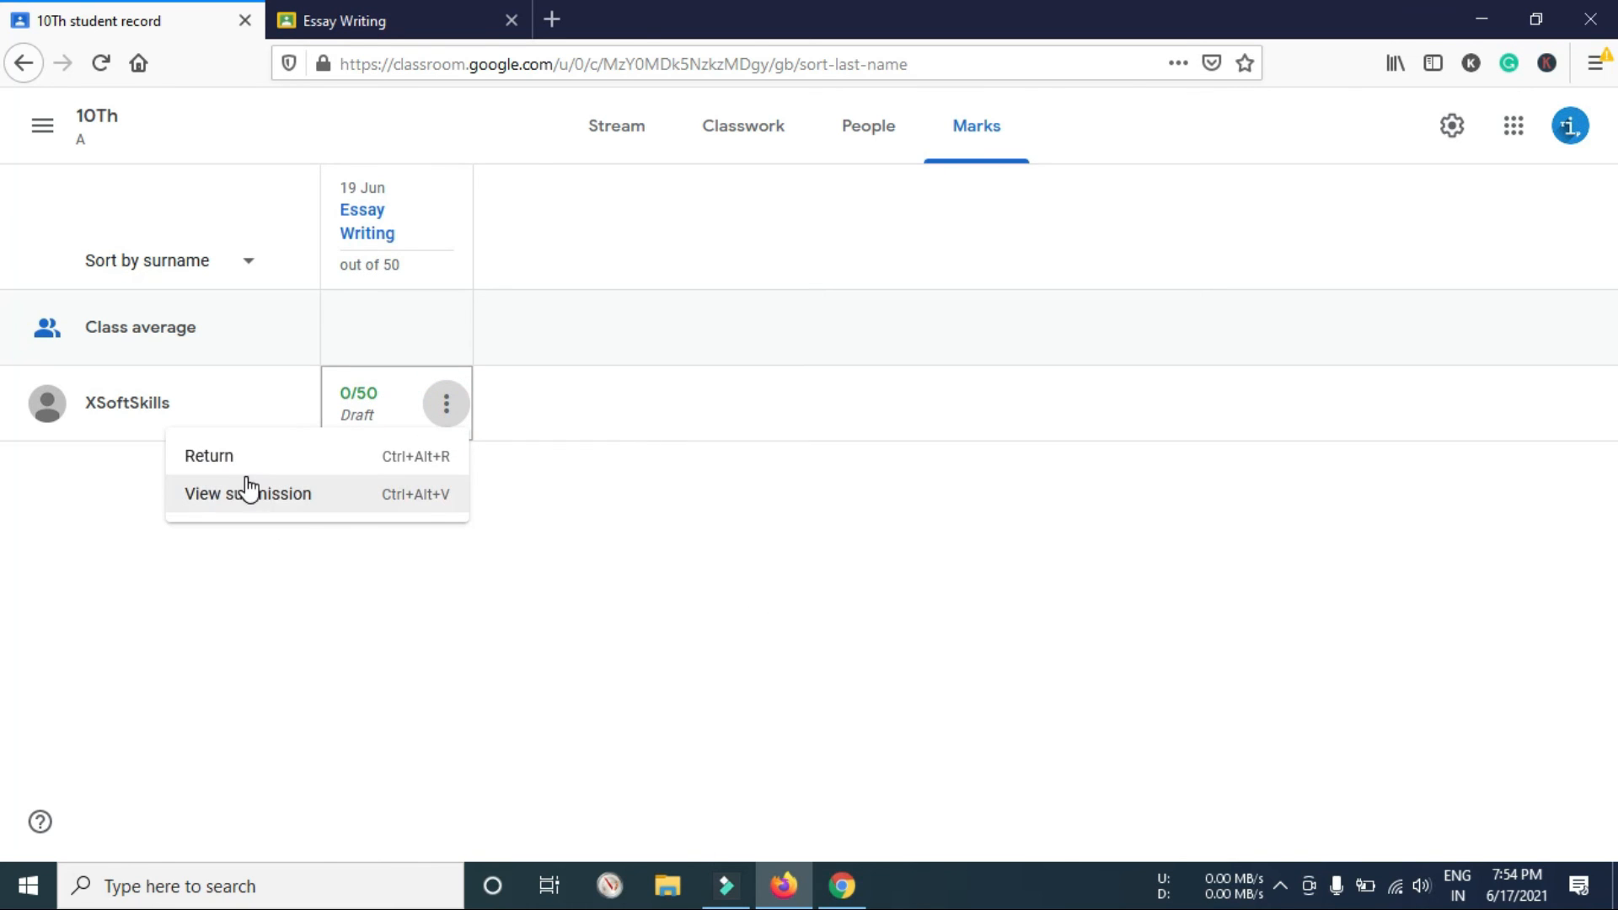
pyautogui.click(238, 458)
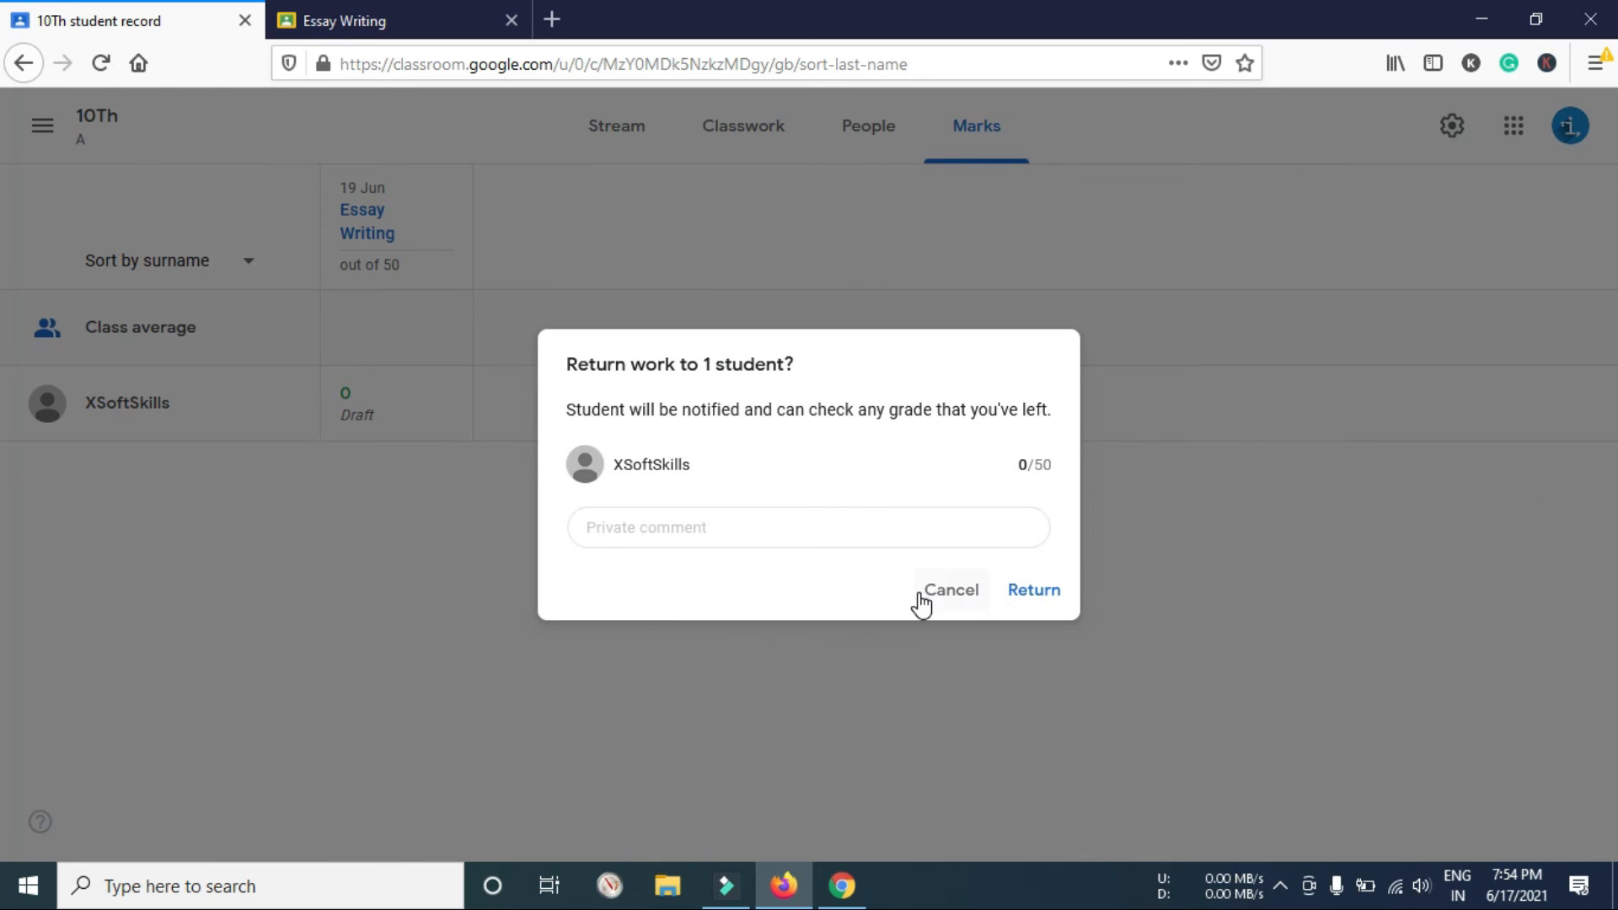
pyautogui.click(671, 531)
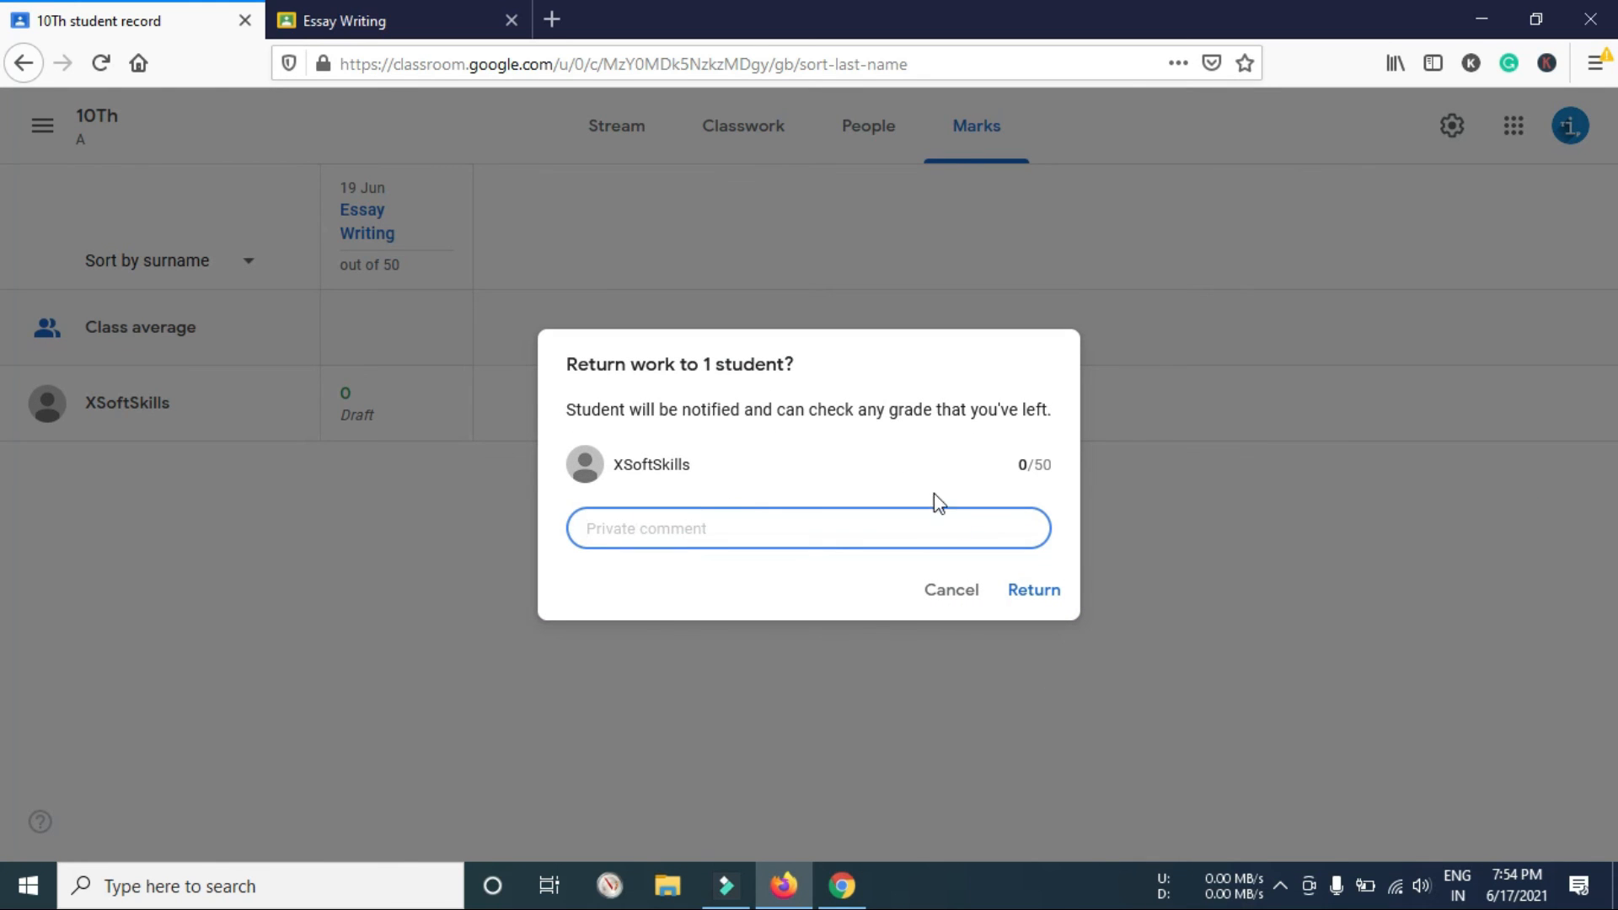
pyautogui.click(1033, 592)
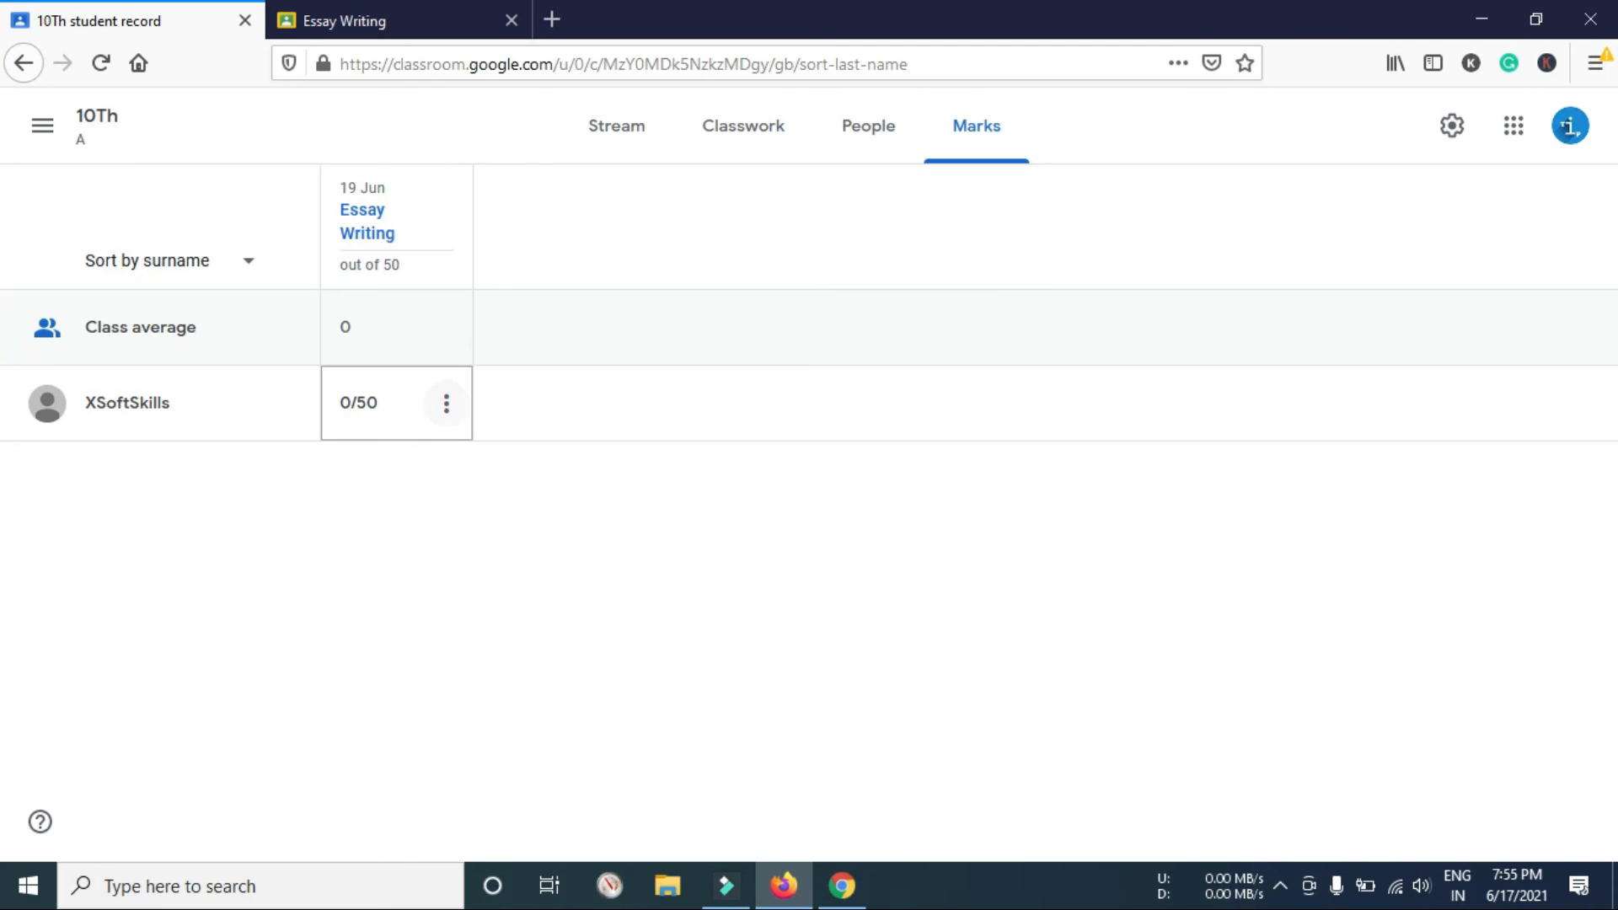
# Step: Look at the student's assignment page in Chrome, and check the returned work's submission and mark options in Firefox
pyautogui.click(843, 870)
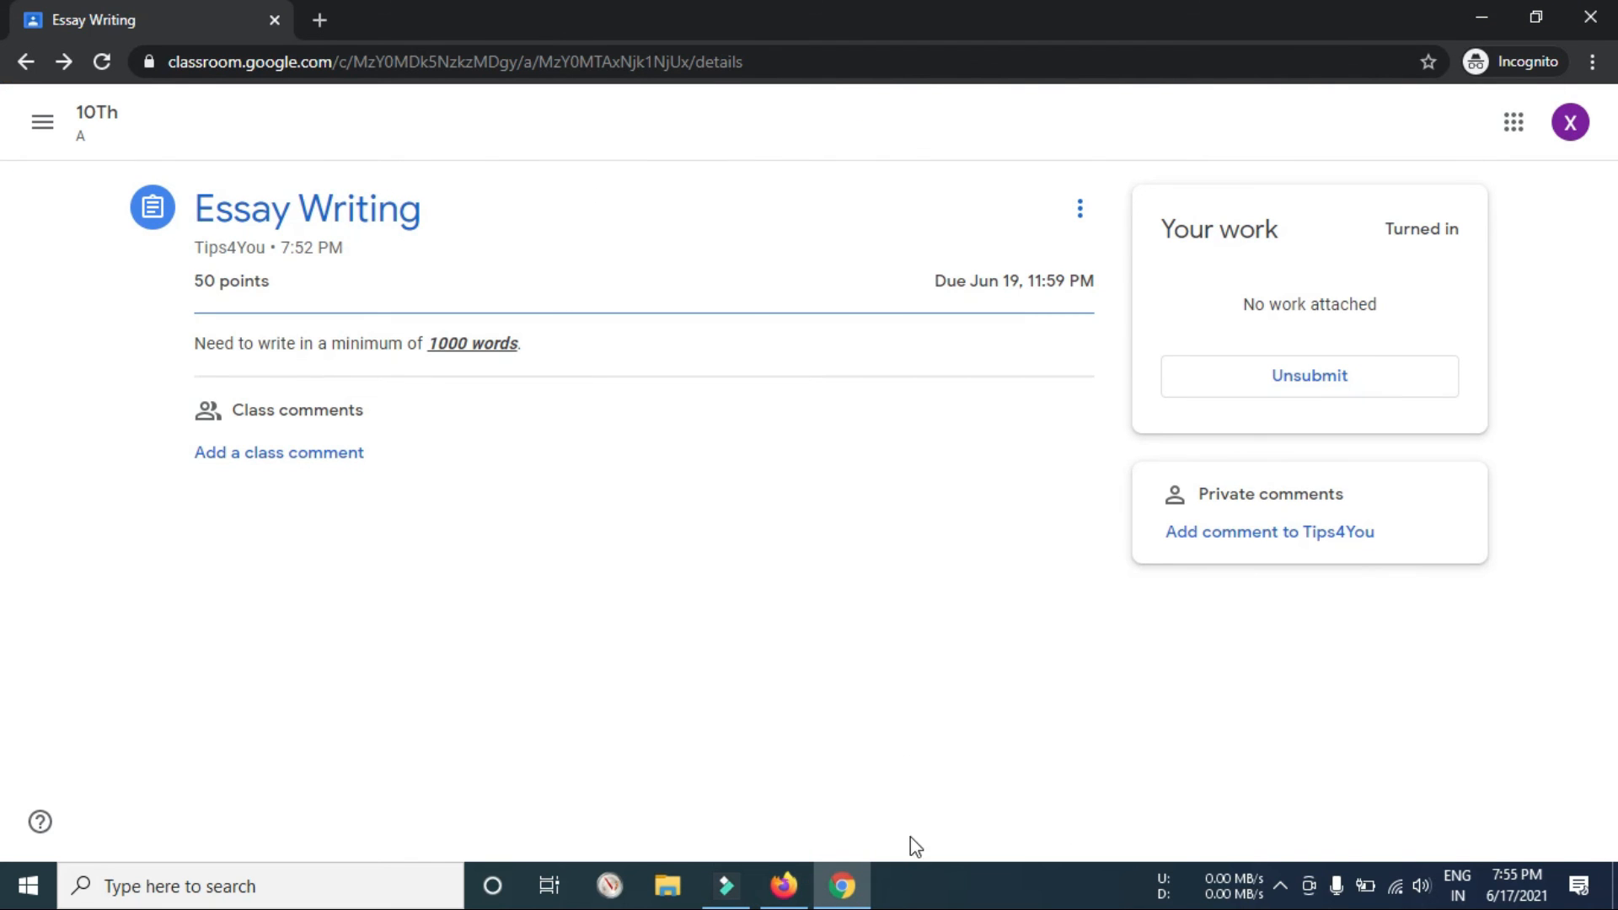
pyautogui.click(783, 885)
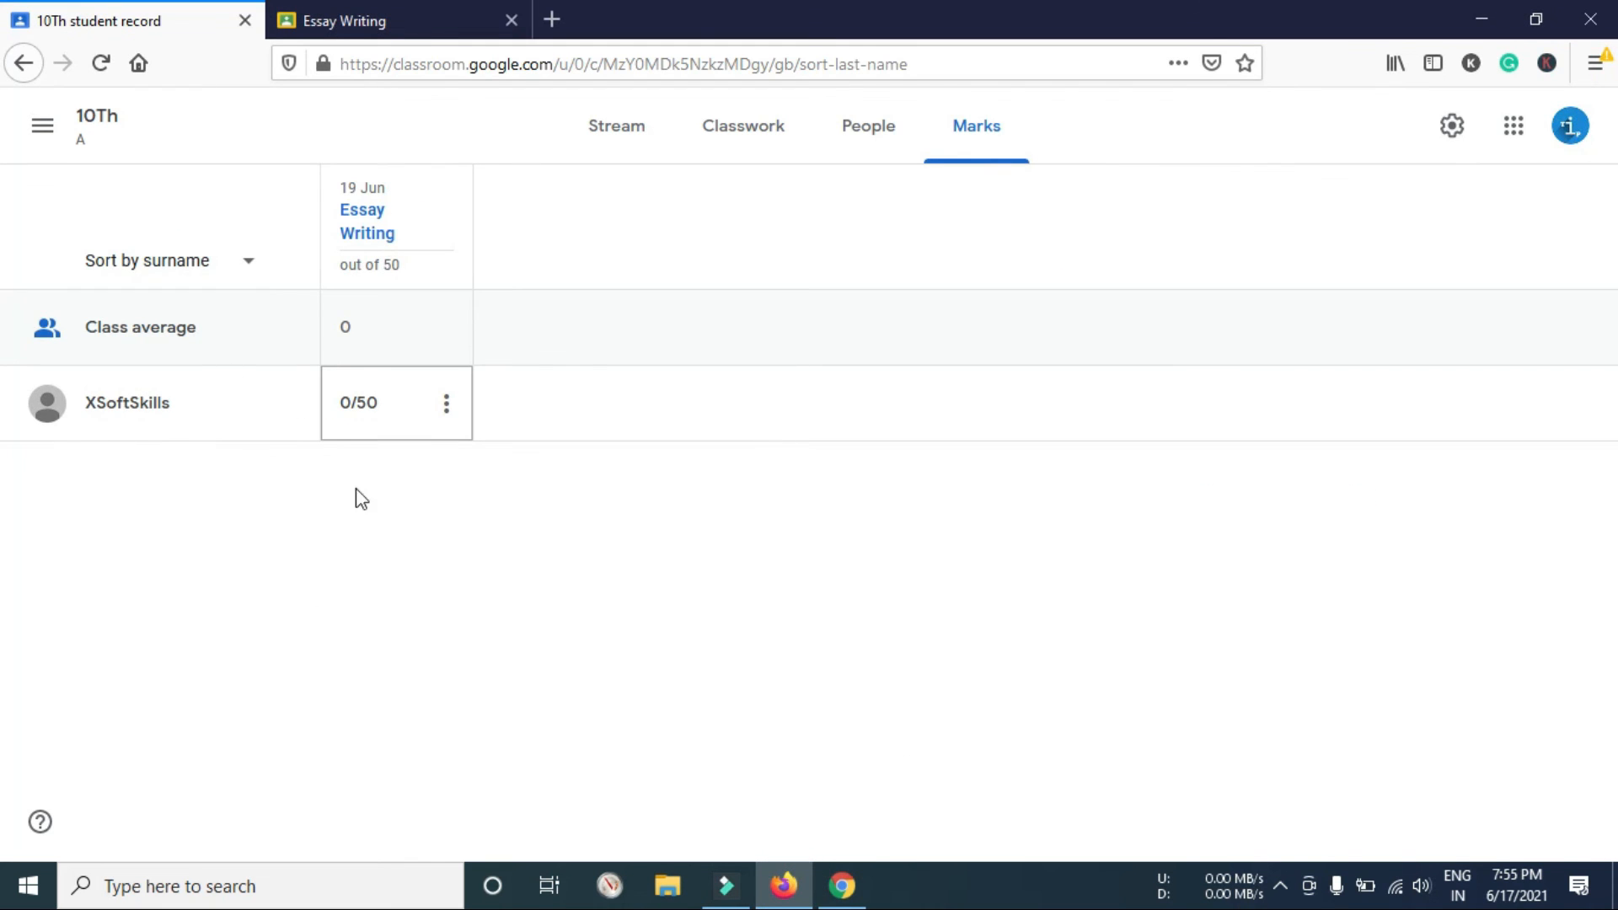
pyautogui.click(447, 404)
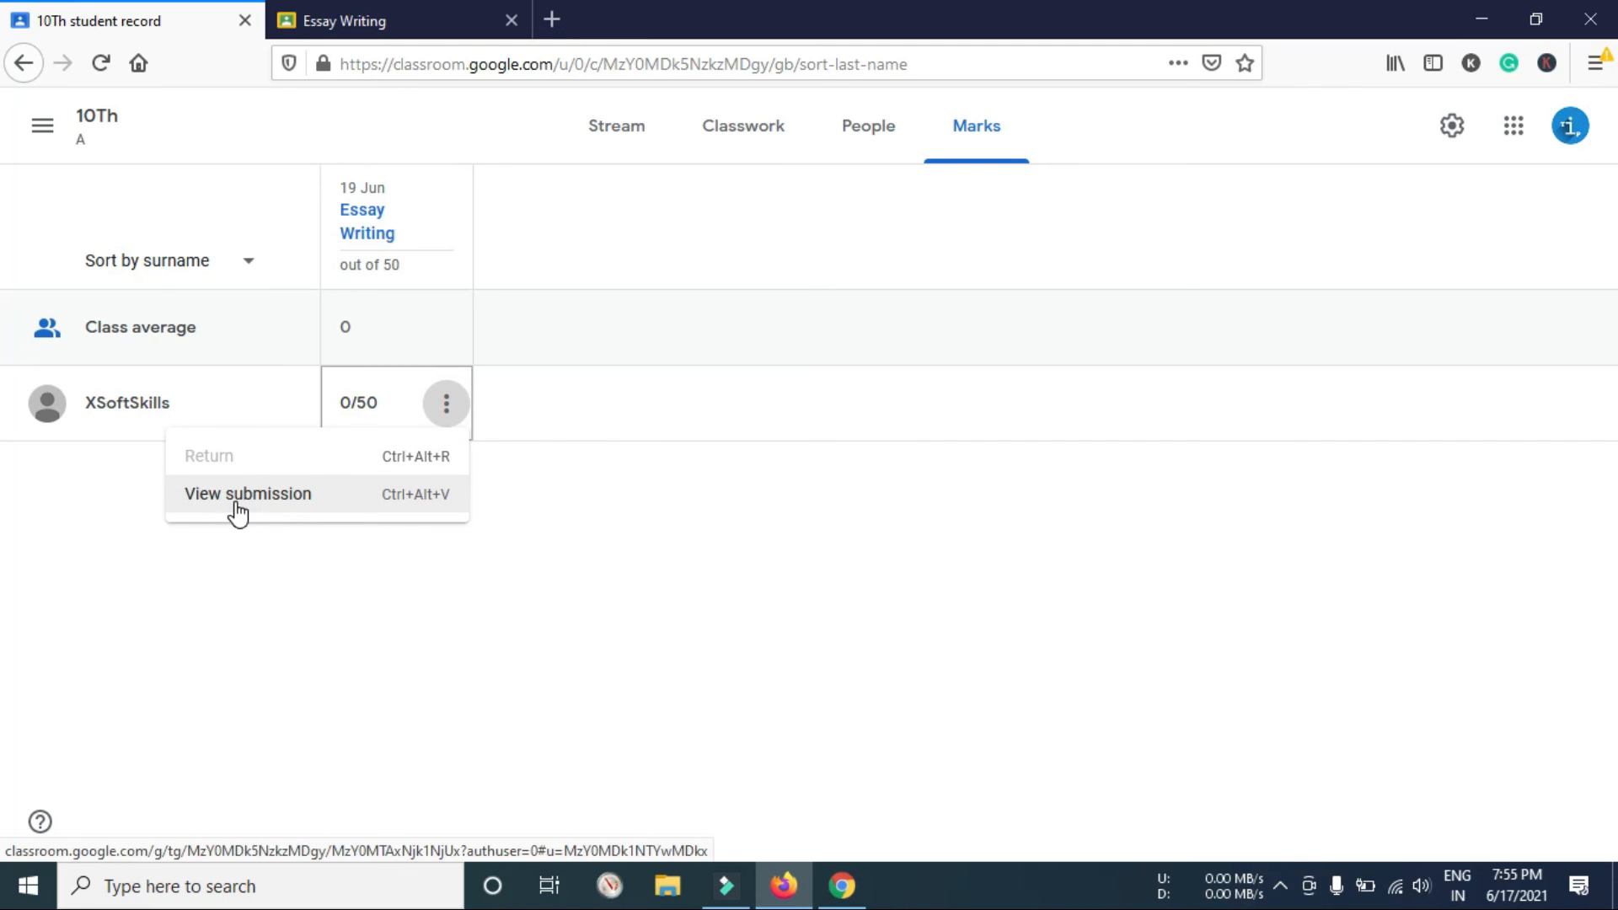
pyautogui.click(236, 499)
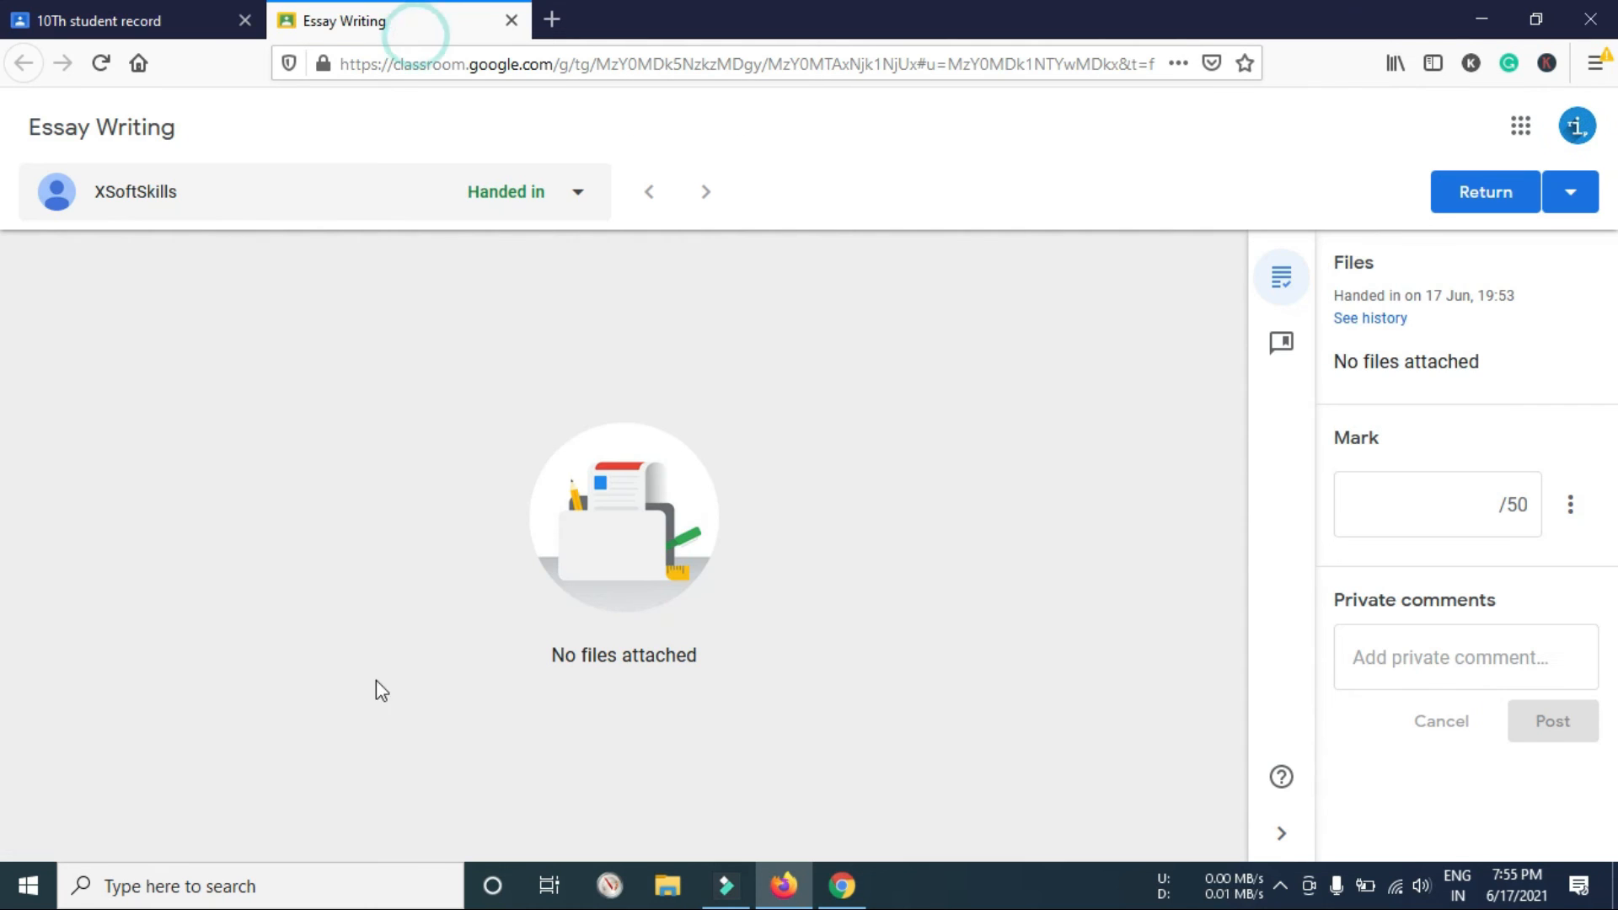
pyautogui.click(33, 24)
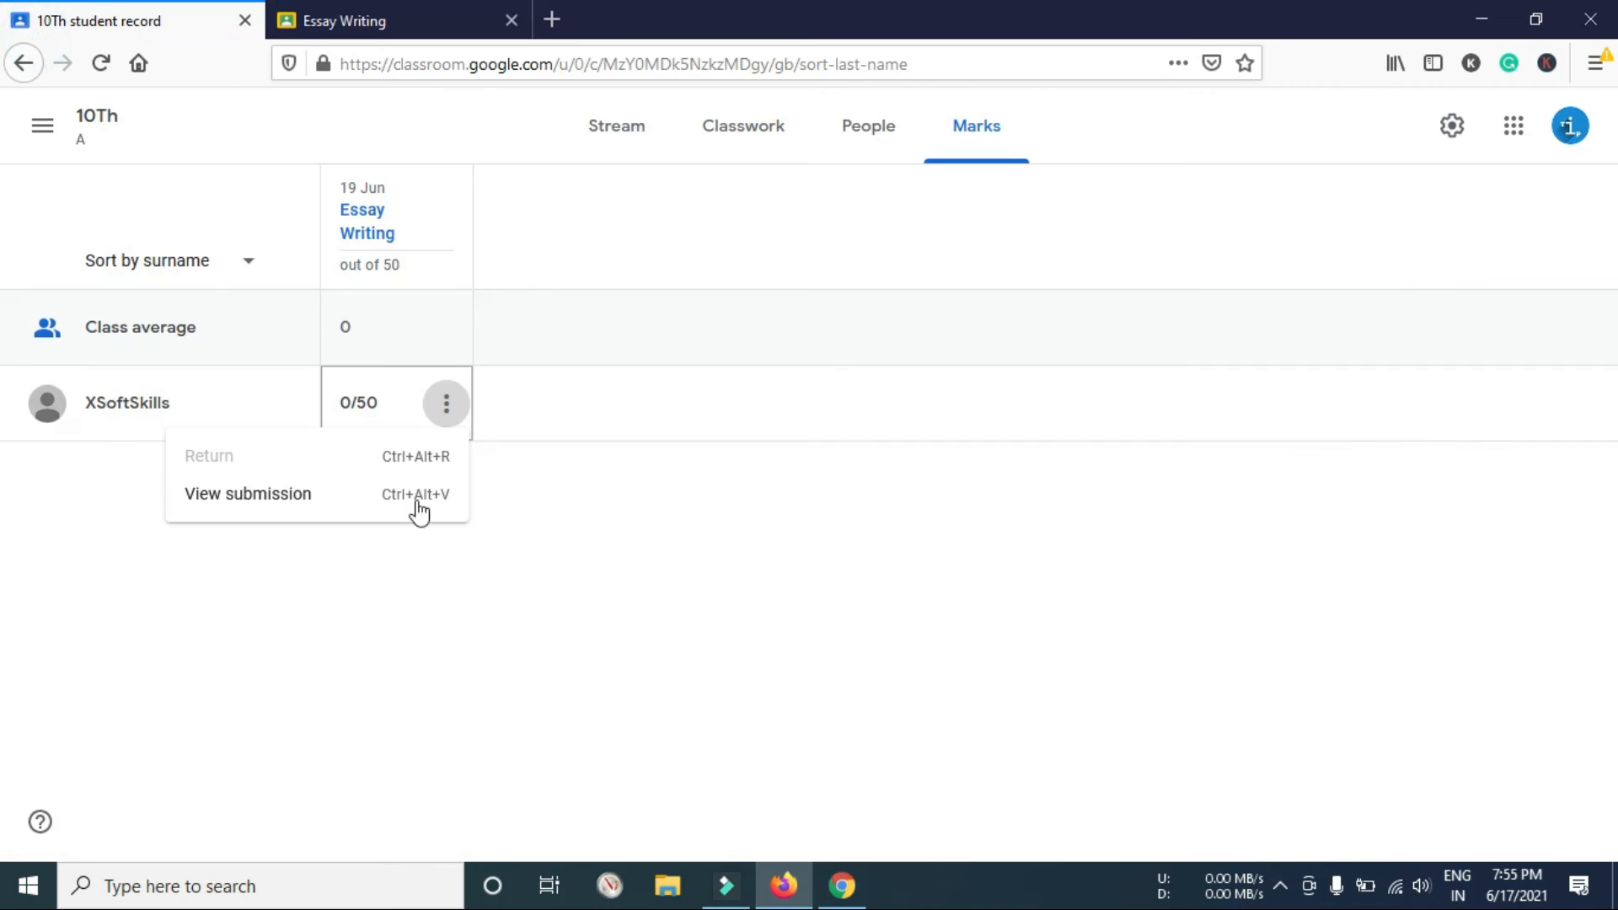
pyautogui.click(262, 460)
pyautogui.click(346, 397)
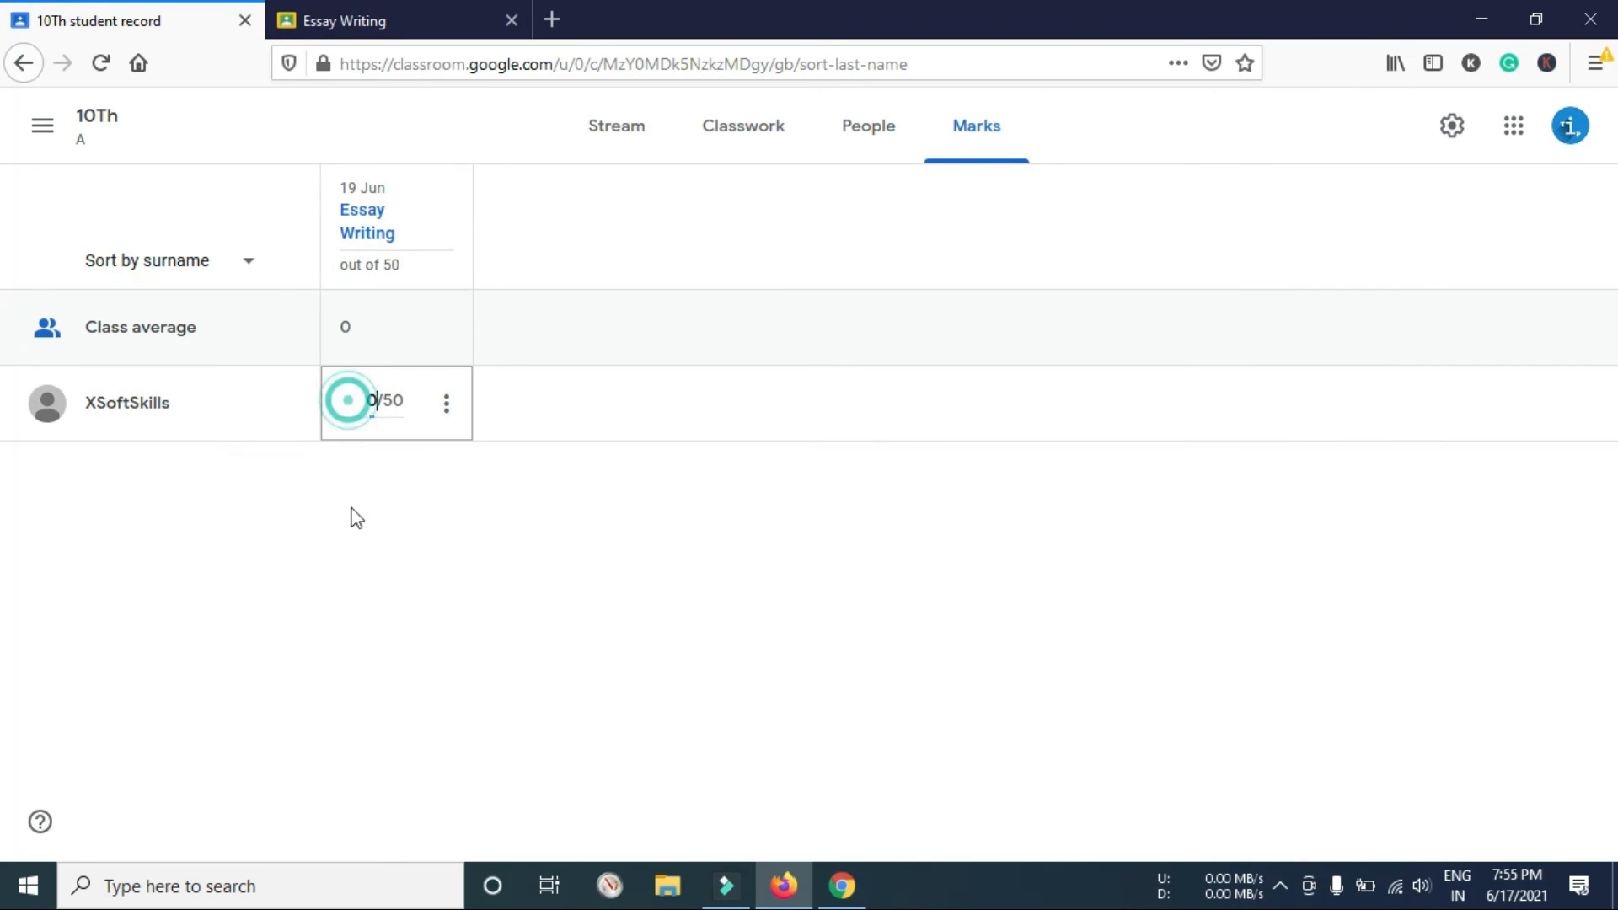
# Step: Switch to Chrome, check the returned mark on the Essay Writing assignment as the student, and dismiss the private comments tip
pyautogui.click(843, 886)
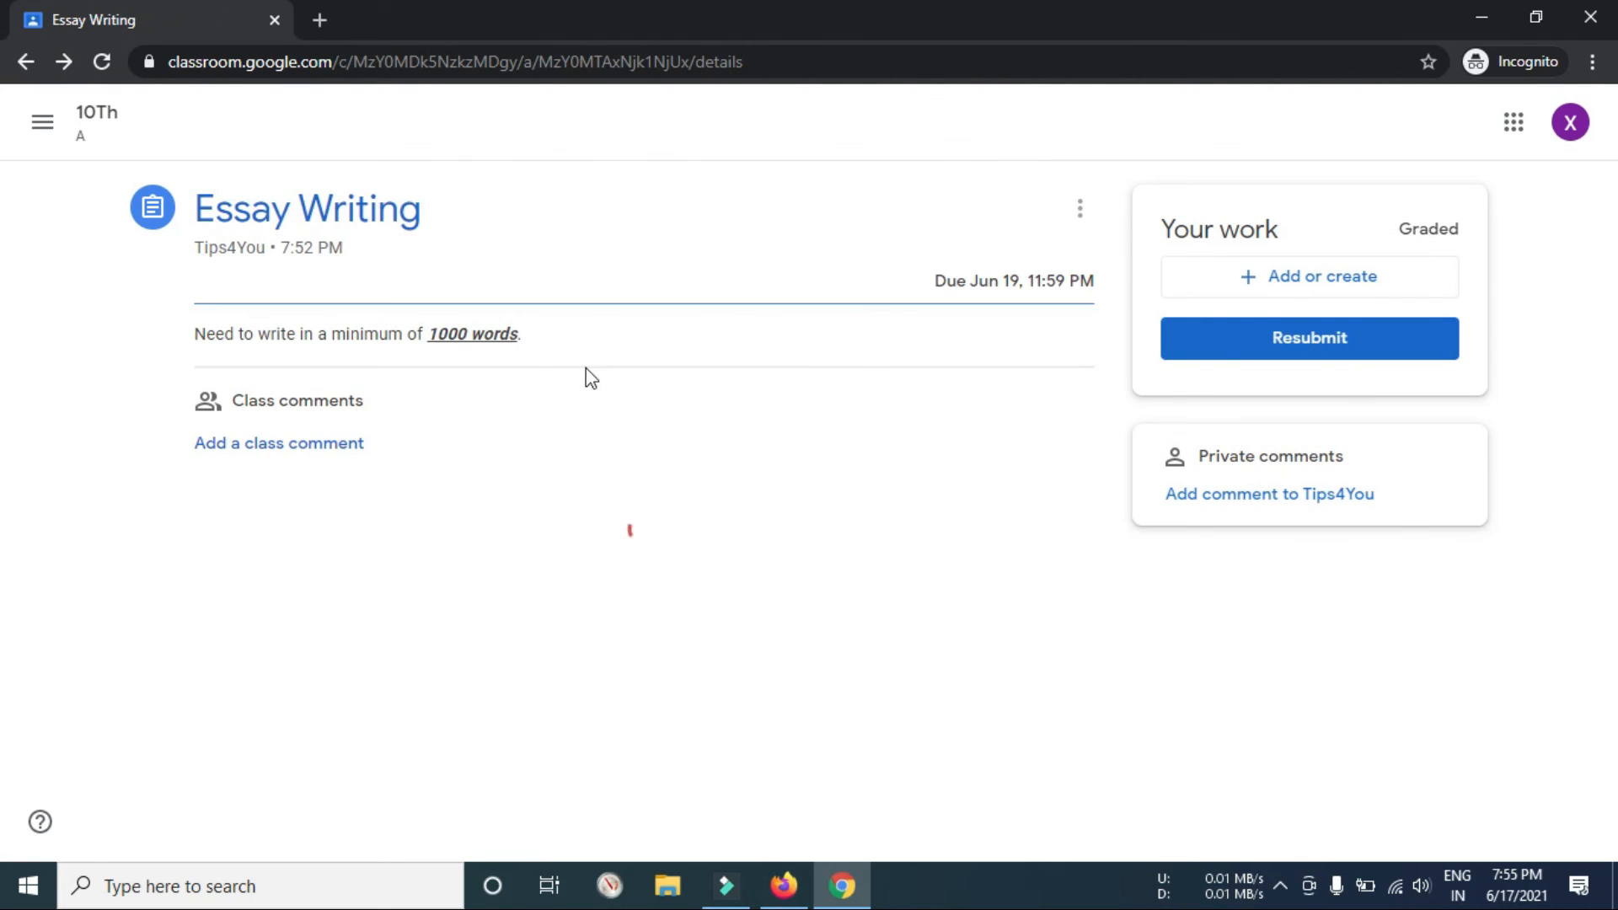
pyautogui.moveTo(213, 285); pyautogui.dragTo(176, 292)
pyautogui.click(354, 311)
pyautogui.click(1472, 582)
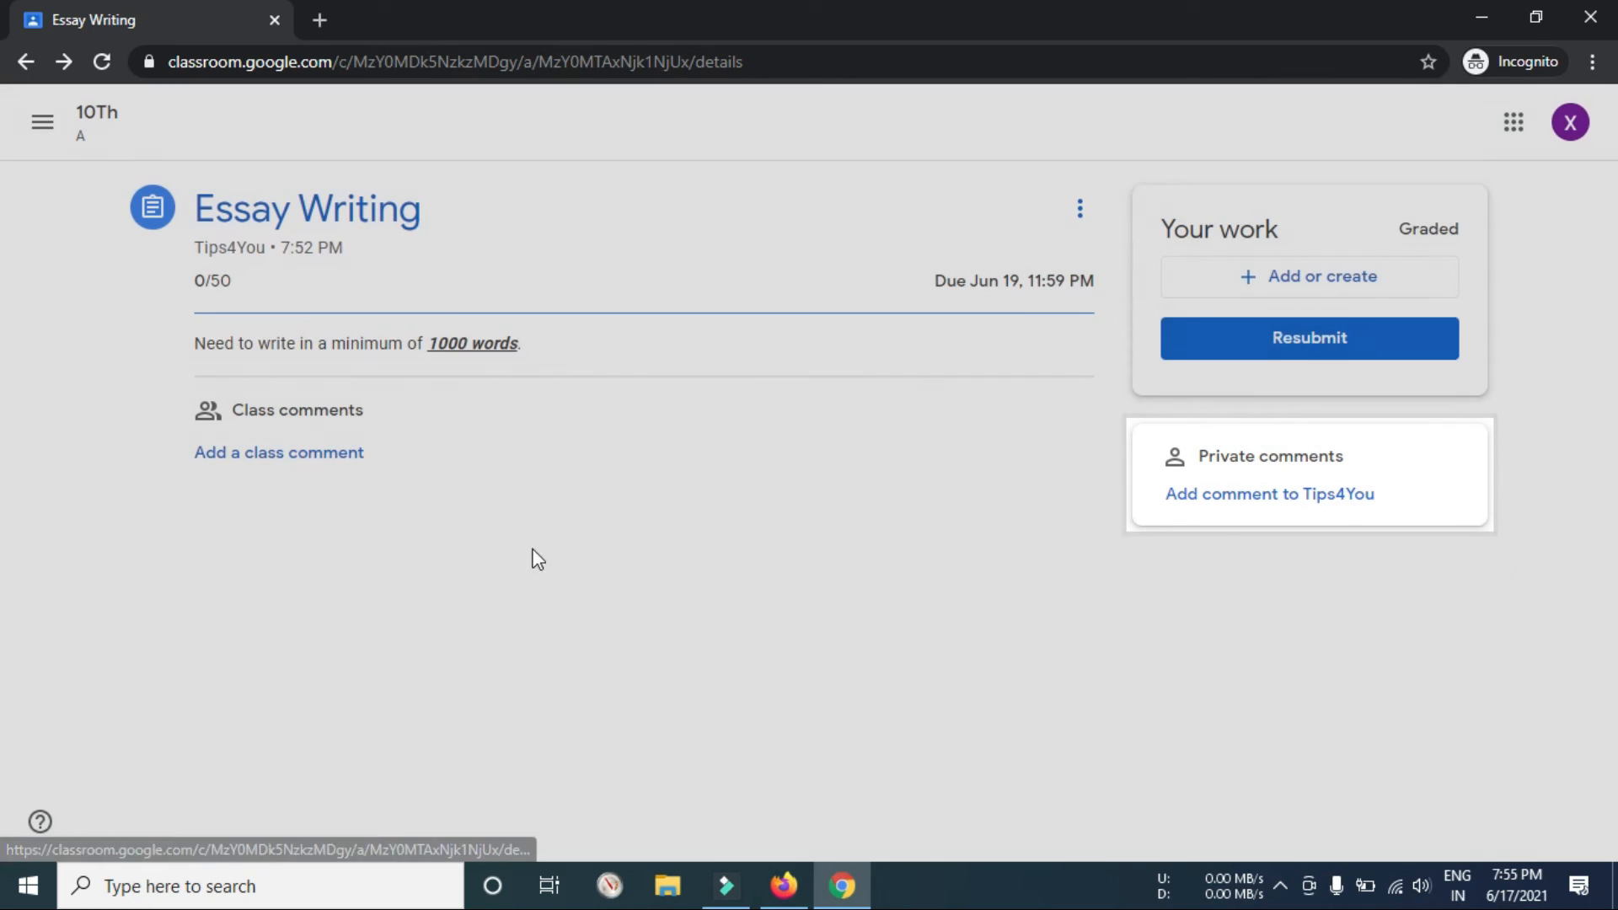
# Step: Switch to Firefox and review the teacher's Stream, Classwork, People and Marks pages for the class
pyautogui.click(784, 885)
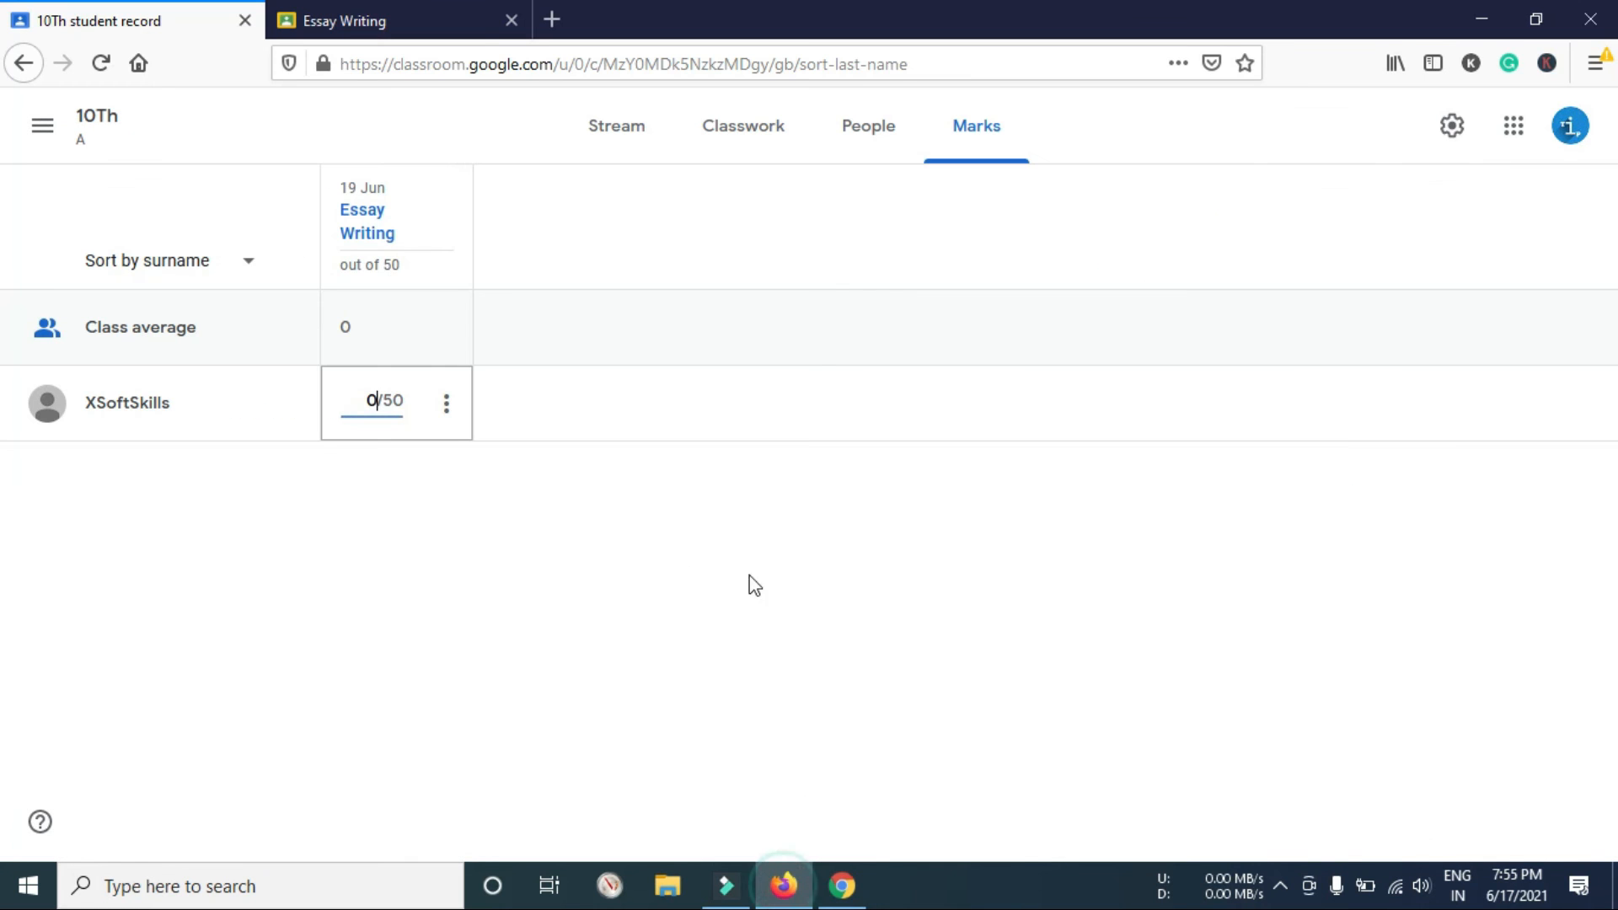
pyautogui.click(608, 143)
pyautogui.click(757, 143)
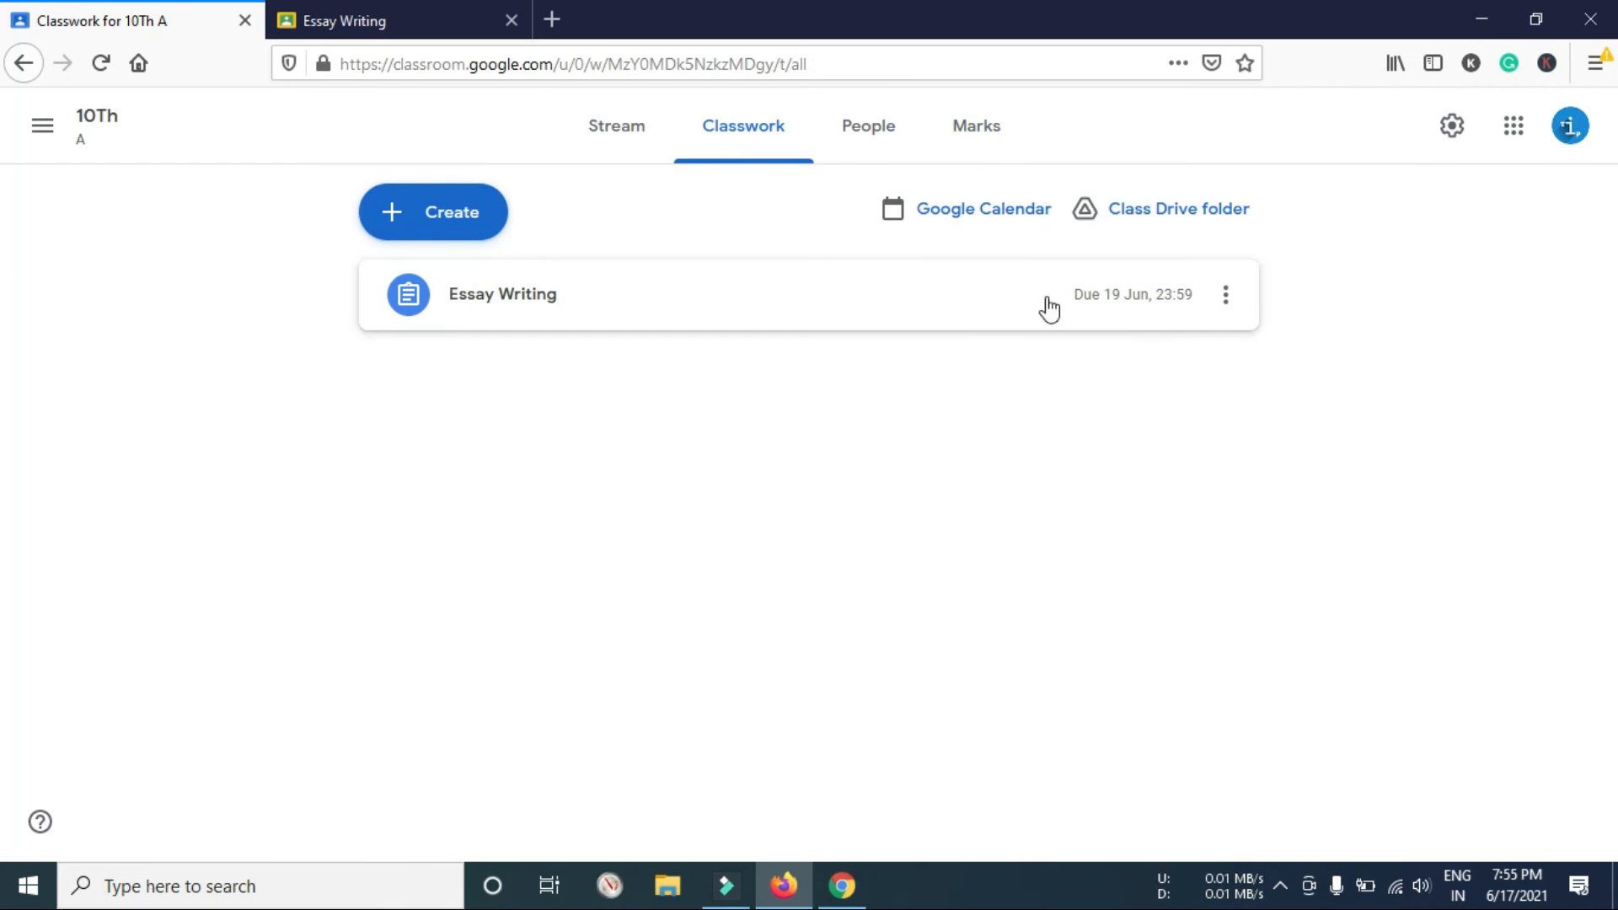
pyautogui.click(905, 131)
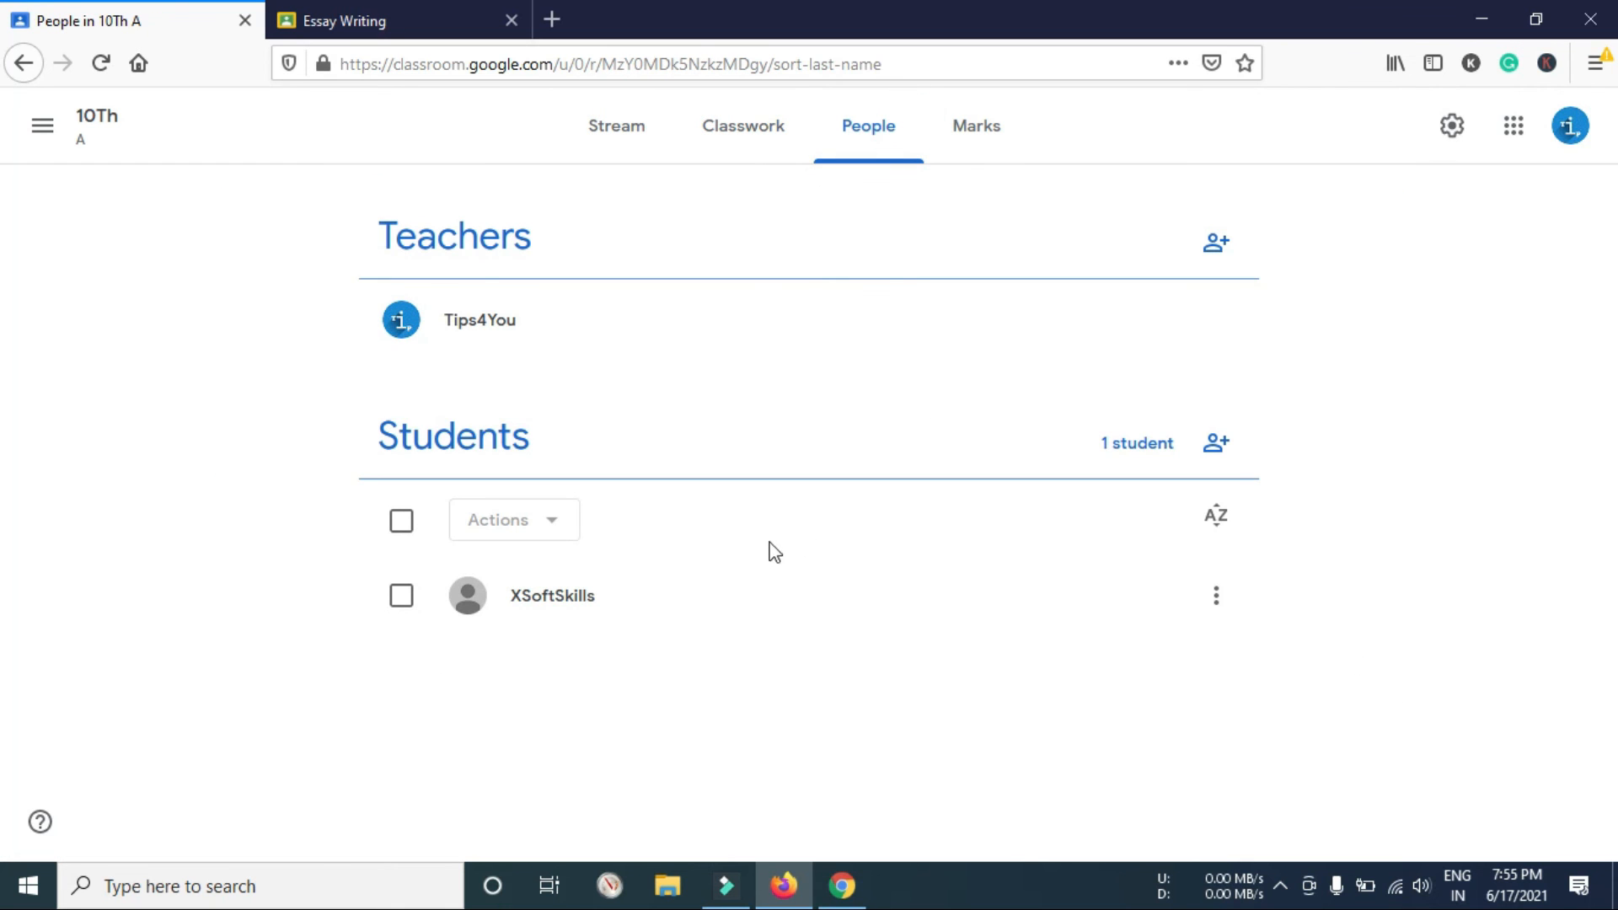
pyautogui.click(988, 156)
pyautogui.click(859, 144)
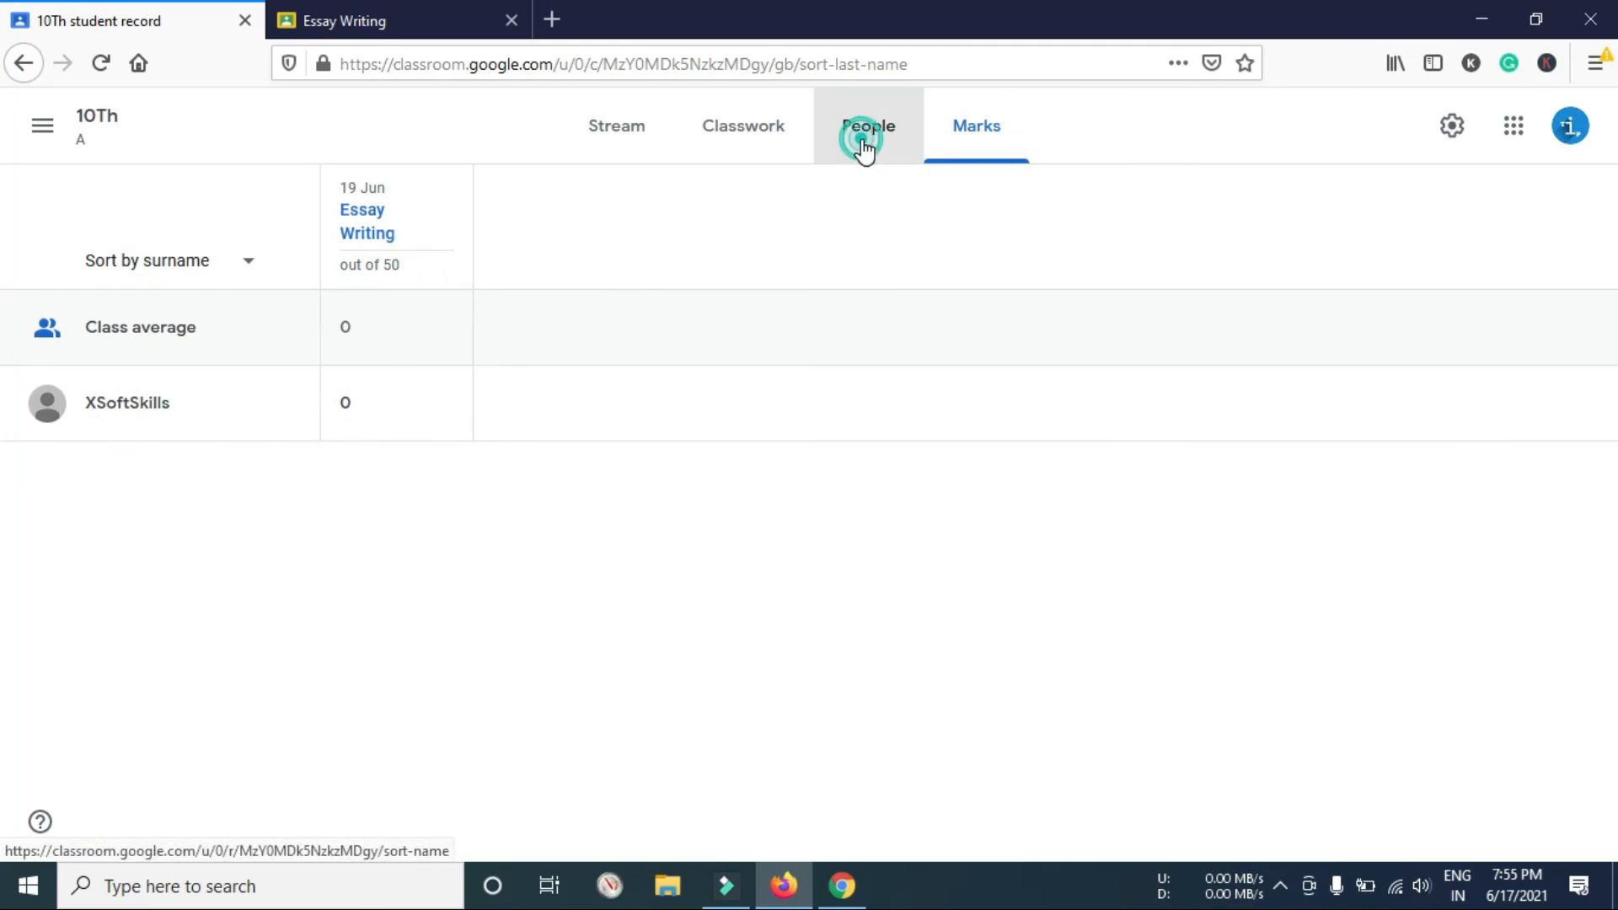
pyautogui.click(748, 159)
pyautogui.click(578, 138)
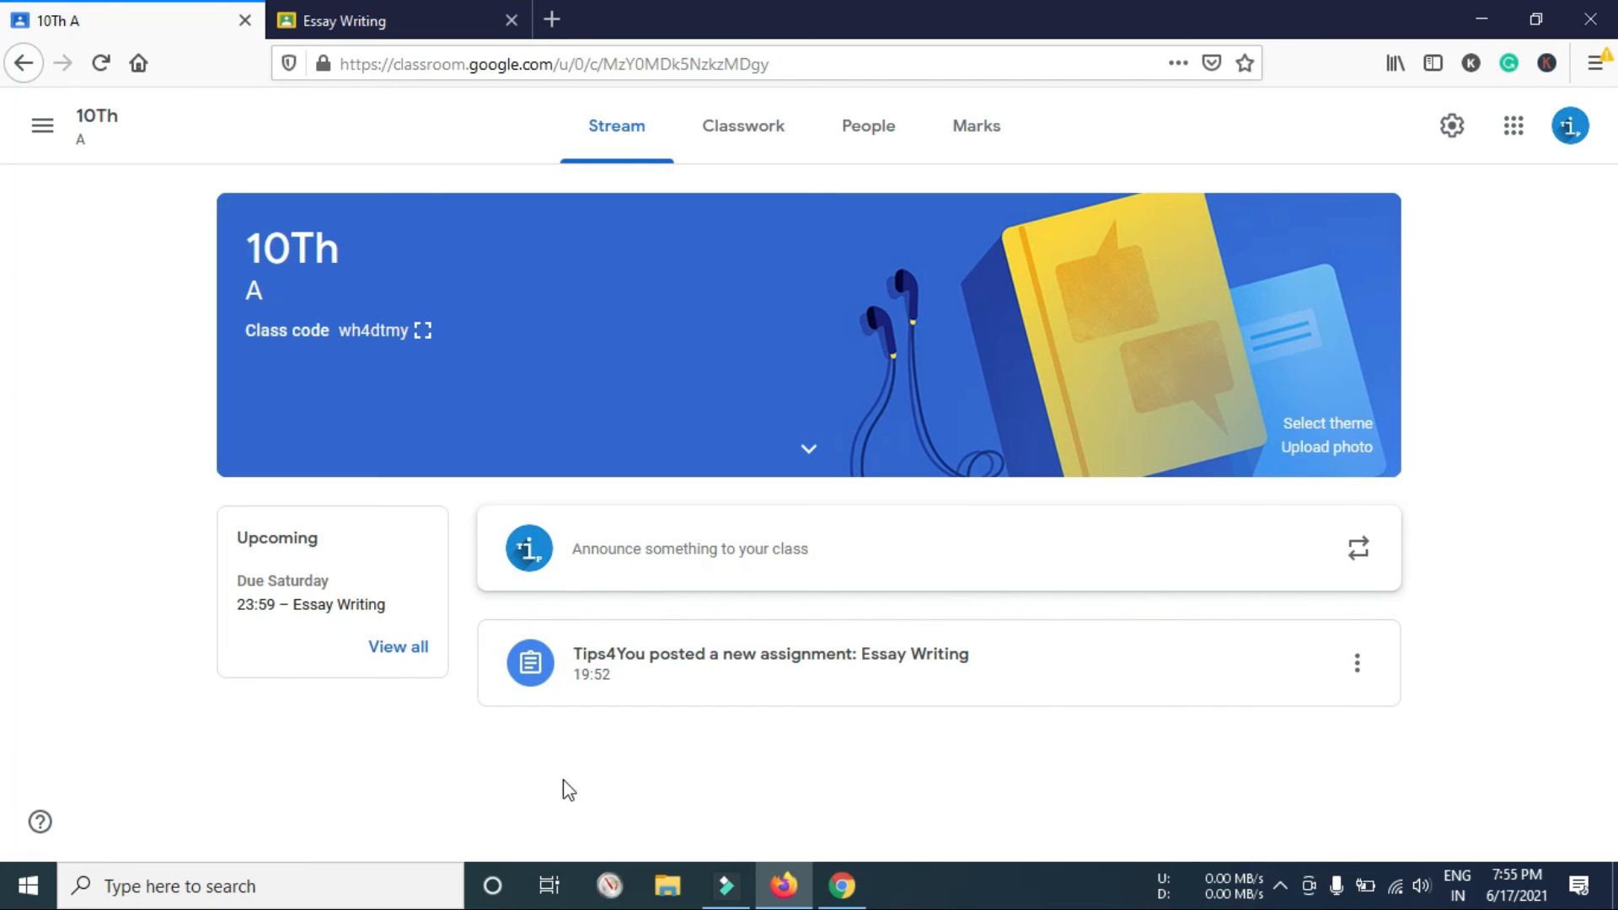
pyautogui.click(746, 131)
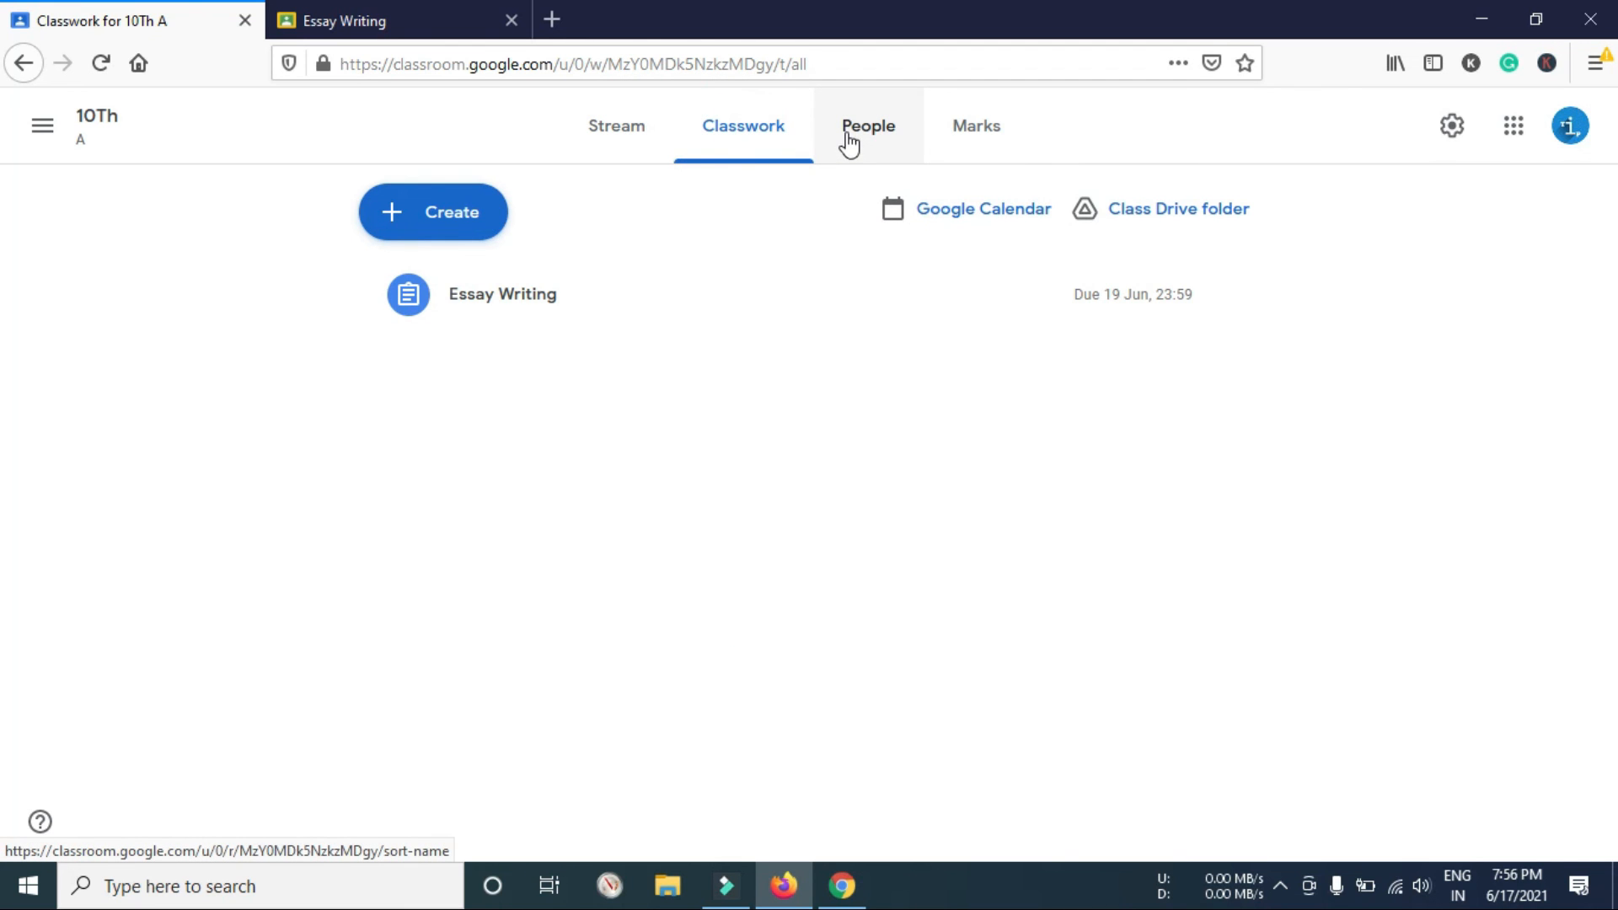